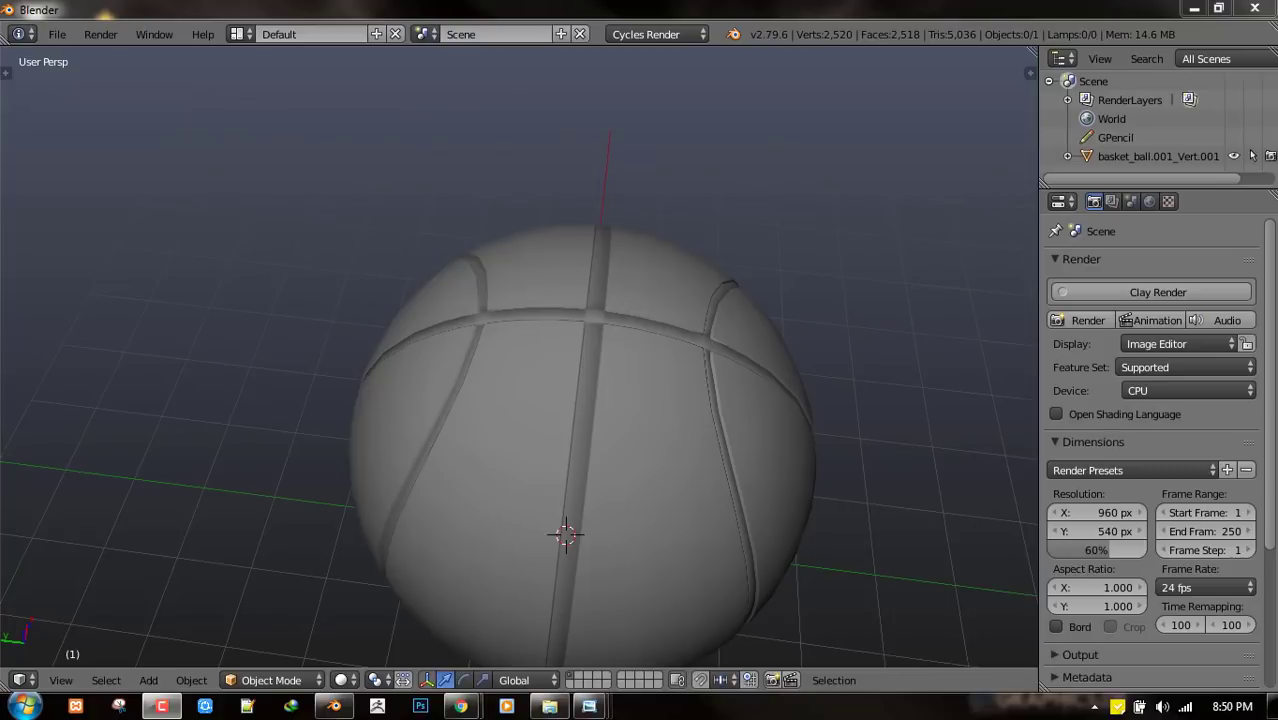
- Examine the finished basketball model and its grooves from several angles
middle_drag(722, 476, 718, 435)
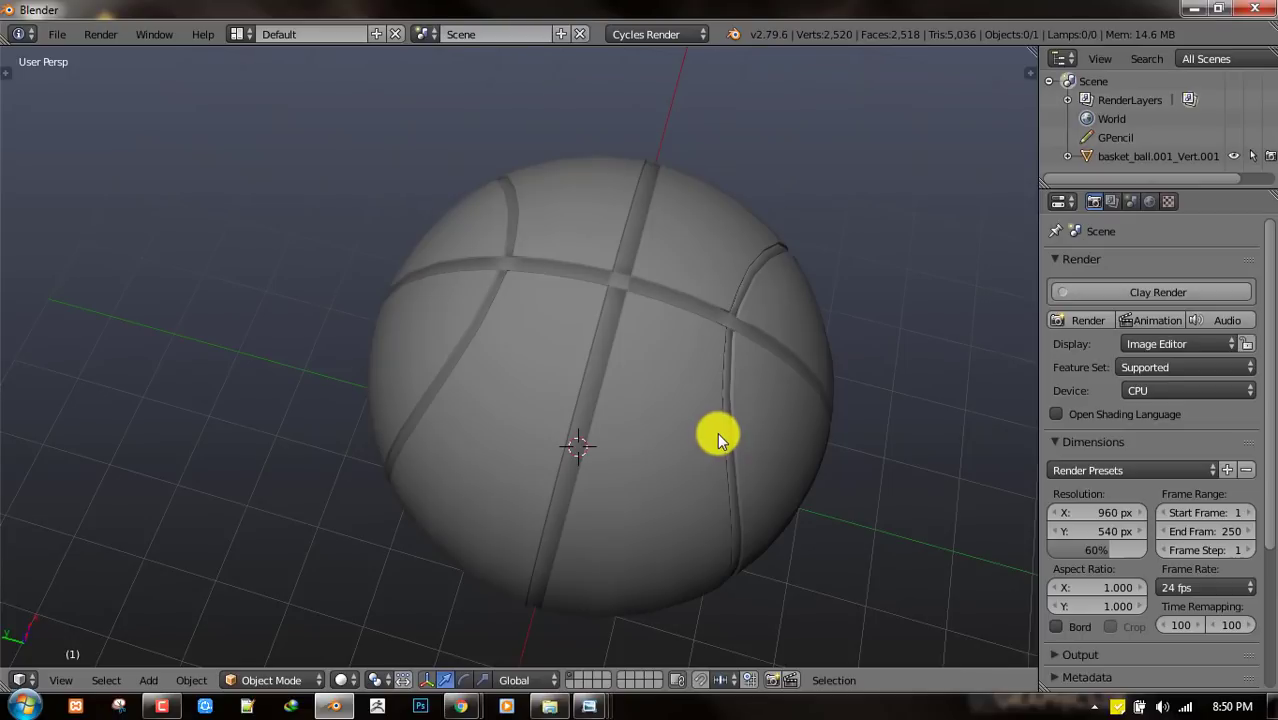
middle_drag(651, 377, 690, 358)
right_click(651, 366)
scroll(648, 418, up, 1)
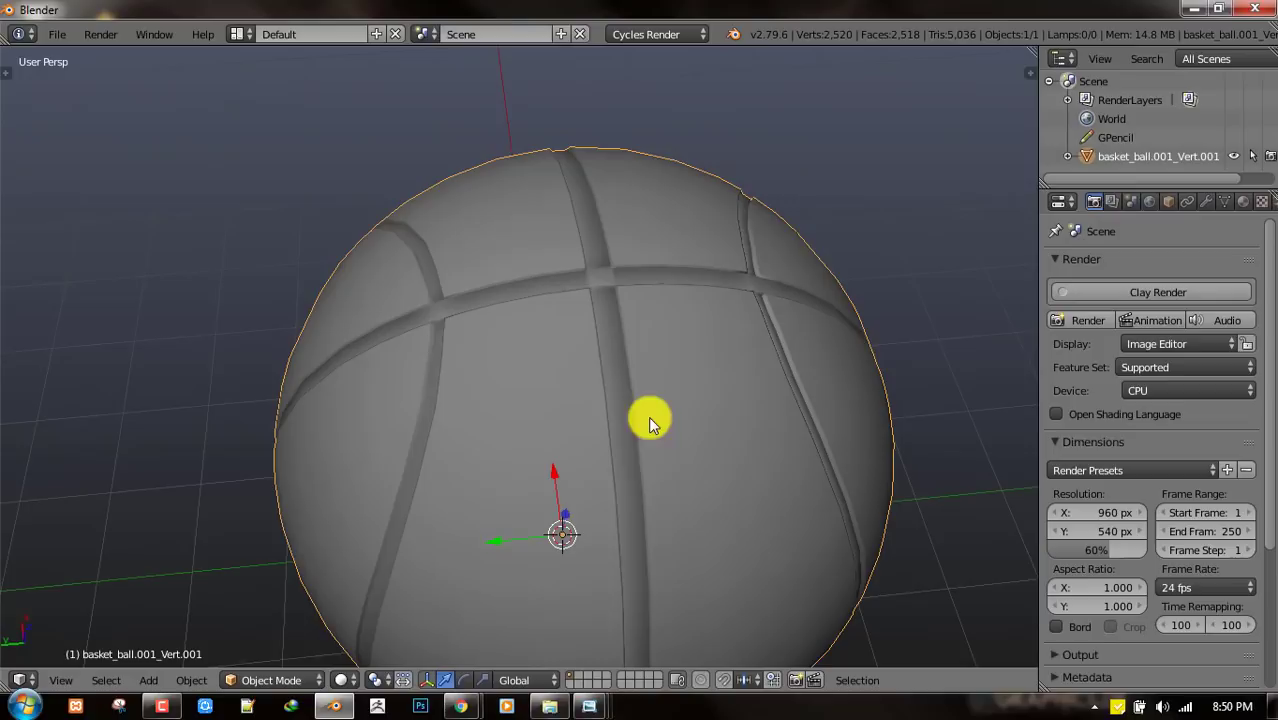
middle_drag(648, 418, 599, 171)
scroll(722, 323, down, 4)
scroll(710, 325, up, 2)
- Add a centred loop cut along the basketball's middle groove and another along its curved side groove in Edit Mode
key(Tab)
scroll(700, 318, up, 4)
key(a)
key(ctrl+Tab)
click(745, 300)
key(ctrl+r)
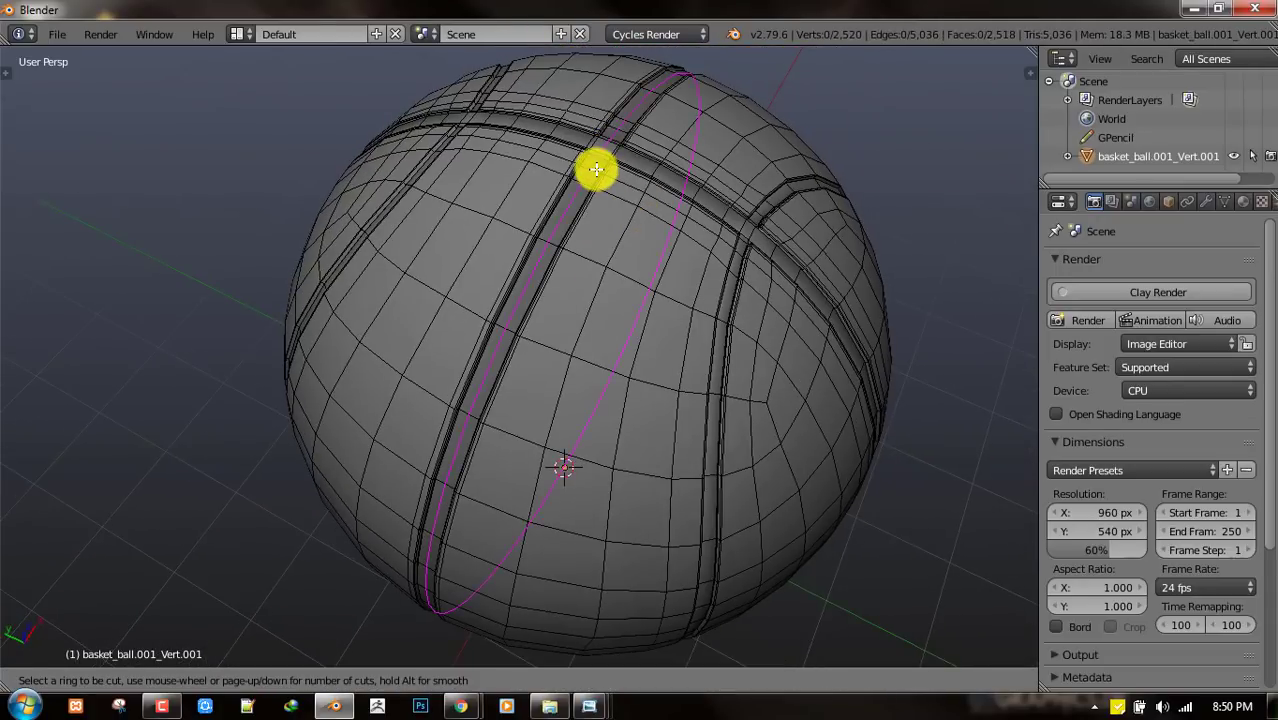
click(596, 170)
right_click(596, 170)
middle_drag(864, 257, 753, 200)
key(ctrl+r)
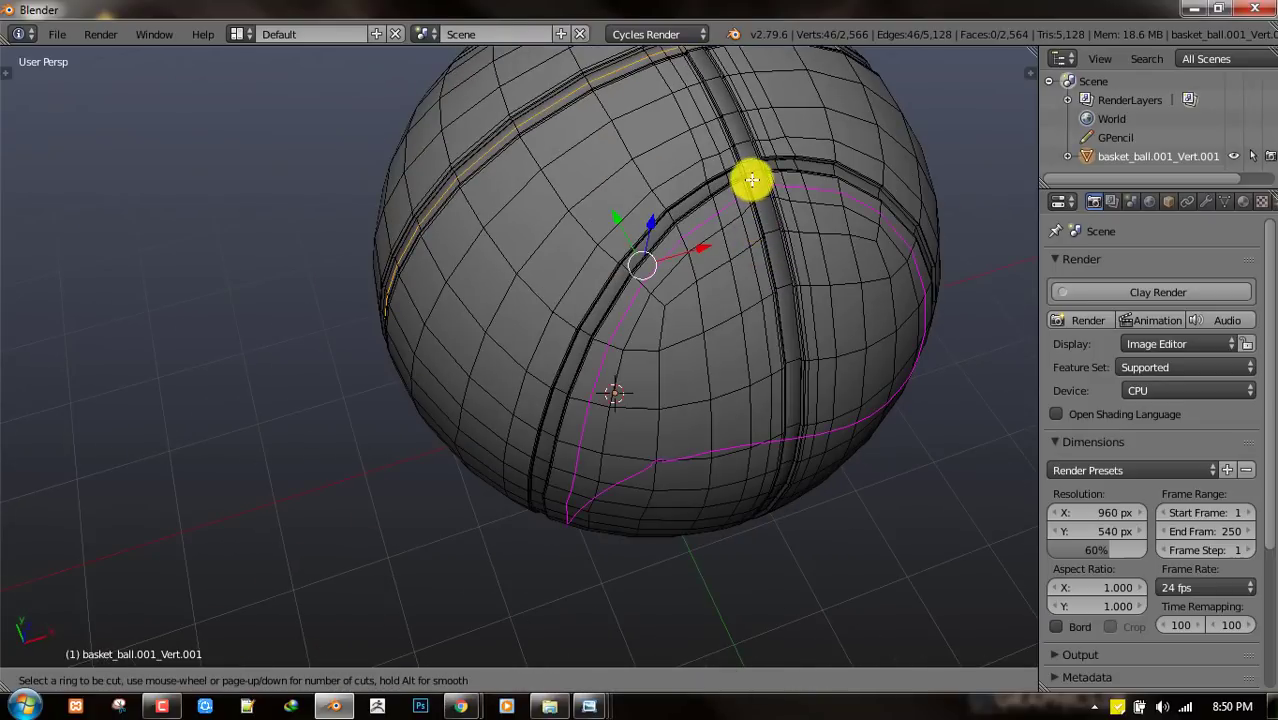
click(769, 165)
right_click(769, 165)
middle_drag(708, 257, 810, 231)
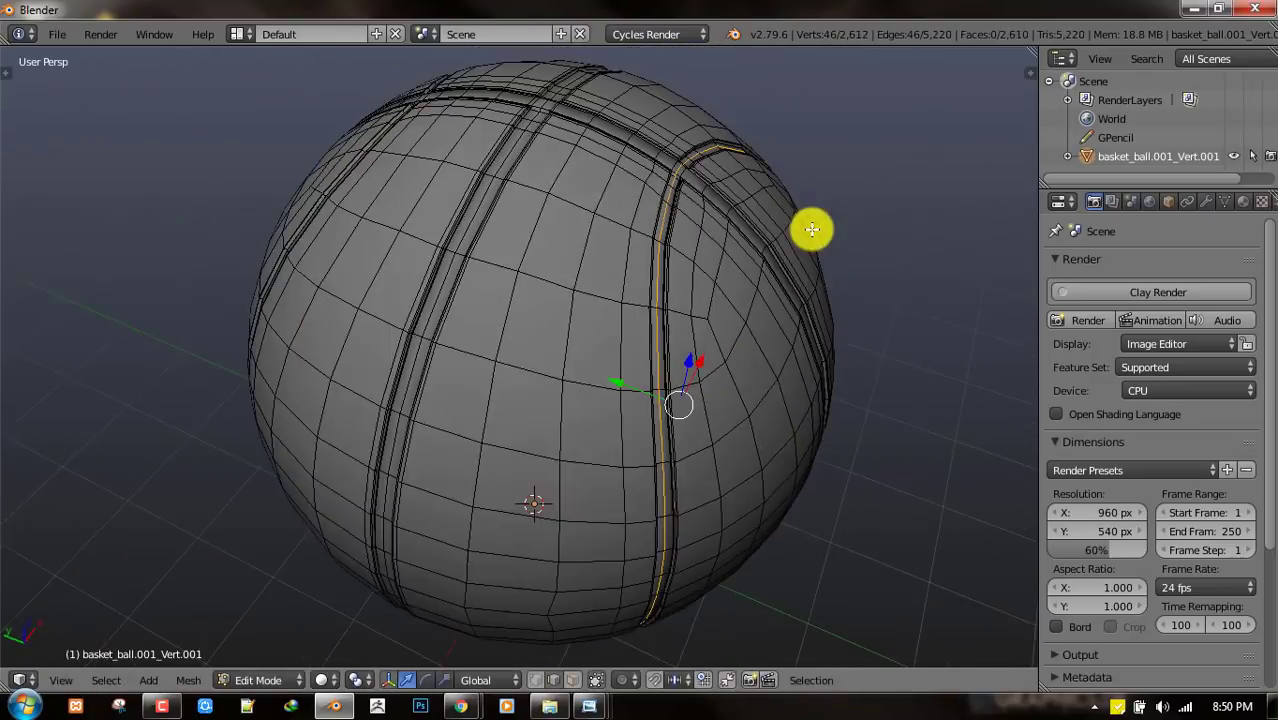
- Return to Object Mode and delete the basketball, leaving an empty scene in front view
key(Tab)
scroll(688, 317, down, 1)
key(KP_1)
key(x)
click(771, 329)
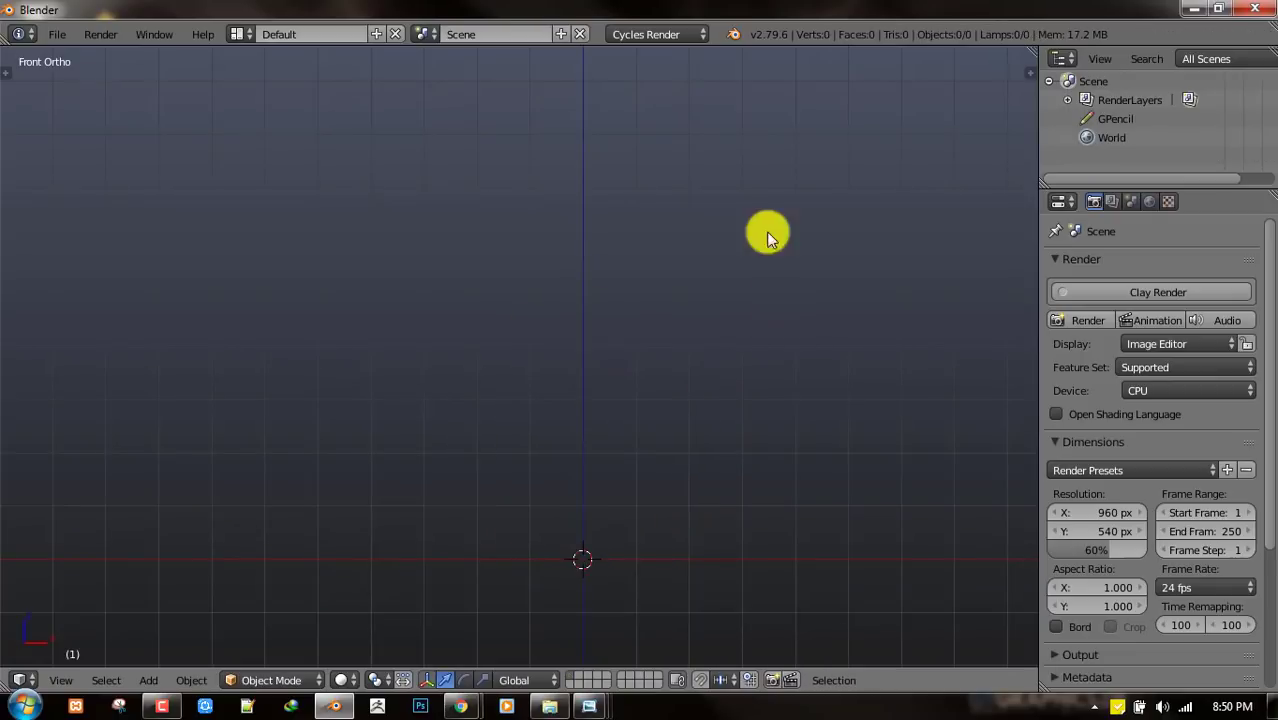
key(shift+a)
mouse_move(776, 179)
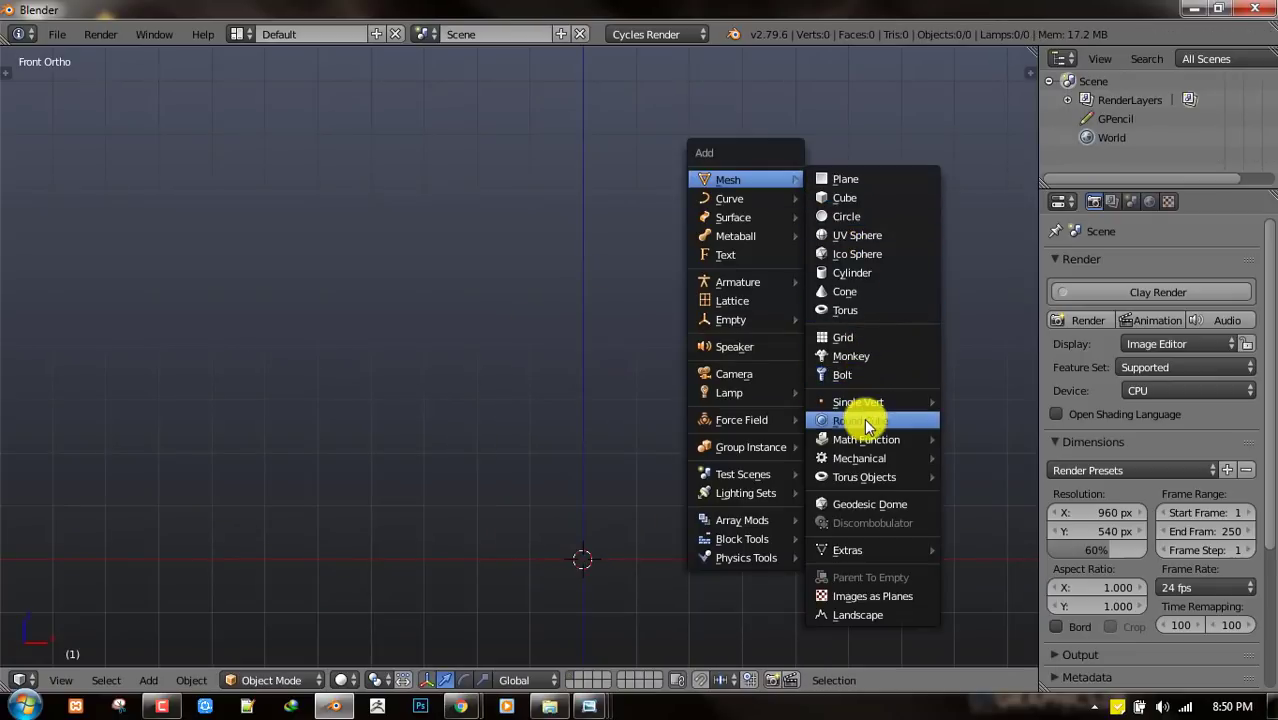
click(871, 427)
drag(590, 487, 594, 422)
shift+middle_drag(611, 387, 621, 270)
key(x)
click(647, 256)
- Add a cube mesh at the scene origin
key(shift+a)
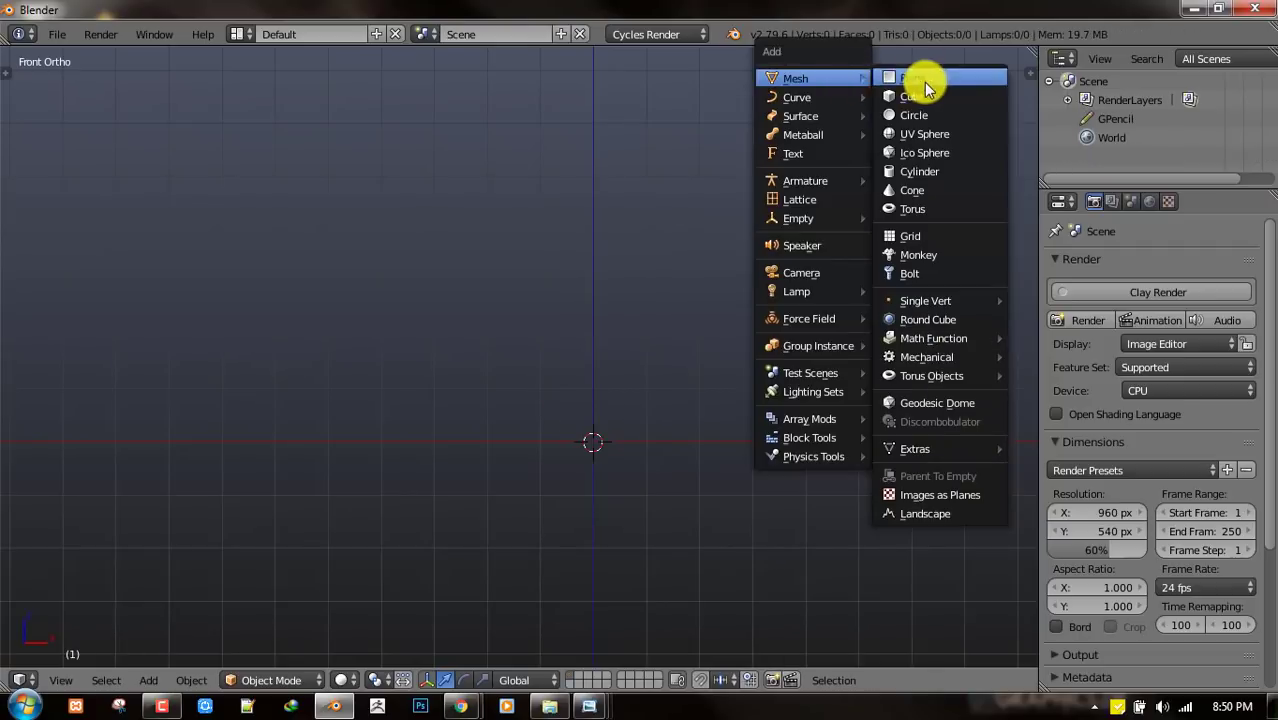
click(925, 97)
shift+middle_drag(671, 416, 735, 260)
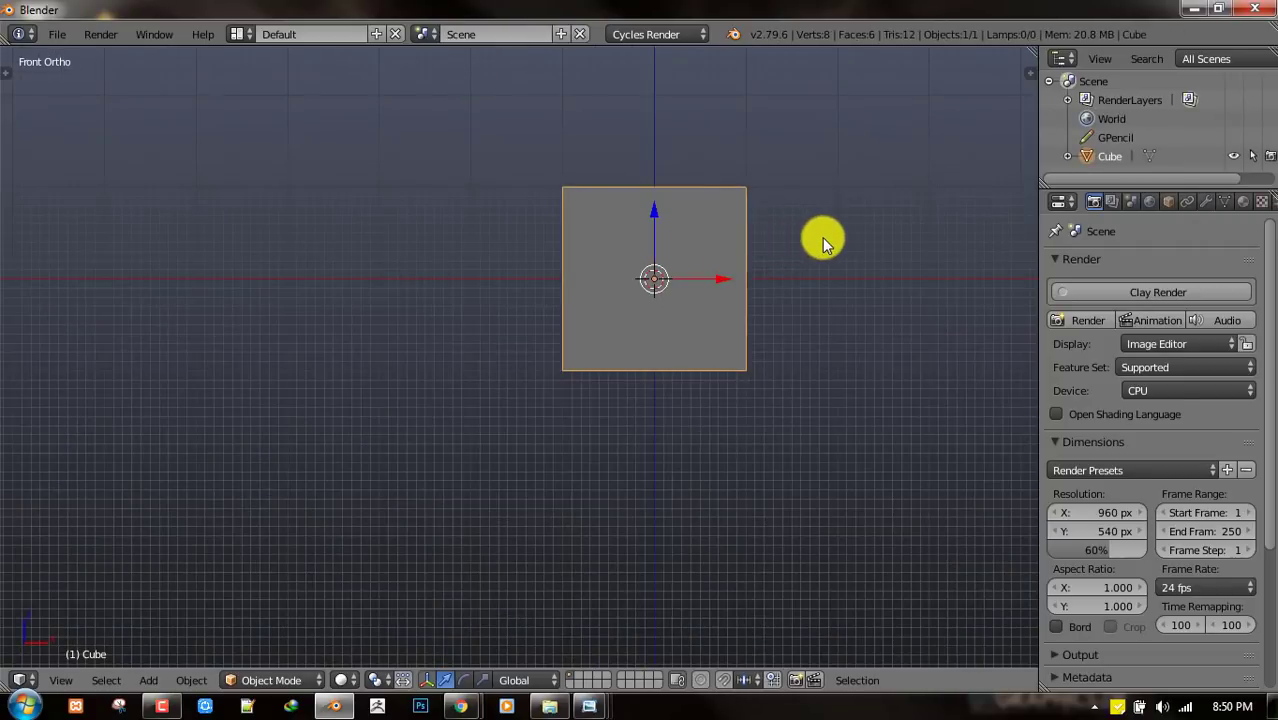
- Apply Subdivide Smooth twice to the whole cube in Edit Mode to round it into a sphere
click(1205, 201)
key(Tab)
scroll(813, 285, up, 2)
shift+middle_drag(796, 300, 794, 240)
key(w)
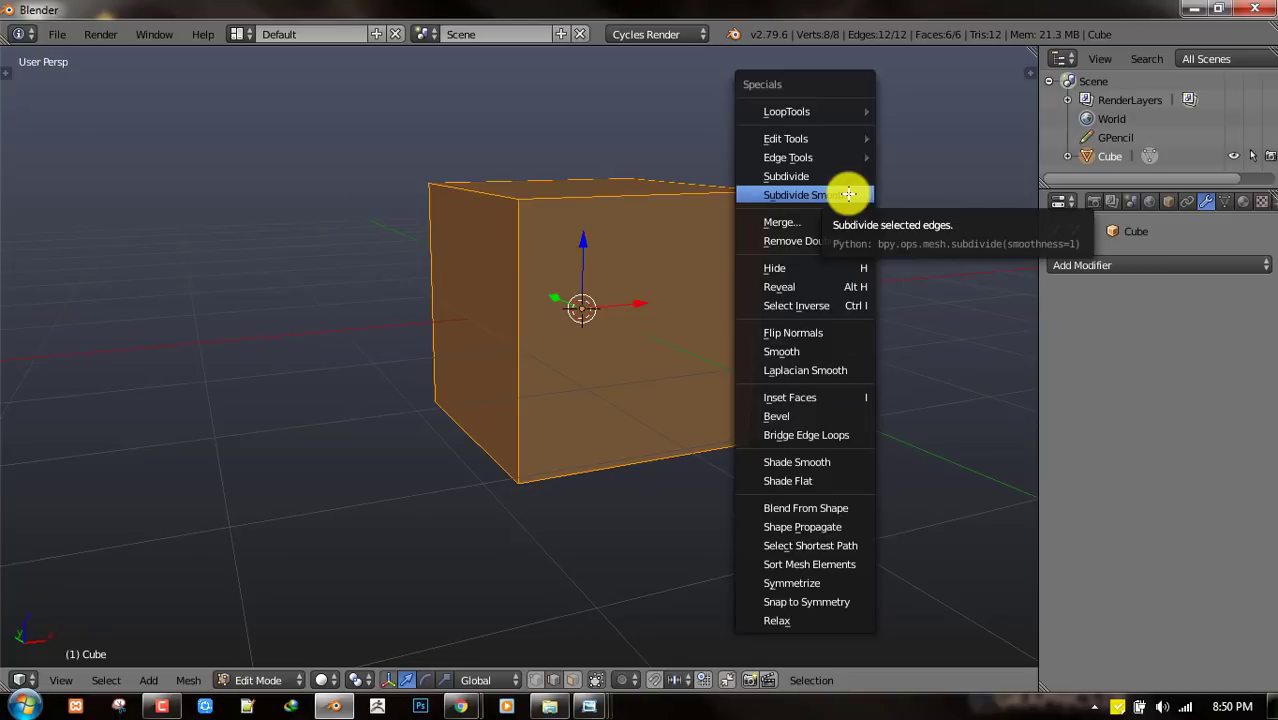
click(848, 194)
key(w)
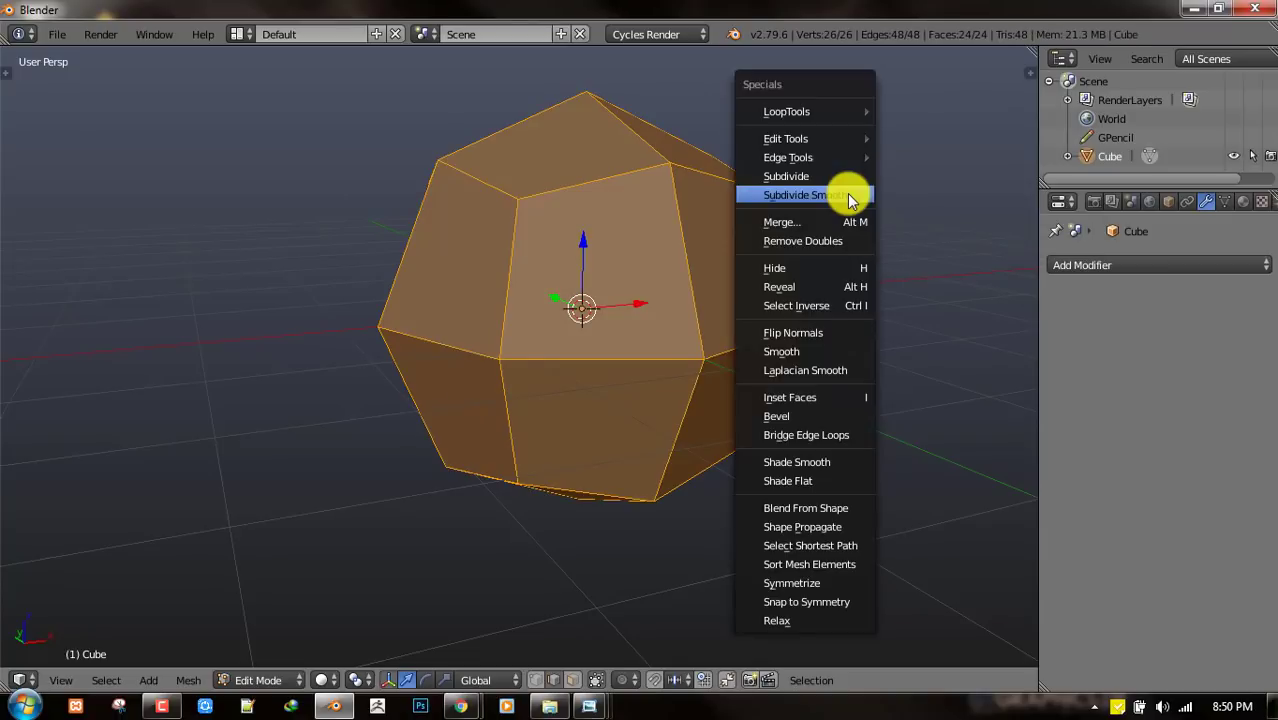
click(848, 194)
- Scale the rounded cube down uniformly in Object Mode and raise it along Z just above the ground line
key(Tab)
key(KP_1)
scroll(800, 420, down, 6)
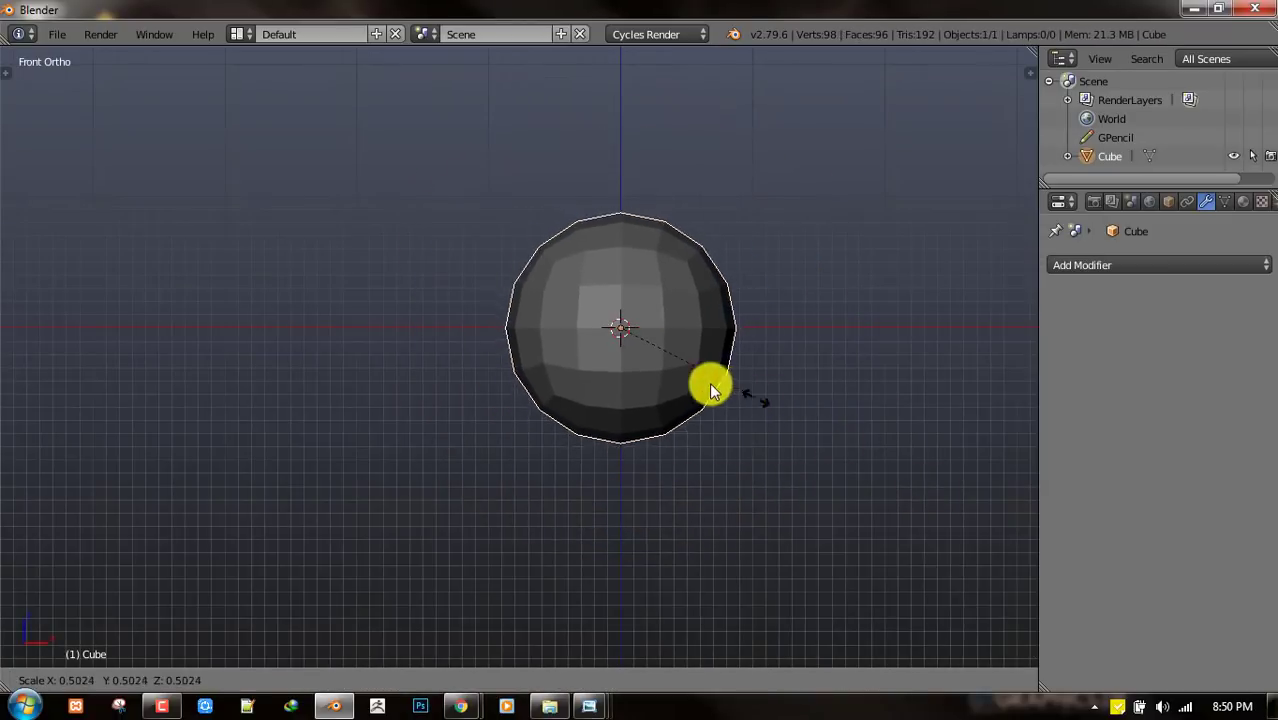
drag(620, 264, 618, 188)
- Add a Subdivision Surface modifier with 2 view subdivisions to the sphere and apply it
click(1143, 267)
click(940, 578)
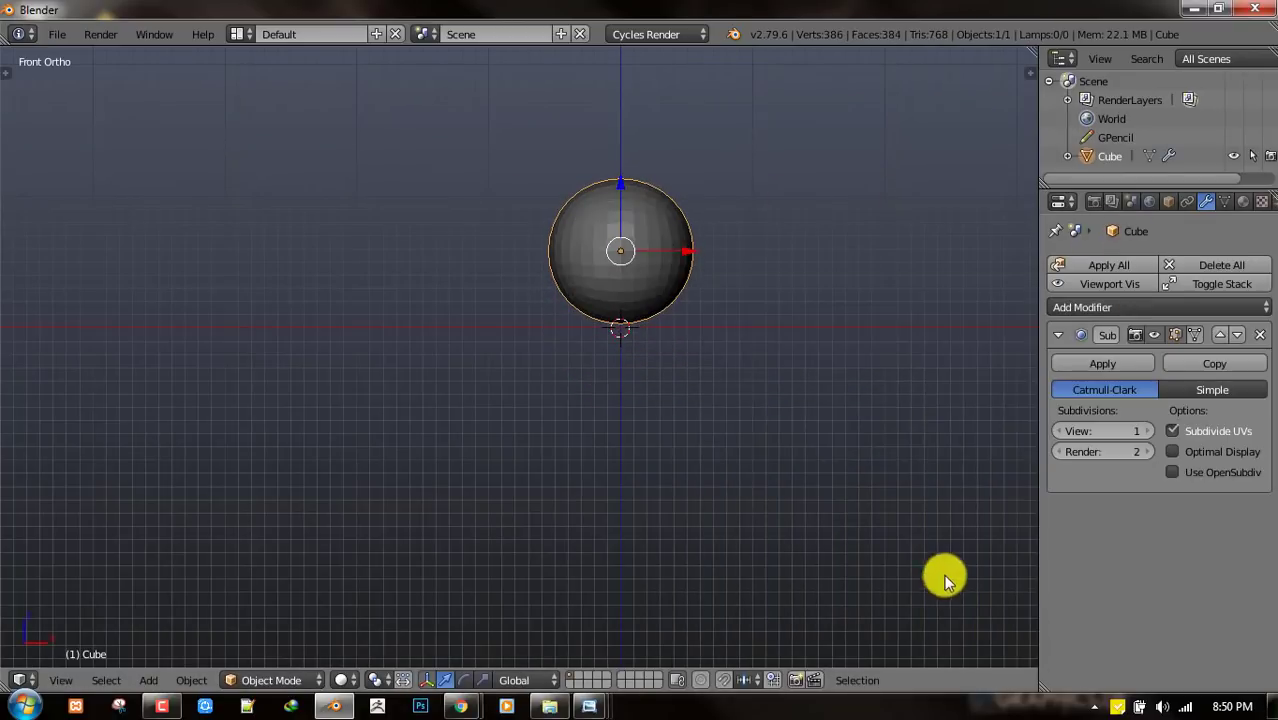
click(1144, 430)
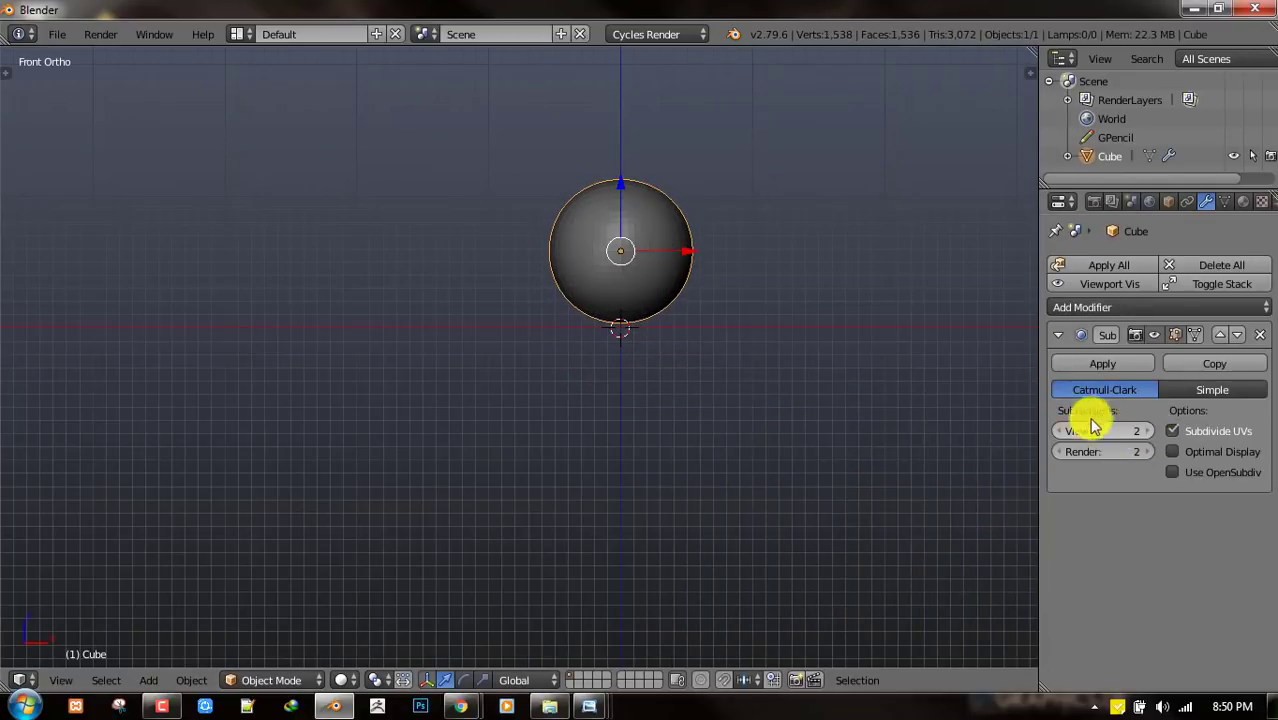
click(1101, 363)
- Set the sphere's shading to Smooth
scroll(728, 400, up, 4)
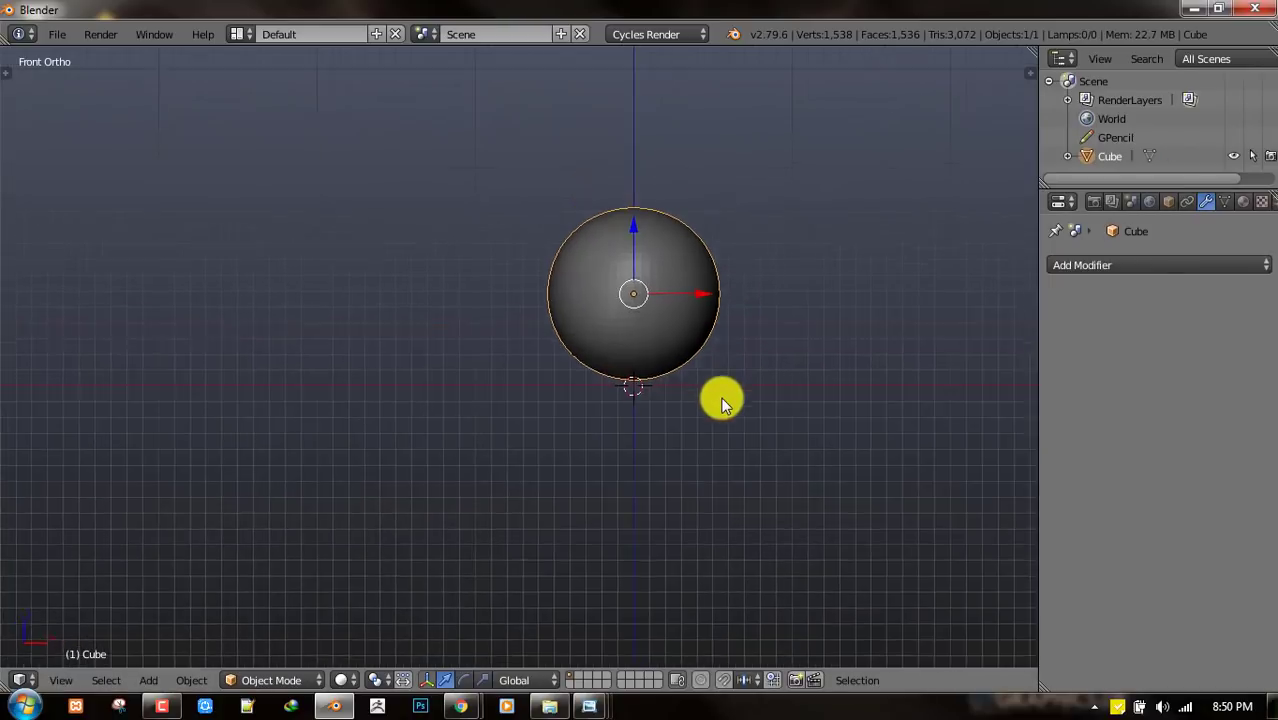
key(t)
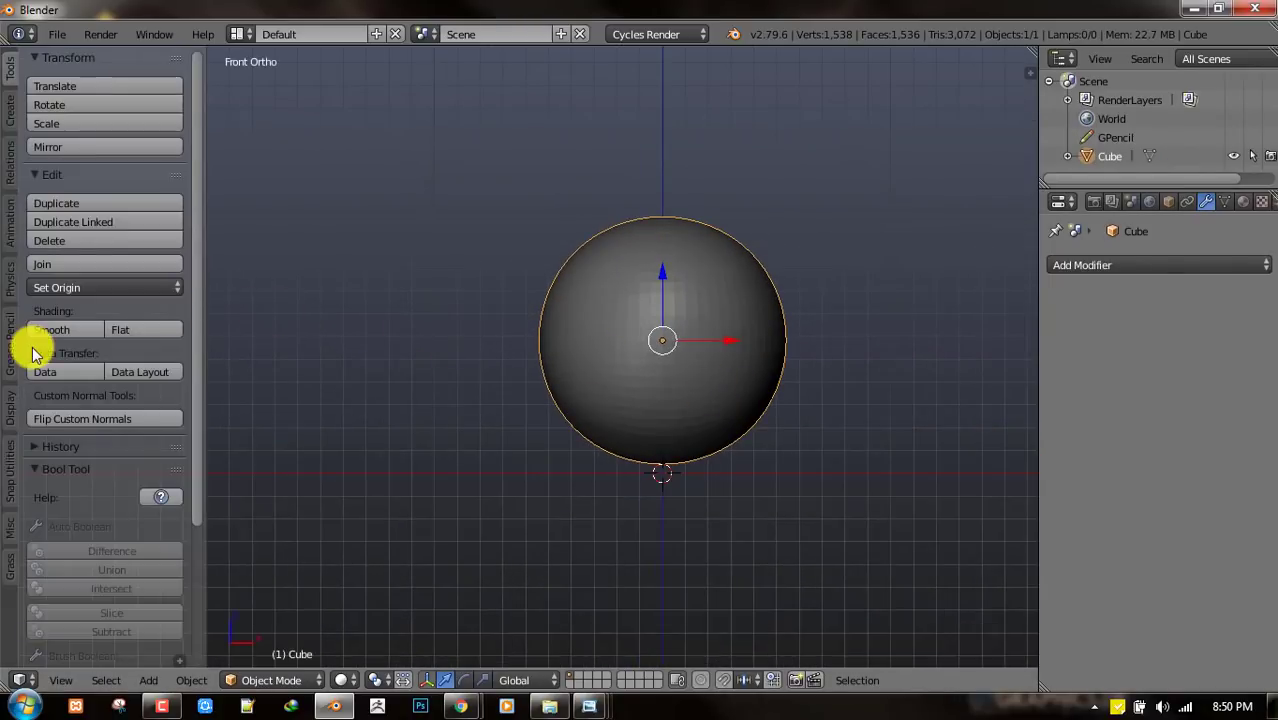
click(52, 333)
key(t)
- Lower the sphere slightly along Z so it rests on the ground line, at a height of about 0.53
scroll(665, 285, up, 1)
key(g)
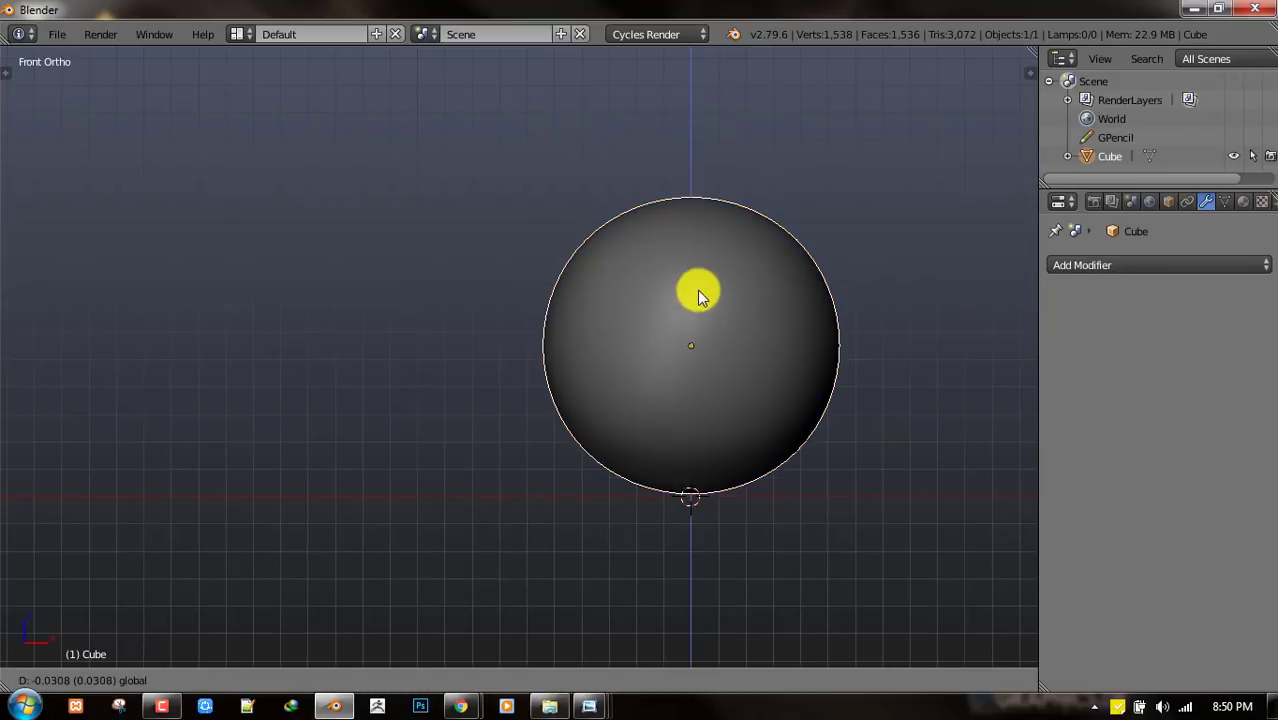
click(703, 289)
middle_drag(753, 361, 710, 332)
key(KP_1)
scroll(745, 363, down, 3)
scroll(751, 359, up, 1)
scroll(752, 365, up, 2)
- Sketch a curved seam guide over one side of the sphere with Grease Pencil in top view, and delete its layer
key(KP_7)
scroll(799, 212, up, 1)
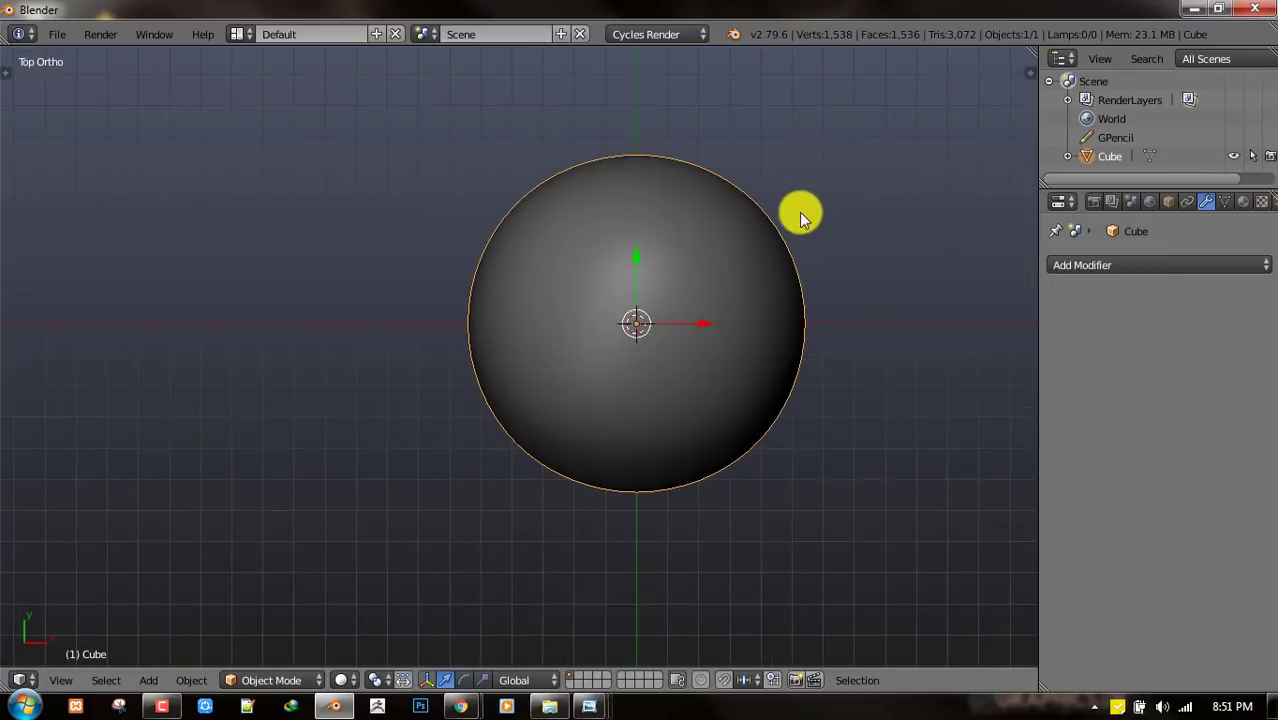
mouse_move(826, 205)
mouse_down()
mouse_move(728, 257)
mouse_move(765, 434)
mouse_move(849, 451)
mouse_up()
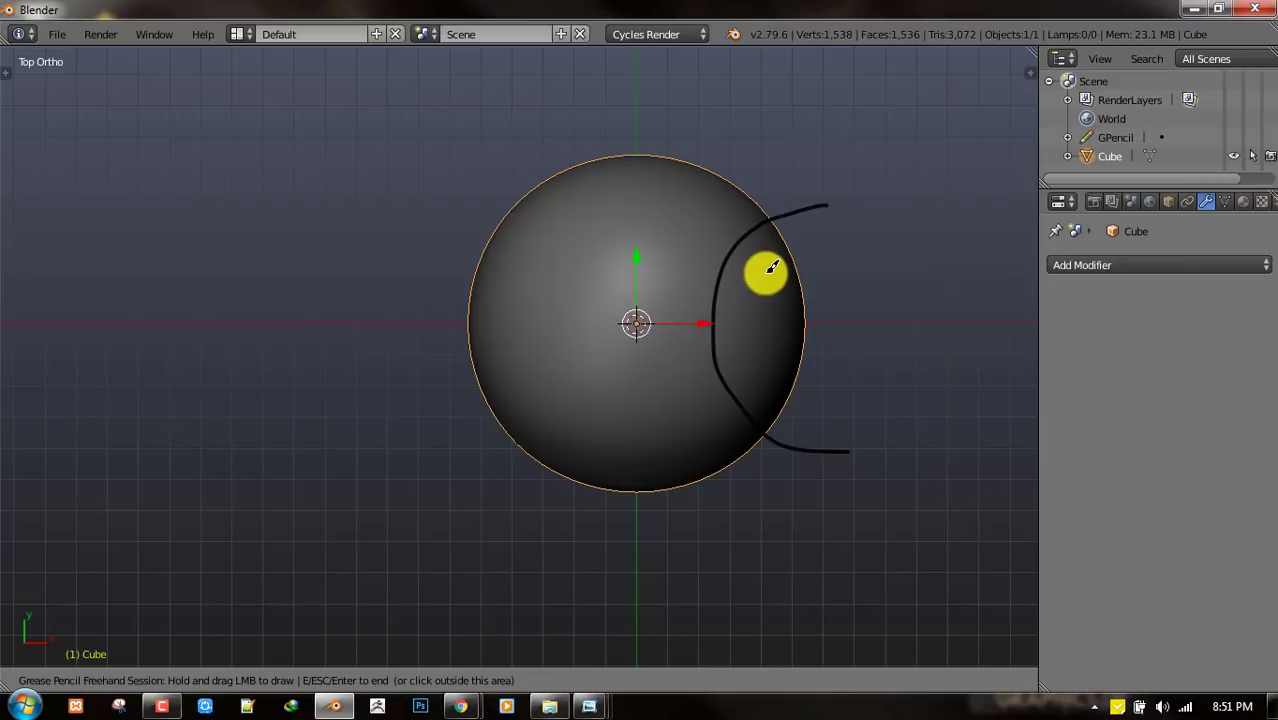
key(Escape)
key(n)
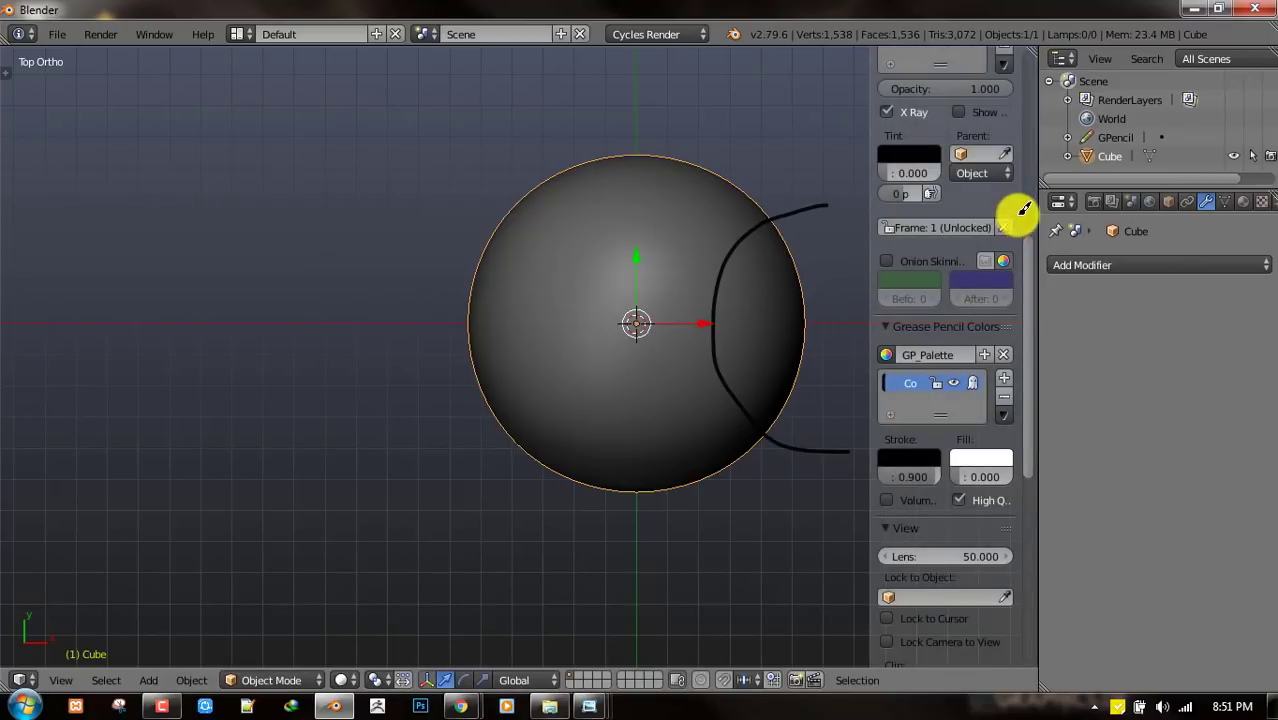
scroll(1003, 97, up, 3)
click(1005, 119)
key(n)
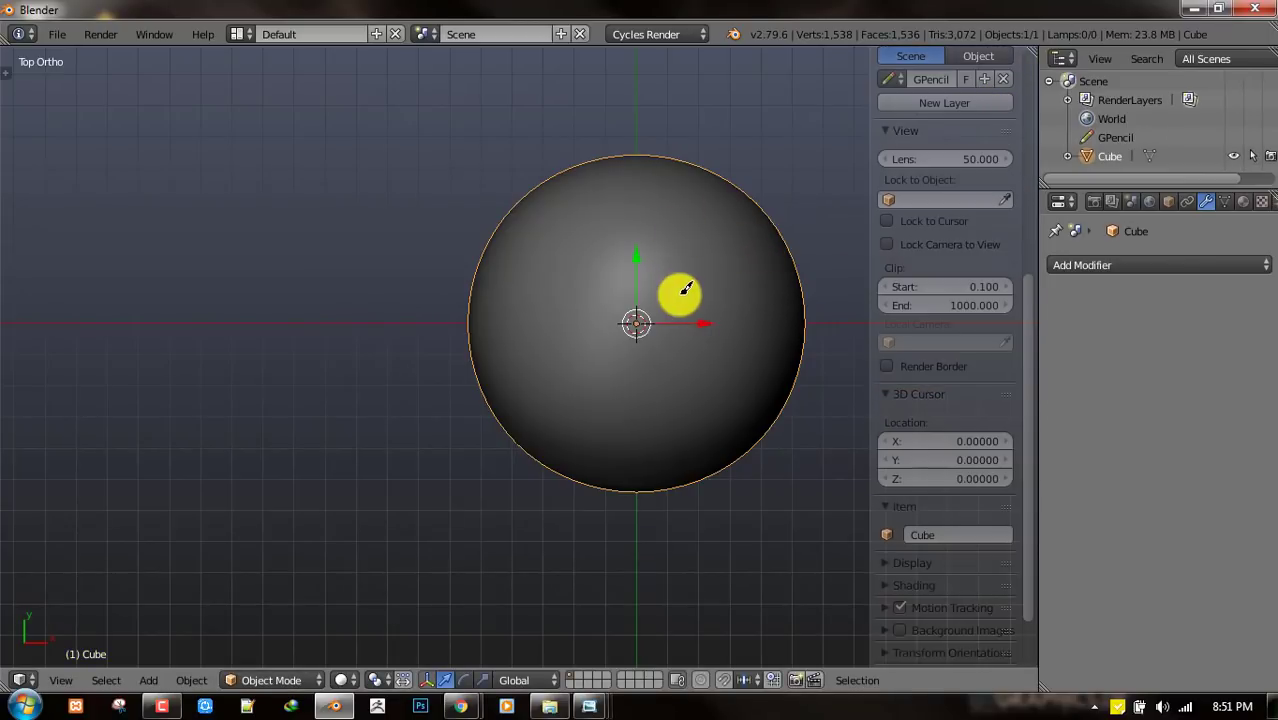
- Snap the 3D cursor to the centre of the selected sphere
key(KP_1)
shift+middle_drag(797, 379, 766, 217)
key(shift+s)
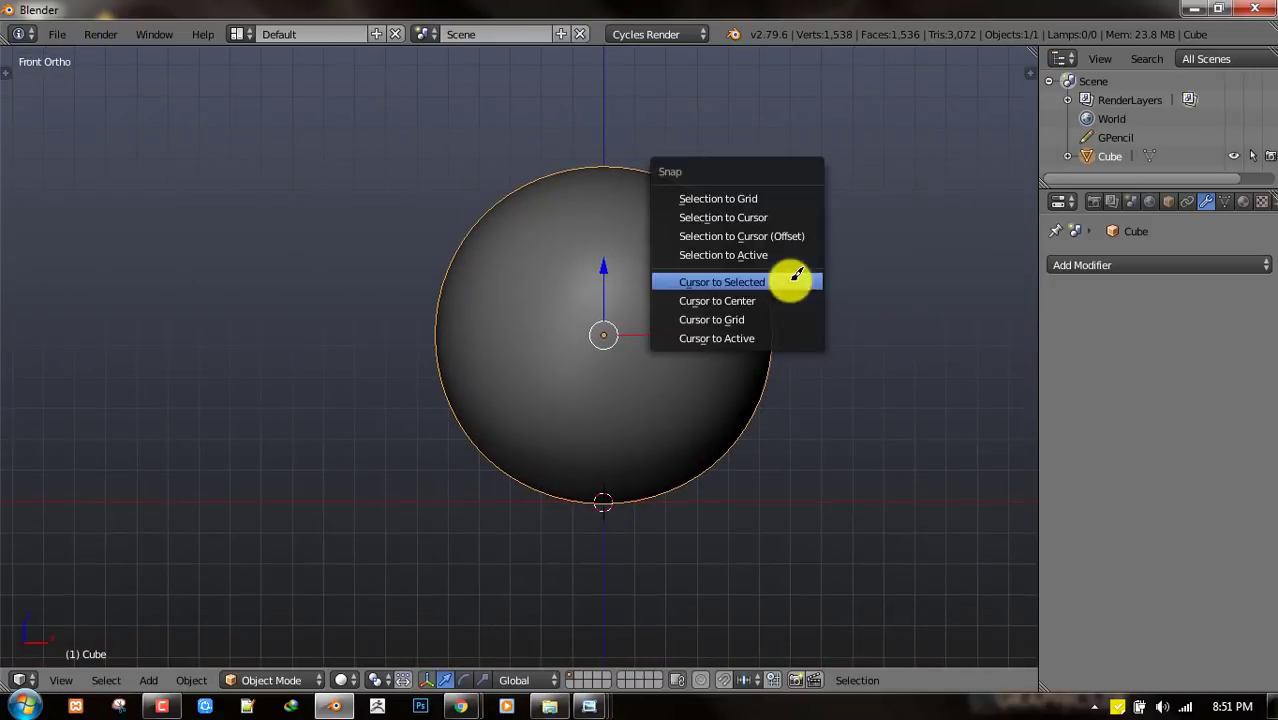
click(772, 276)
- Add a cylinder at the 3D cursor with its cap fill type set to Nothing
key(shift+a)
mouse_move(848, 143)
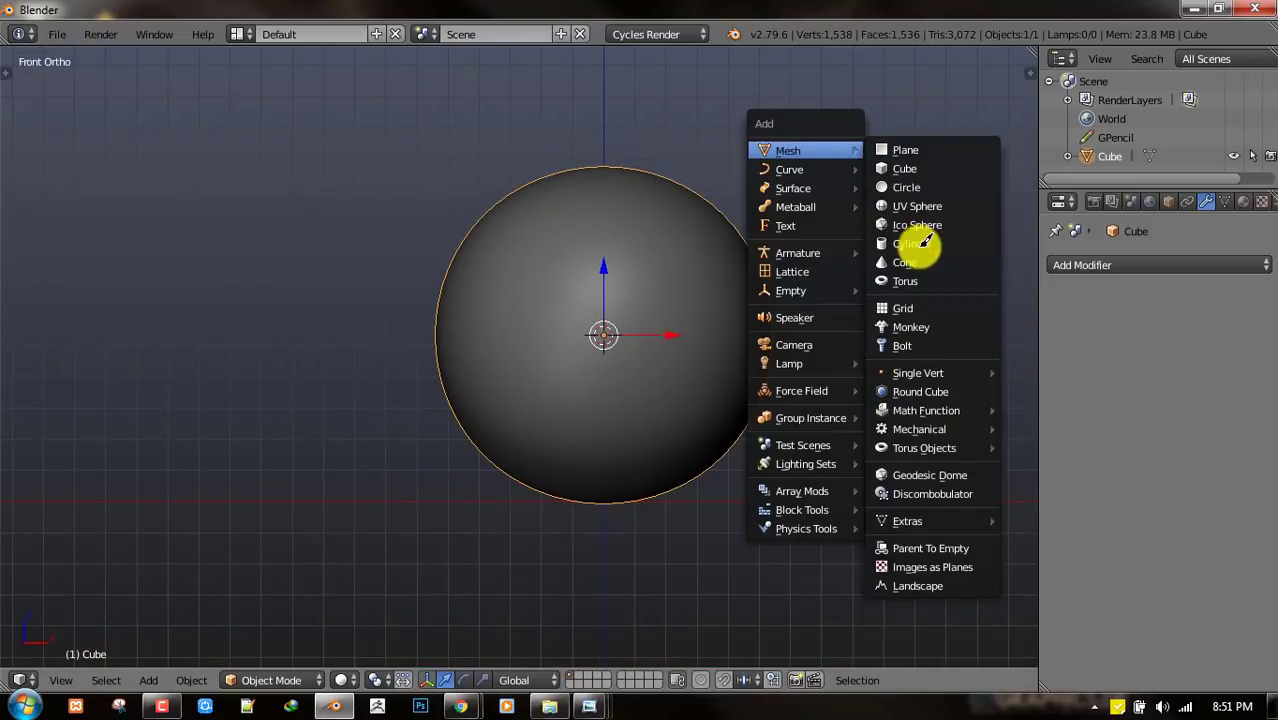
click(925, 241)
scroll(652, 207, down, 3)
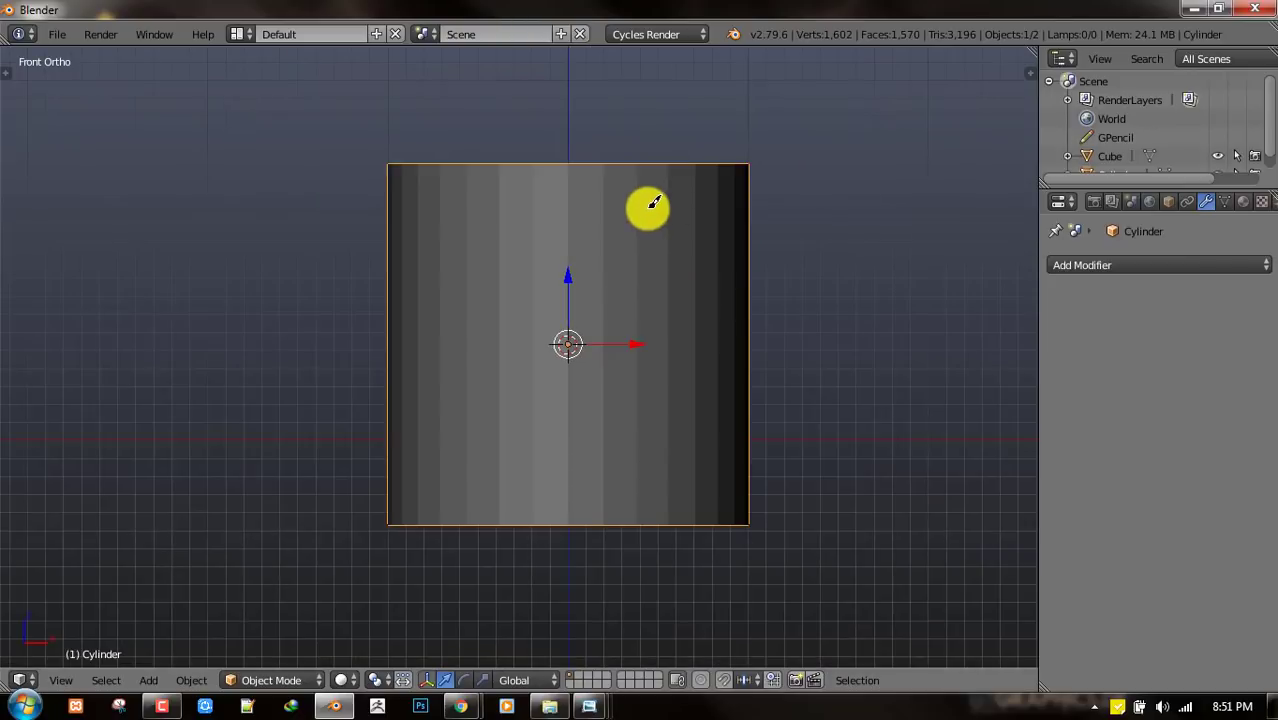
key(F6)
click(866, 311)
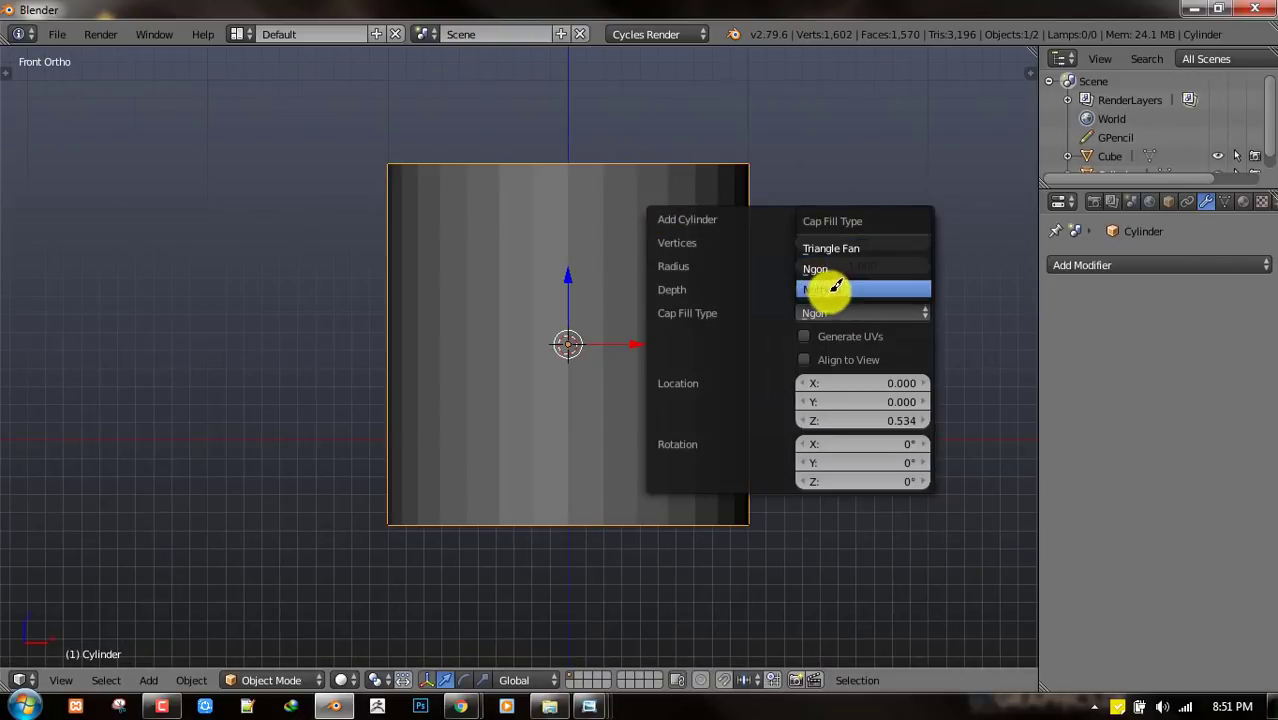
click(832, 287)
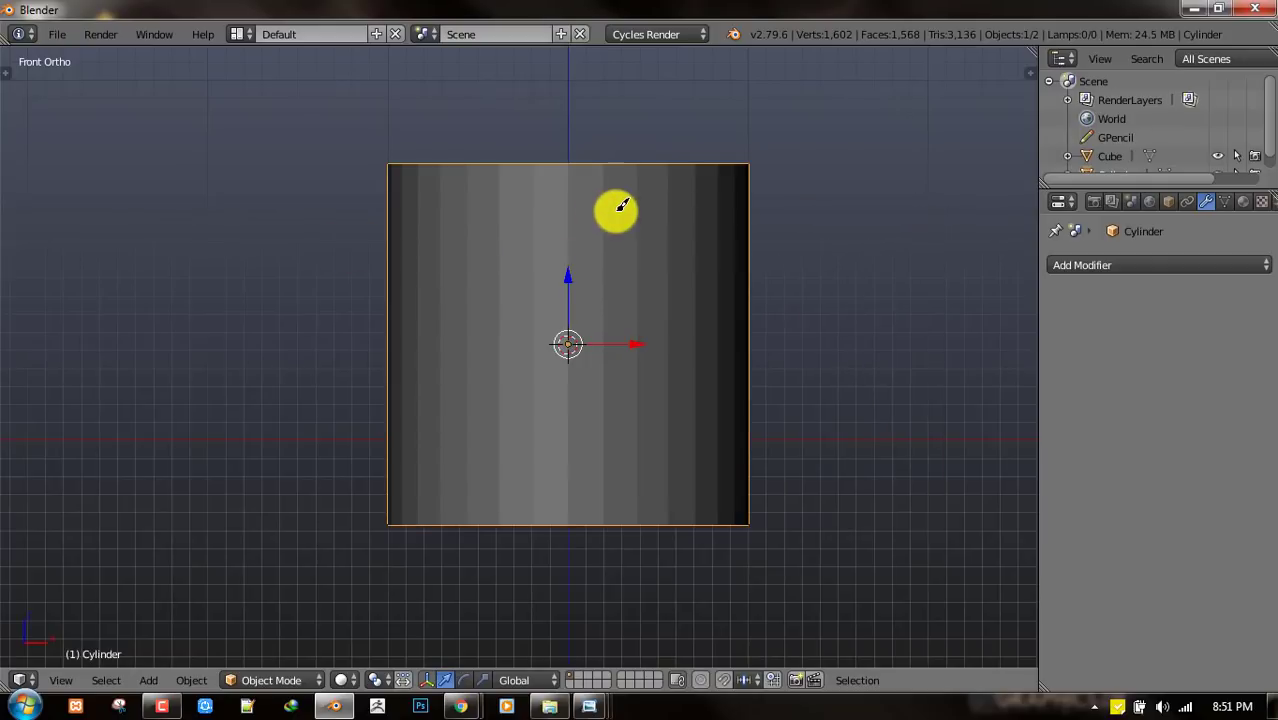
- Move the cylinder along X in top view until its edge cuts through the +X side of the sphere
scroll(620, 206, down, 4)
key(KP_7)
scroll(619, 248, up, 5)
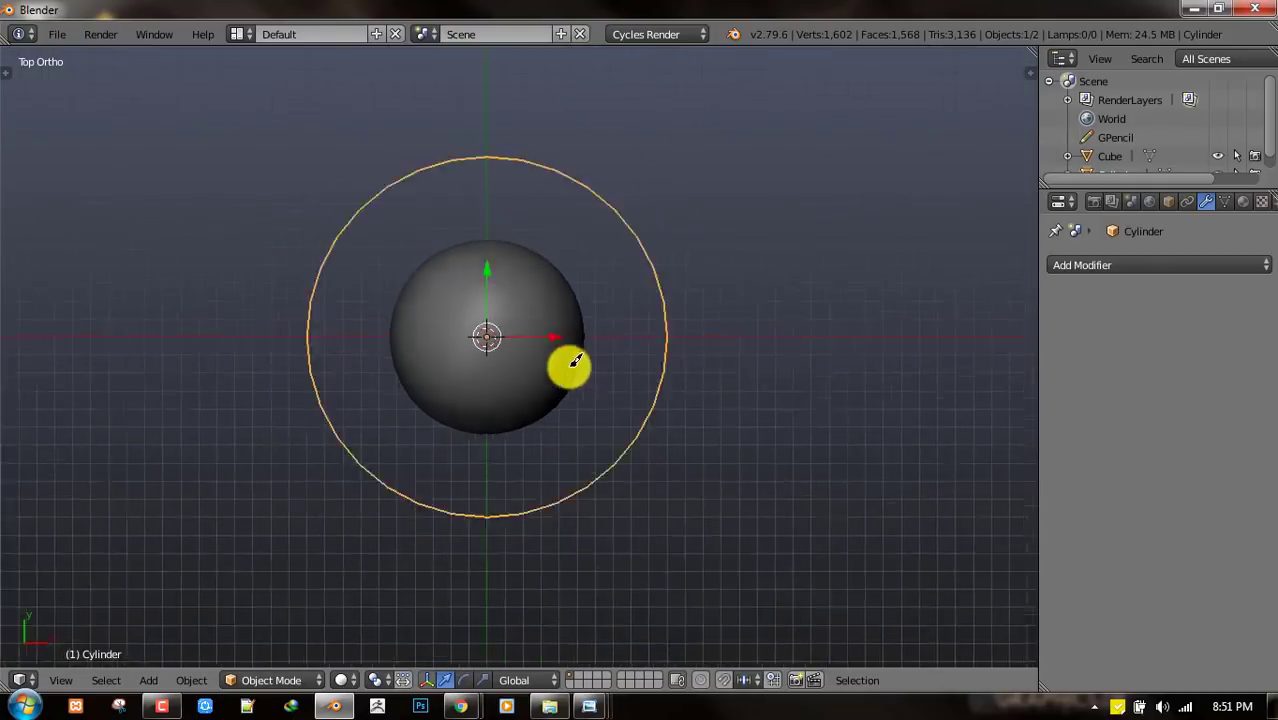
key(g)
click(702, 325)
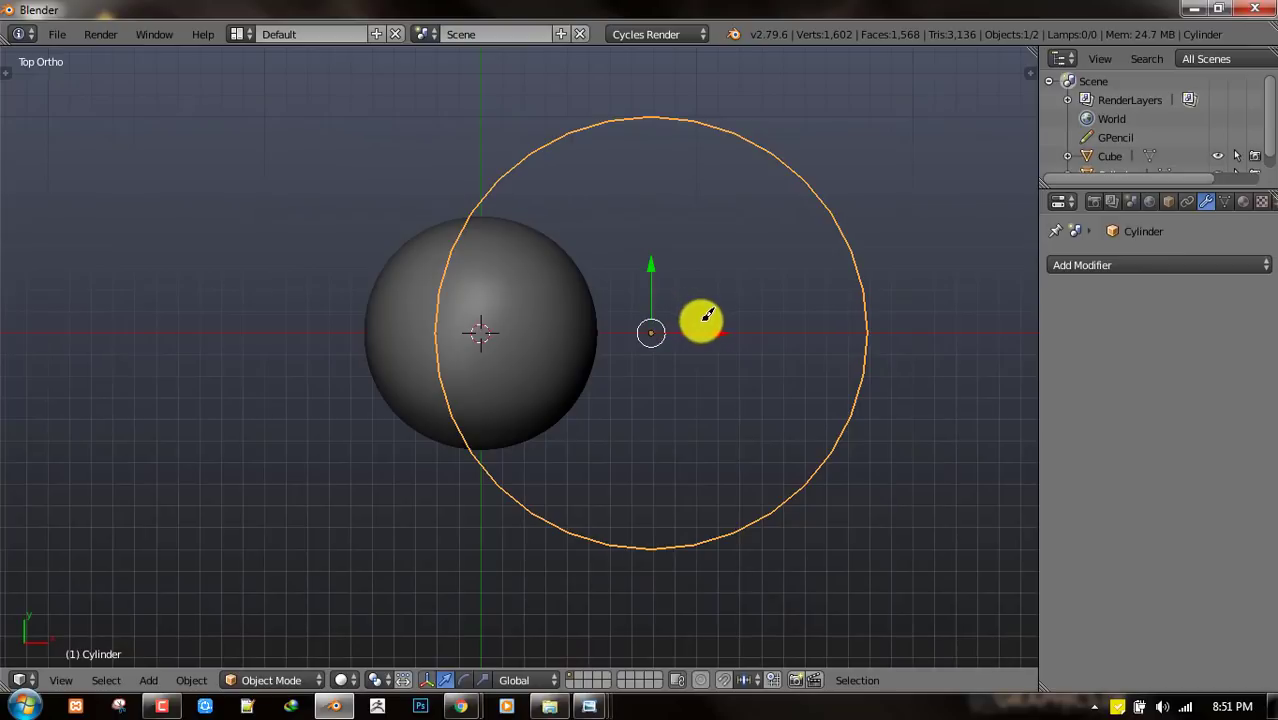
key(g)
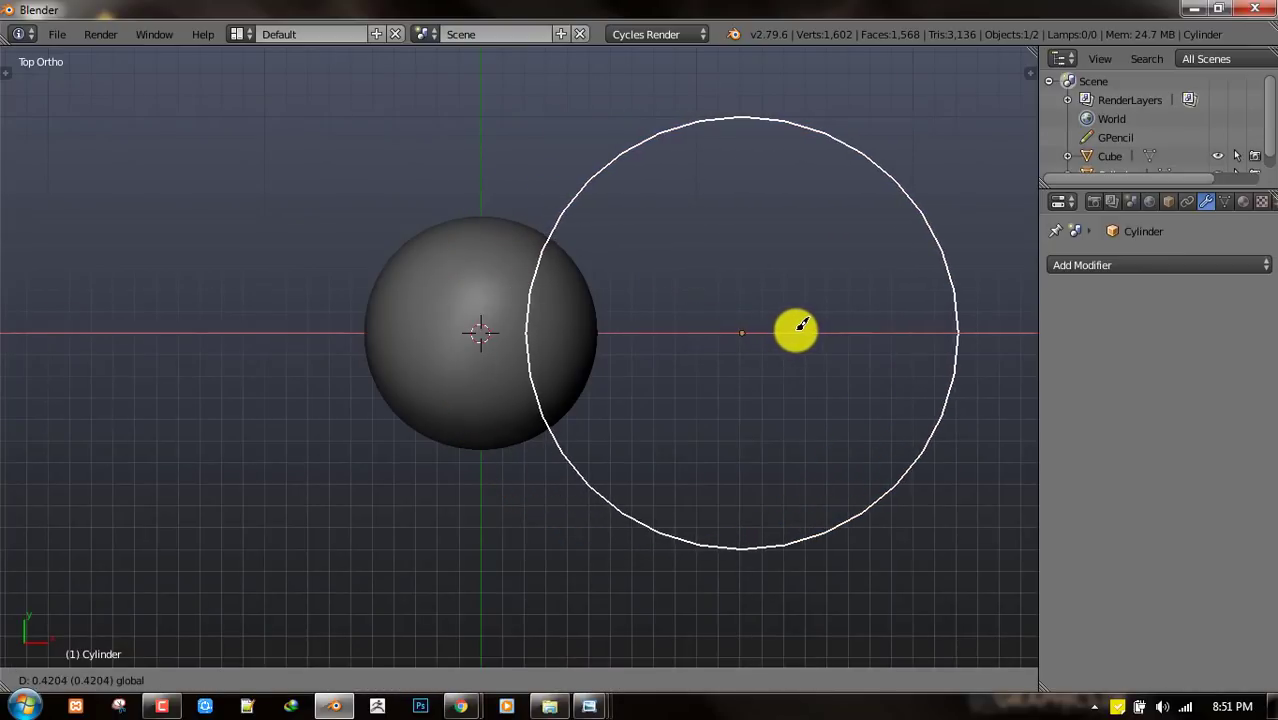
click(800, 330)
scroll(803, 328, up, 2)
drag(919, 312, 908, 314)
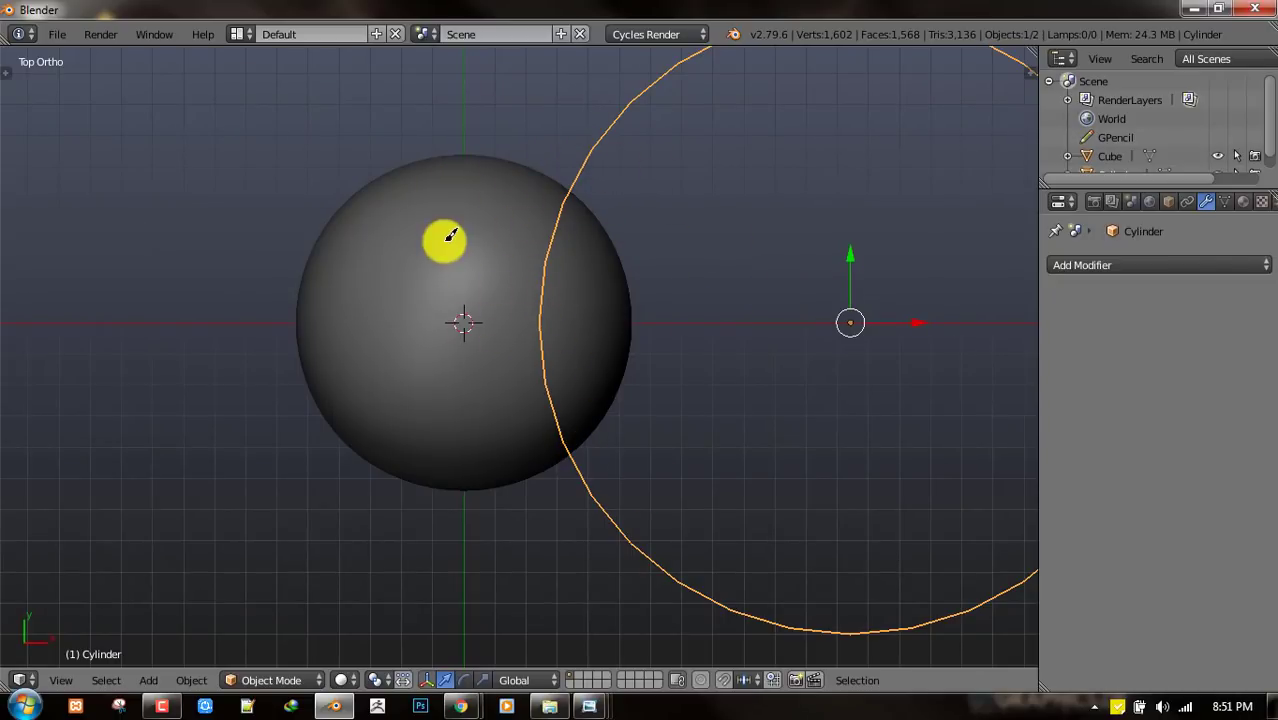
- Add a Mirror modifier on the X axis to the cylinder, using the Cube sphere as the mirror object
right_drag(512, 209, 452, 166)
right_click(440, 168)
key(a)
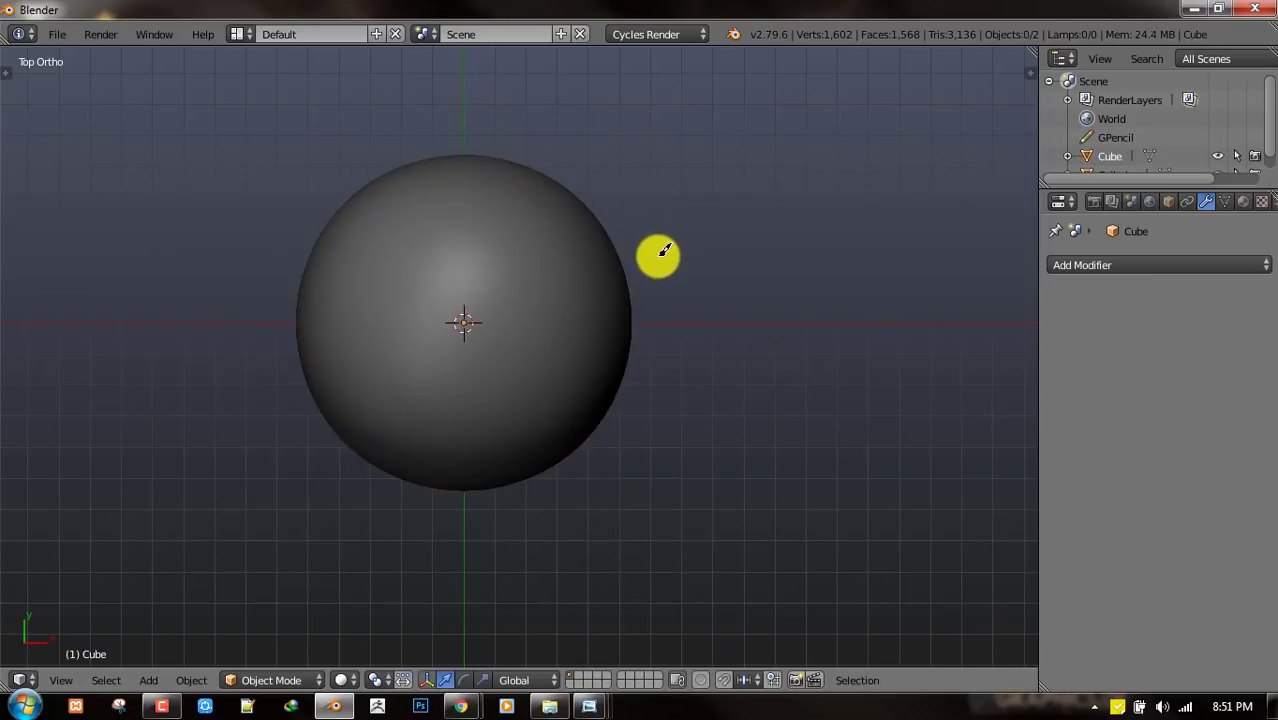
key(a)
right_click(614, 540)
middle_drag(612, 443, 608, 346)
click(1152, 264)
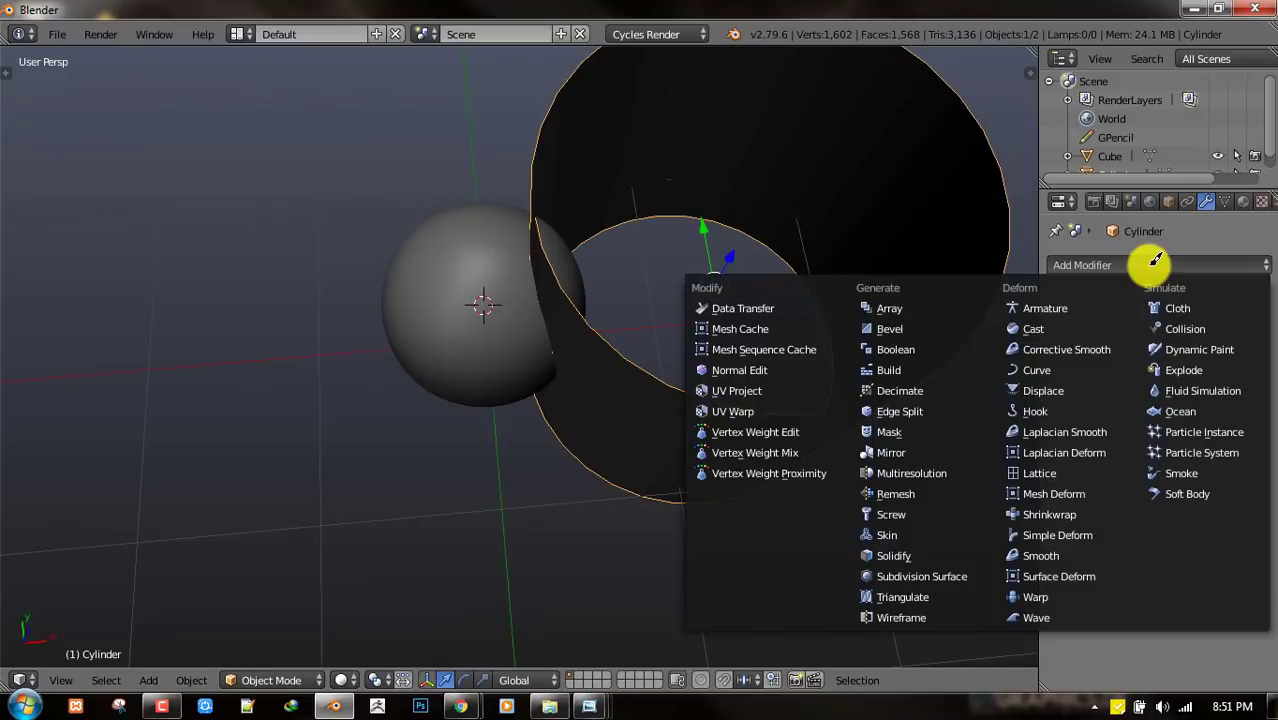
click(906, 449)
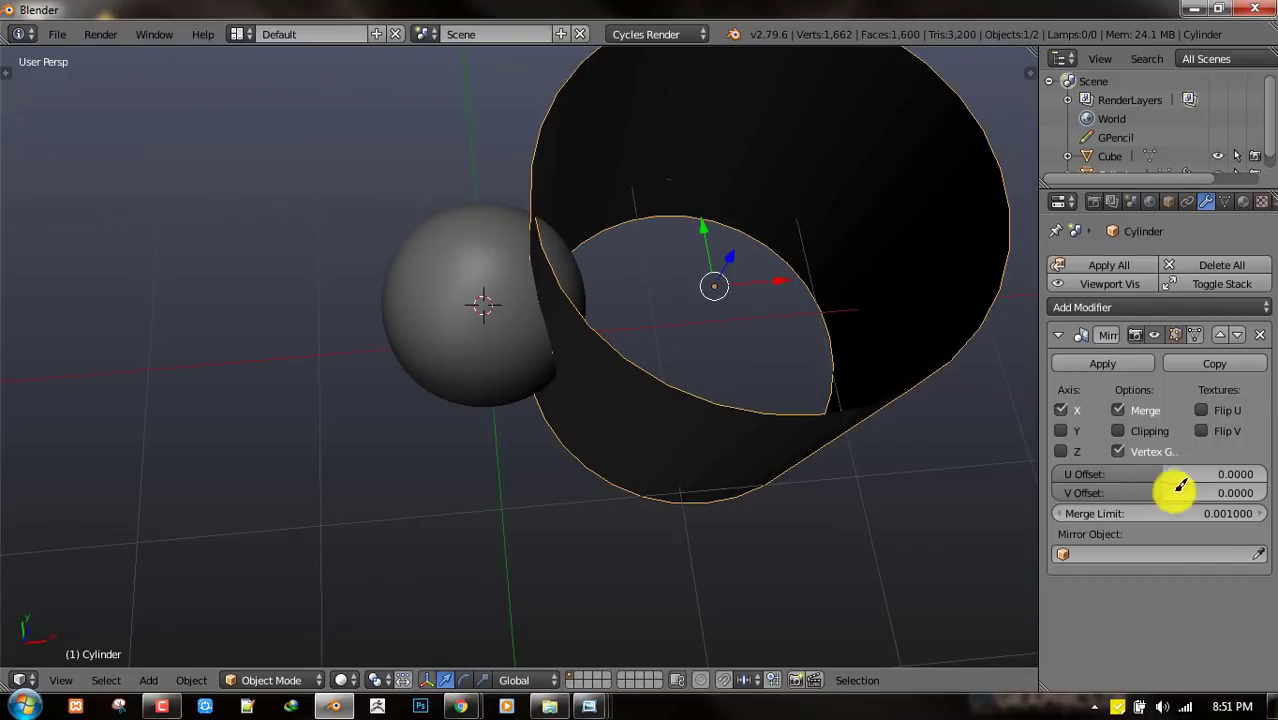
click(500, 318)
middle_drag(442, 320, 455, 305)
middle_drag(514, 252, 547, 300)
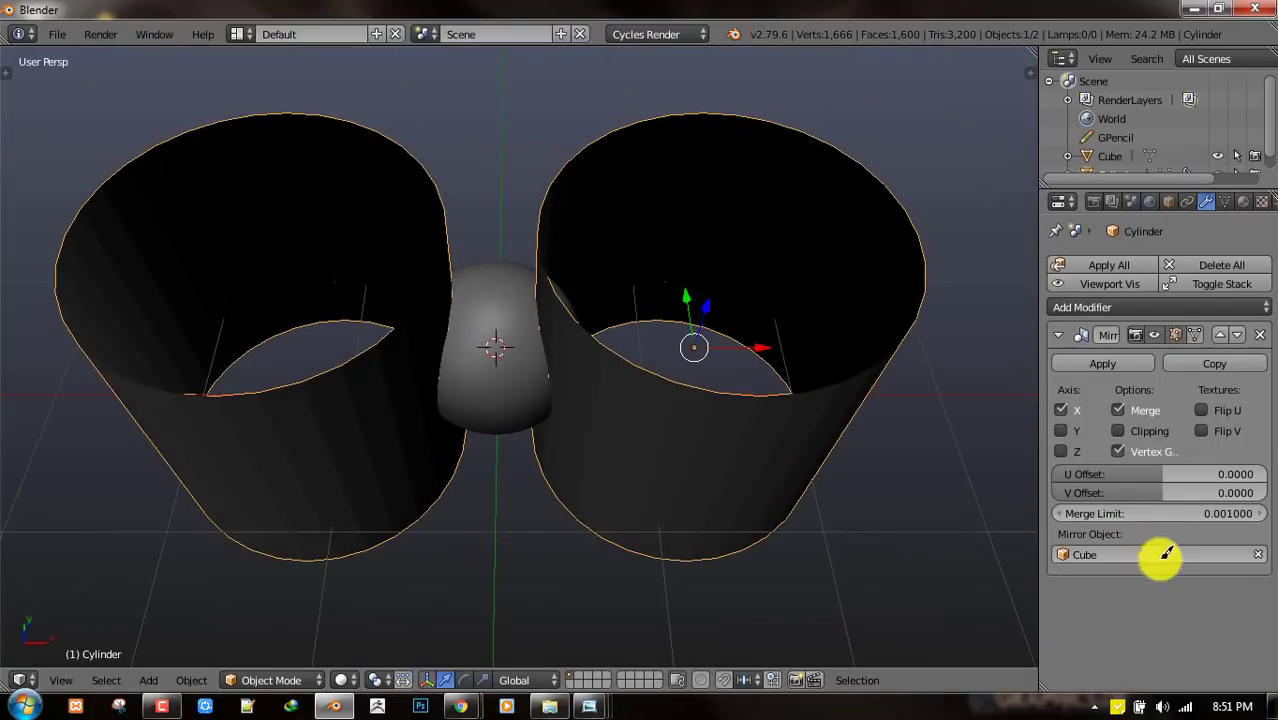
- Apply the Mirror modifier on the cylinder
right_drag(456, 349, 493, 222)
key(Escape)
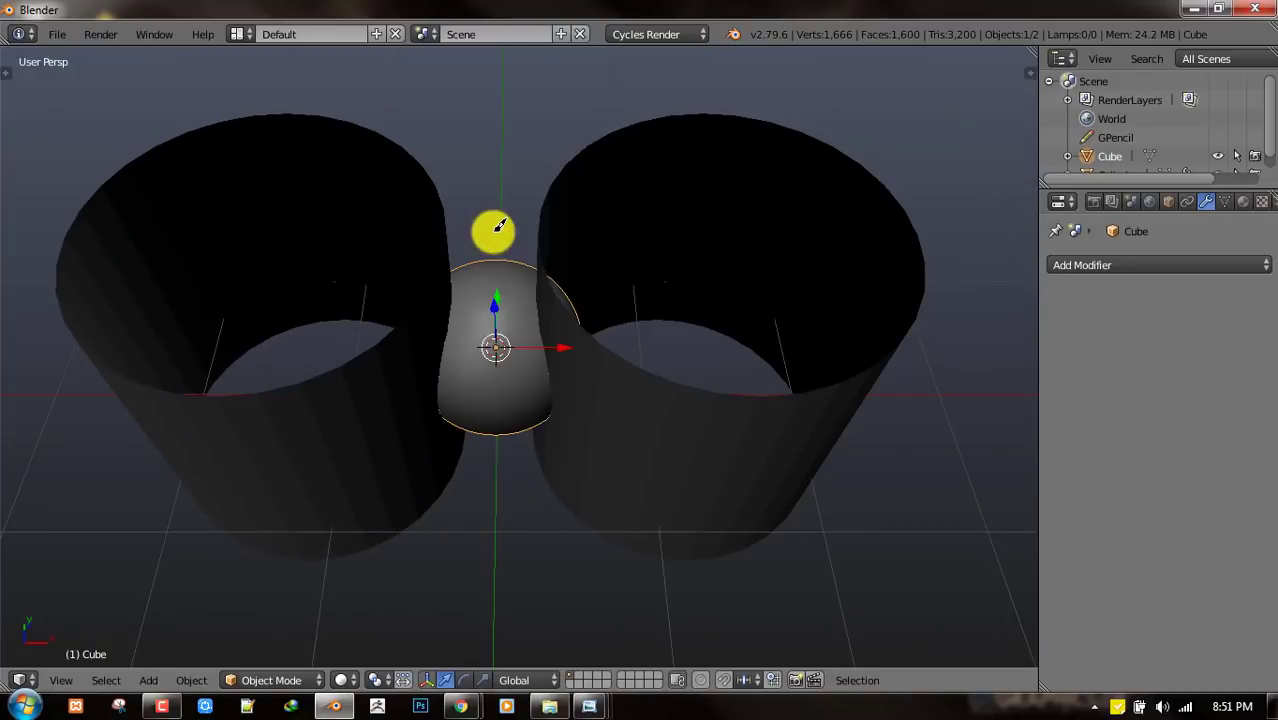
right_click(677, 421)
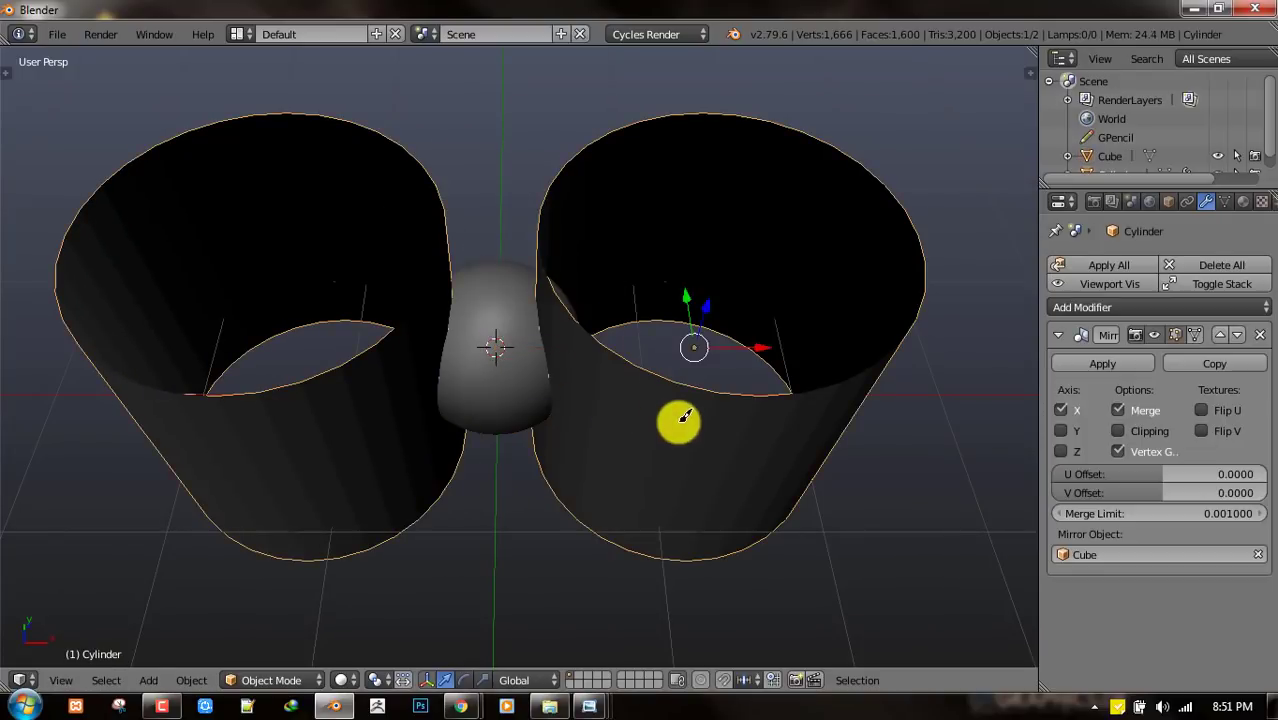
click(1078, 360)
scroll(621, 372, up, 2)
scroll(621, 372, down, 2)
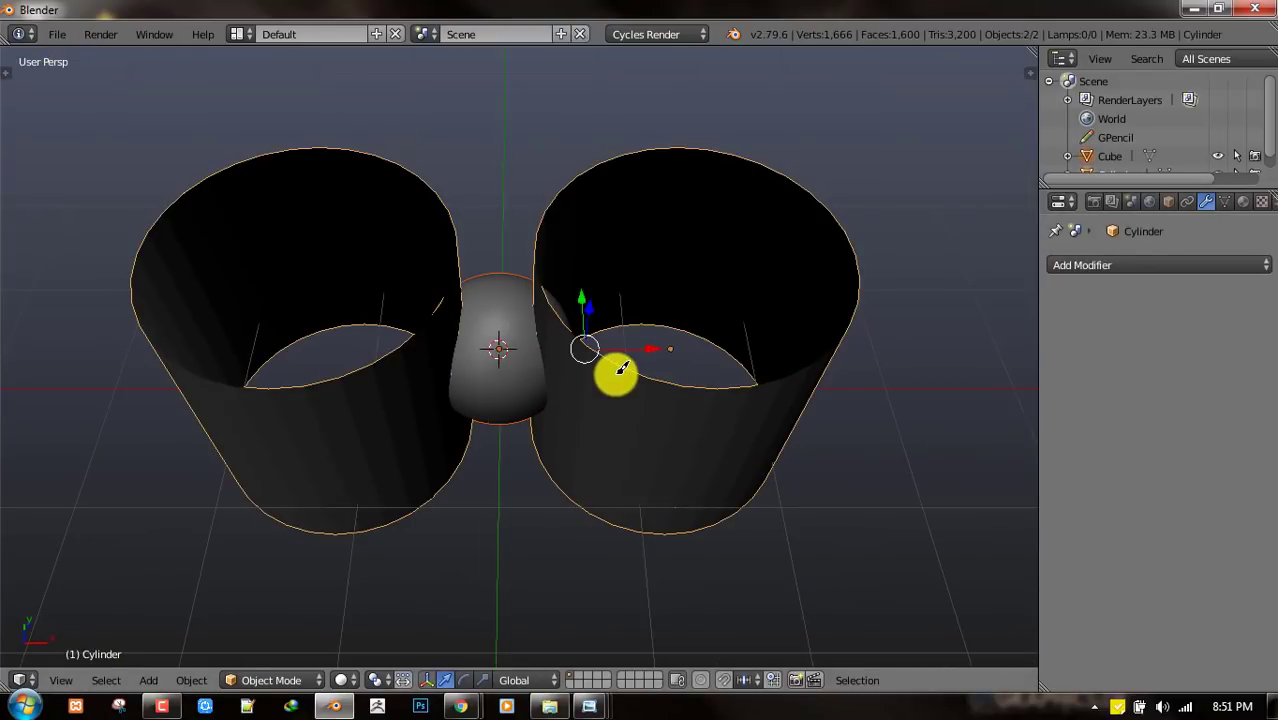
- Apply the transforms of both the sphere and the mirrored cylinders, and set their origins to geometry
key(ctrl+a)
click(630, 370)
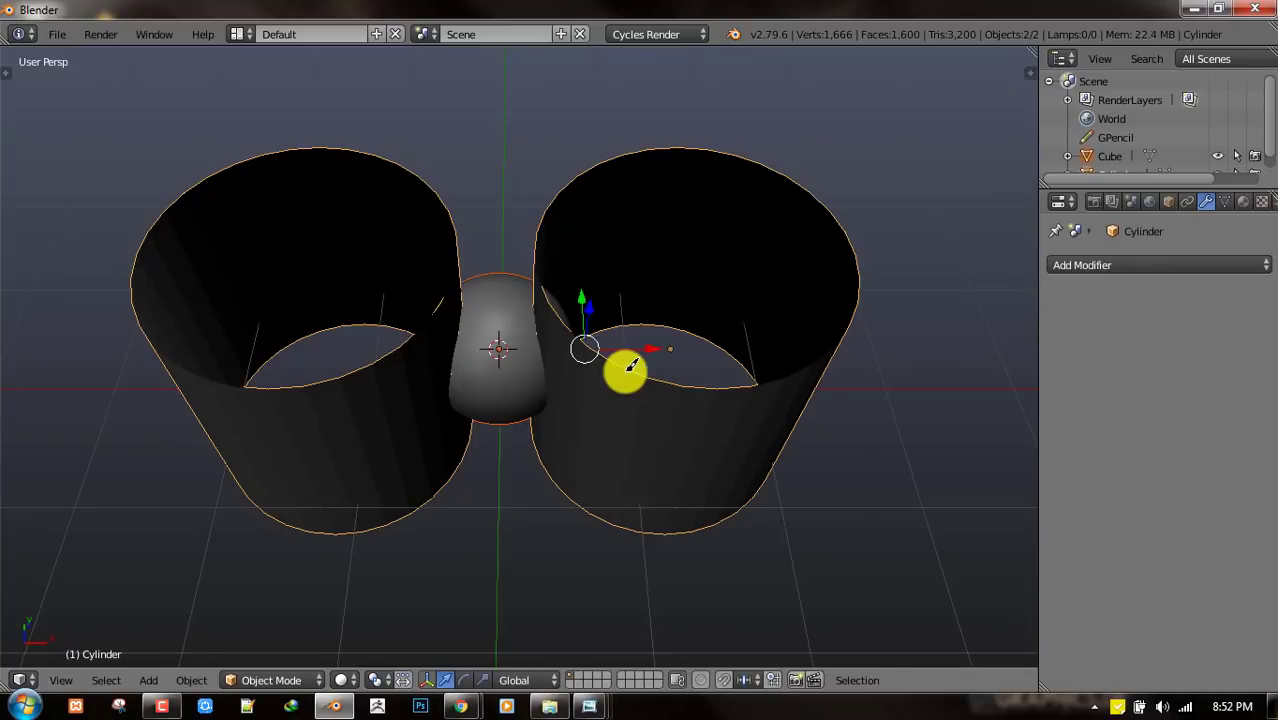
key(shift+ctrl+alt+c)
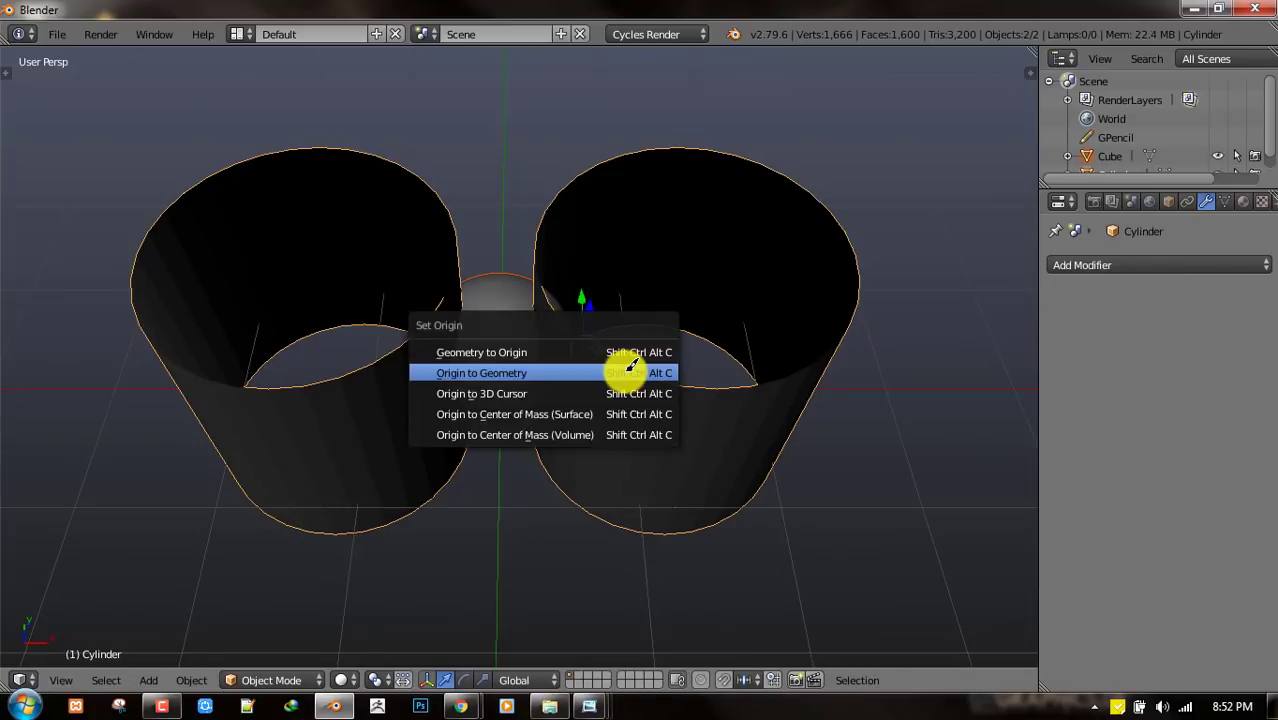
click(608, 376)
key(a)
key(KP_1)
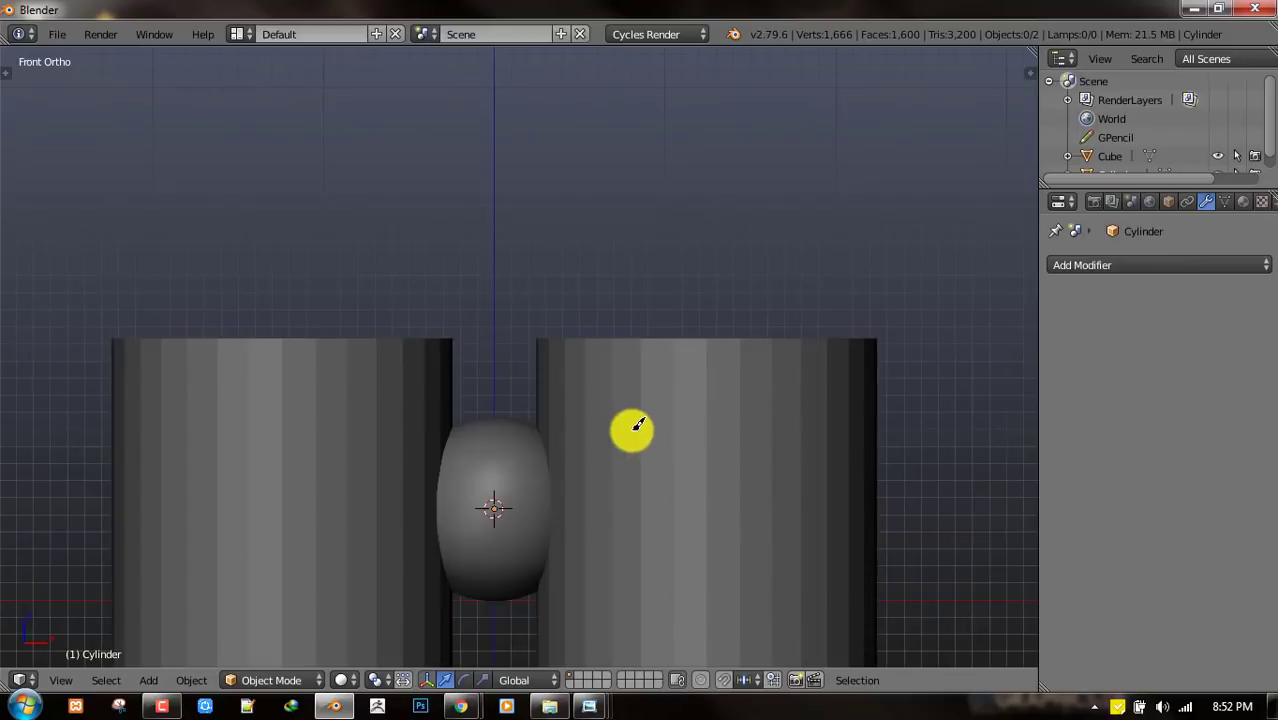
- Add a Boolean modifier to the sphere with Cylinder as its object
mouse_move(648, 403)
ctrl+middle_down()
mouse_move(656, 257)
mouse_move(645, 404)
ctrl+middle_up()
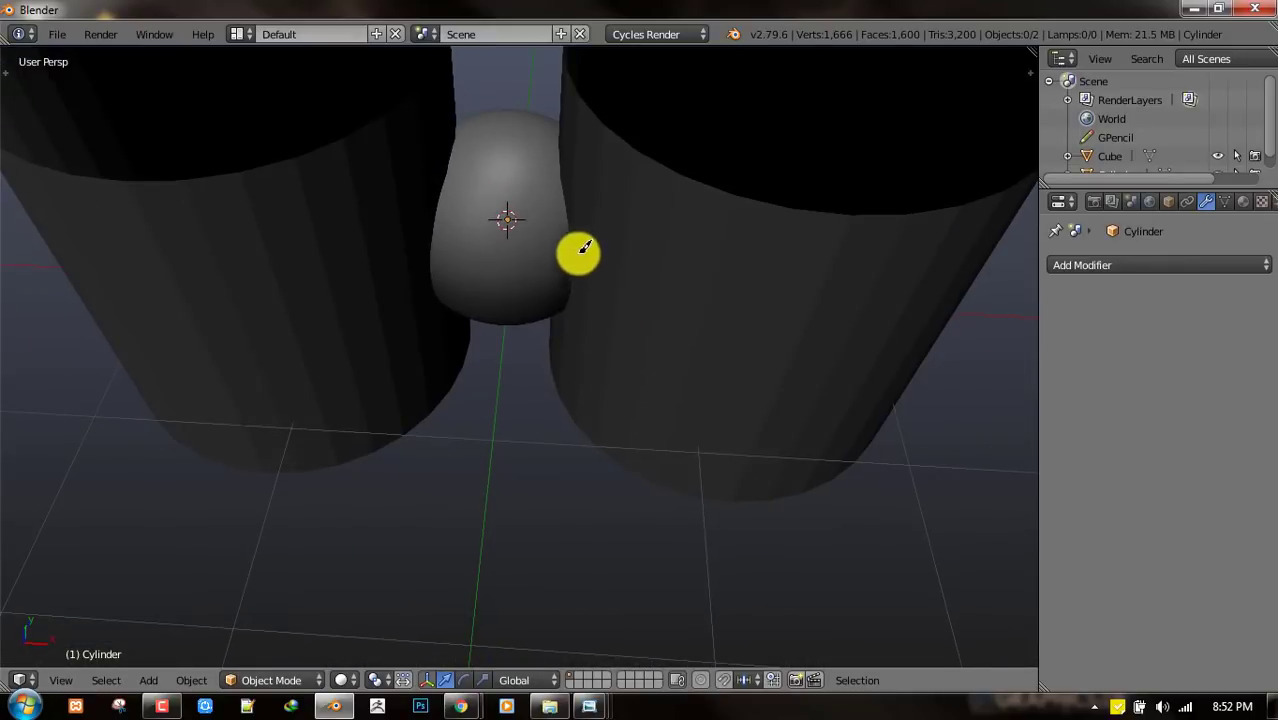
middle_drag(584, 247, 653, 416)
click(1219, 262)
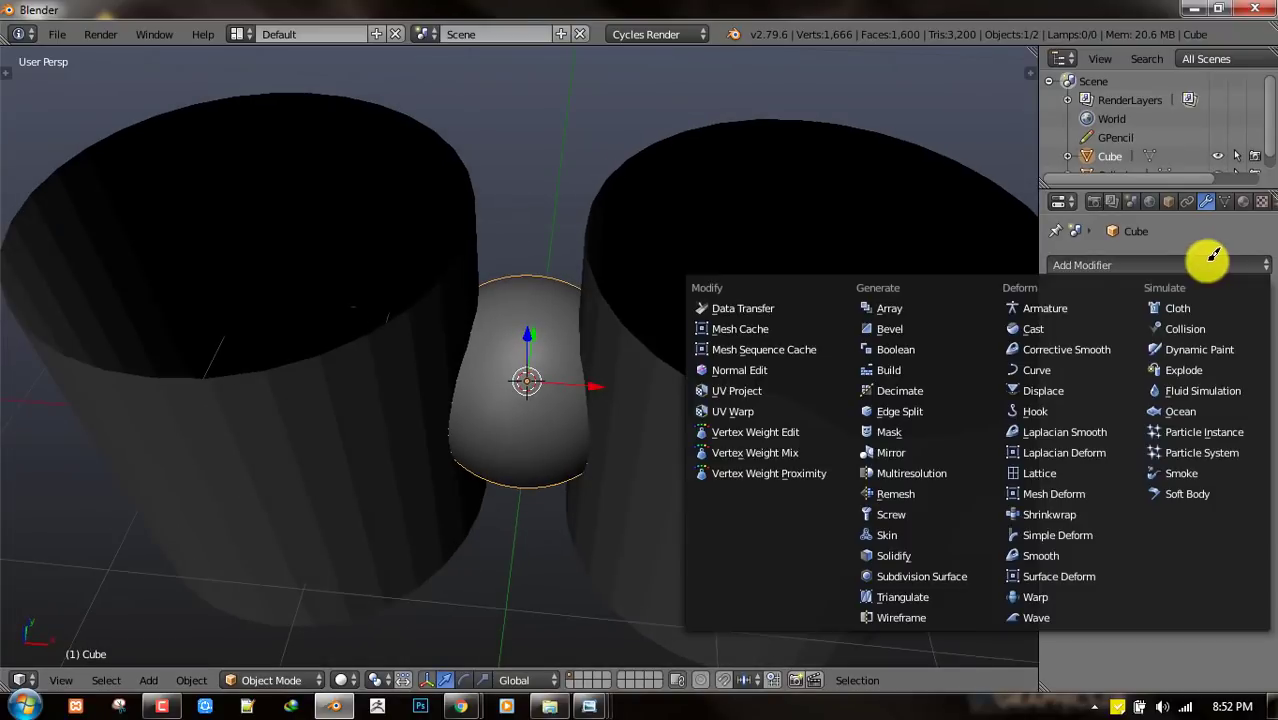
click(937, 340)
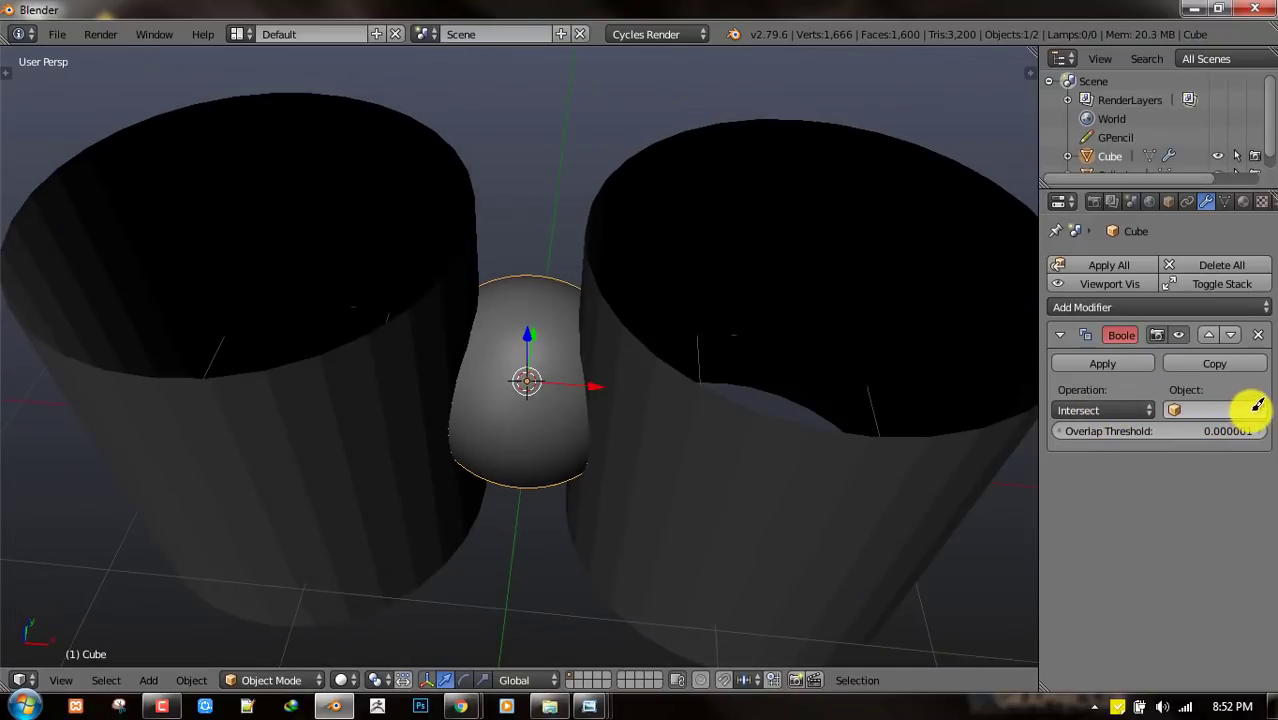
click(888, 506)
- Change the sphere's Boolean operation to Difference
middle_drag(884, 492, 859, 474)
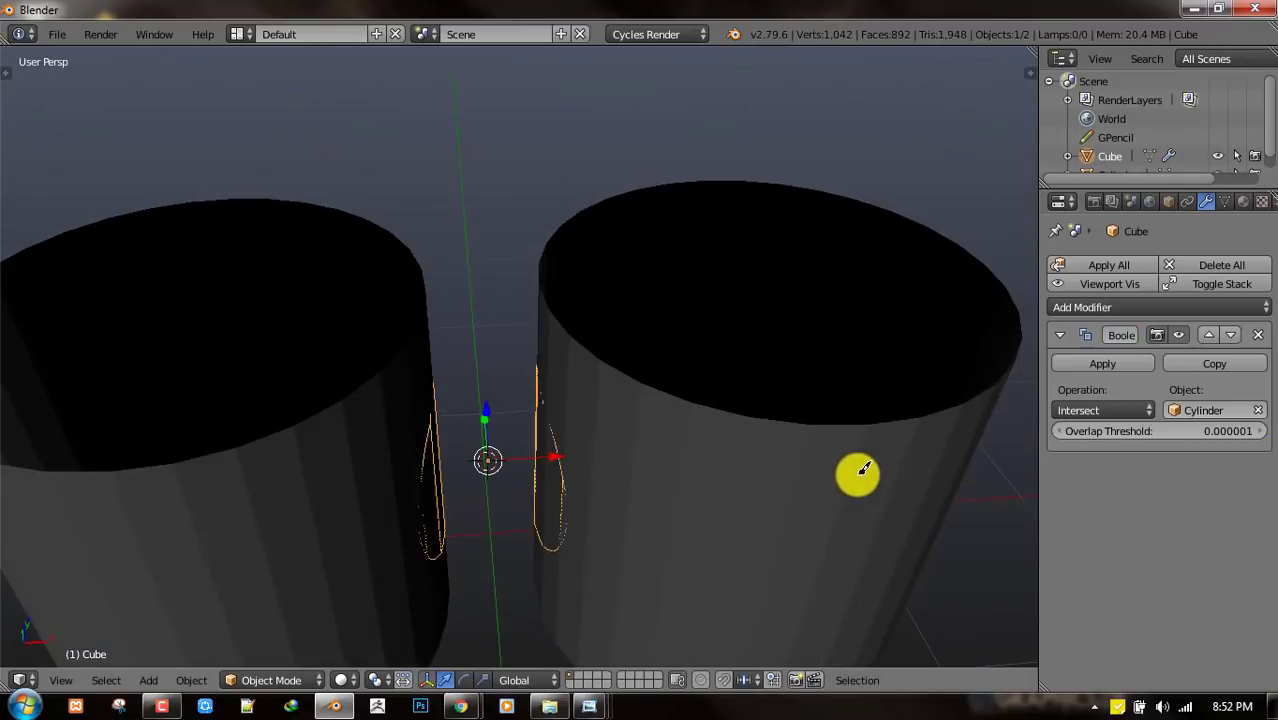
right_drag(853, 491, 877, 431)
right_click(899, 405)
middle_drag(904, 399, 872, 470)
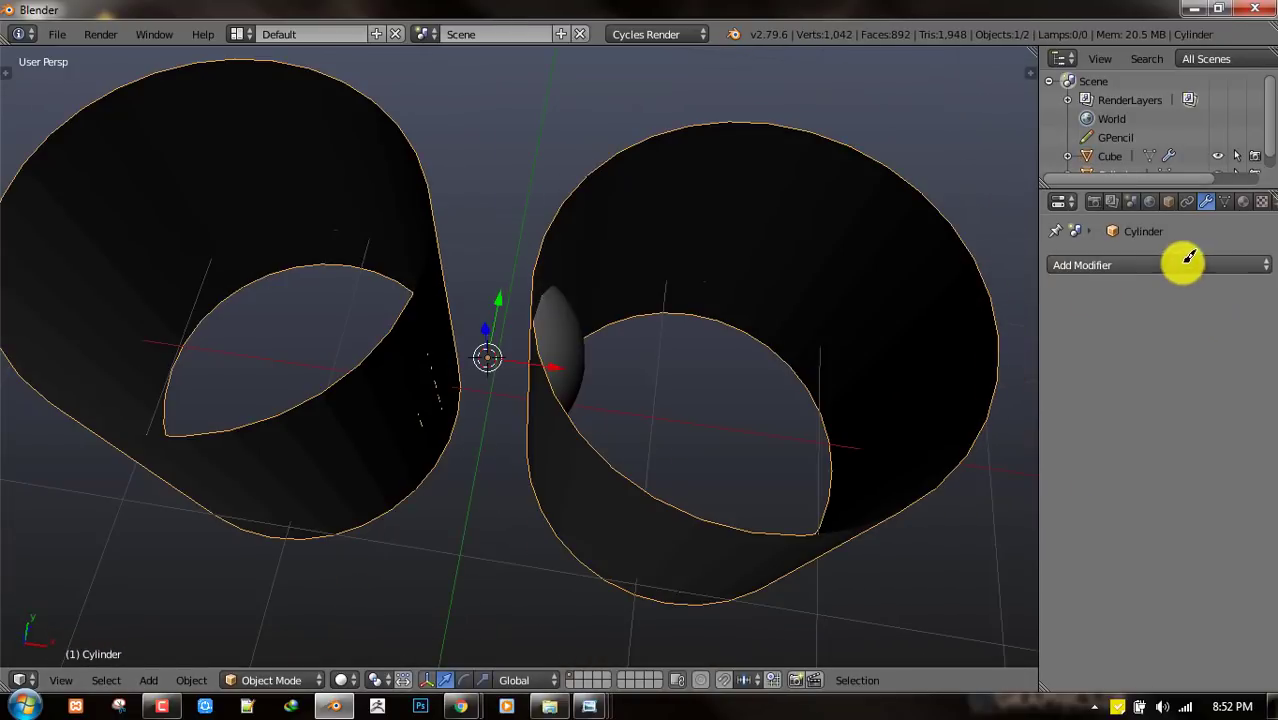
right_click(582, 358)
click(1105, 408)
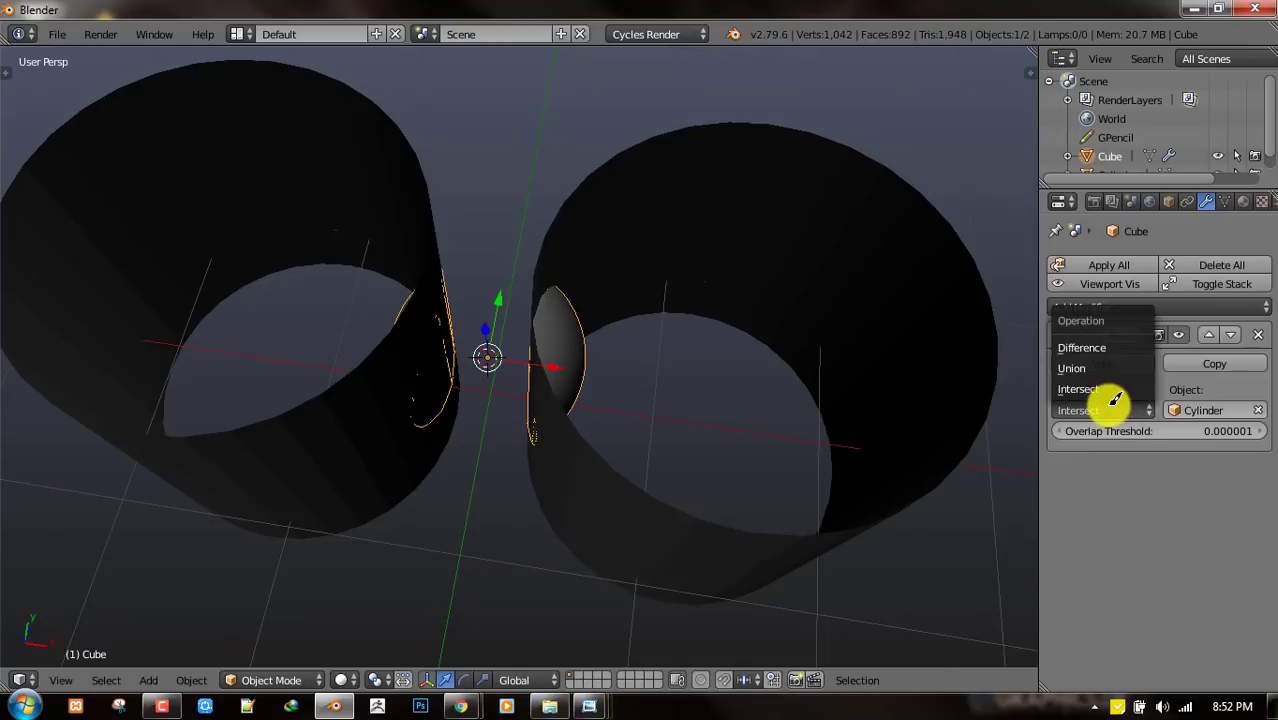
click(1095, 347)
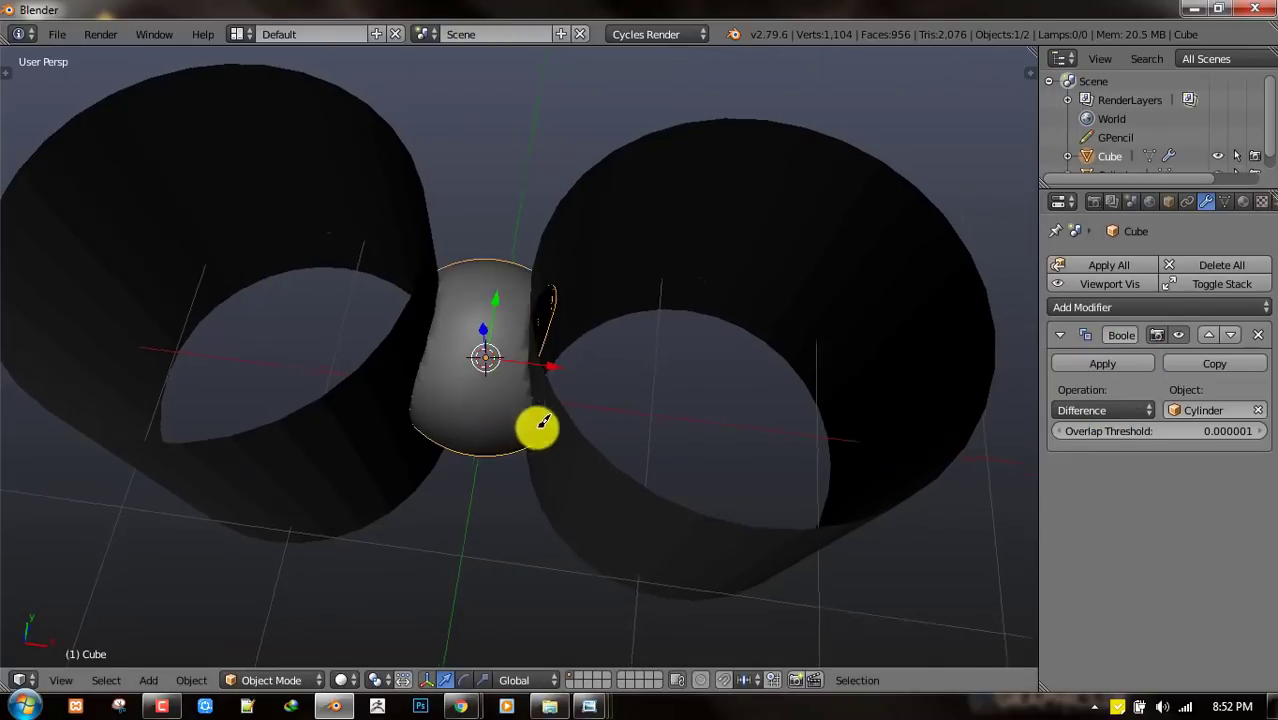
scroll(560, 418, up, 3)
middle_drag(577, 410, 531, 430)
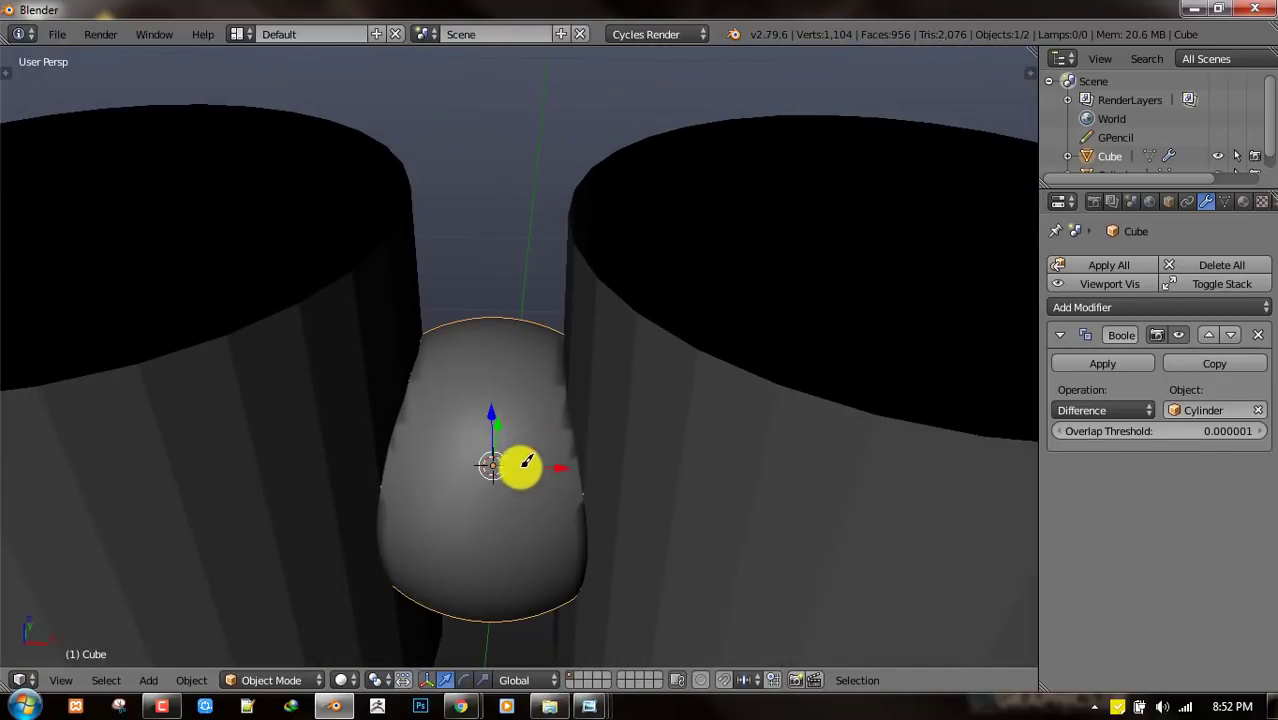
- Duplicate the sphere in place and set the copy's Boolean operation to Intersect
key(shift+d)
key(Escape)
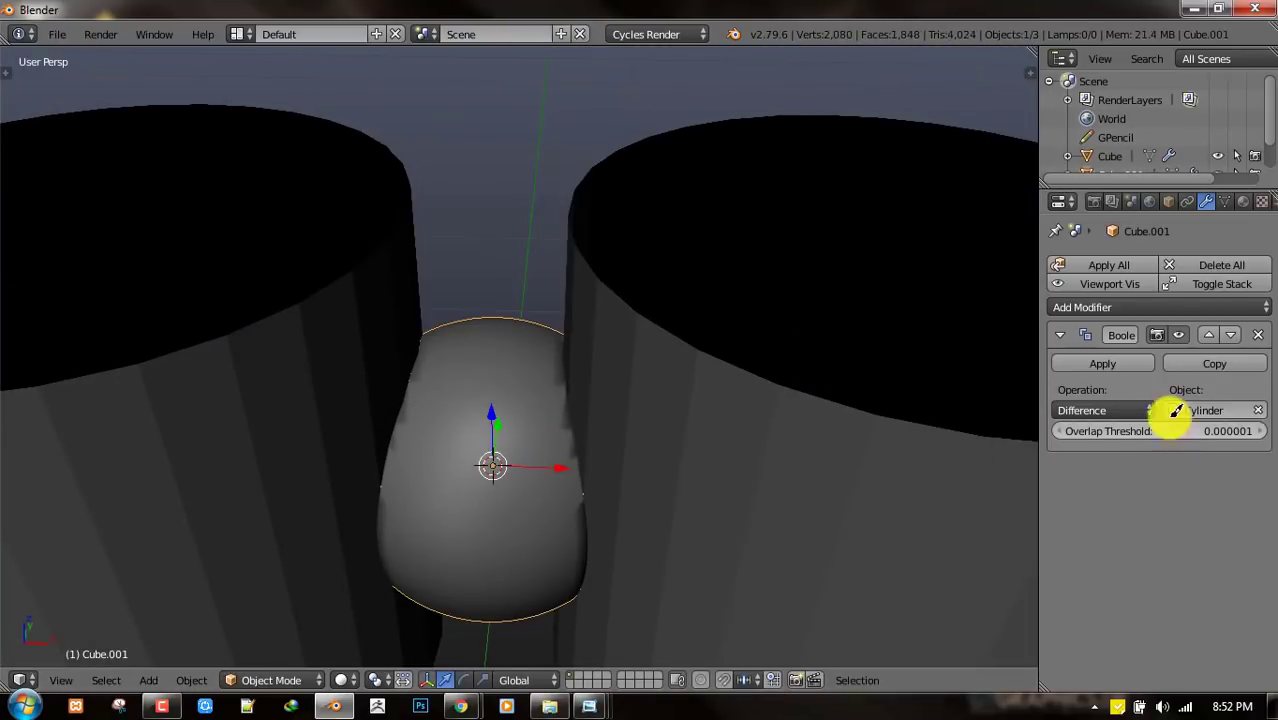
click(1118, 408)
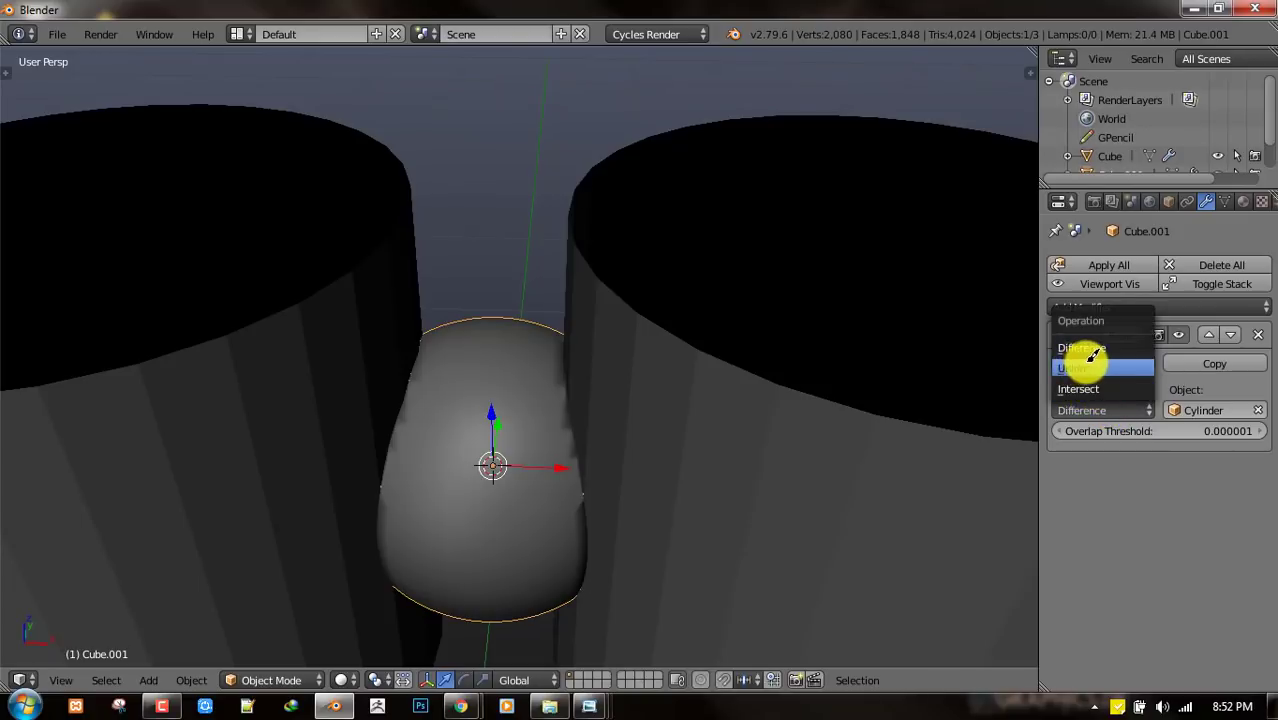
click(1078, 390)
middle_drag(582, 463, 713, 477)
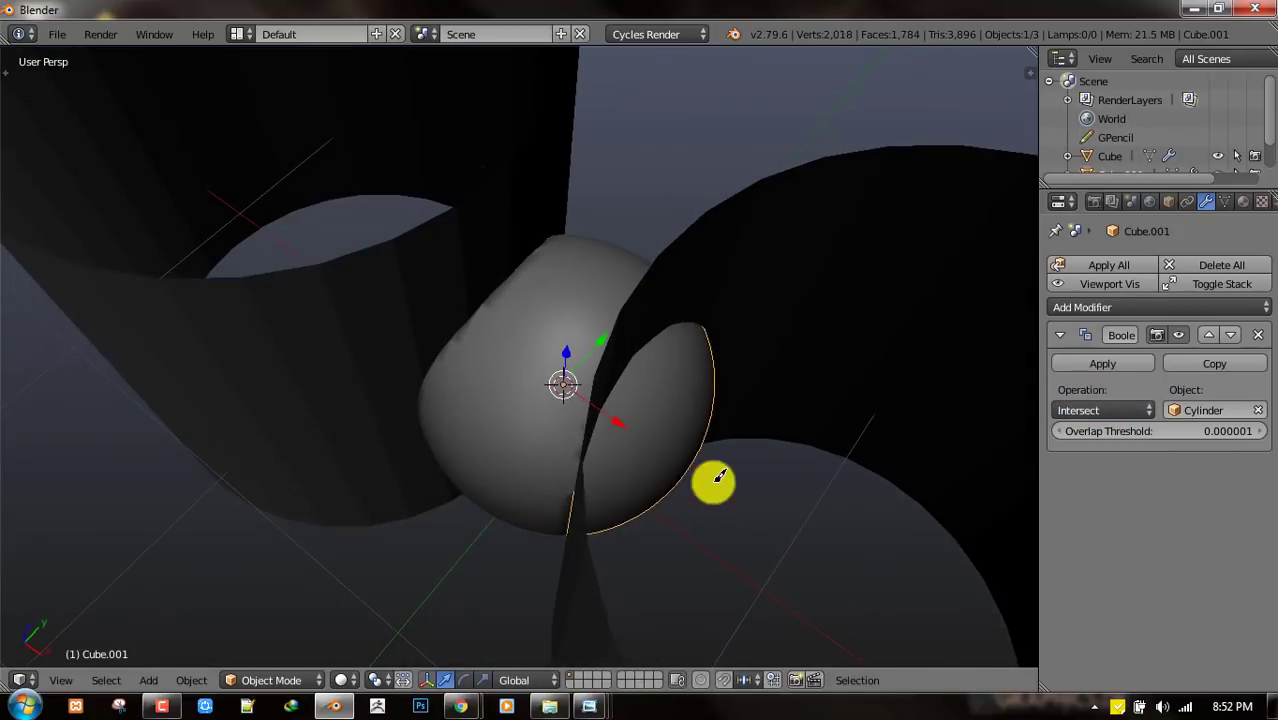
key(a)
key(g)
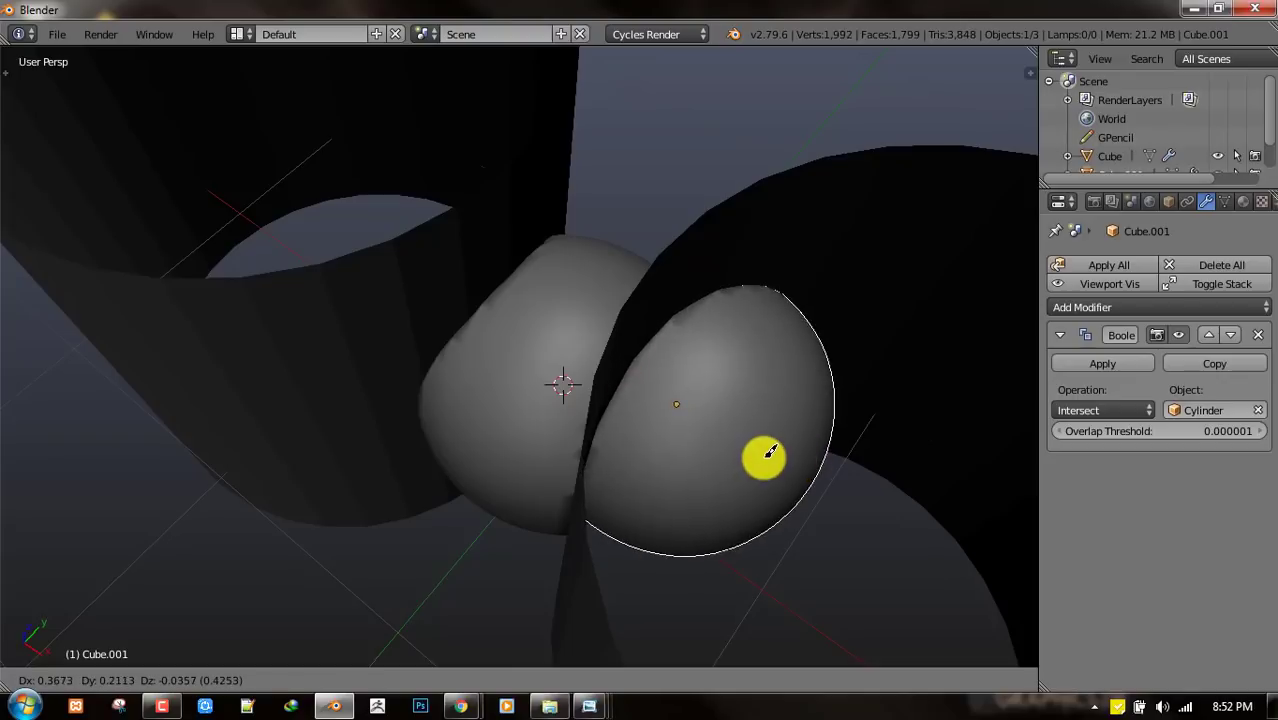
right_click(766, 455)
scroll(670, 443, down, 3)
key(a)
middle_drag(670, 443, 623, 414)
scroll(628, 408, up, 3)
- Apply the Boolean modifiers on both the centre sphere piece and its side-cap duplicate
right_click(508, 460)
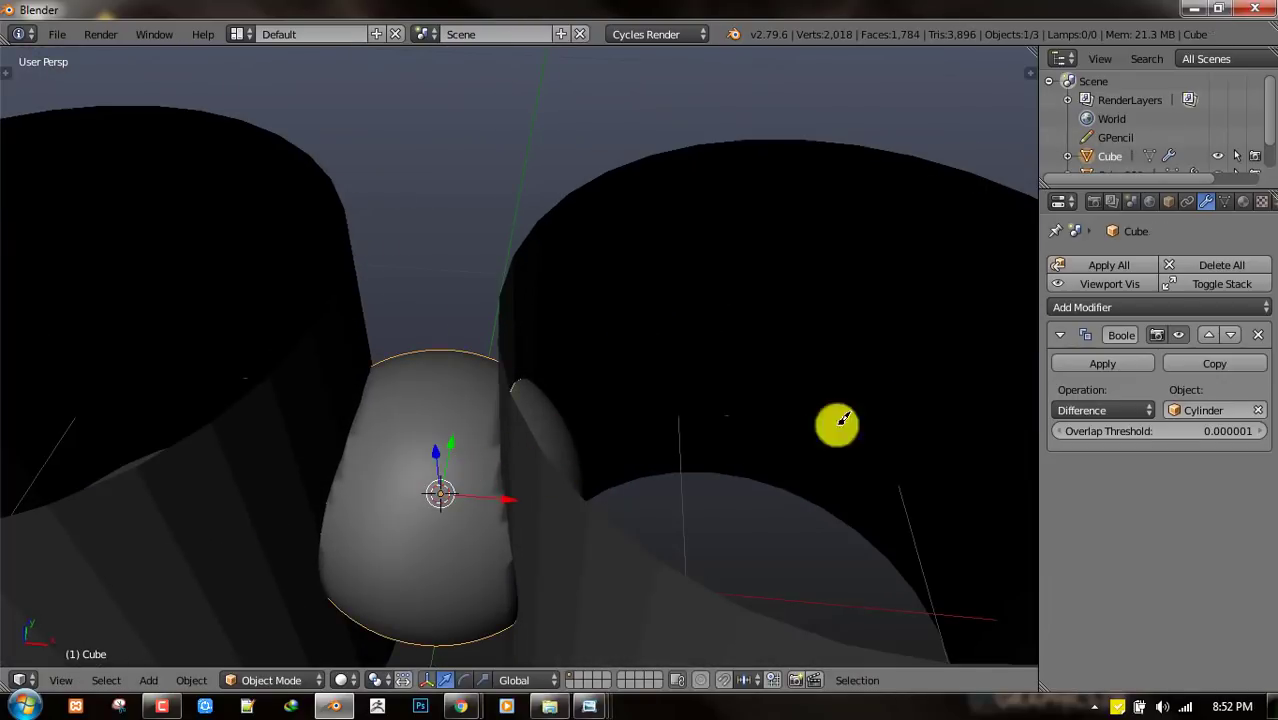
click(1102, 362)
right_click(576, 442)
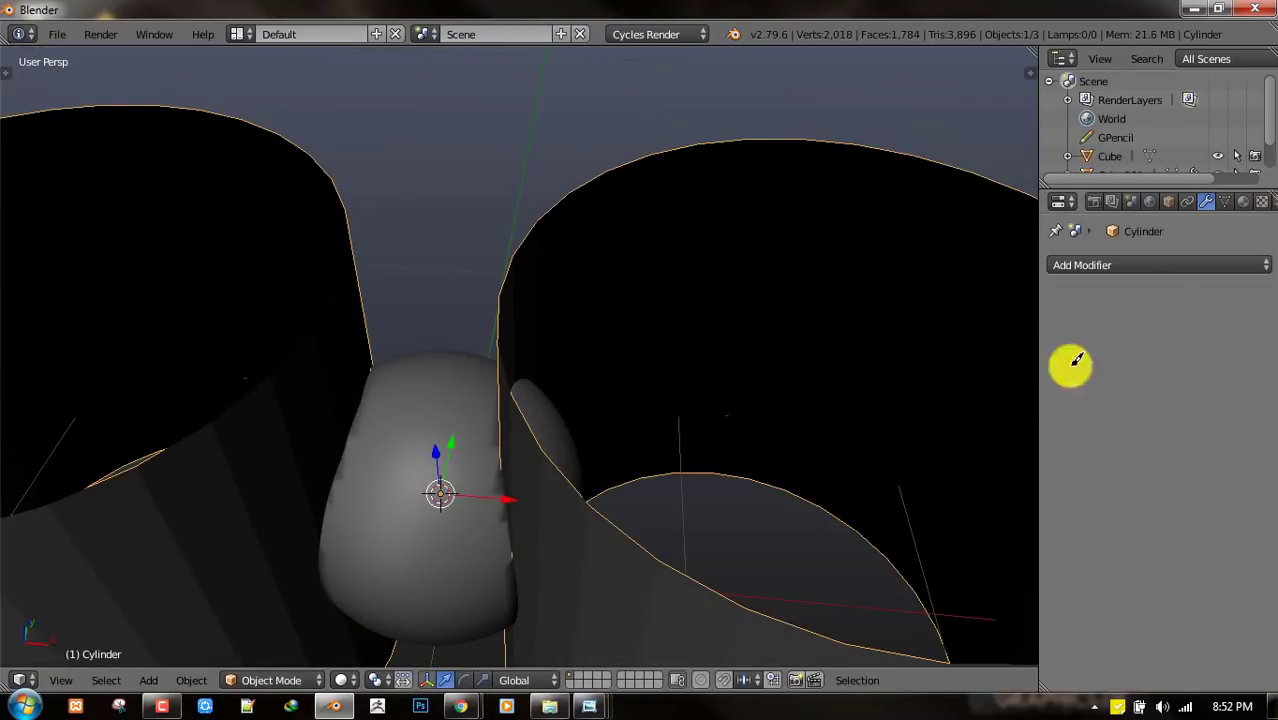
middle_drag(616, 522, 483, 560)
right_click(483, 560)
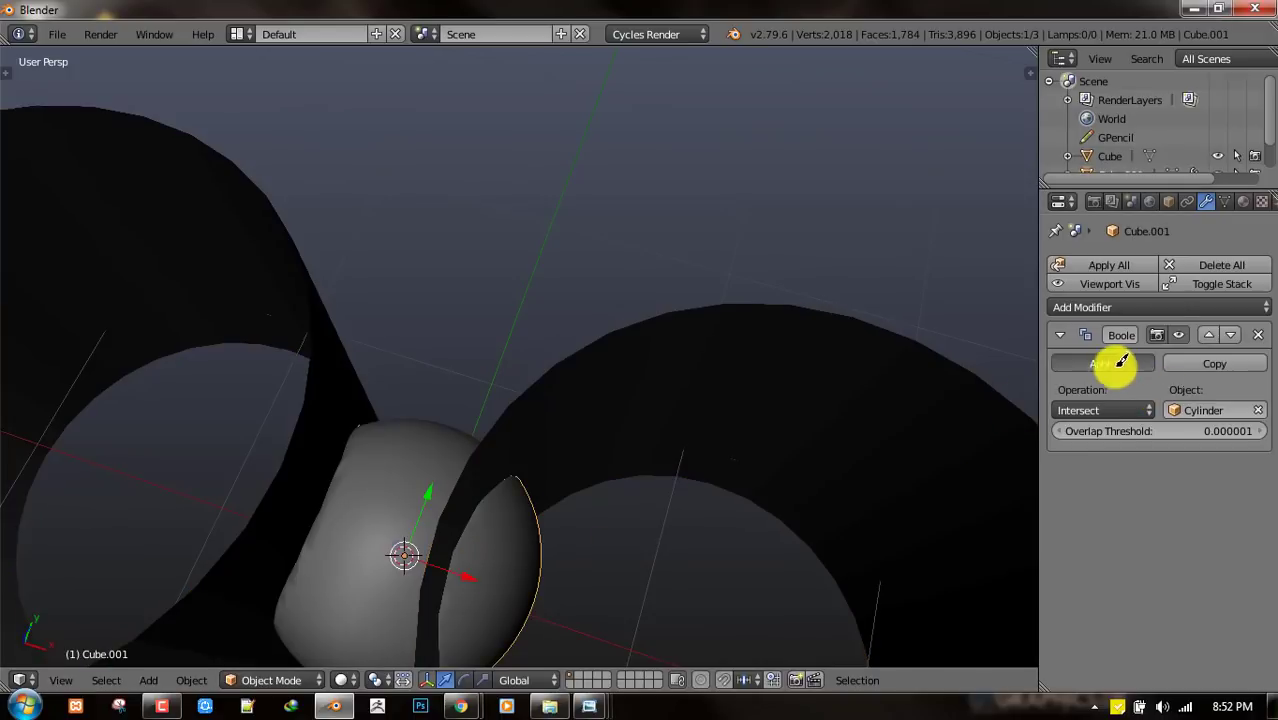
click(1121, 362)
- Delete the mirrored cylinders, leaving only the cut ball pieces
scroll(670, 391, down, 4)
right_click(664, 387)
key(x)
click(664, 388)
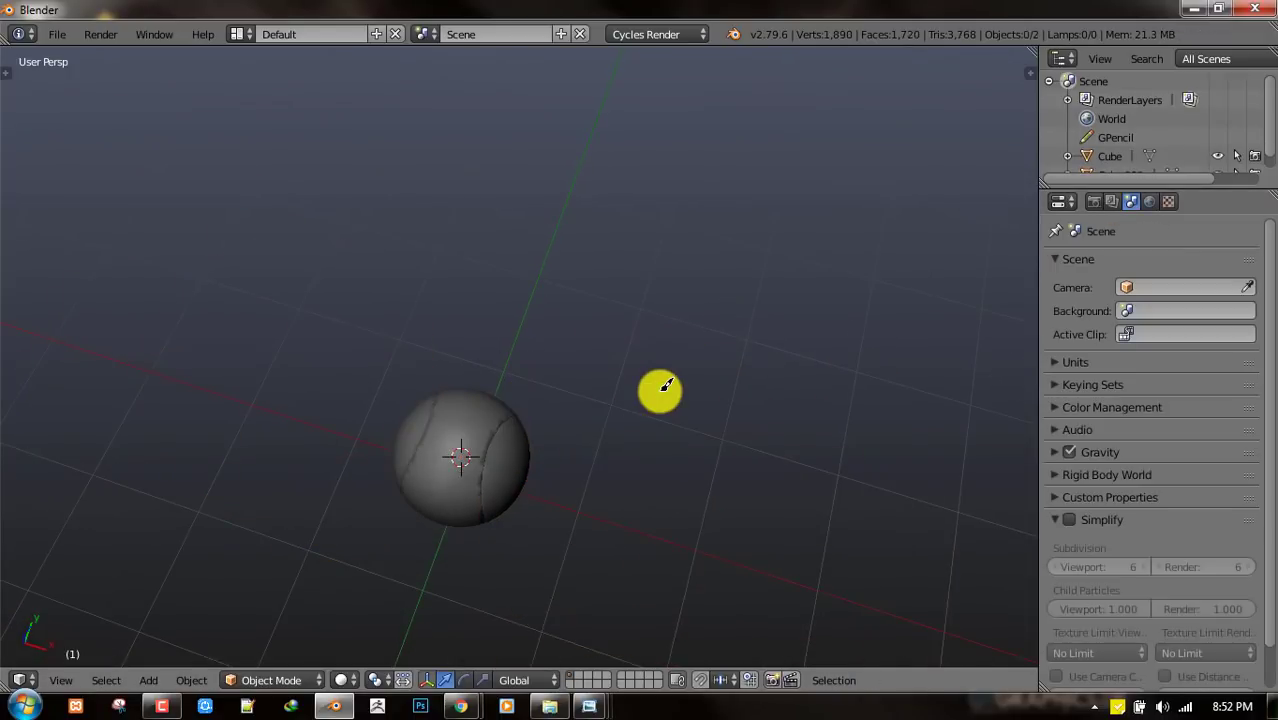
- Apply the transforms of both ball pieces and set their origins to geometry
key(KP_1)
scroll(570, 375, up, 3)
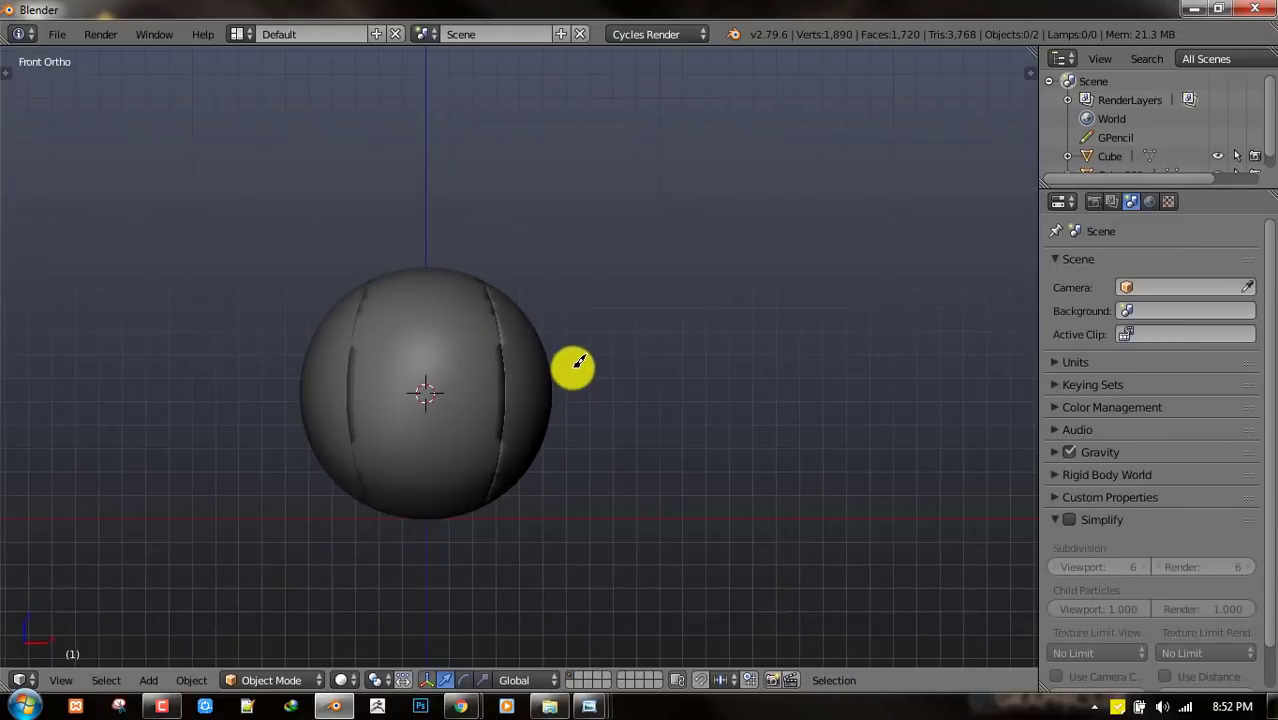
key(a)
scroll(575, 364, up, 2)
key(ctrl+a)
click(776, 260)
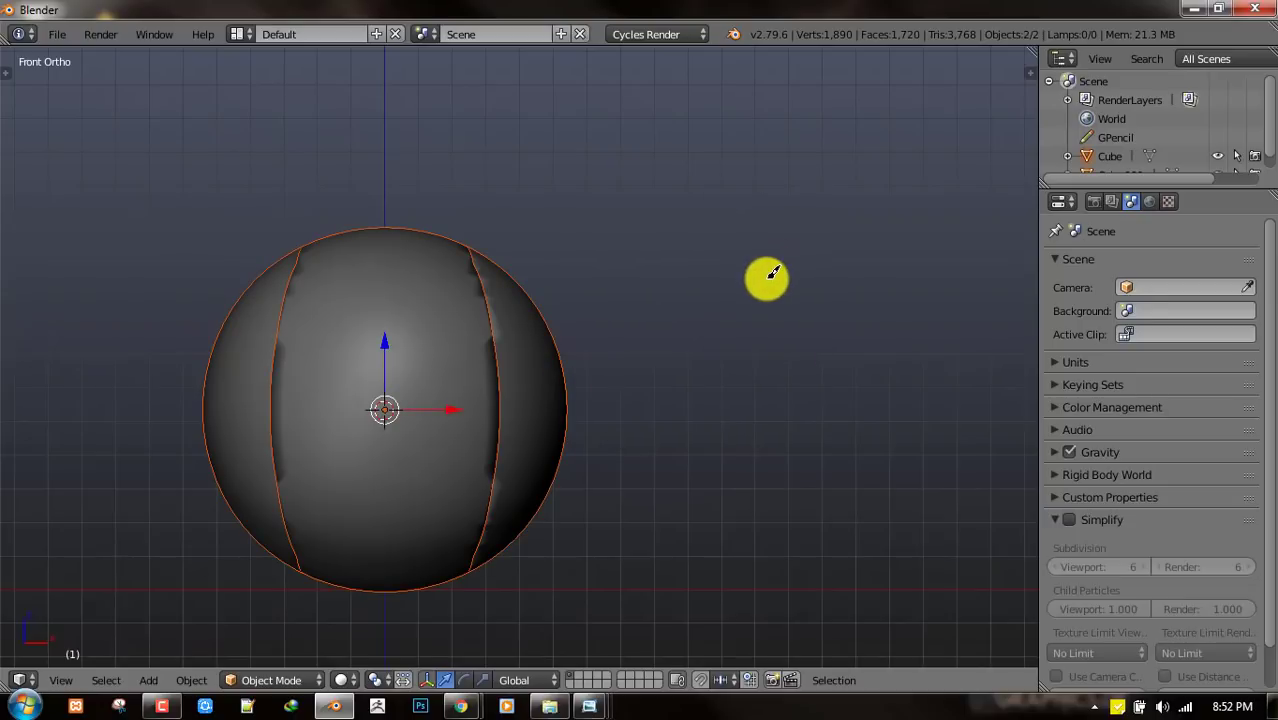
key(ctrl+shift+alt+c)
click(766, 274)
key(a)
- Examine the curved seams between the ball pieces from several angles
middle_drag(488, 351, 622, 268)
middle_drag(582, 333, 542, 419)
key(KP_1)
shift+middle_drag(563, 482, 619, 367)
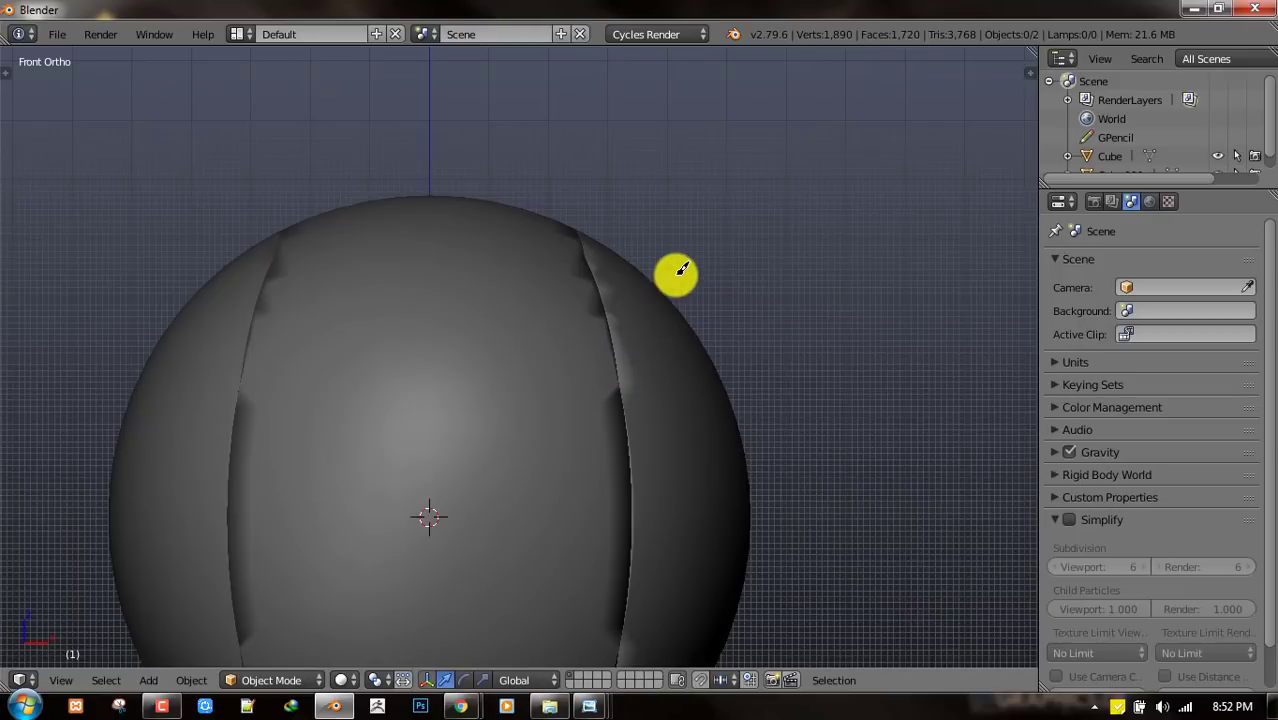
middle_drag(680, 270, 586, 367)
shift+middle_drag(668, 259, 709, 205)
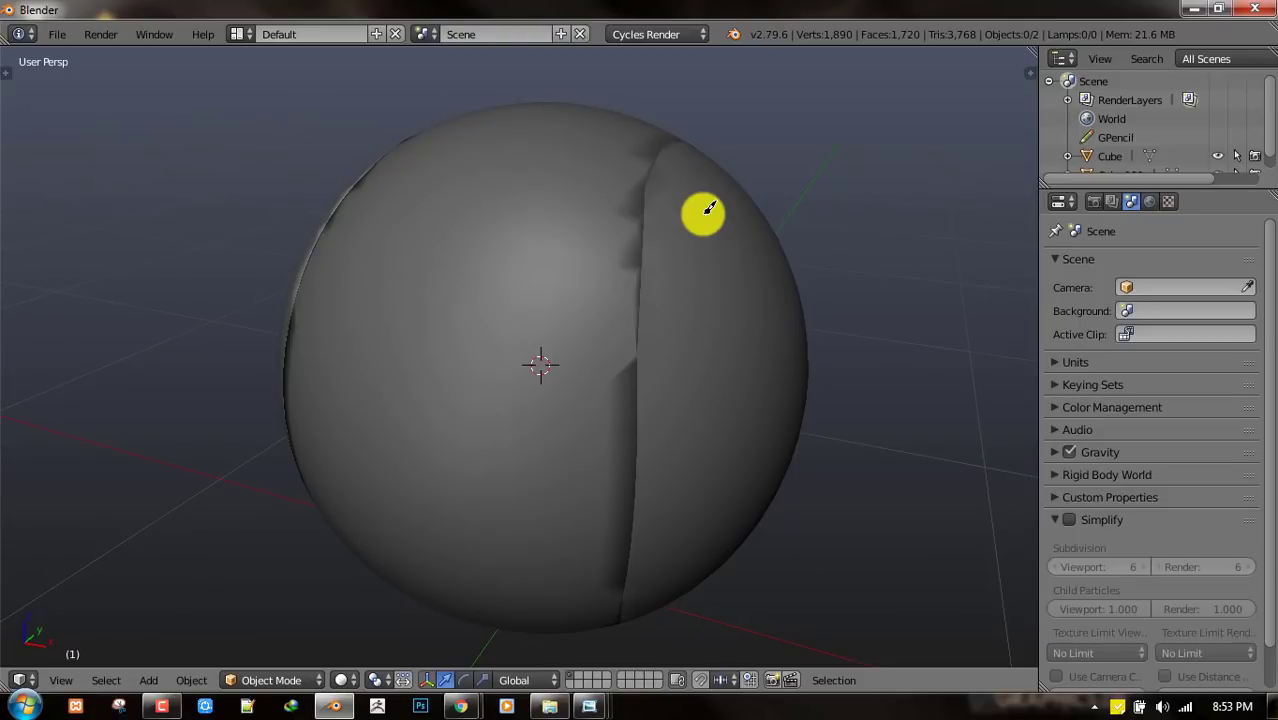
- Add a plane in front view, rotate it 90° about X and move it beside the ball on the +X side
key(KP_1)
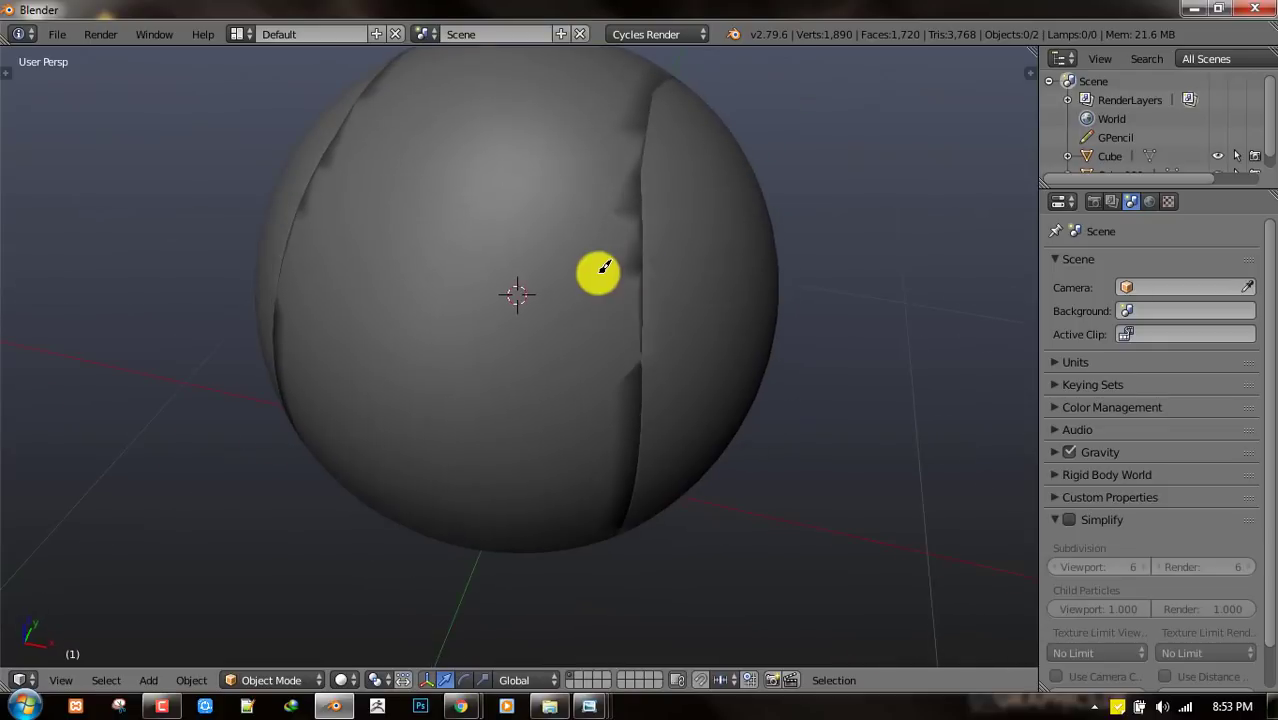
scroll(596, 285, down, 3)
key(shift+a)
mouse_move(779, 167)
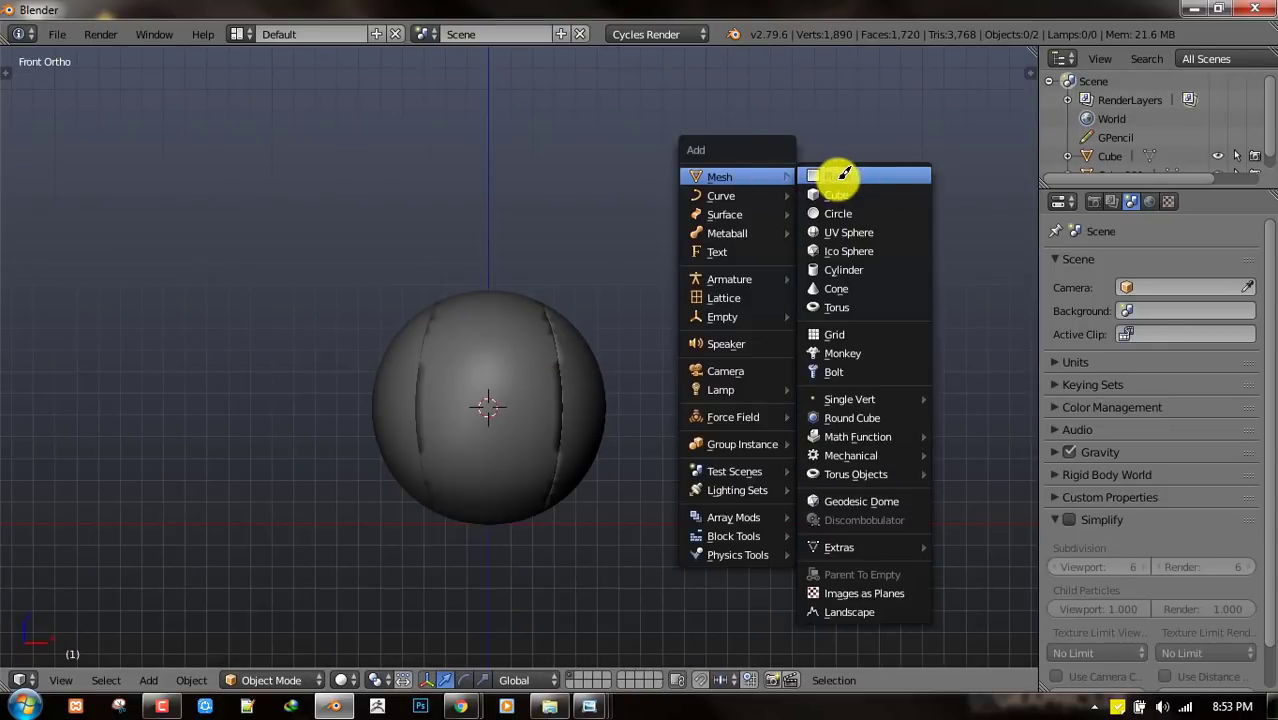
click(830, 176)
scroll(715, 290, down, 2)
text(rx90)
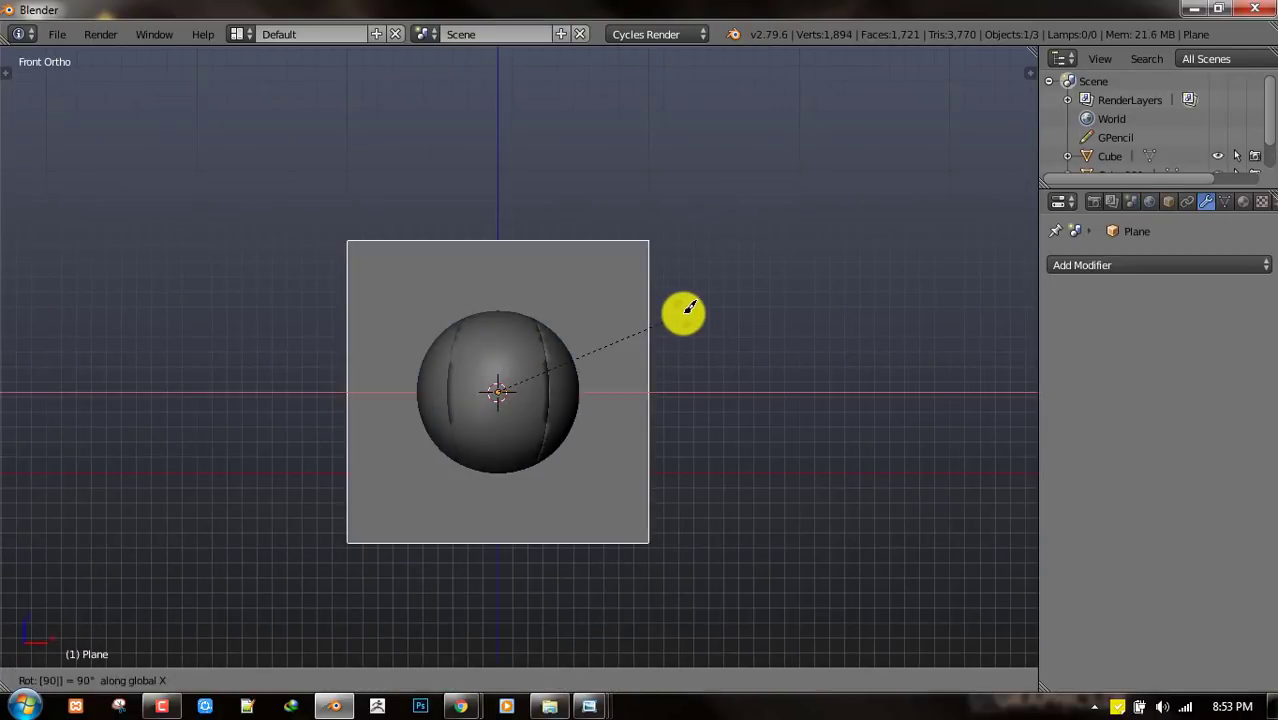
key(Return)
key(g)
click(779, 320)
- Delete all of the plane's vertices except the upper corner vertex on its +X side
key(Tab)
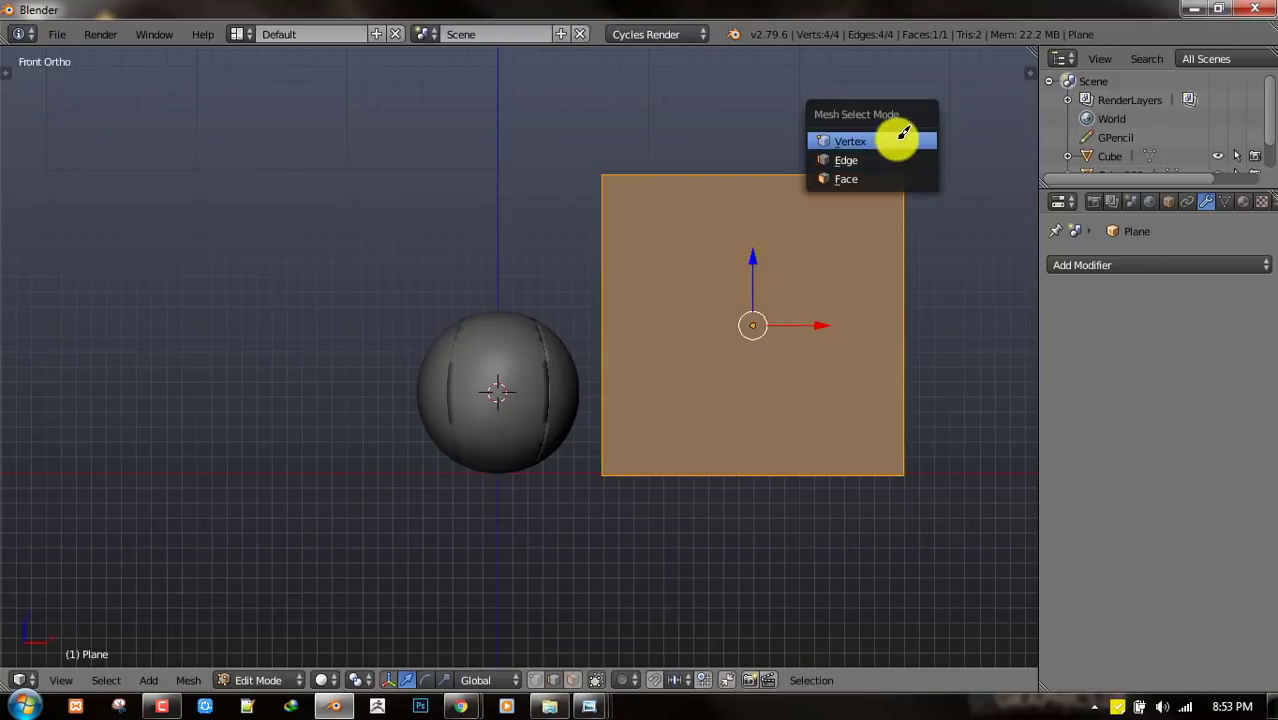
click(900, 141)
right_click(903, 177)
key(ctrl+i)
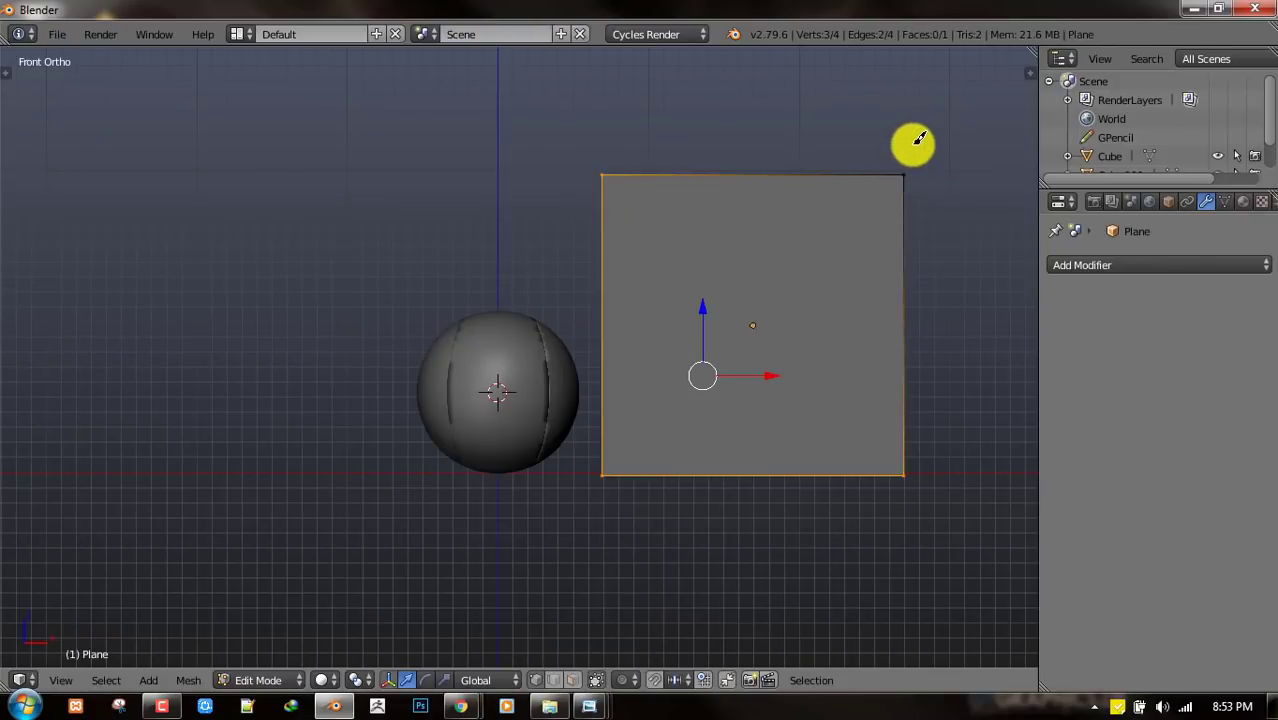
key(z)
key(x)
click(935, 98)
key(z)
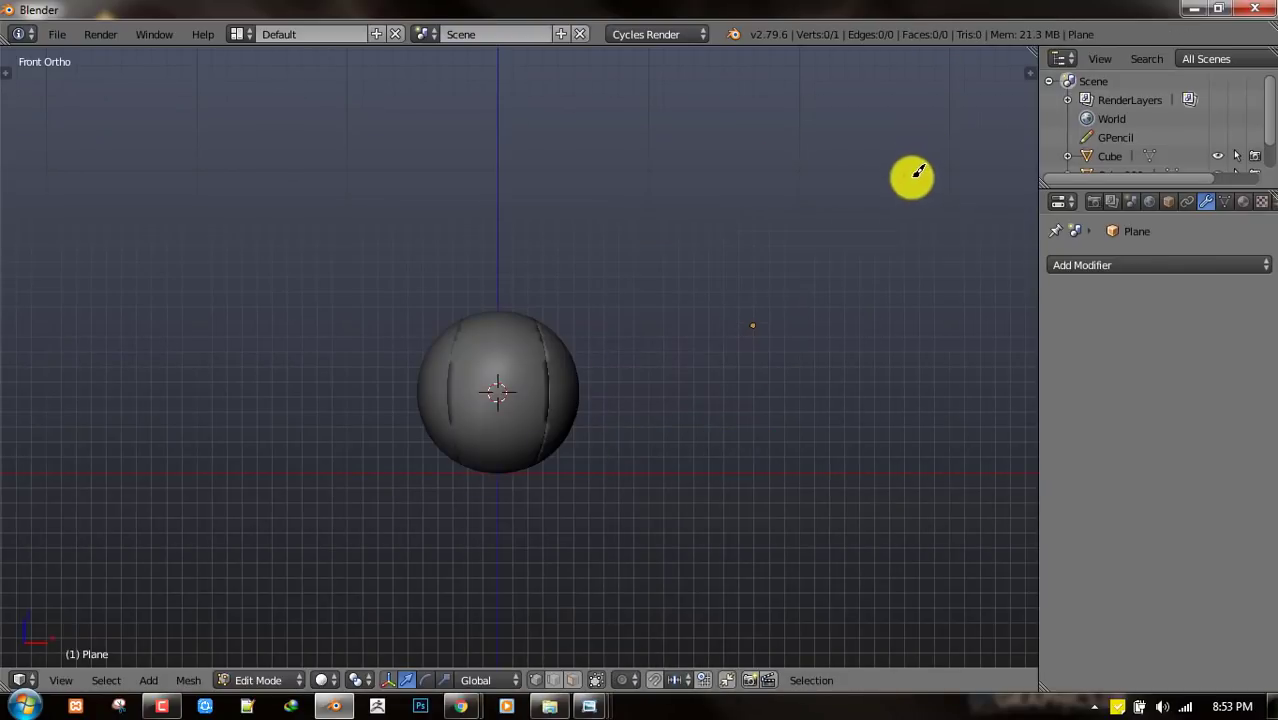
- Move the remaining vertex to a spot above and beside the ball, and set the object's origin to geometry
key(g)
click(668, 229)
key(Tab)
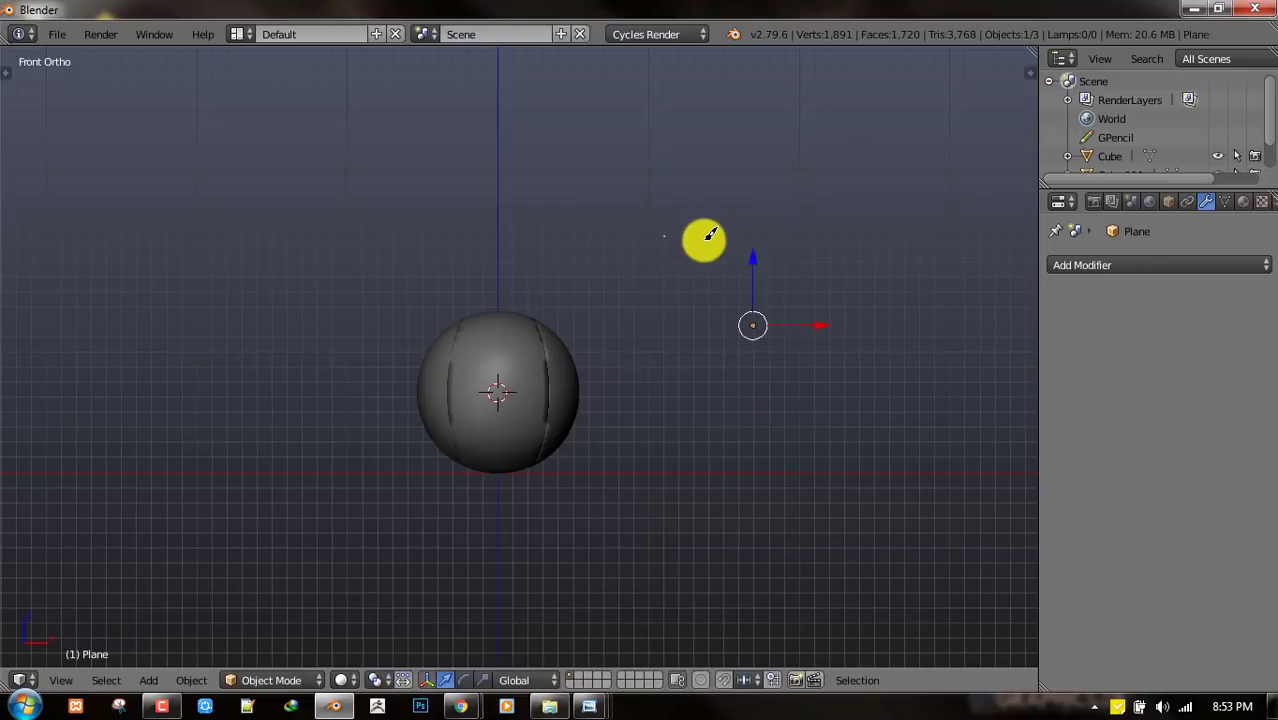
scroll(748, 240, up, 3)
key(shift+ctrl+alt+c)
click(718, 262)
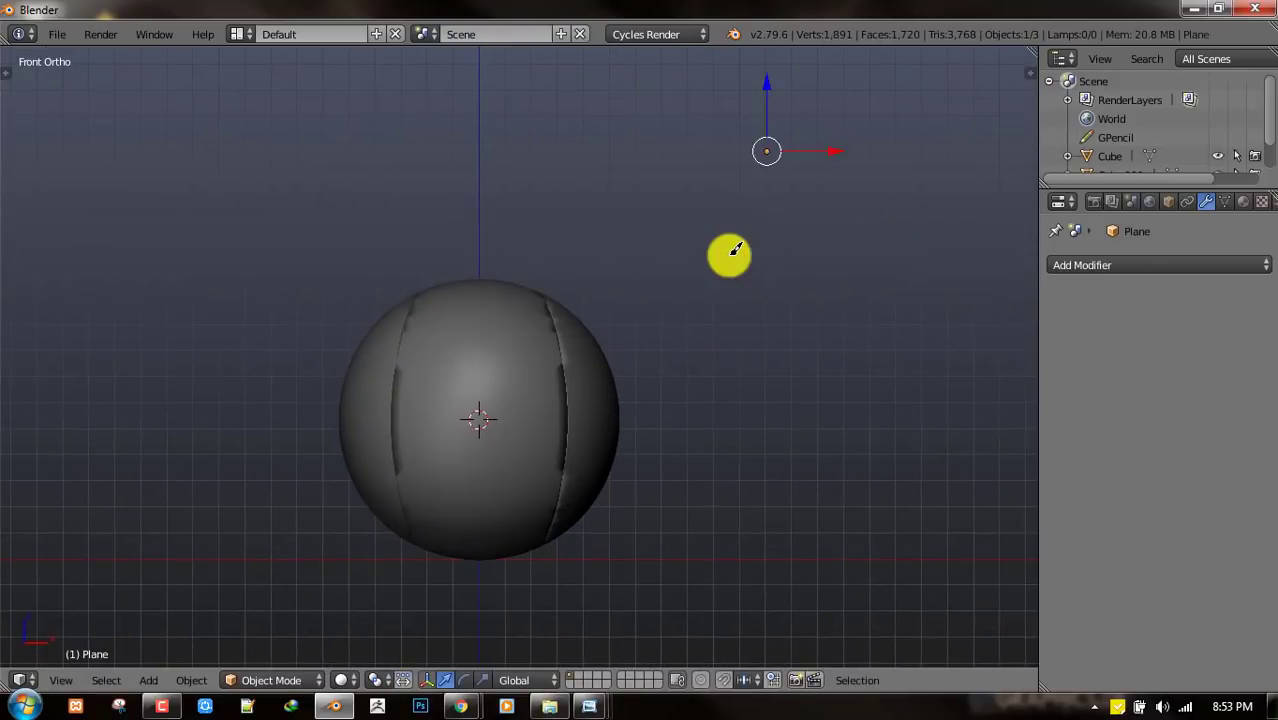
middle_drag(727, 257, 856, 491)
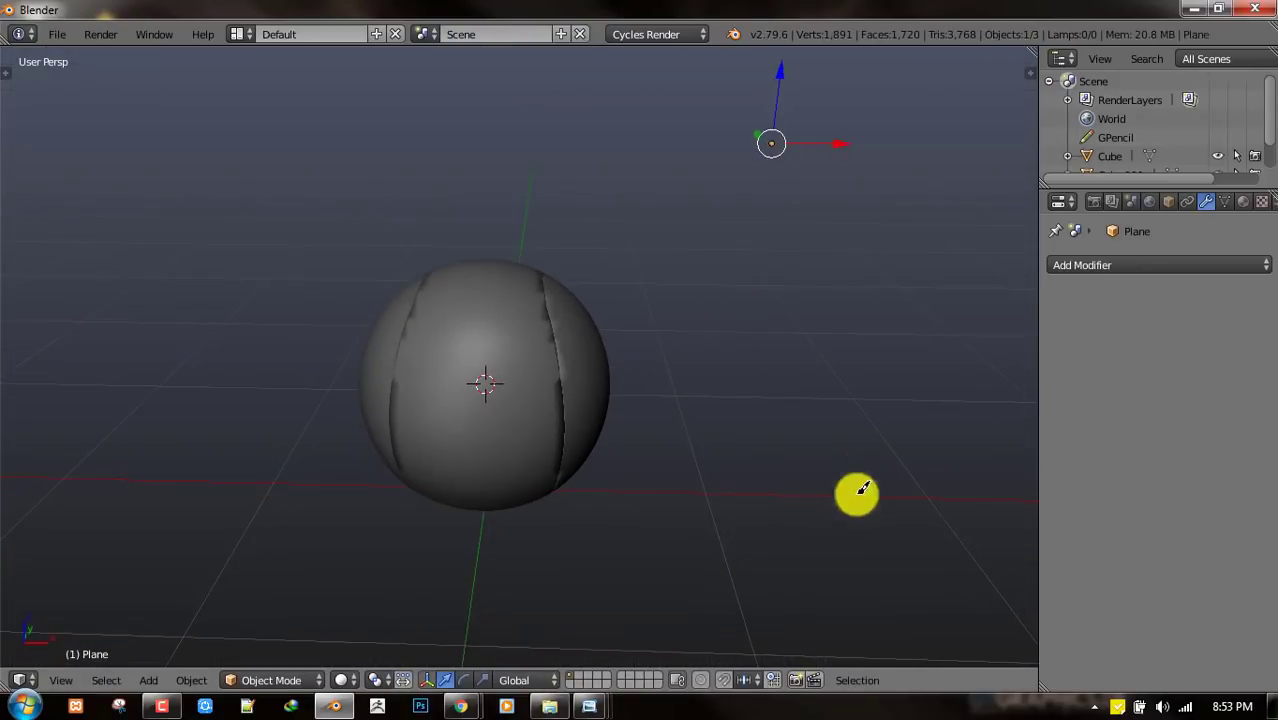
- Set snapping to Face and move the single vertex onto the ball's surface near the seam on the +X side
click(749, 680)
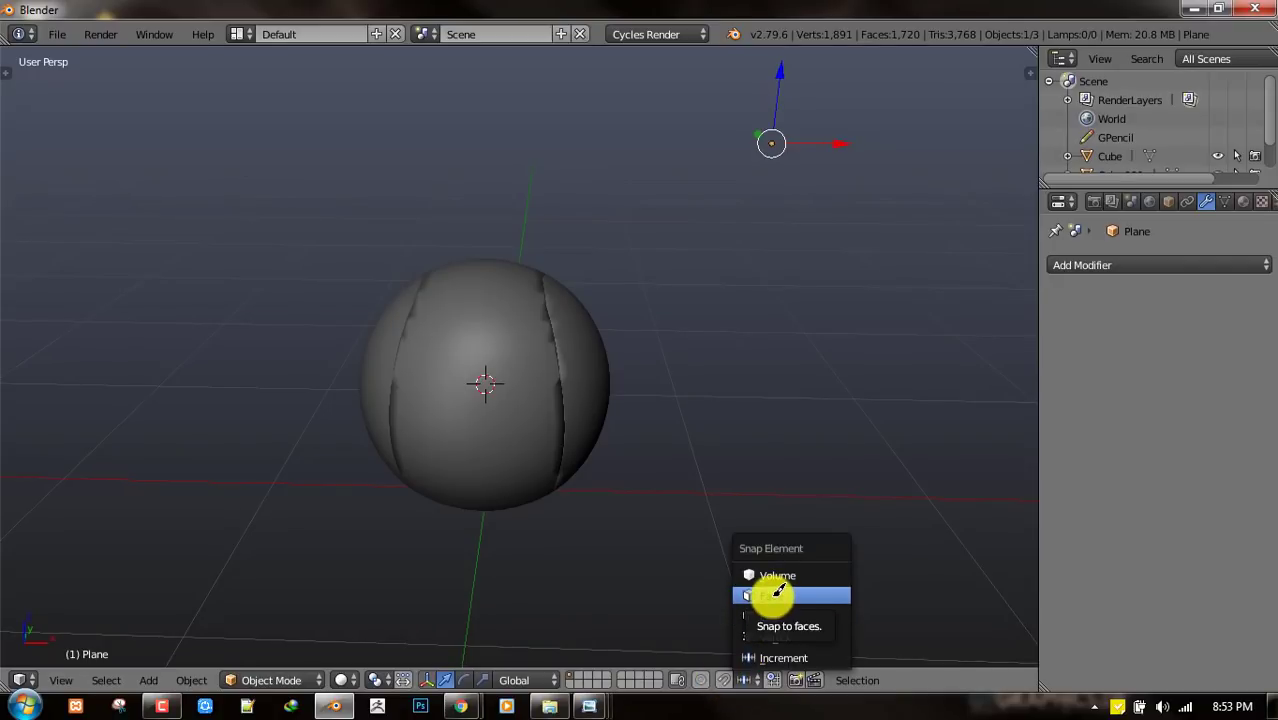
click(778, 594)
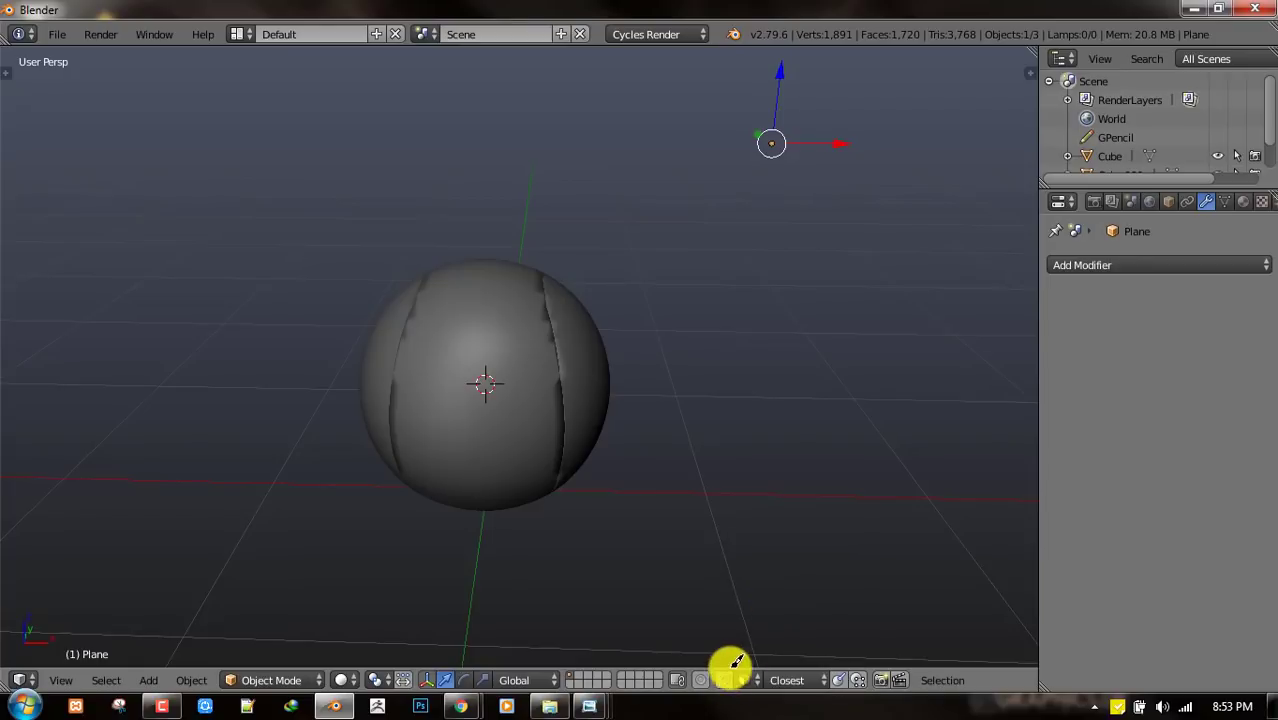
middle_drag(830, 231, 912, 313)
key(Tab)
scroll(912, 313, up, 1)
key(g)
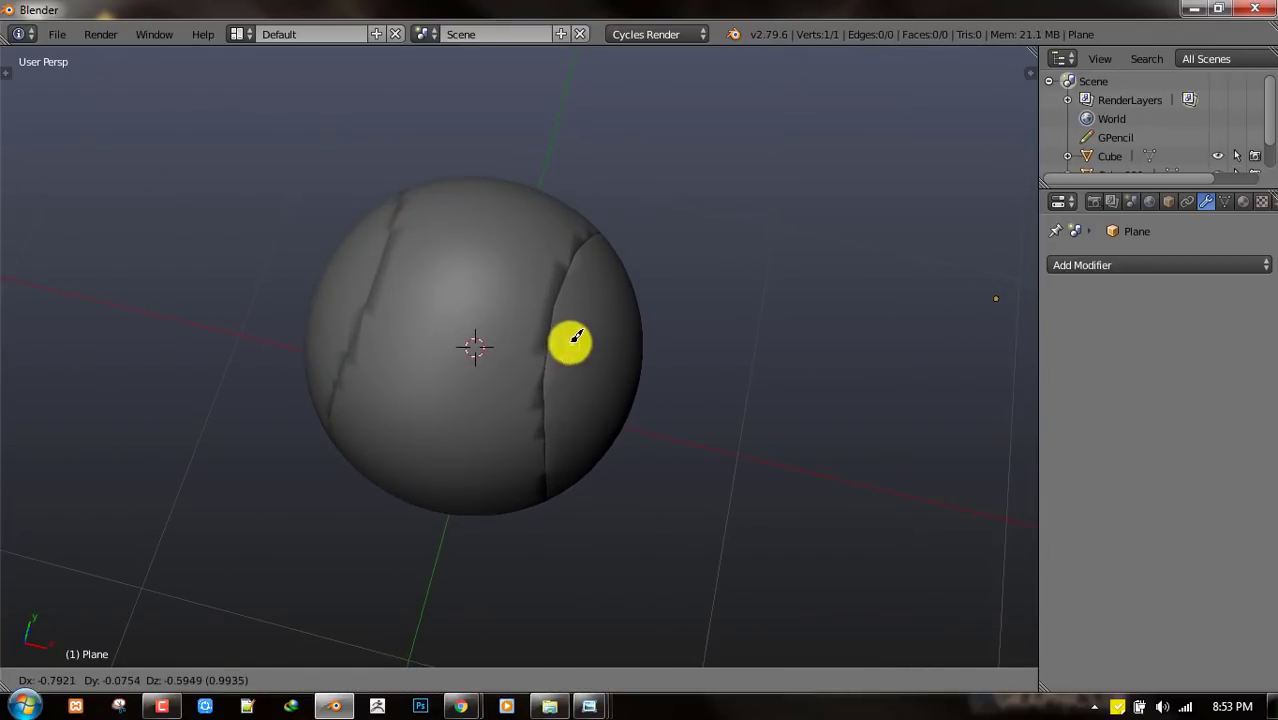
click(570, 340)
- Move the vertex across the surface to the upper edge of the seam on the +X side
scroll(657, 323, up, 5)
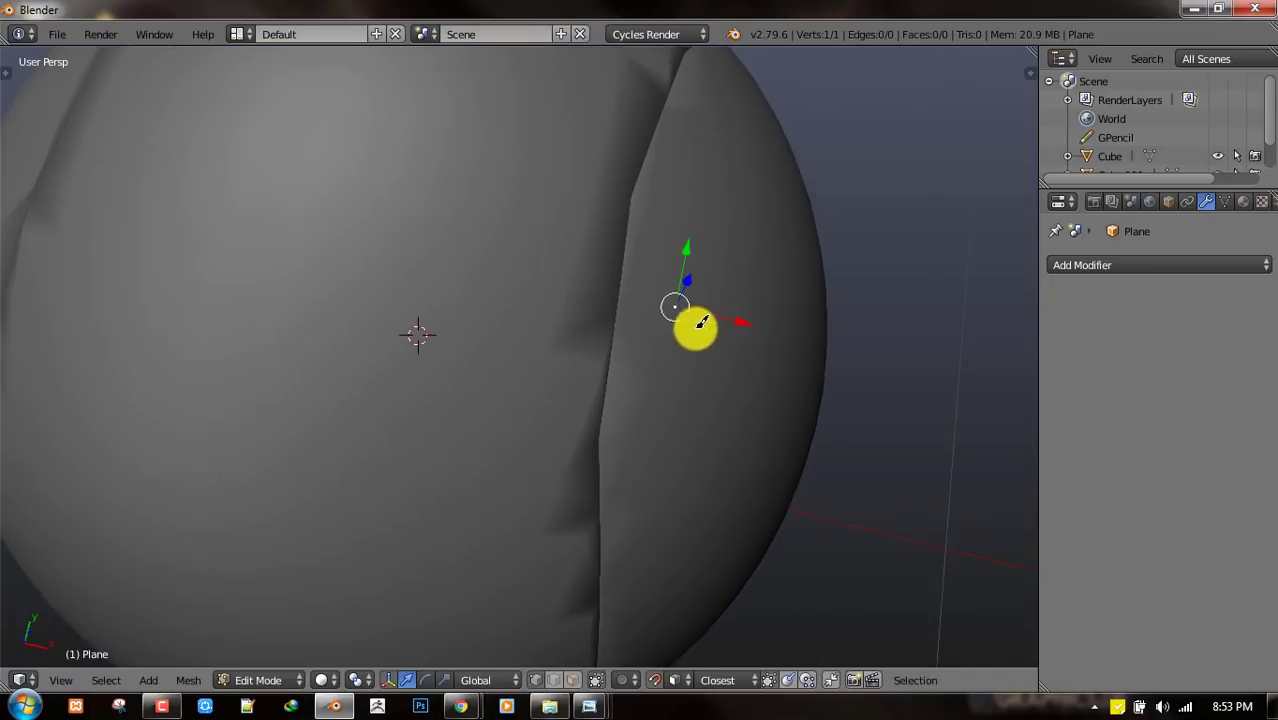
key(g)
click(604, 238)
middle_drag(593, 237, 616, 379)
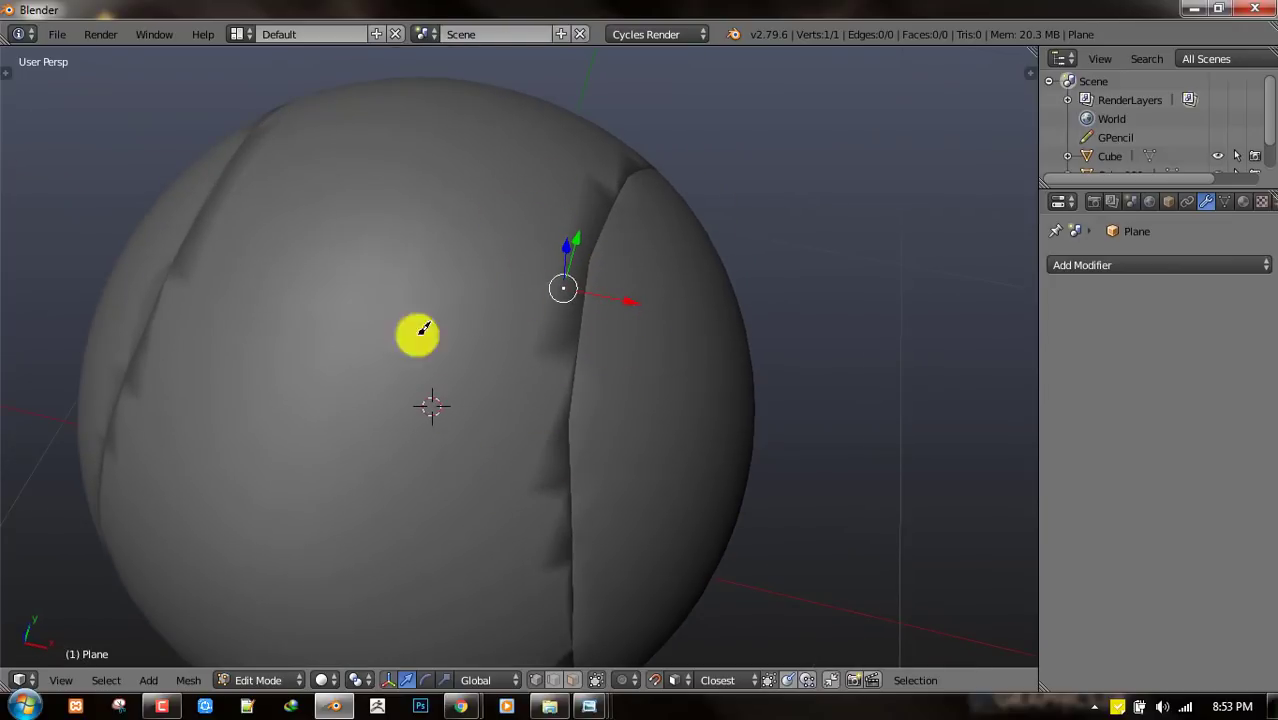
middle_drag(388, 292, 441, 216)
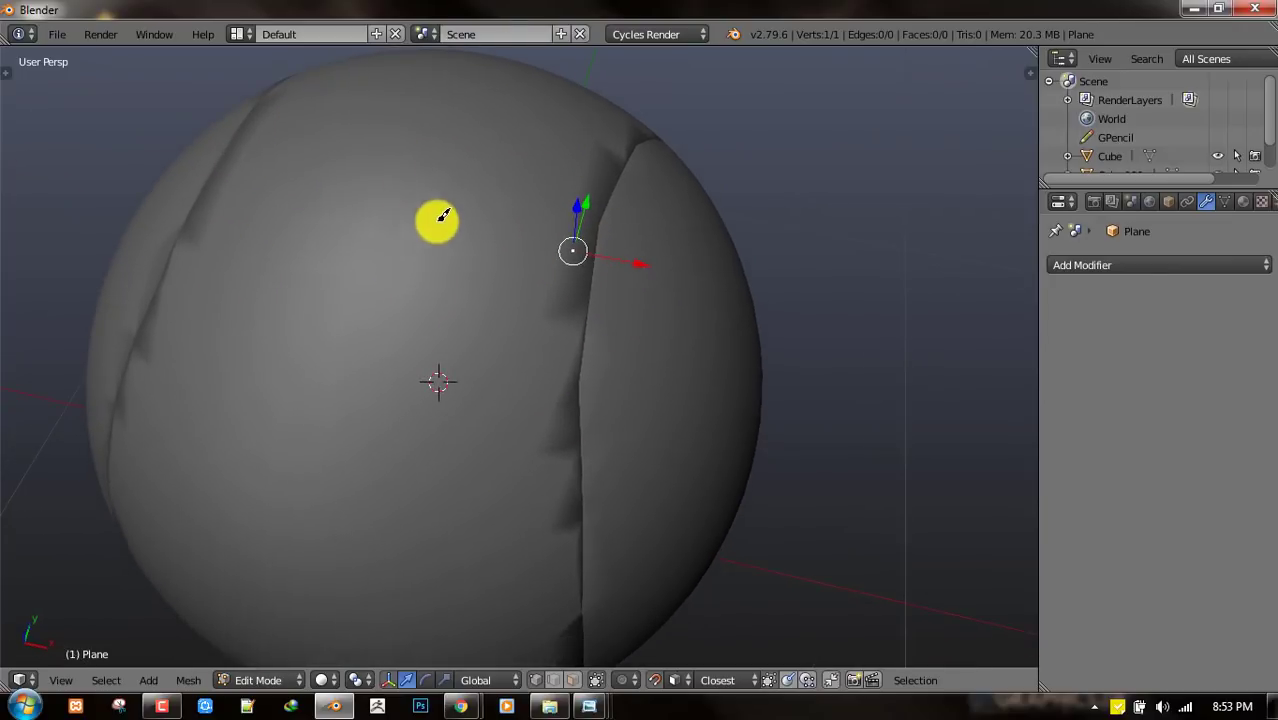
- Add a Mirror modifier to the vertex object with Cube as its mirror object
click(1115, 265)
click(893, 452)
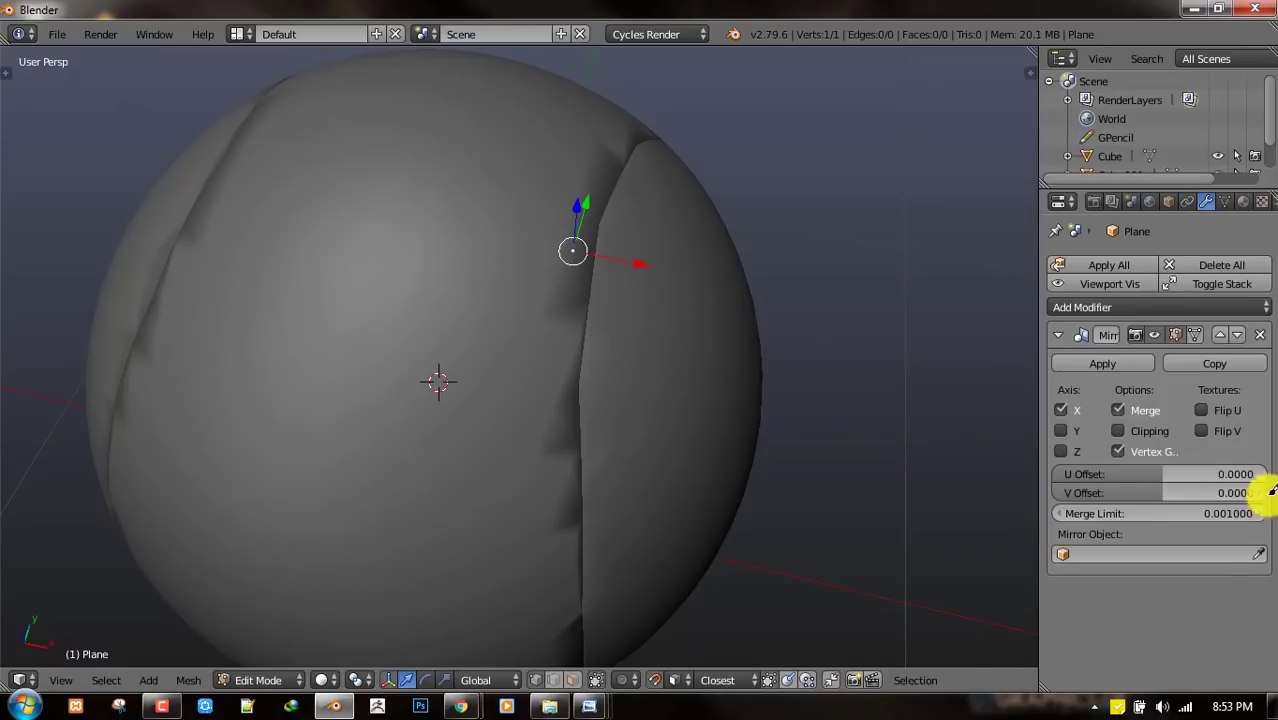
click(497, 340)
scroll(500, 328, down, 2)
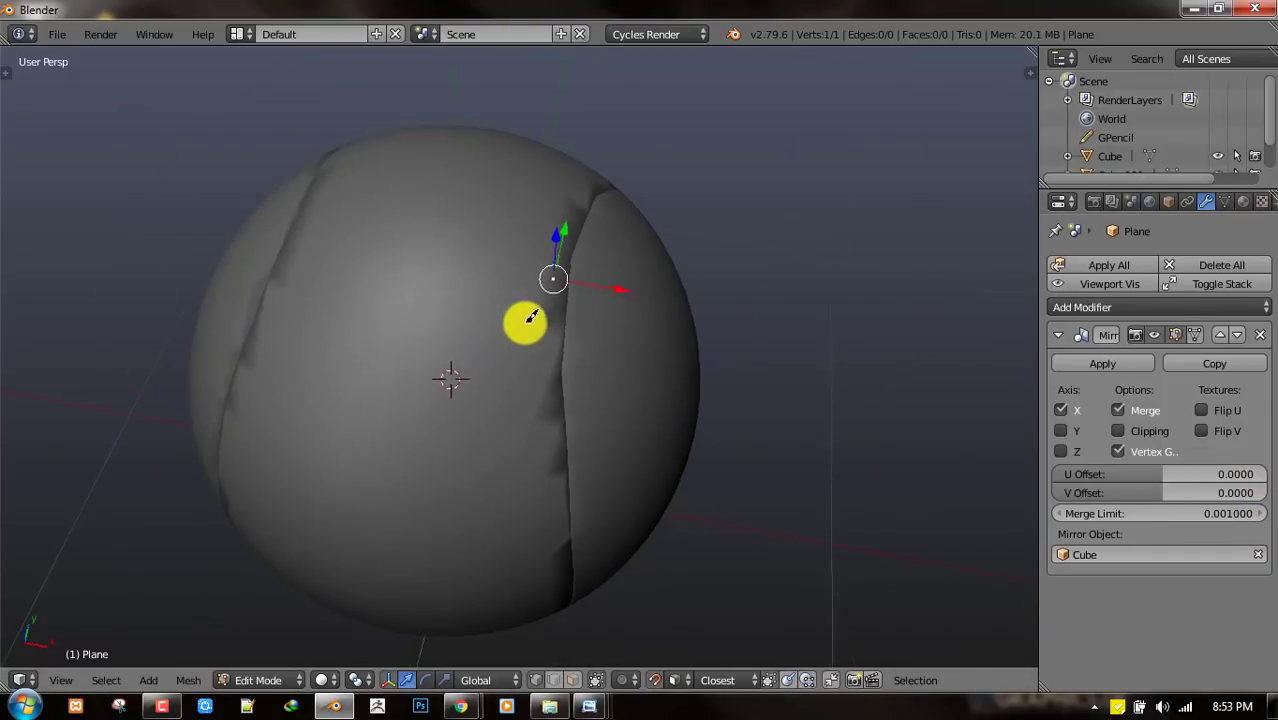
middle_drag(525, 320, 1107, 508)
middle_drag(562, 465, 693, 371)
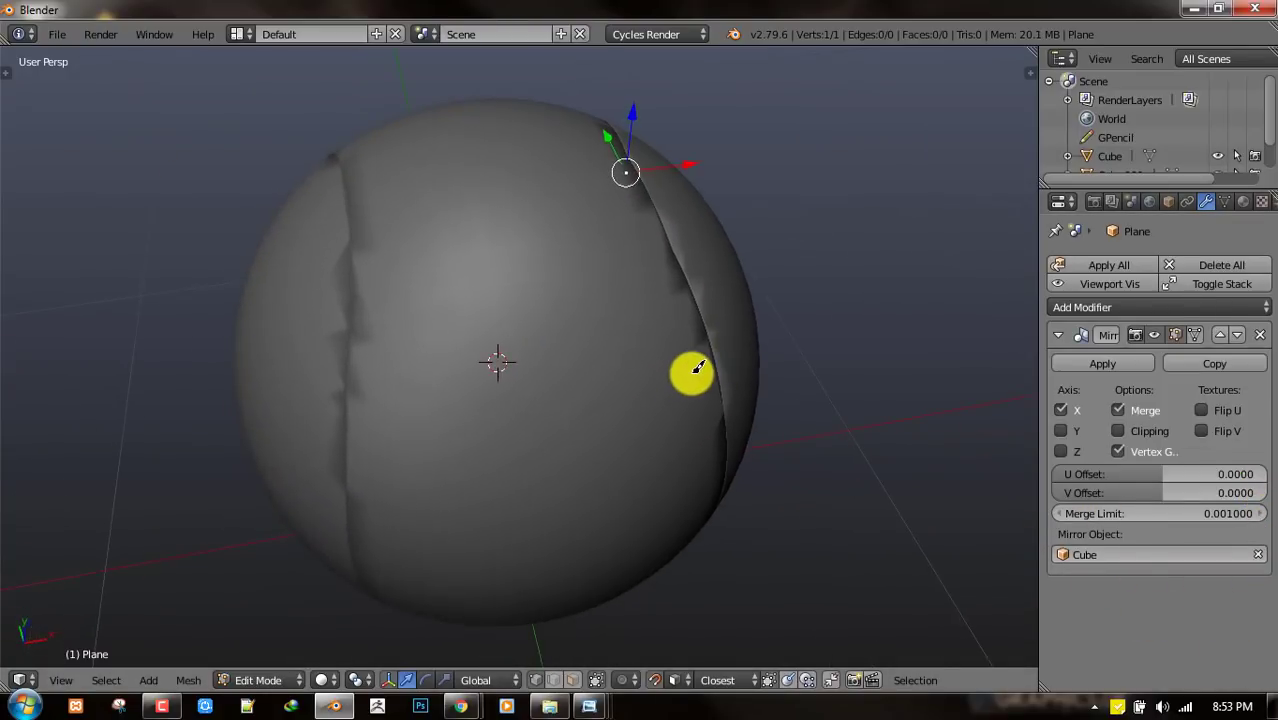
scroll(662, 371, up, 2)
- Enable the Y and Z axes on the Mirror modifier in addition to X
key(Tab)
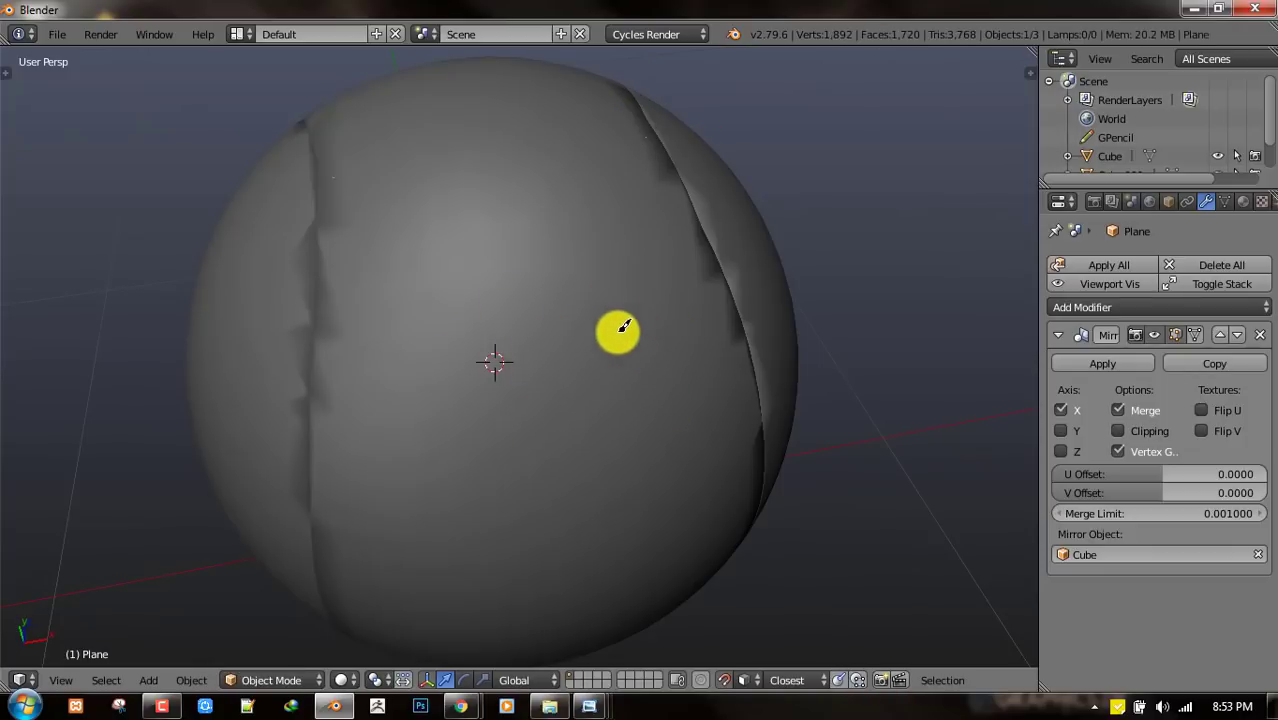
middle_drag(613, 334, 633, 291)
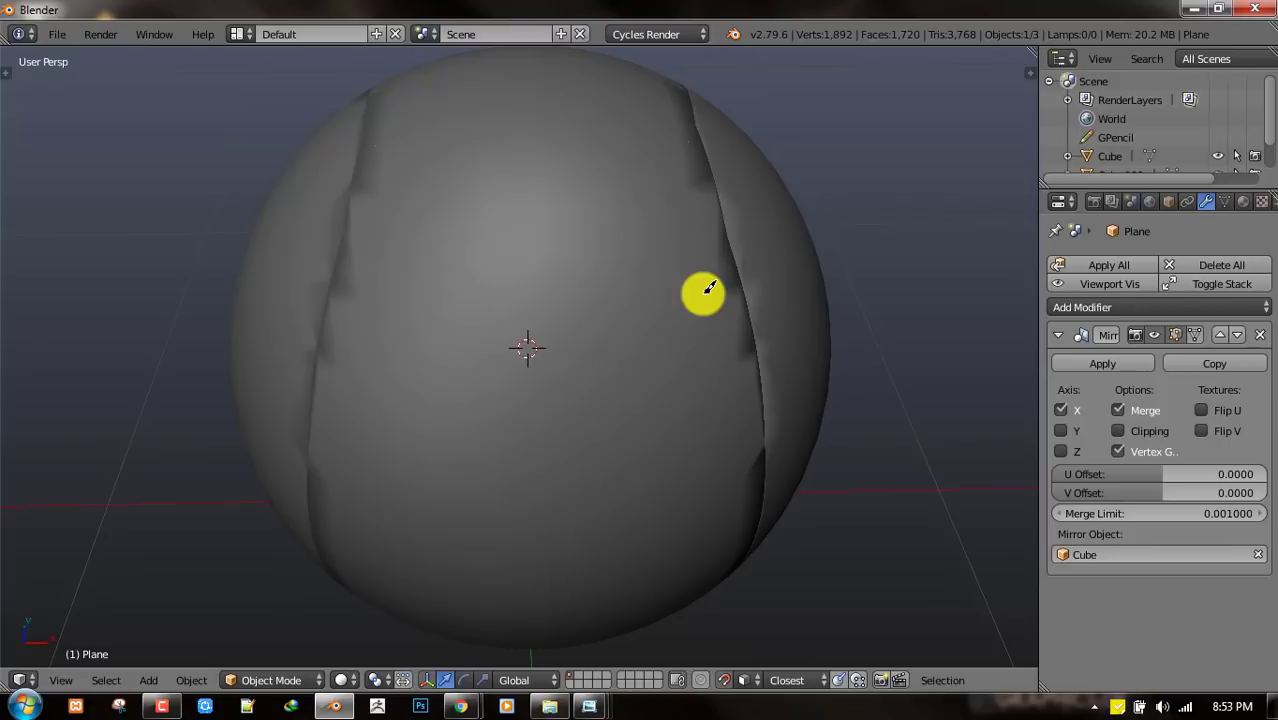
middle_drag(705, 292, 648, 302)
key(Tab)
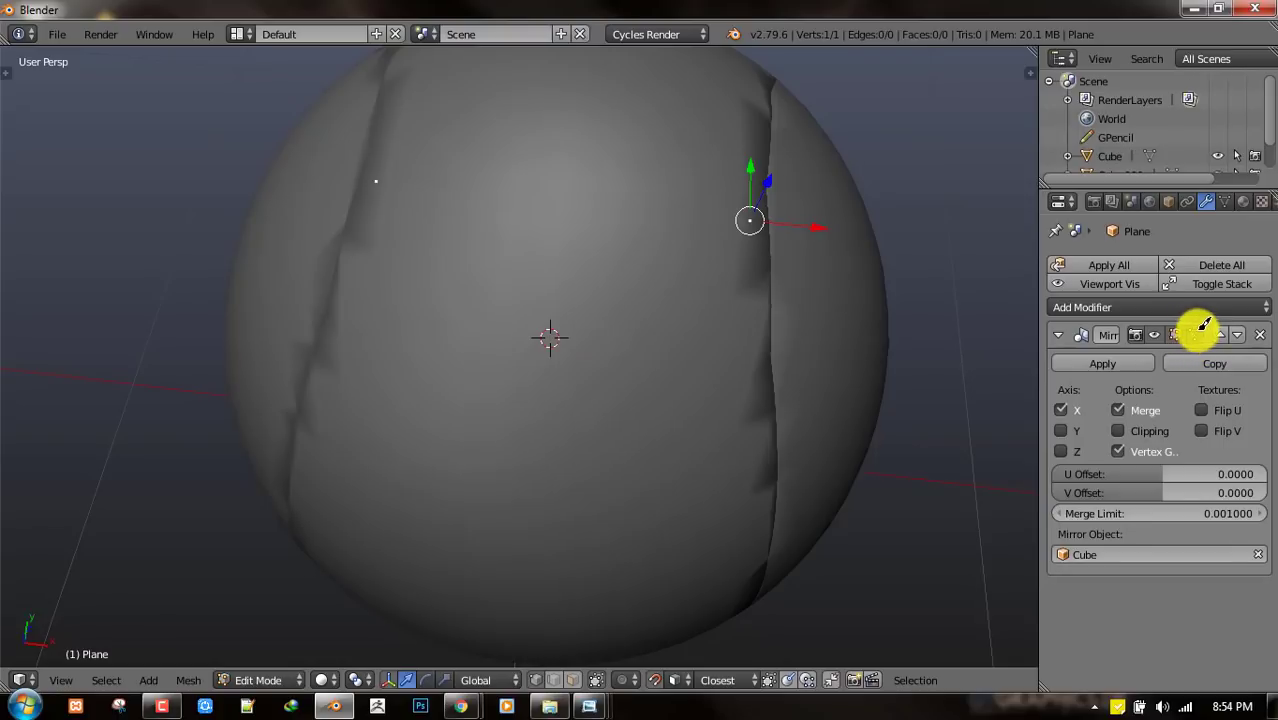
middle_drag(984, 357, 608, 314)
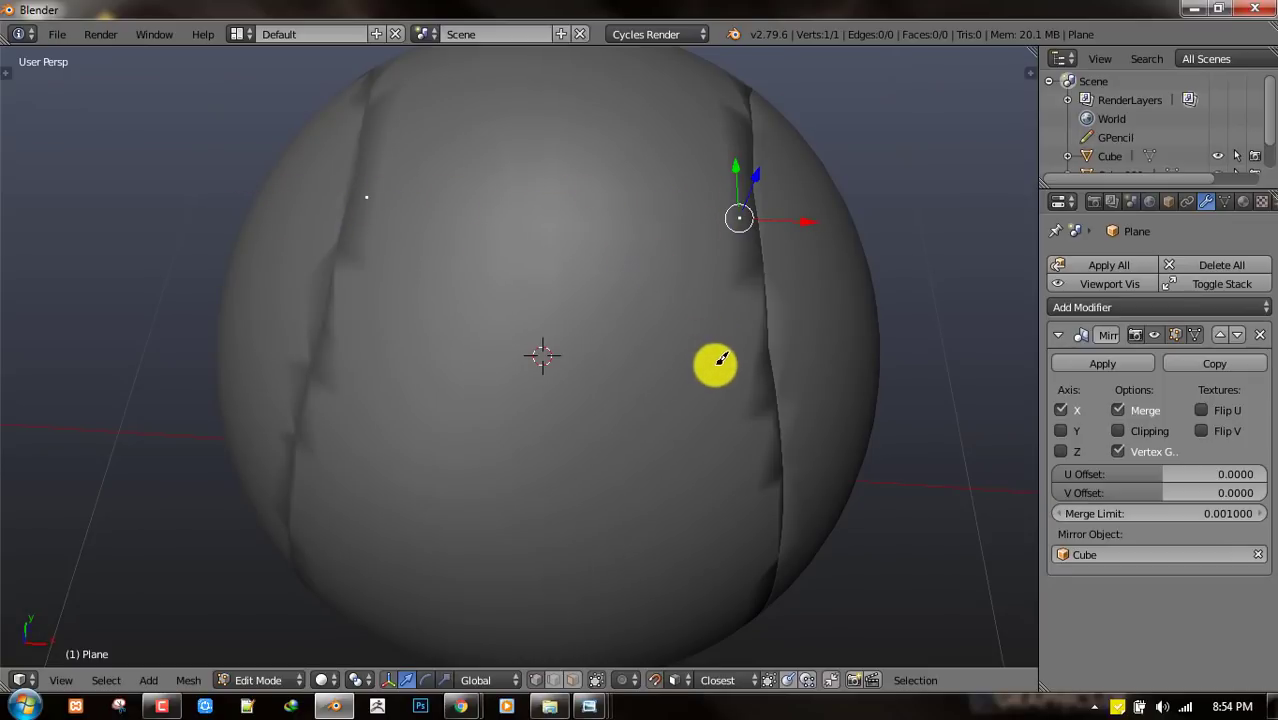
middle_drag(721, 359, 750, 317)
middle_drag(611, 271, 799, 309)
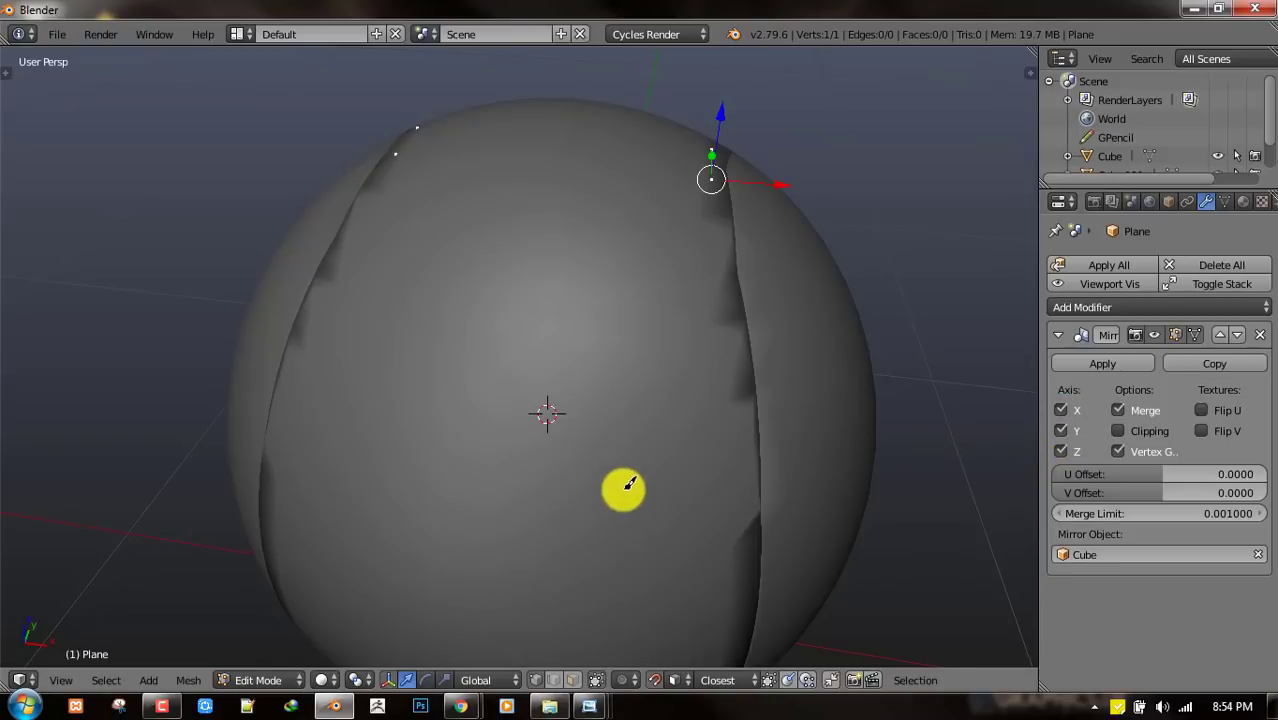
- Move the vertex slightly along the ball's surface so it sits closer to the seam edge
scroll(642, 360, down, 5)
middle_drag(702, 287, 704, 385)
scroll(709, 362, up, 2)
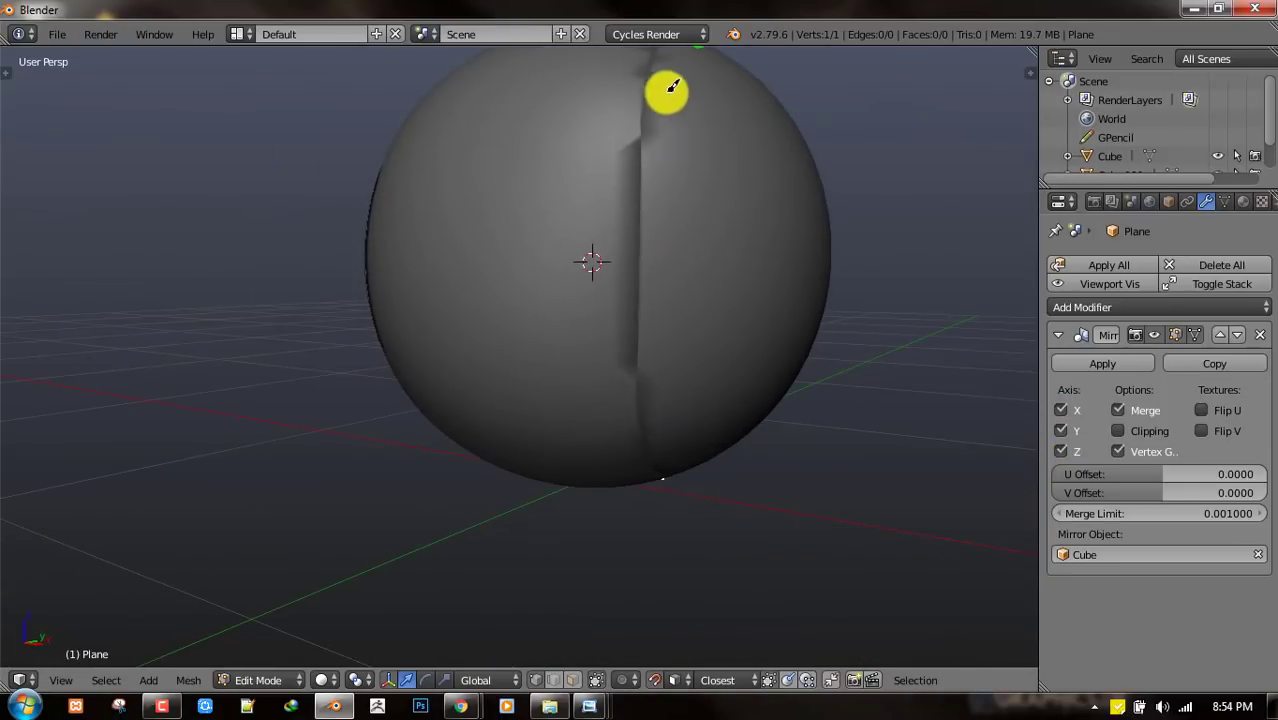
shift+middle_drag(673, 84, 668, 174)
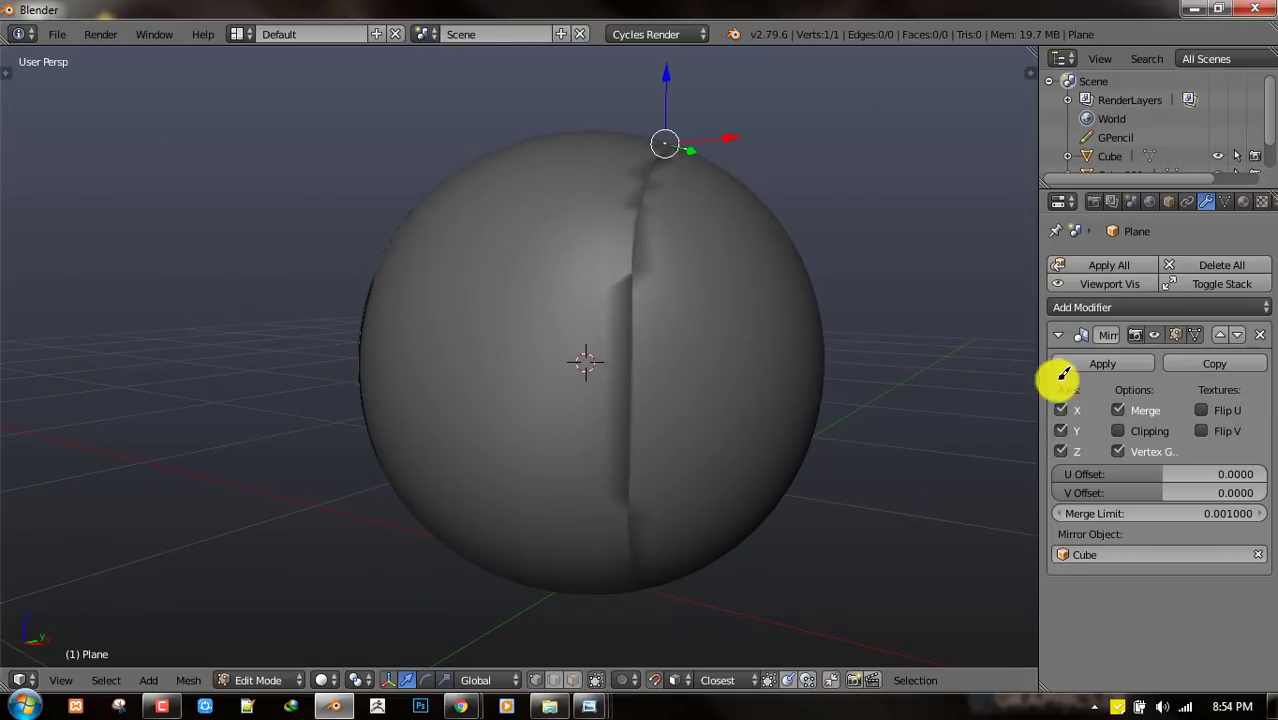
middle_drag(670, 263, 781, 340)
scroll(788, 280, up, 2)
scroll(781, 222, up, 1)
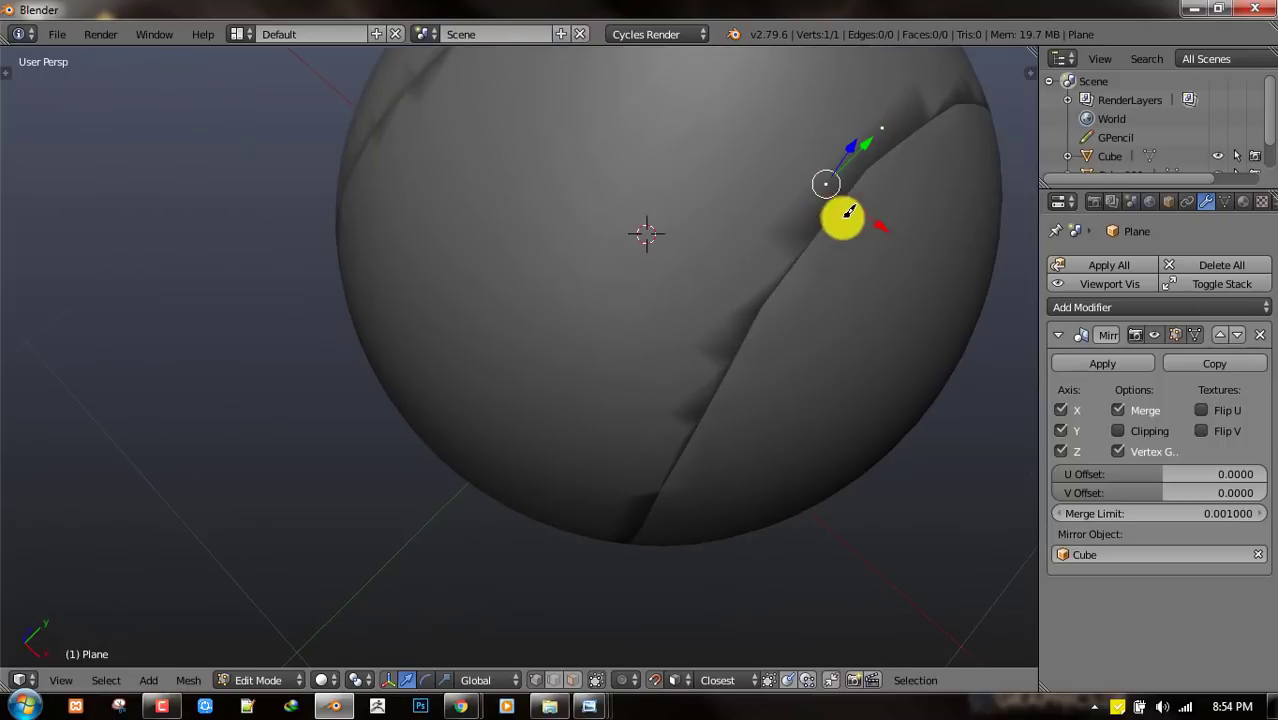
drag(827, 190, 832, 208)
click(836, 199)
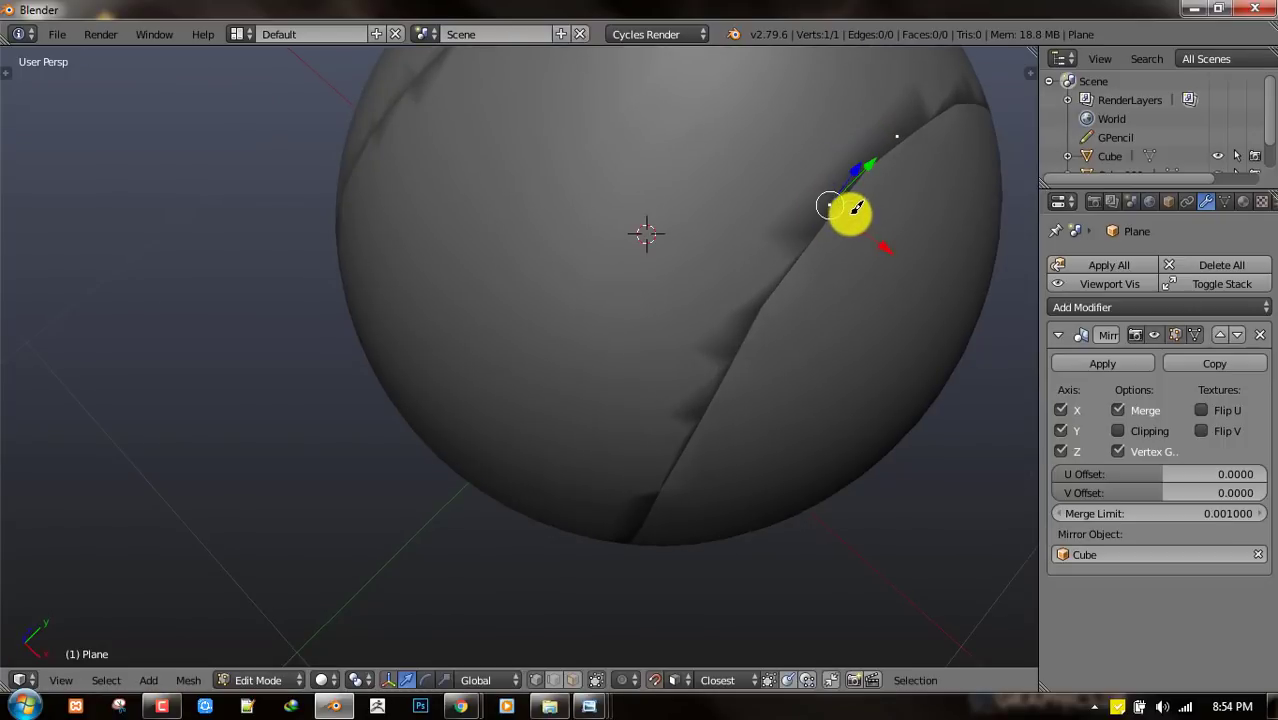
- Extrude the vertex twice along the seam toward its mirrored counterpart
middle_drag(856, 207, 728, 262)
scroll(864, 220, up, 2)
key(e)
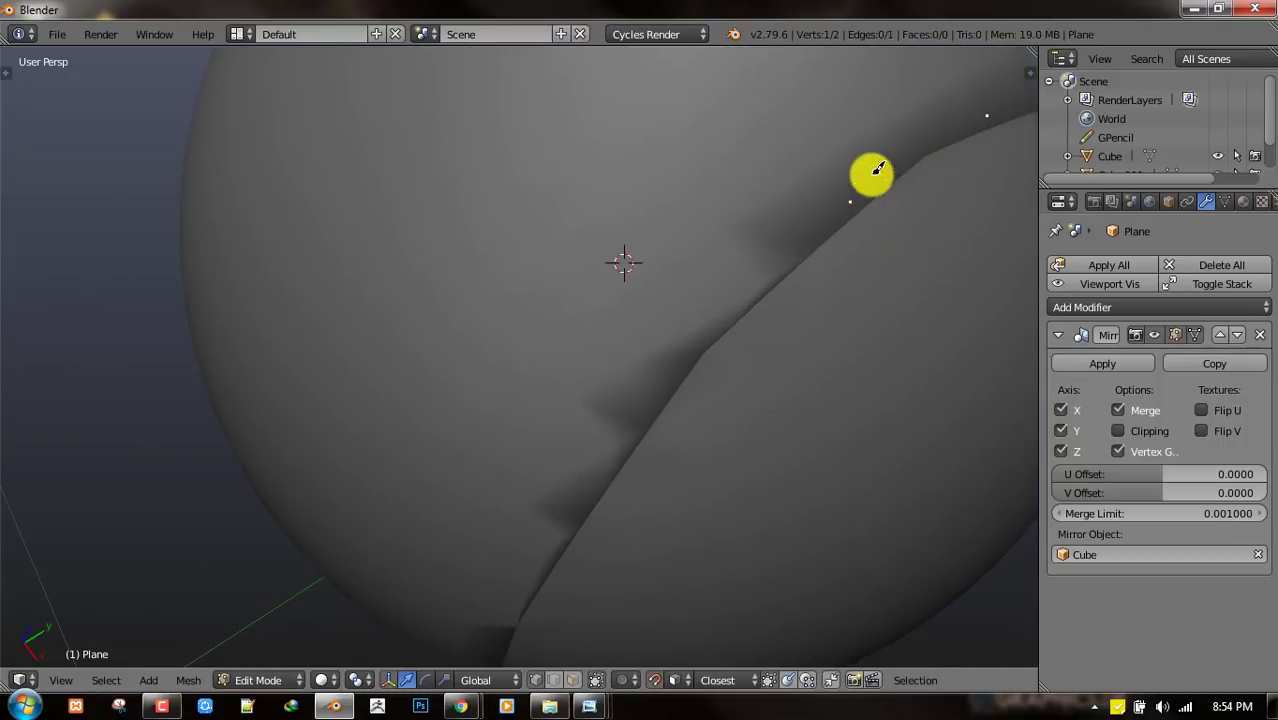
click(905, 159)
key(e)
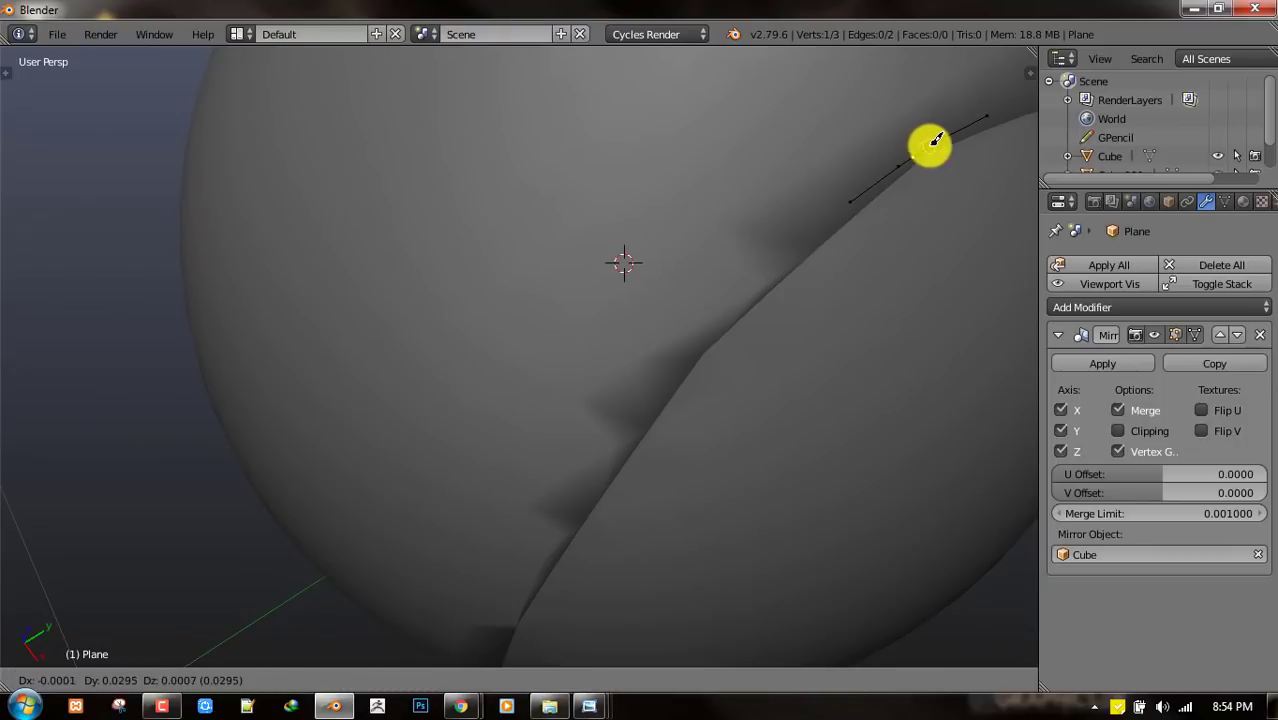
click(916, 148)
- Enable Clipping on the Mirror modifier and move the end vertex onto the mirror plane to join both halves
click(1125, 430)
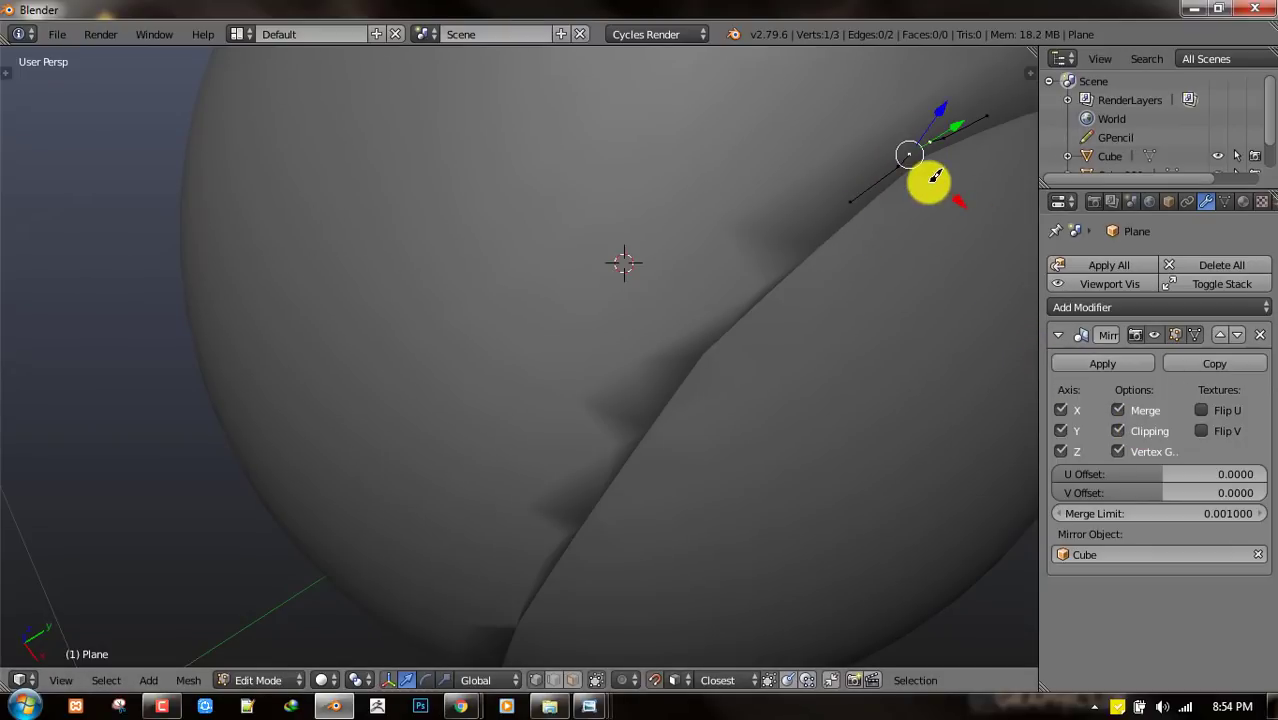
key(e)
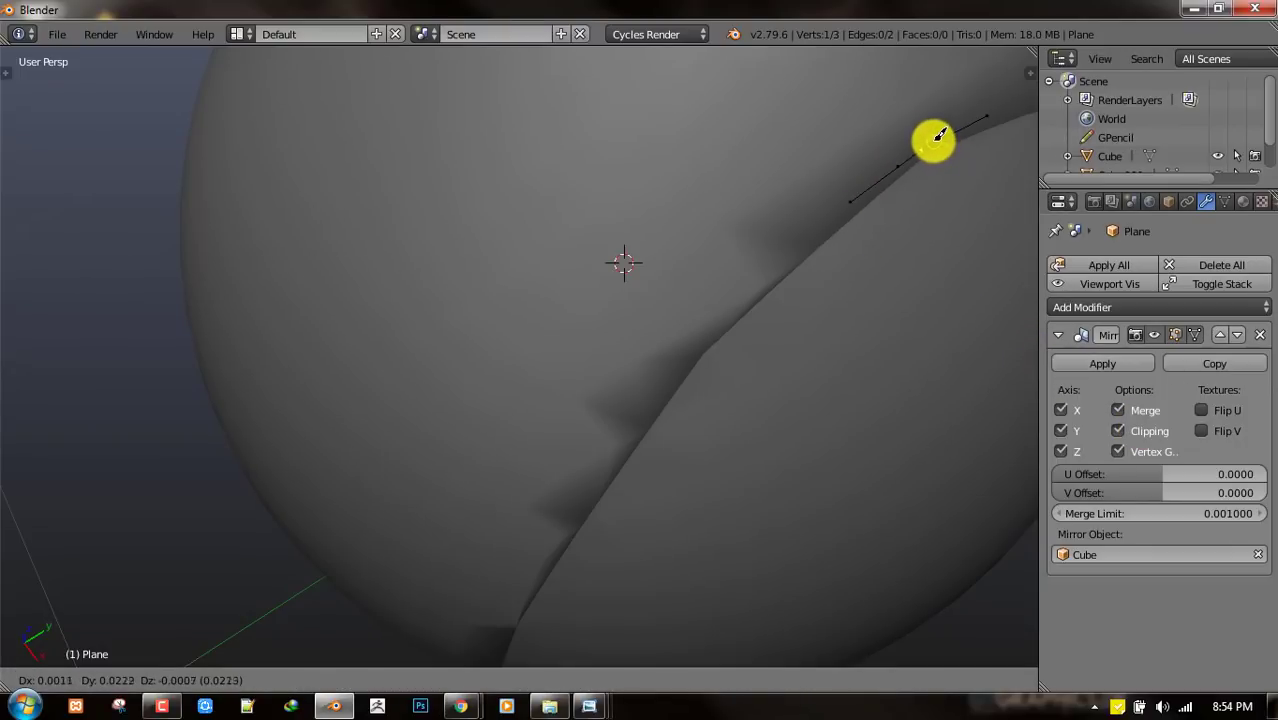
click(937, 148)
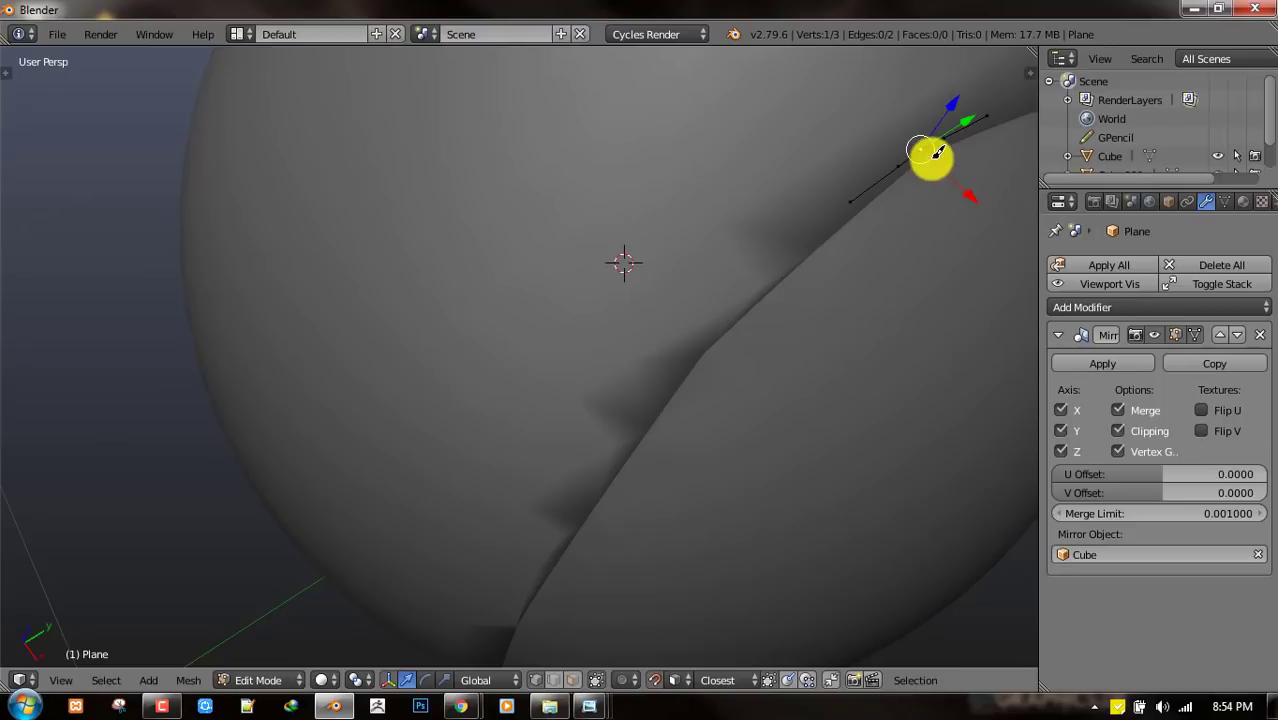
- Slide the middle and starting vertices farther down the seam, away from the mirror plane, to space them more widely
key(e)
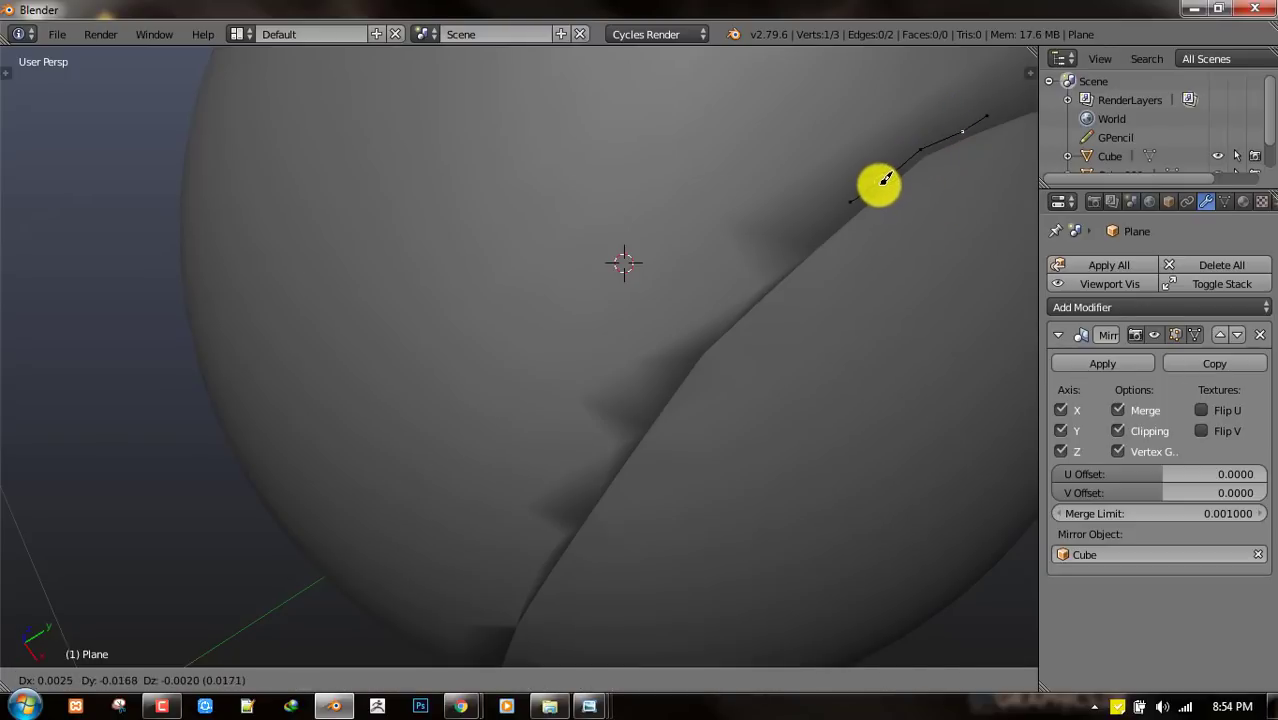
click(866, 187)
key(e)
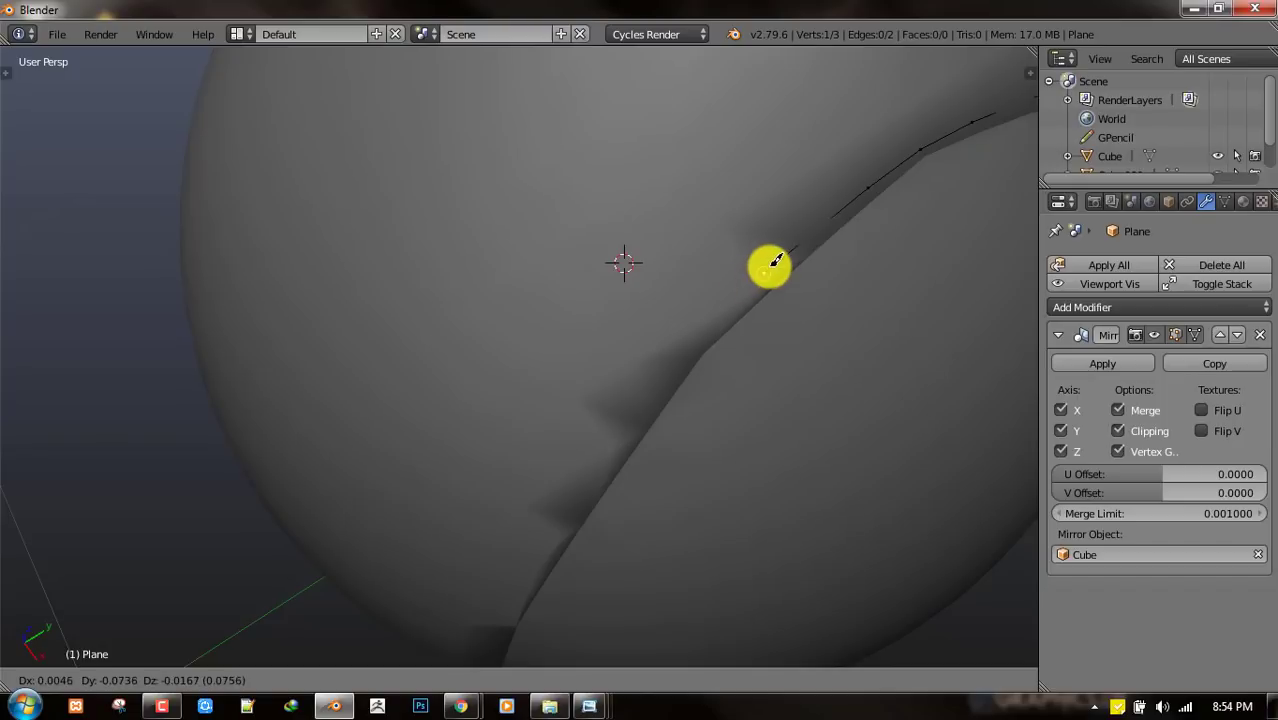
click(775, 262)
- Extrude three more vertices down along the seam edge
middle_drag(765, 274, 756, 200)
key(e)
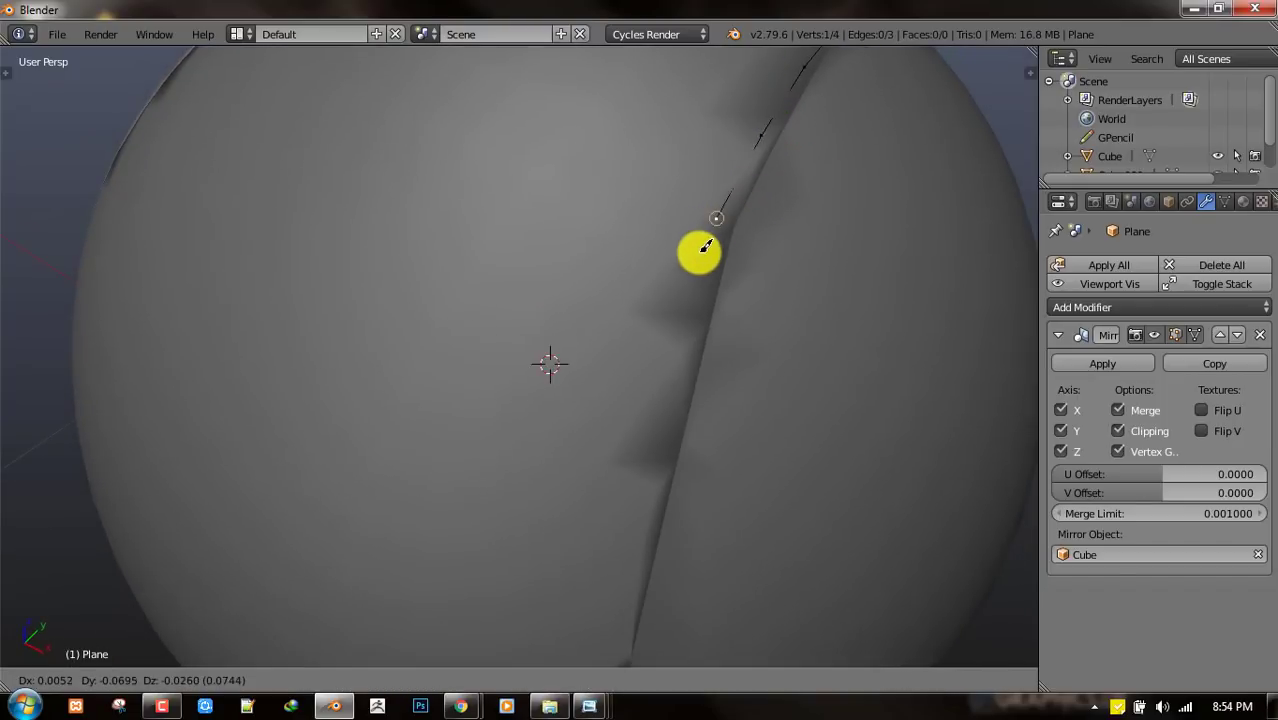
click(722, 226)
key(e)
click(676, 398)
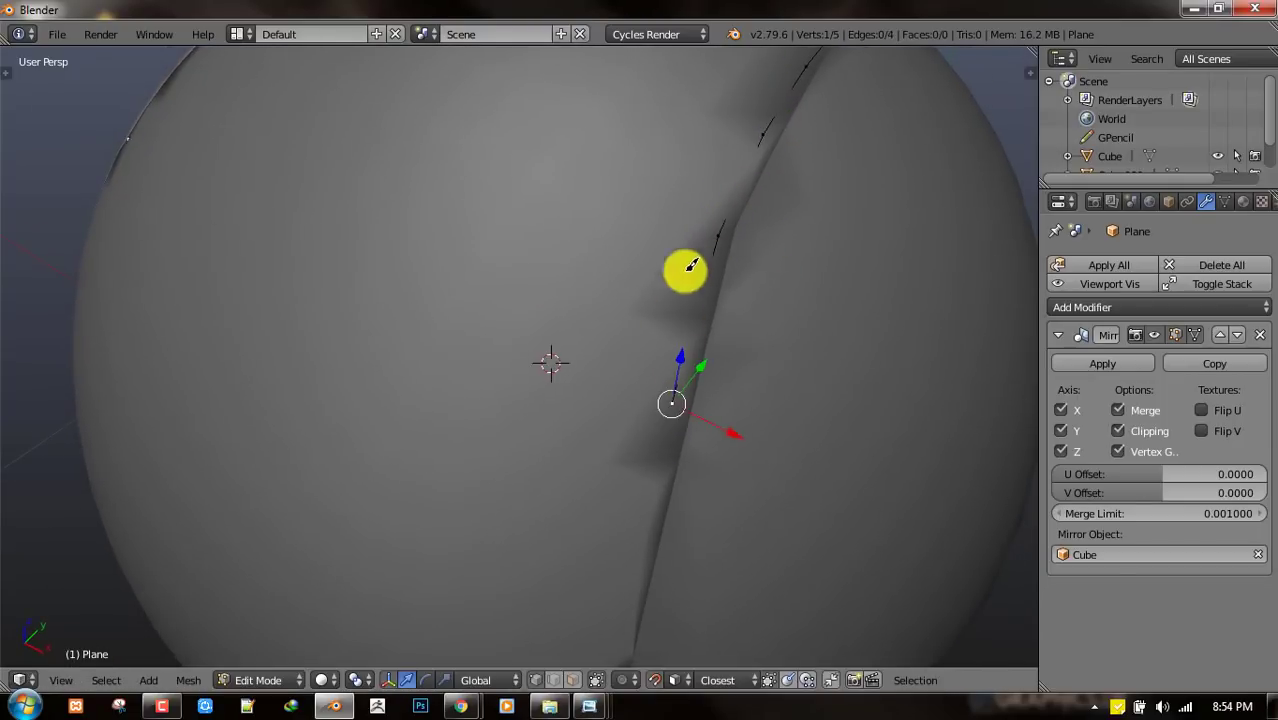
middle_drag(685, 265, 693, 248)
key(e)
click(653, 382)
- Add a Shrinkwrap modifier targeting Cube.001, with an offset of 0.04 and Keep Above Surface enabled
shift+middle_drag(653, 380, 655, 268)
scroll(770, 270, down, 4)
click(1158, 306)
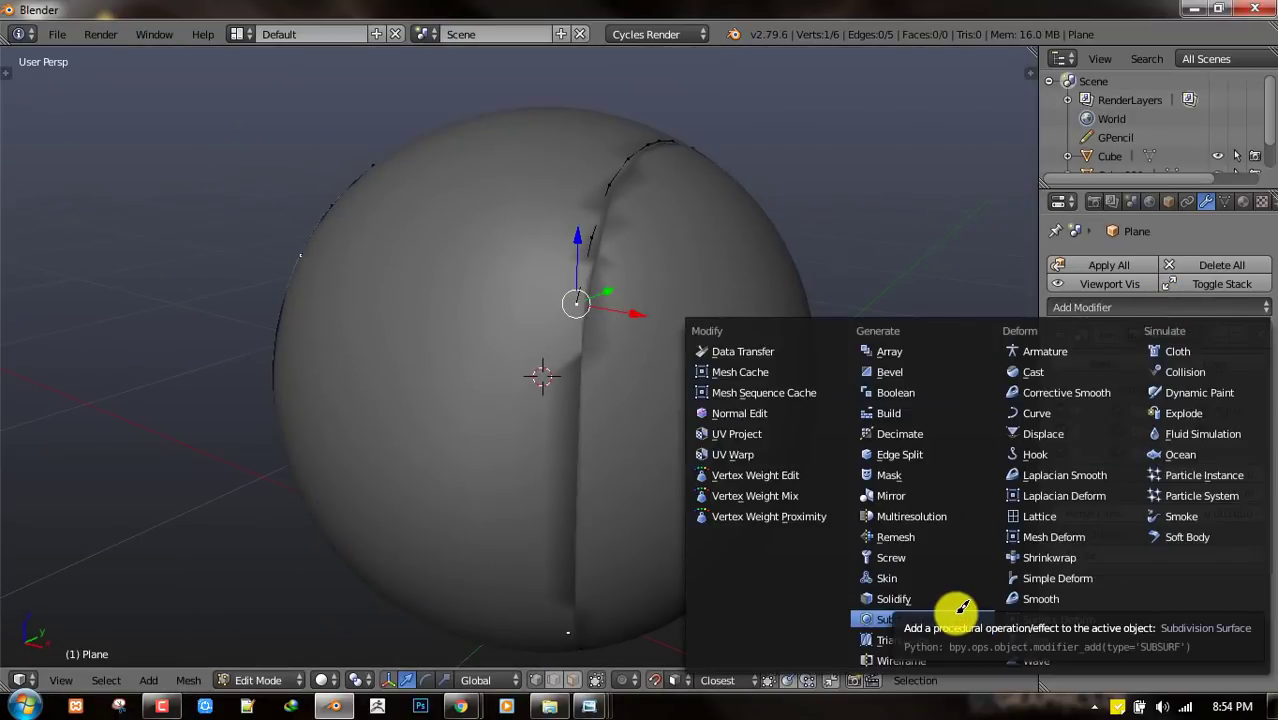
click(1055, 556)
click(1058, 335)
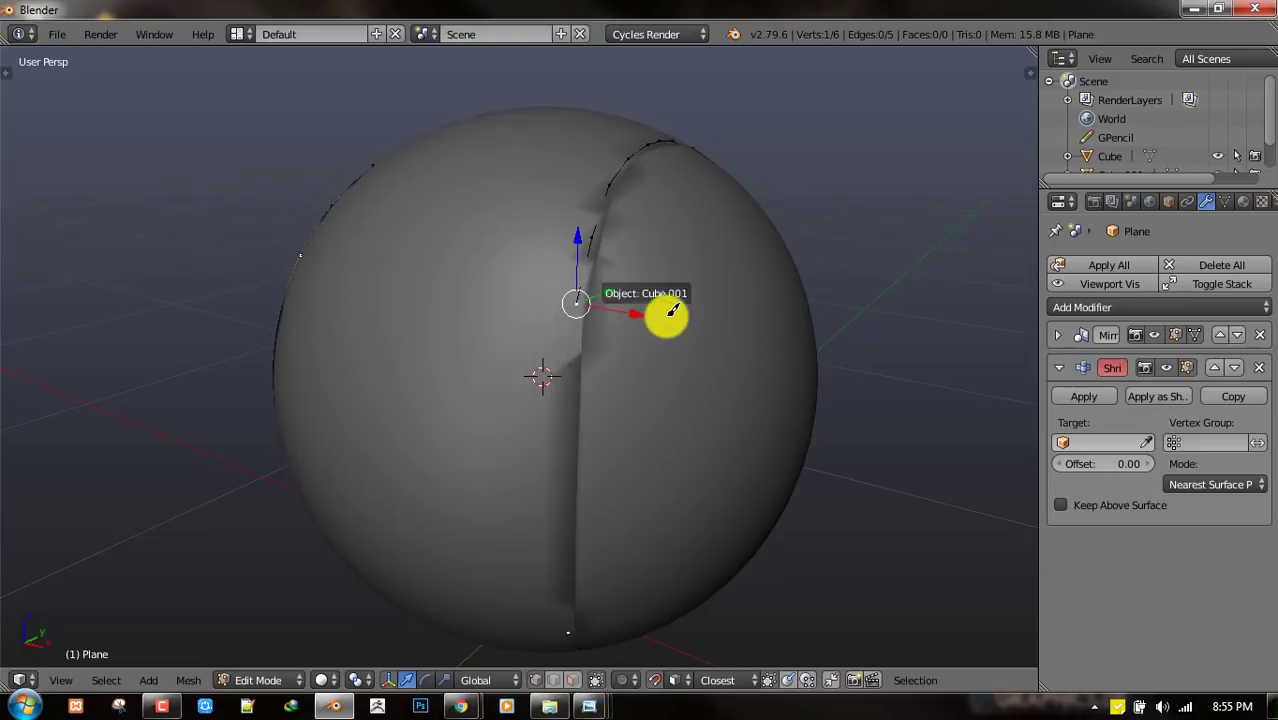
click(713, 288)
middle_drag(713, 288, 710, 340)
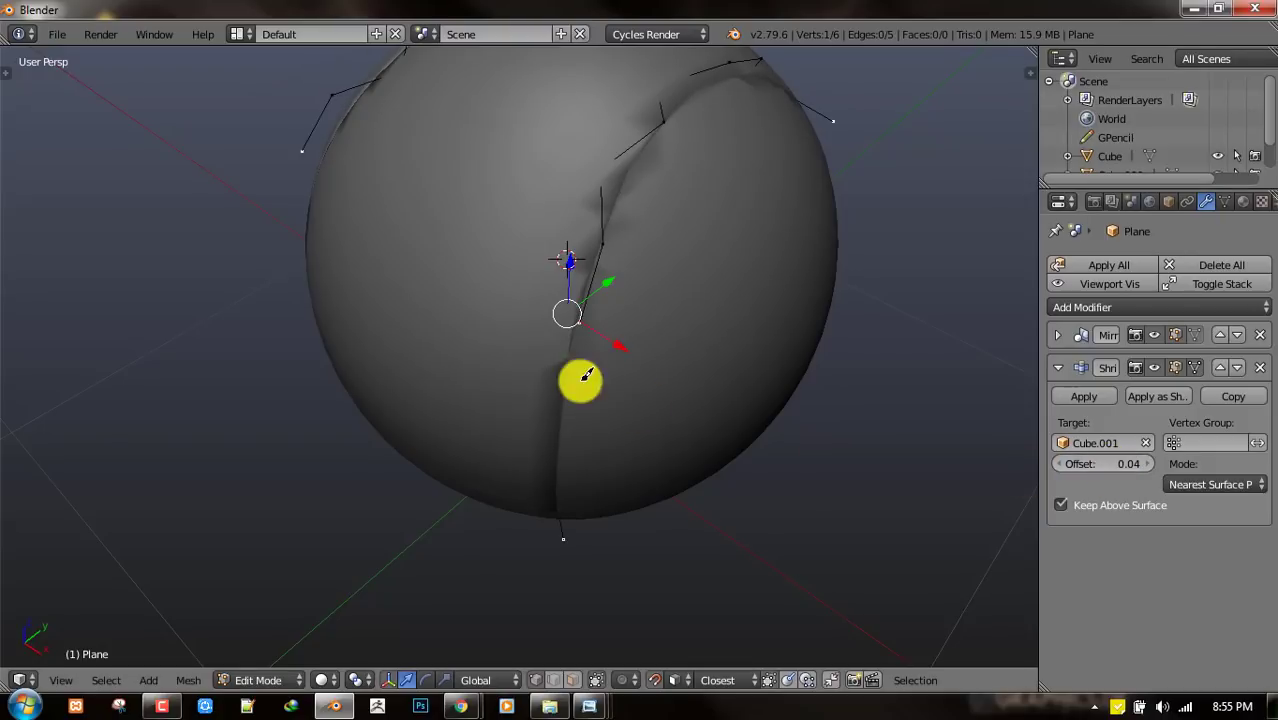
- Apply the curve object's transform in Object Mode and set the Shrinkwrap offset to 0.002
key(Tab)
key(ctrl+a)
click(862, 281)
key(Tab)
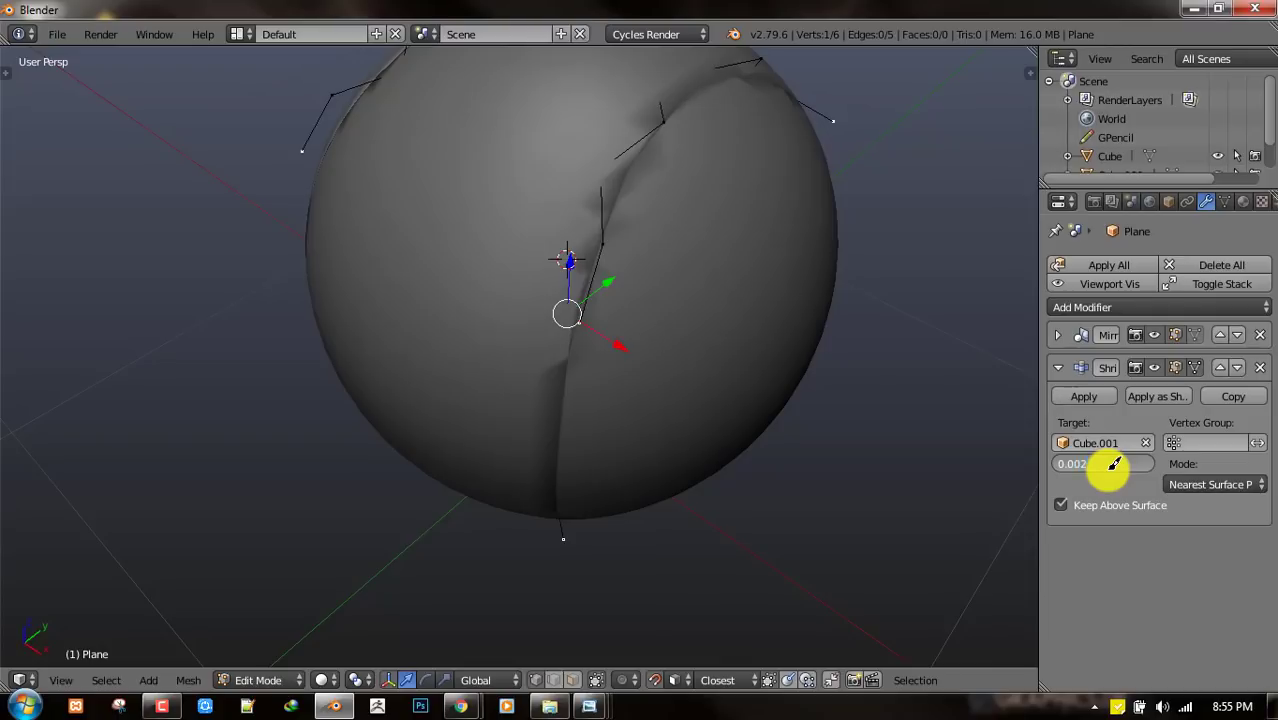
click(1114, 463)
text(0.002)
key(Return)
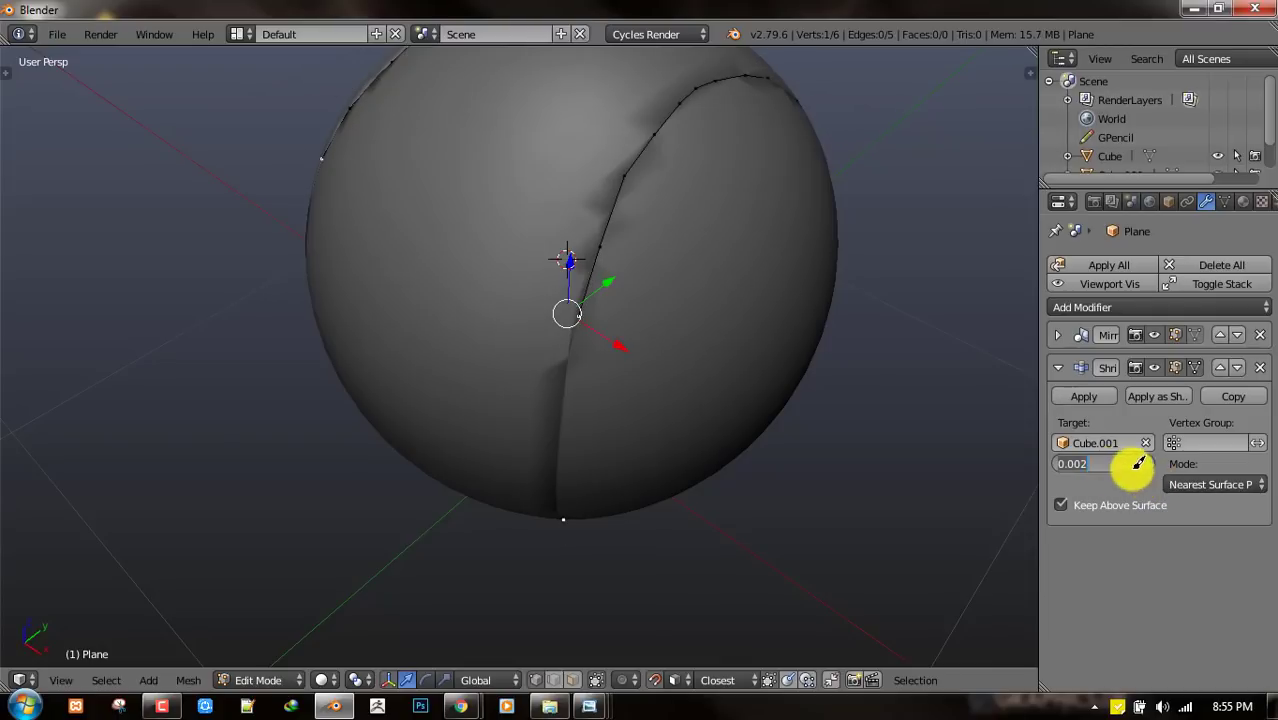
key(Return)
- Select all vertices of the seam curve and move them over the ball's surface, placing them along the seam
scroll(659, 262, up, 2)
middle_drag(676, 288, 642, 413)
key(g)
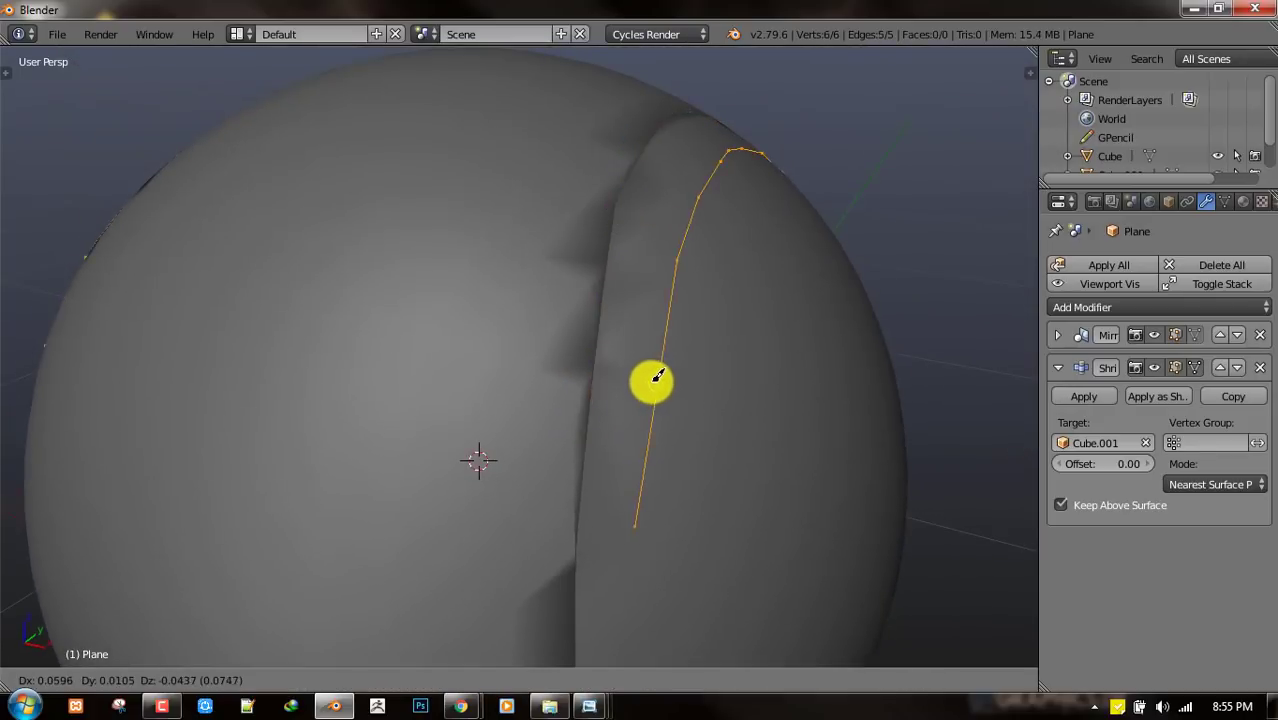
click(553, 315)
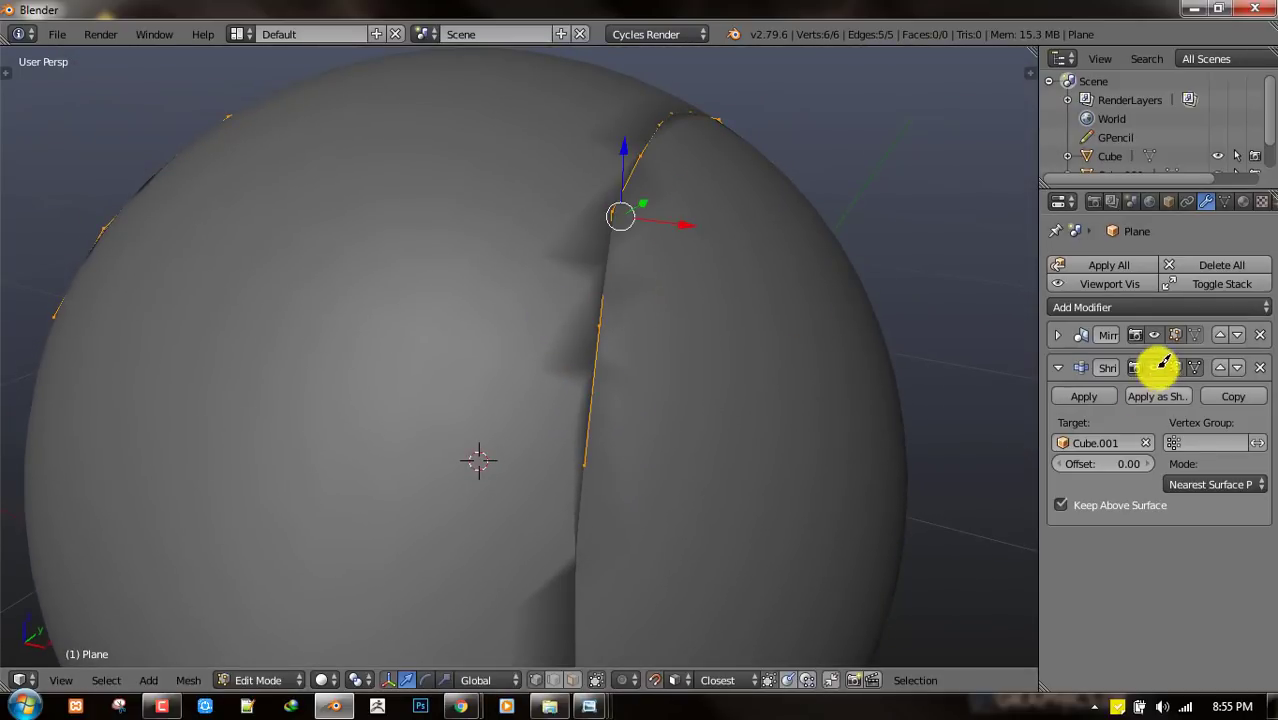
- Turn off the Shrinkwrap modifier's viewport display and switch the view to wireframe shading
click(1154, 367)
middle_drag(672, 288, 607, 326)
key(z)
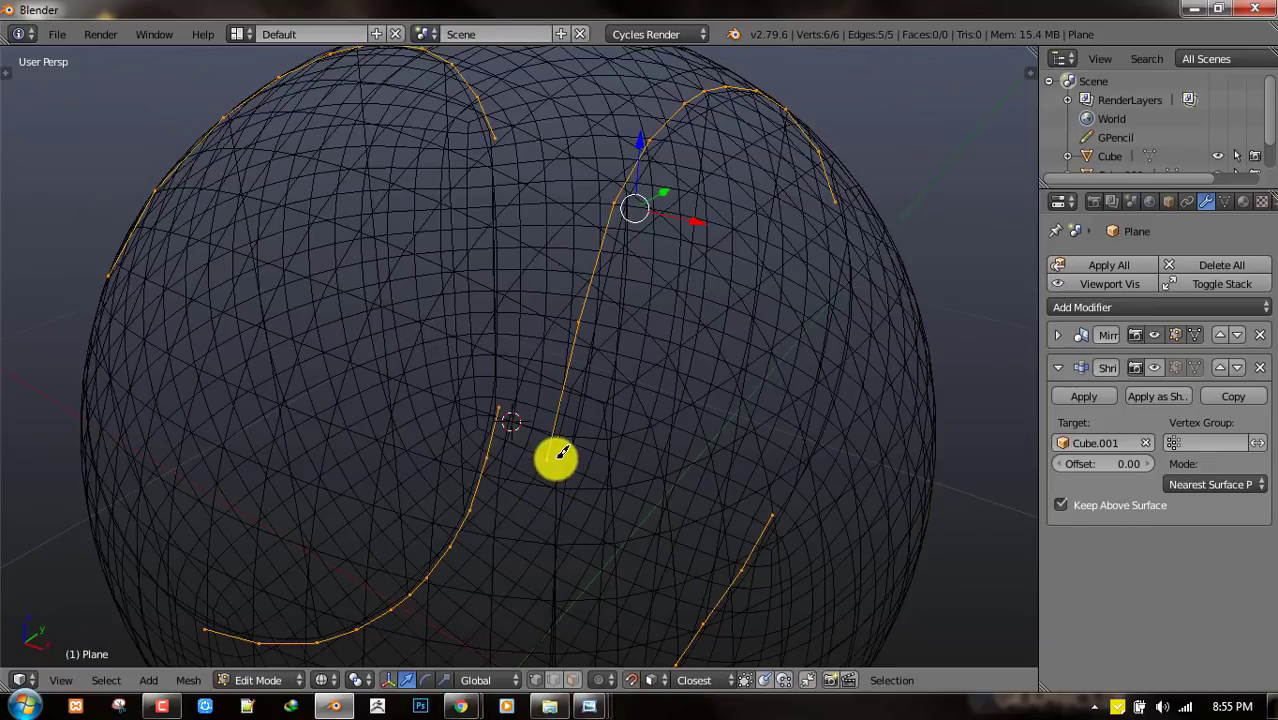
- Extend the seam curve down the ball by extruding three more vertices from its lower end along the seam
right_click(555, 458)
key(z)
mouse_move(556, 456)
shift+middle_down()
mouse_move(625, 271)
mouse_move(598, 348)
shift+middle_up()
key(e)
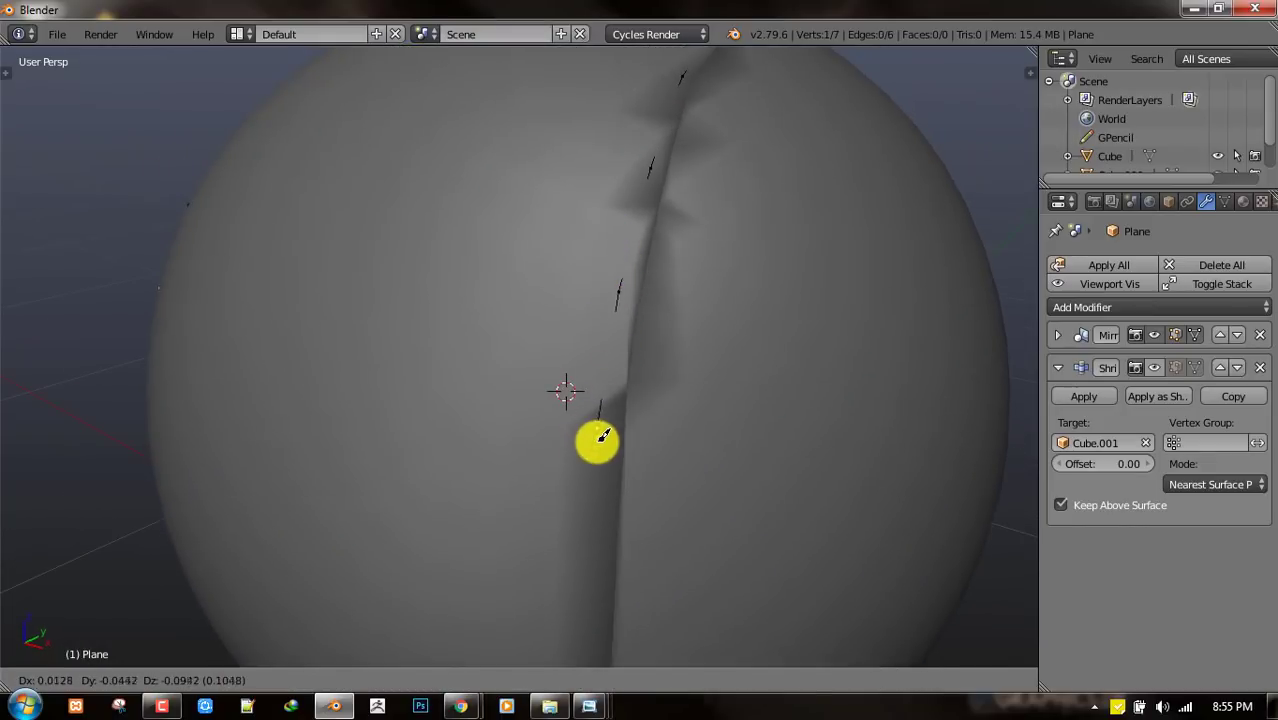
click(600, 432)
middle_drag(593, 285, 579, 371)
key(e)
click(585, 397)
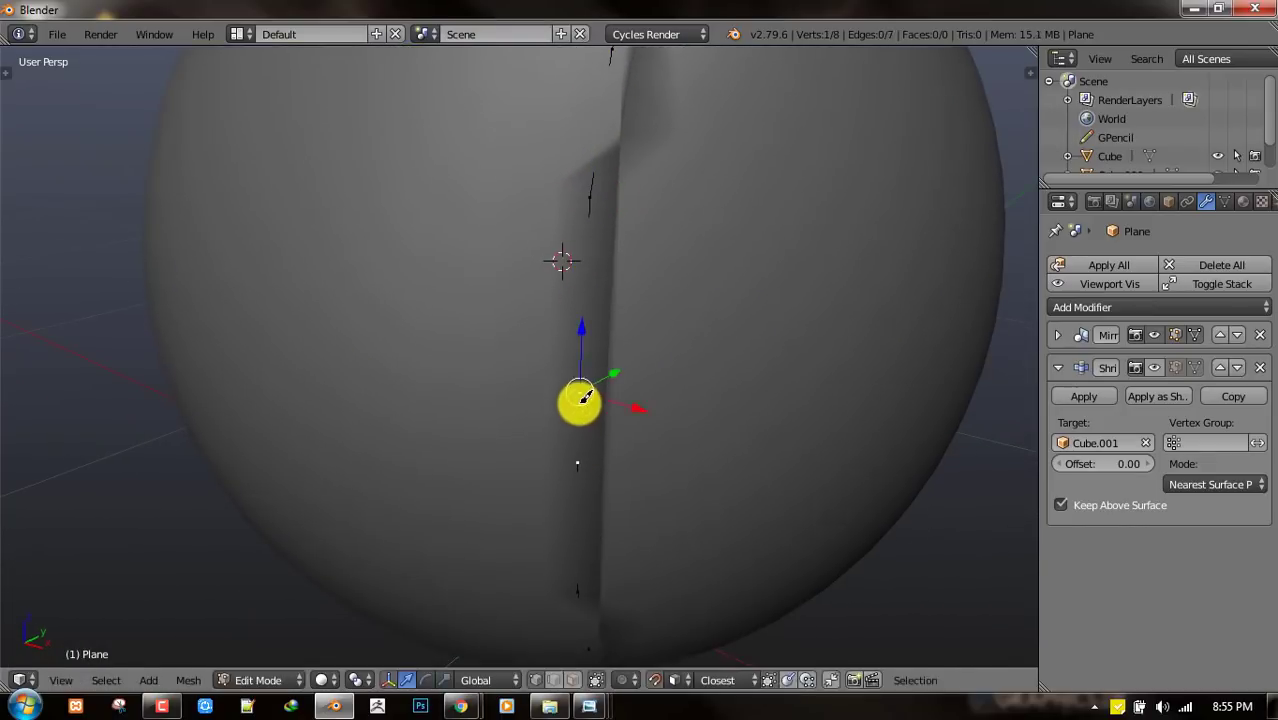
key(g)
click(580, 431)
key(e)
click(590, 345)
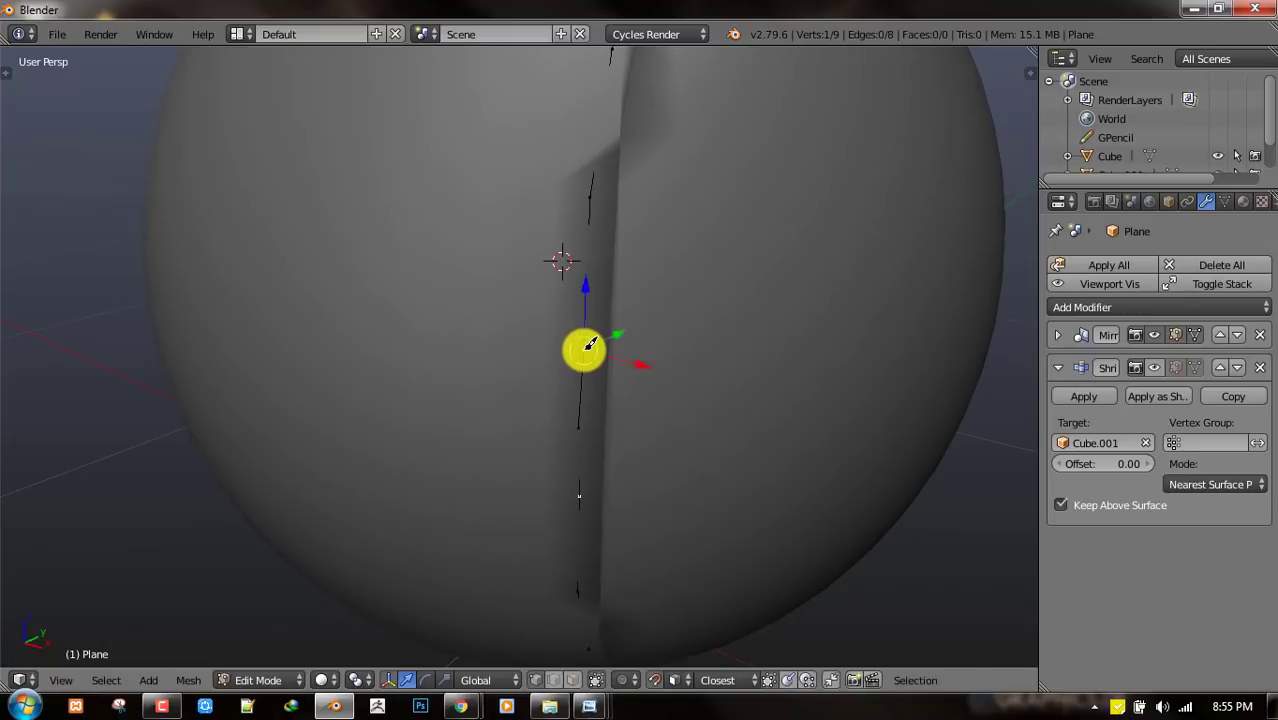
- Return to Object Mode and remove the Shrinkwrap modifier from the seam curve
key(Tab)
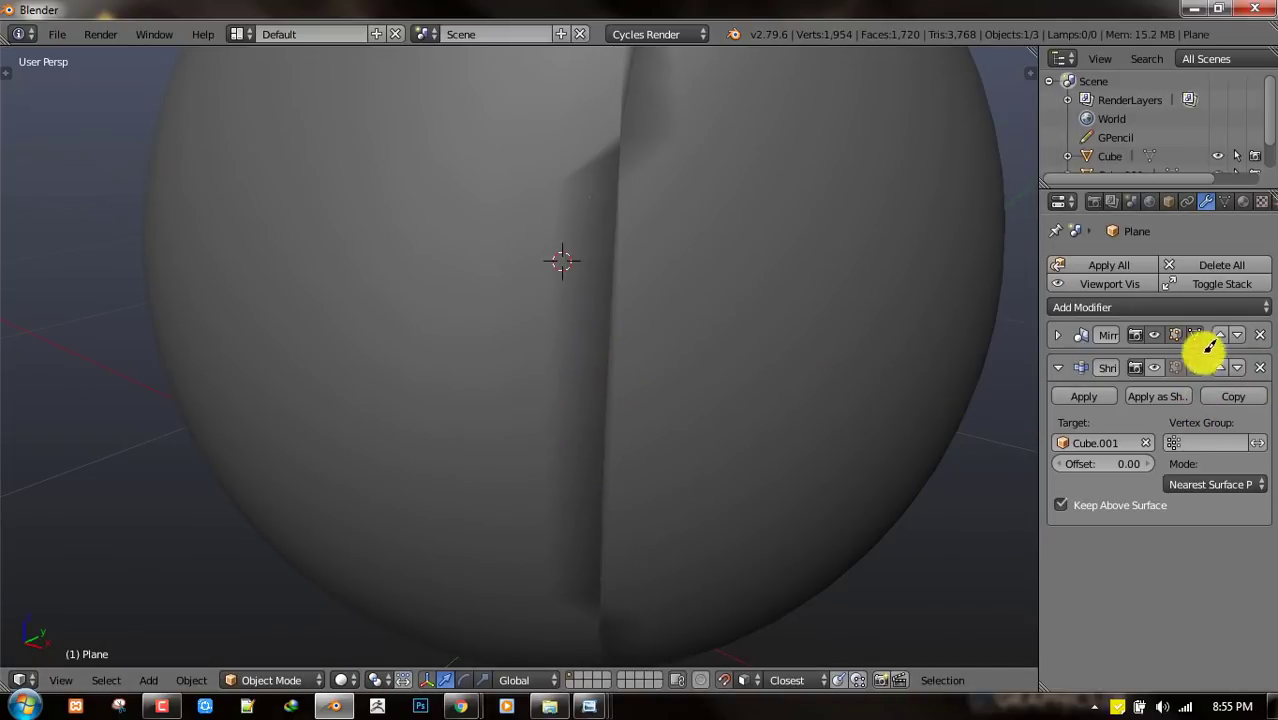
scroll(616, 422, down, 4)
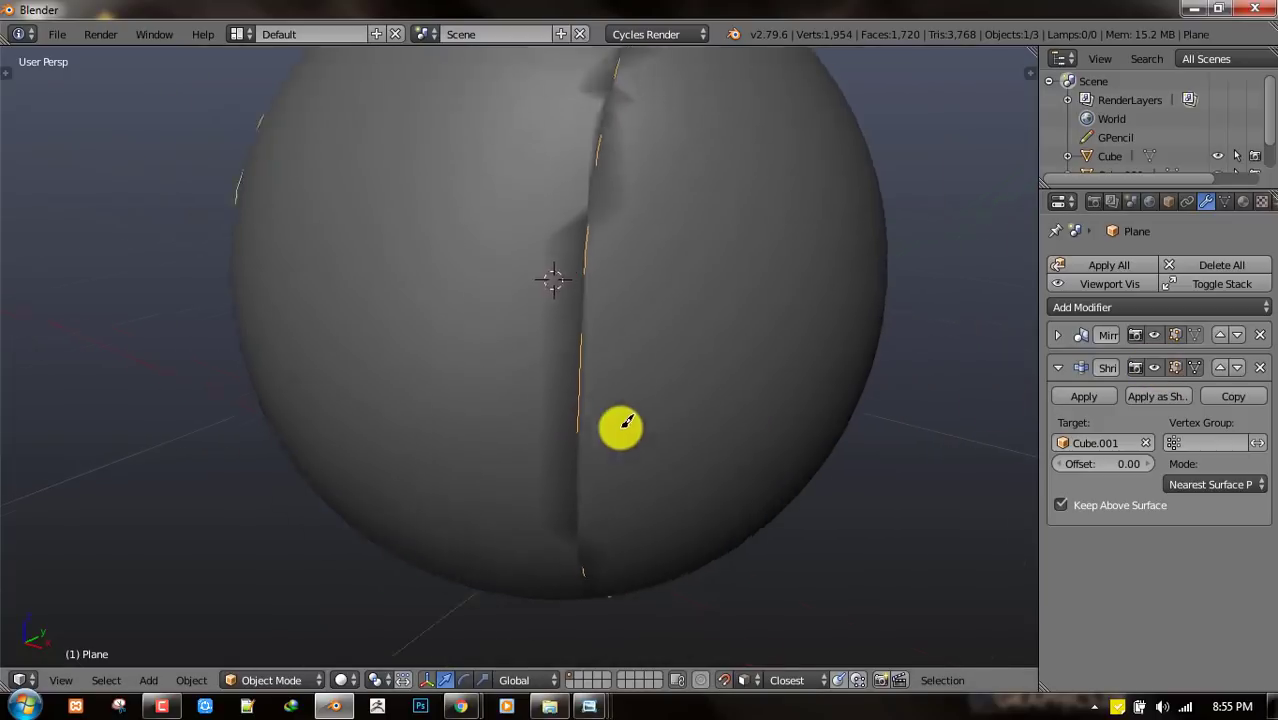
drag(1105, 465, 1110, 465)
key(x)
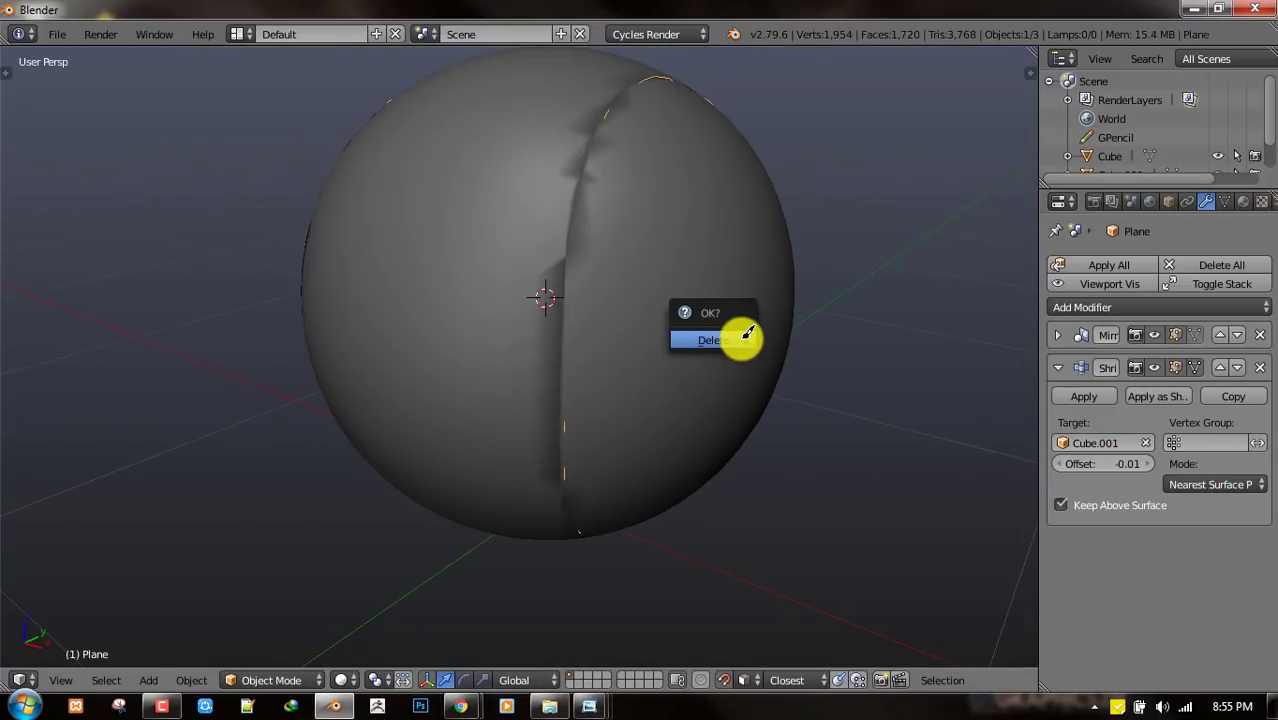
click(1260, 367)
- Apply the transform of the ball piece Cube.001 and join it with Cube into a single object
right_click(696, 257)
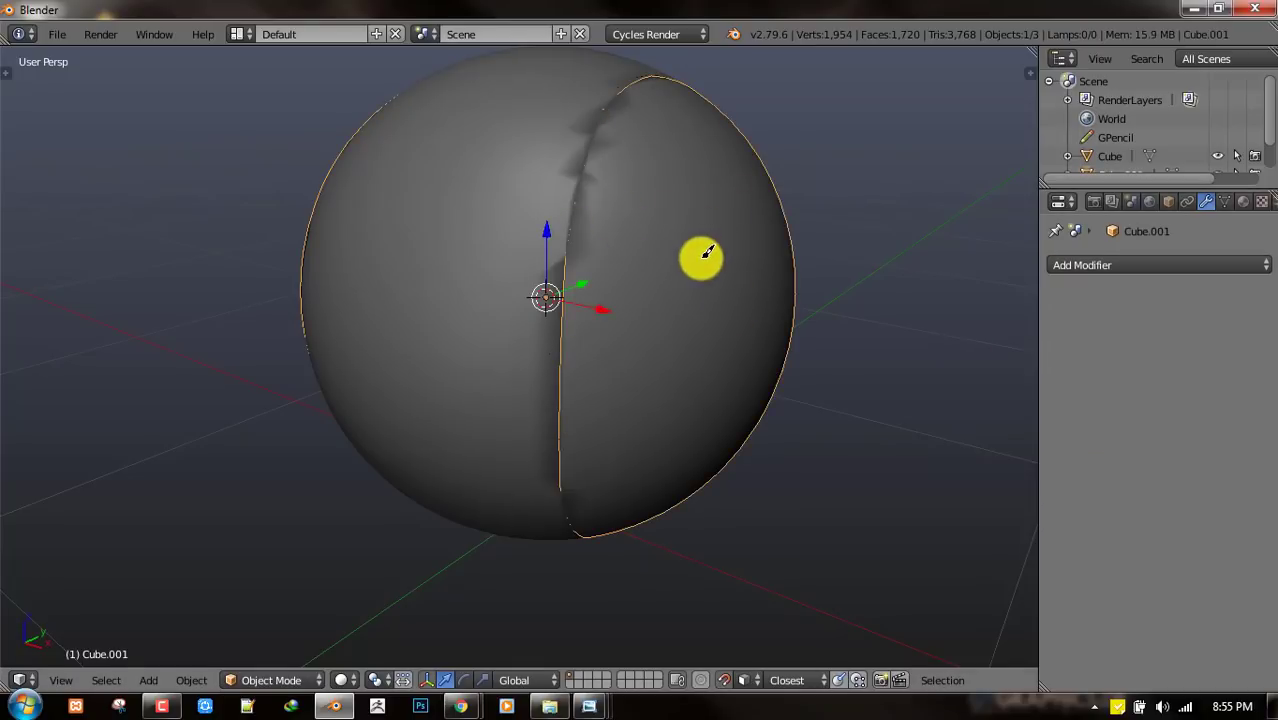
key(ctrl+a)
click(765, 229)
middle_drag(491, 316, 551, 337)
key(z)
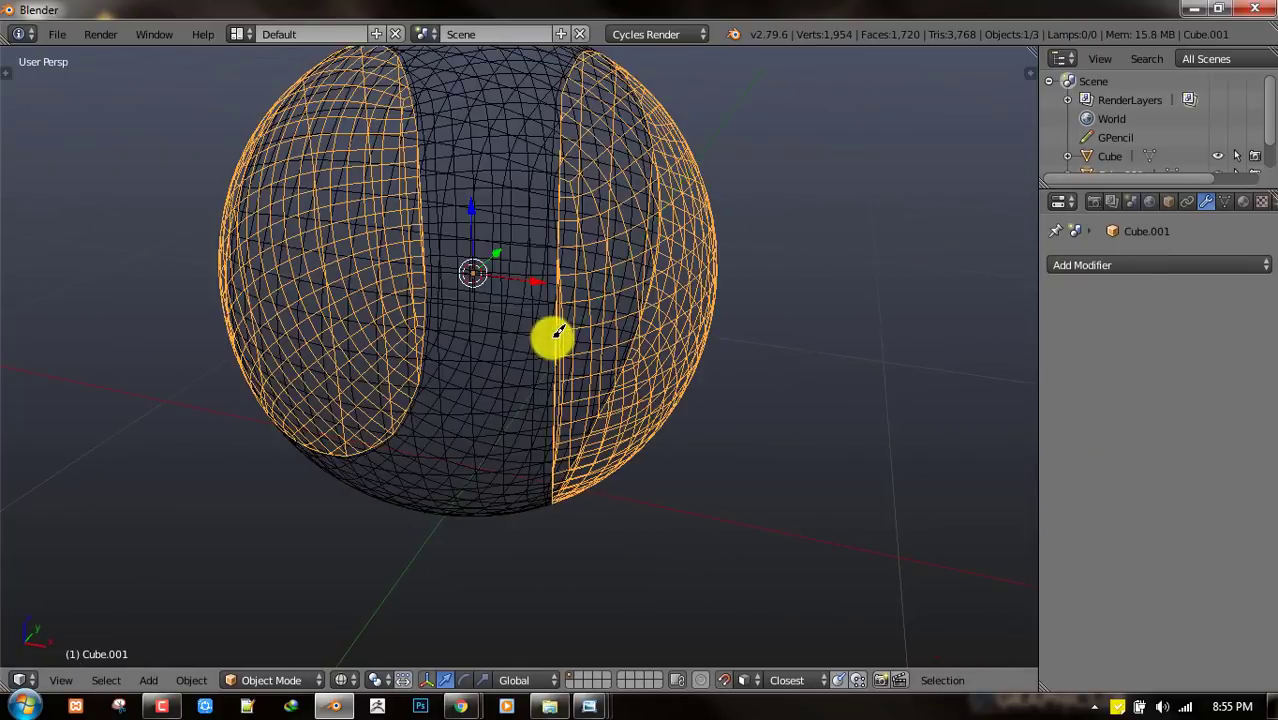
key(z)
shift+right_click(481, 165)
key(ctrl+j)
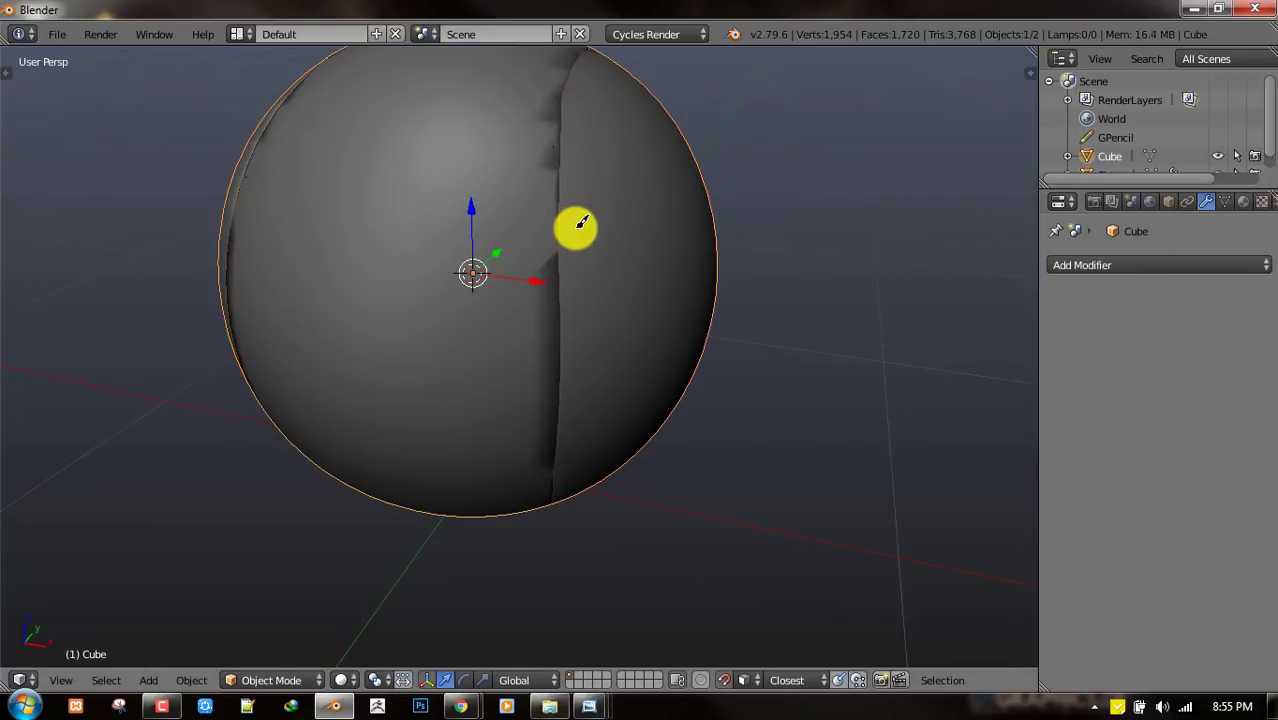
middle_drag(645, 235, 707, 402)
key(g)
right_click(685, 260)
scroll(699, 332, up, 1)
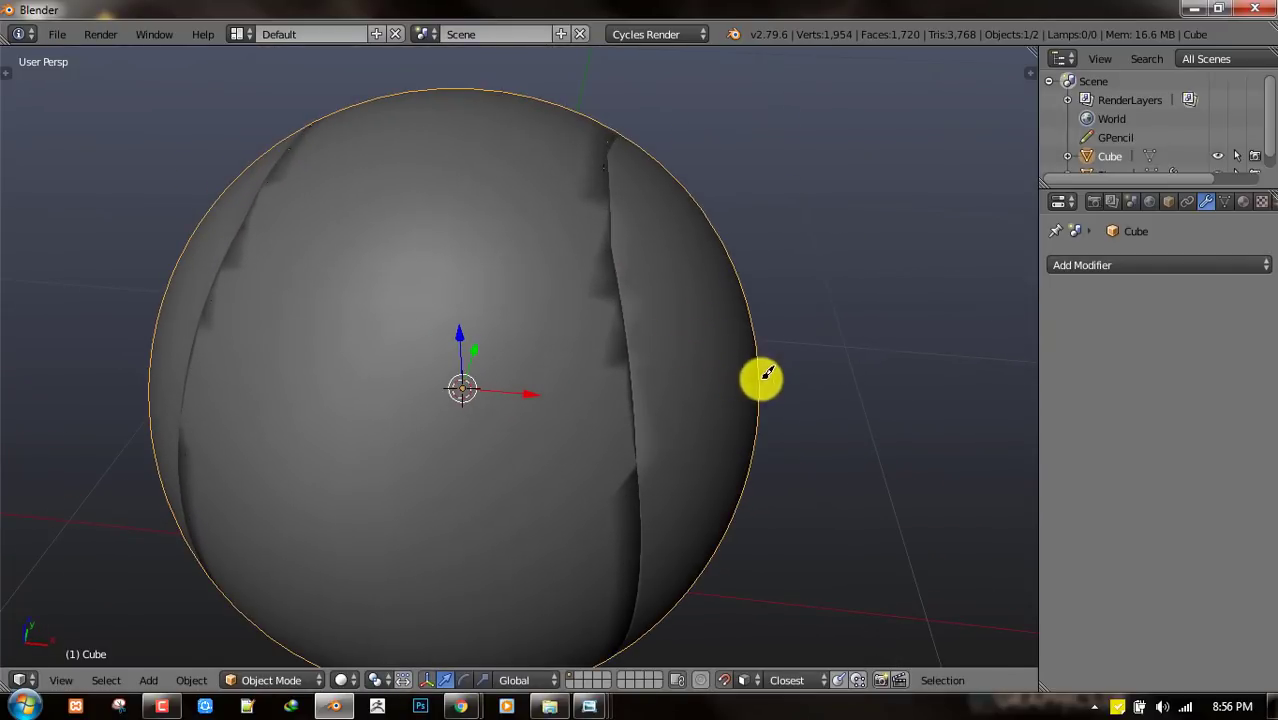
key(g)
key(Escape)
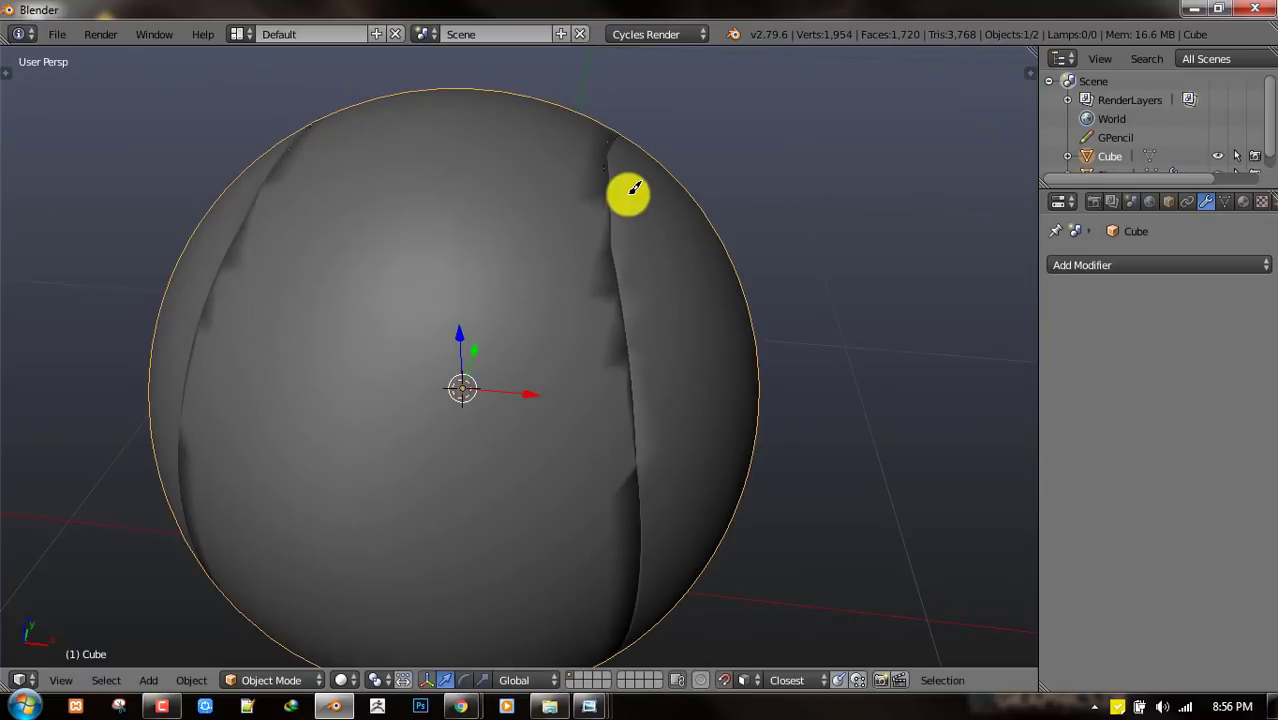
- Select the seam curve and add a Shrinkwrap modifier targeting Cube, with Keep Above Surface enabled
key(z)
right_click(620, 140)
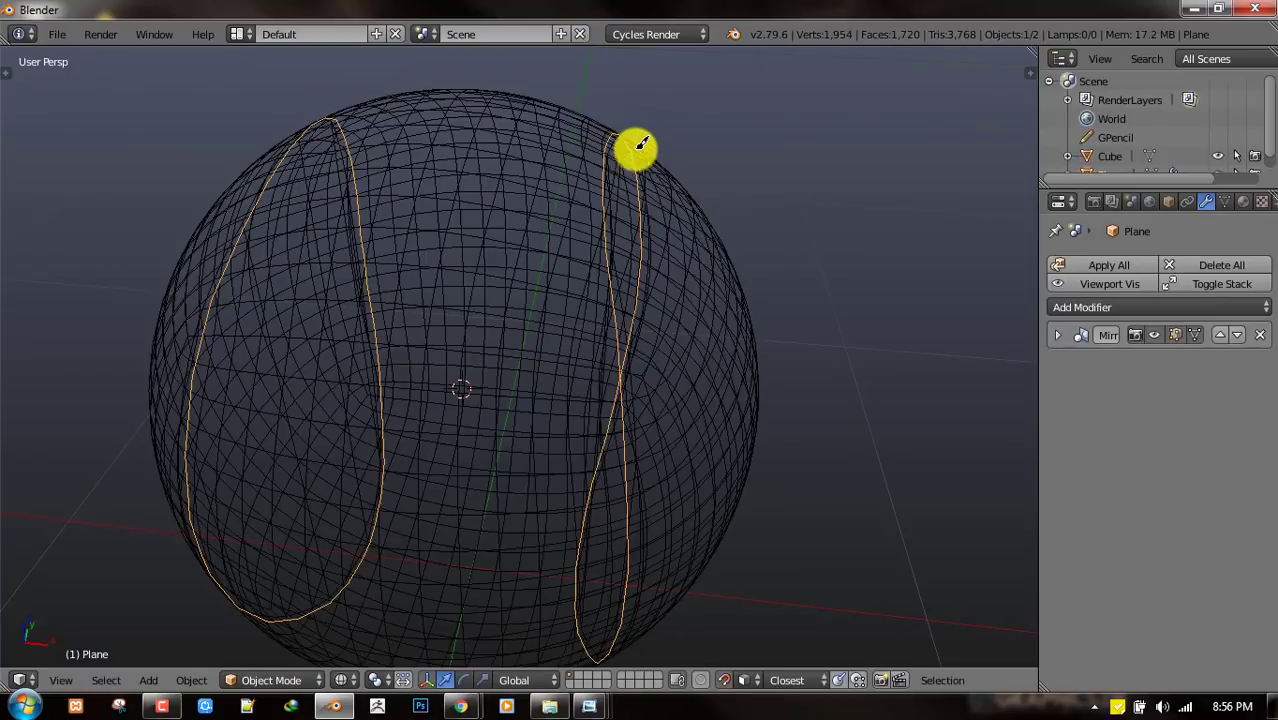
middle_drag(717, 315, 756, 286)
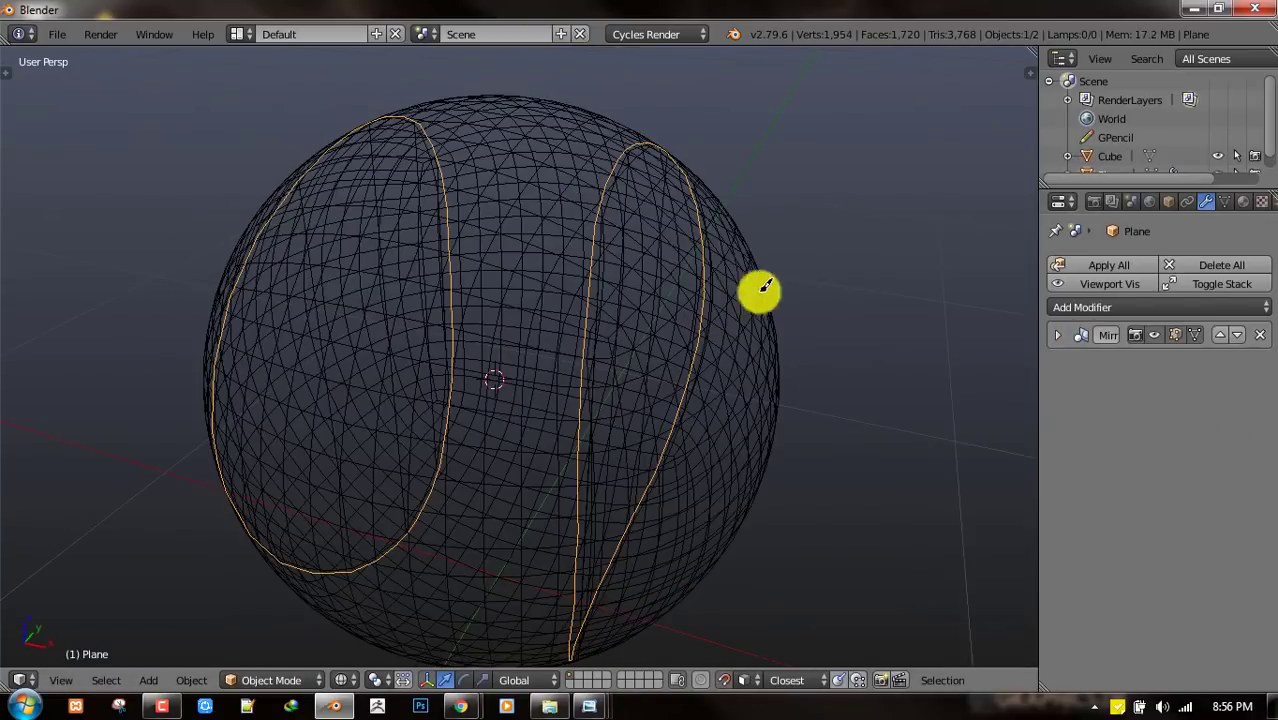
click(1152, 308)
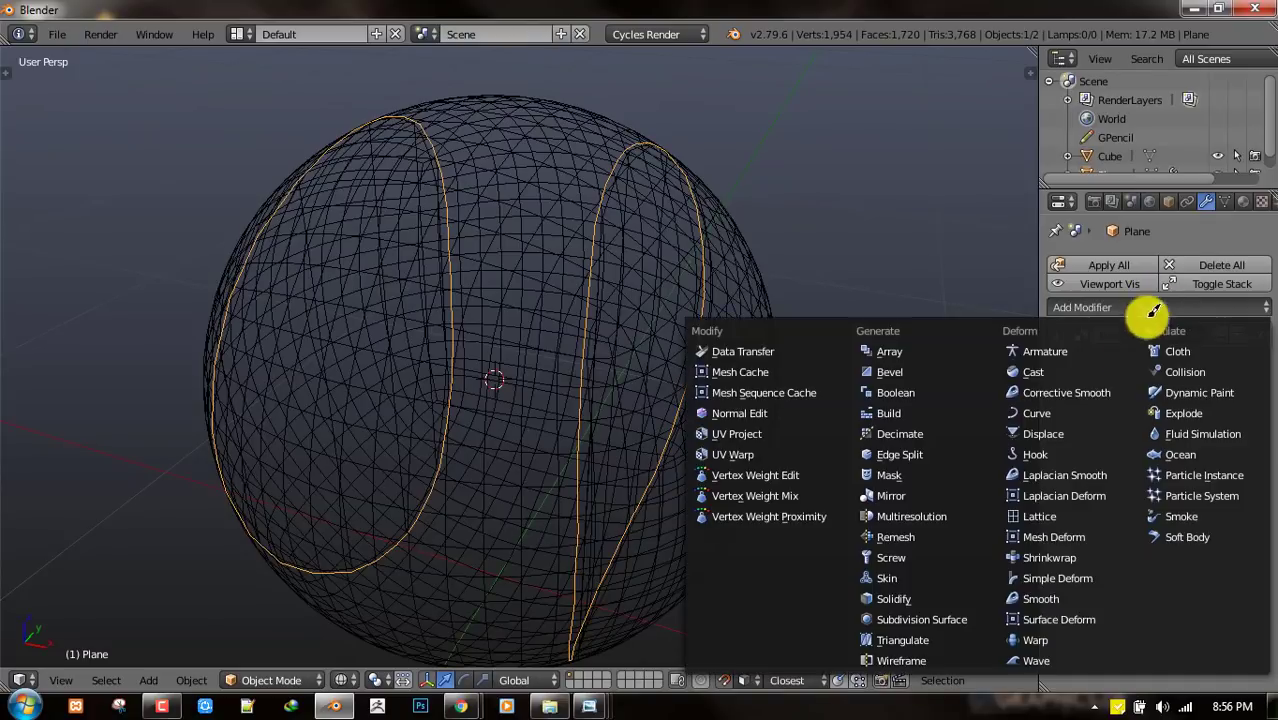
click(1060, 556)
click(1118, 443)
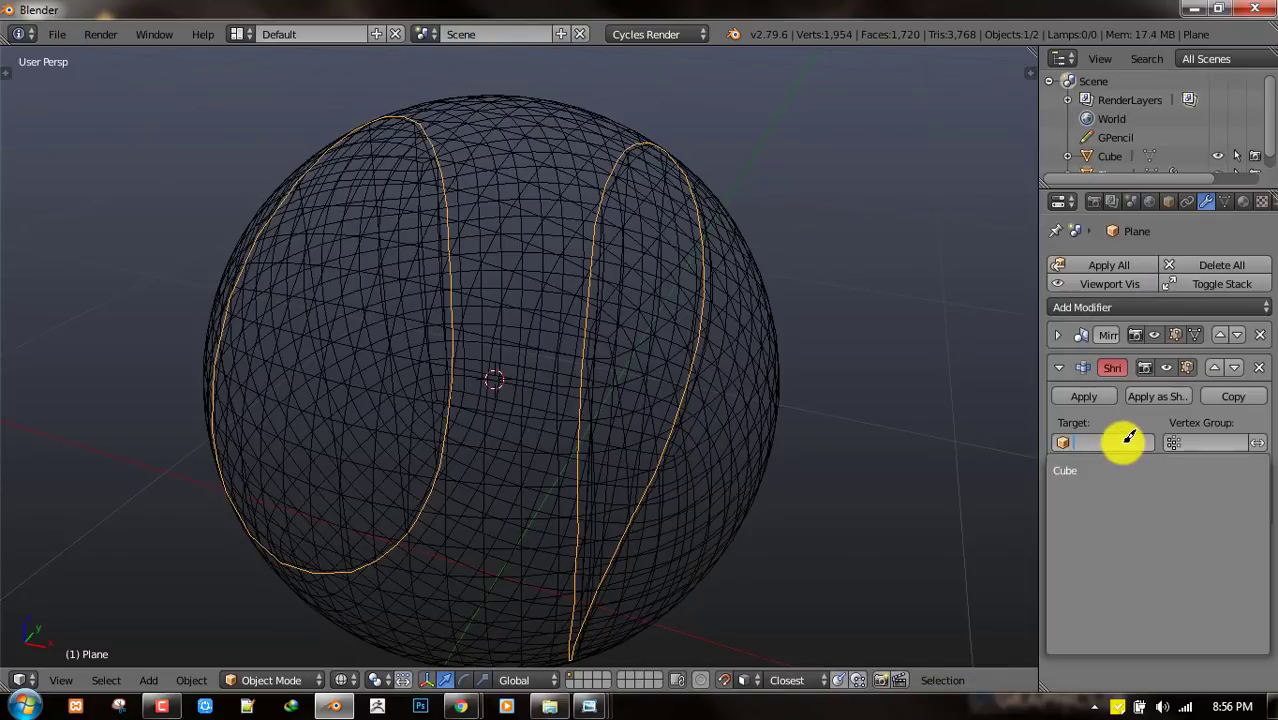
click(1128, 471)
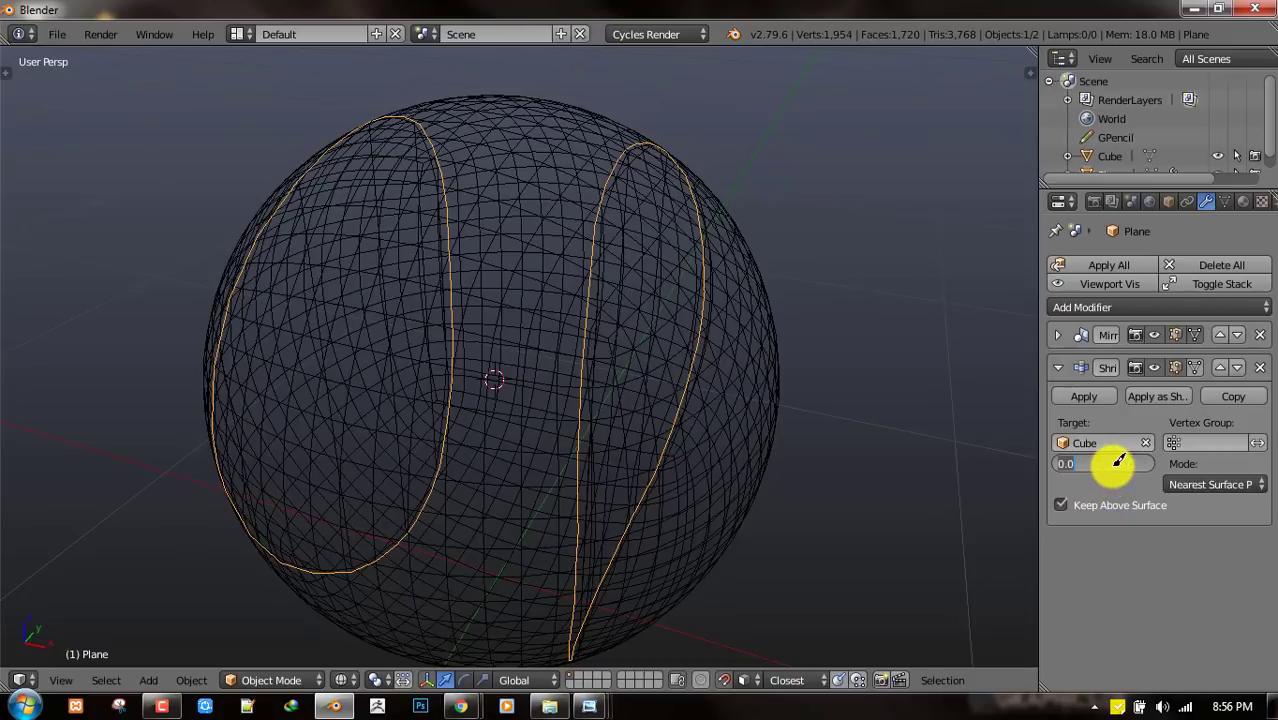
- Set the Shrinkwrap offset to 0.02 and switch the view back to solid shading
text(3)
key(Return)
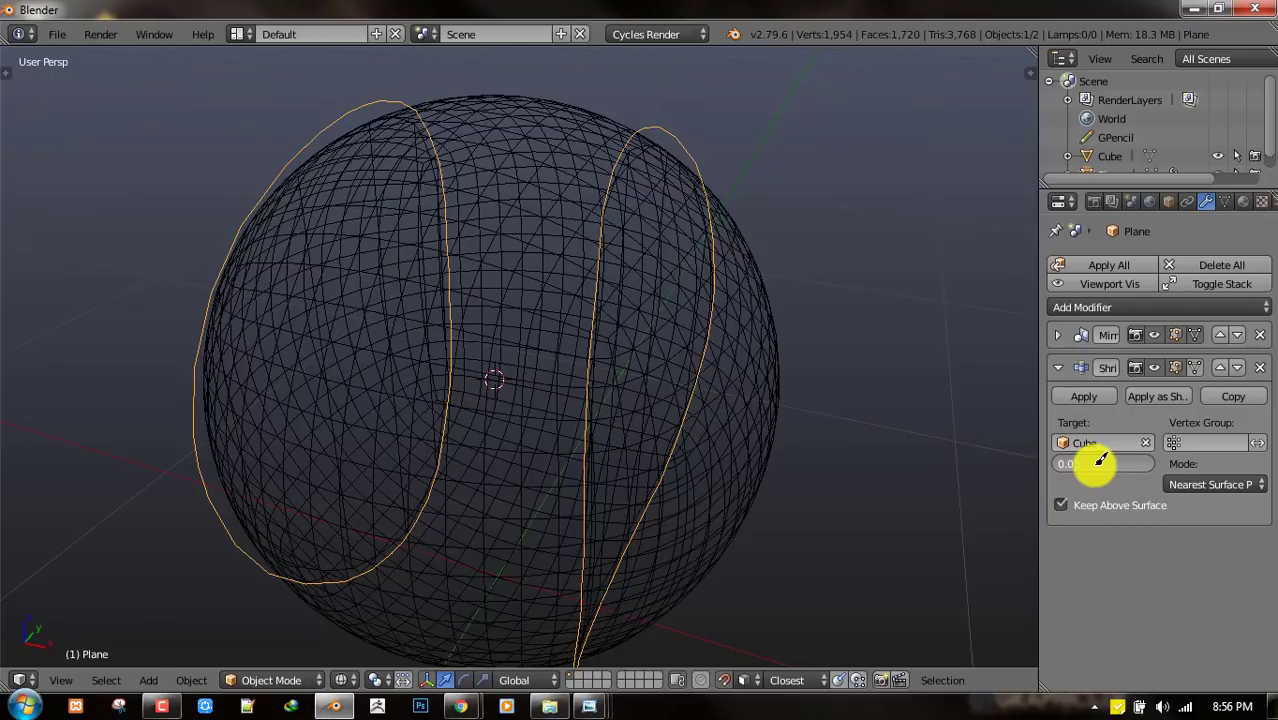
text(2)
key(Return)
key(z)
key(Tab)
right_click(598, 220)
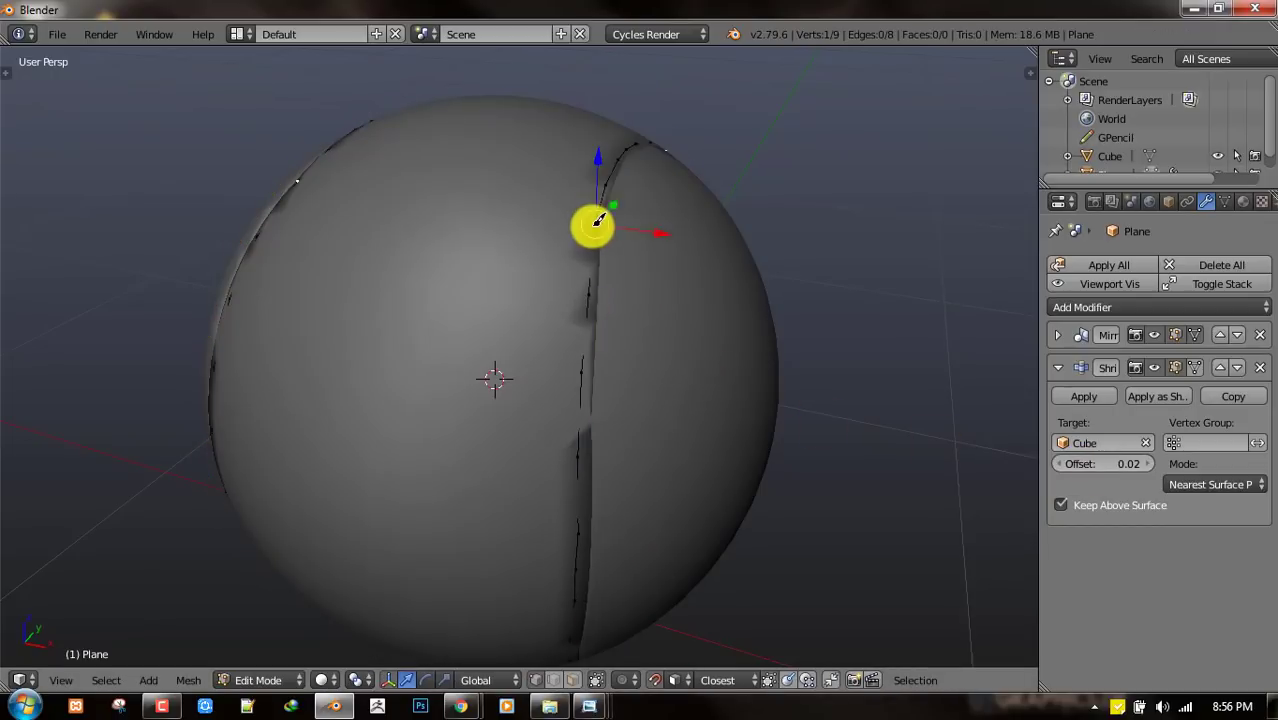
key(e)
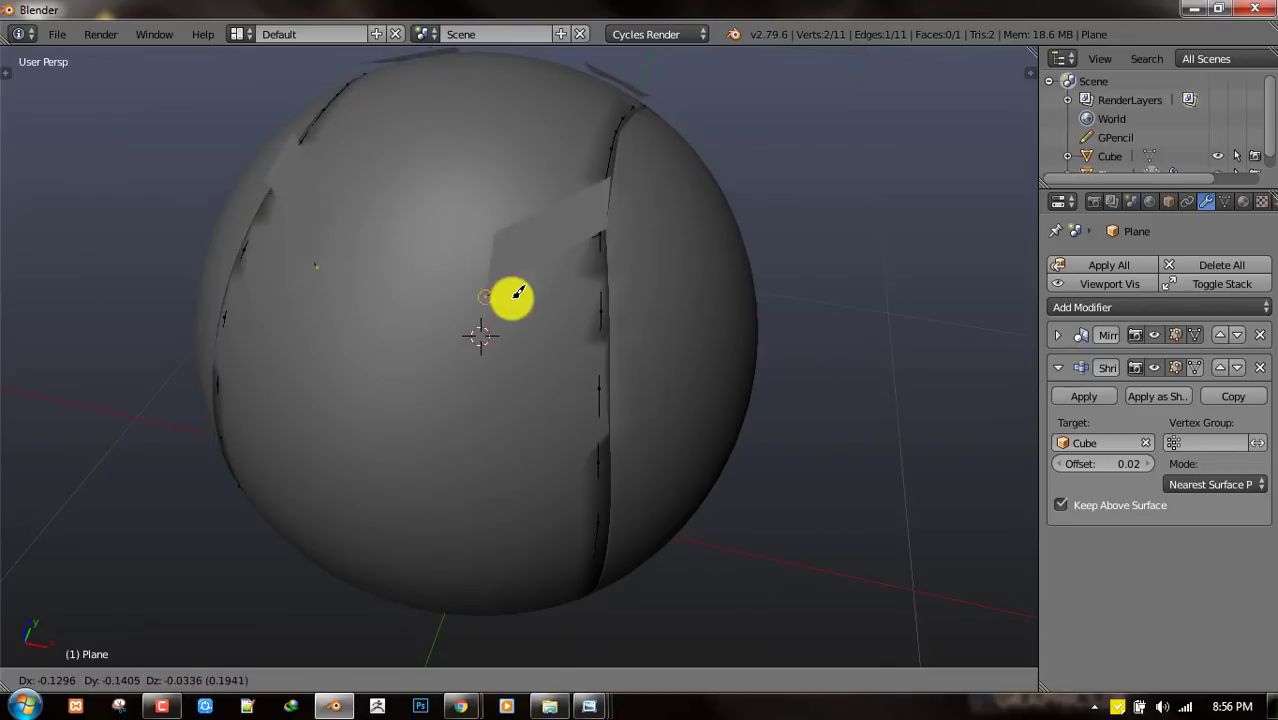
right_click(530, 292)
key(ctrl+z)
key(Tab)
- Select the ball and create a new Diffuse BSDF material for it
right_click(705, 296)
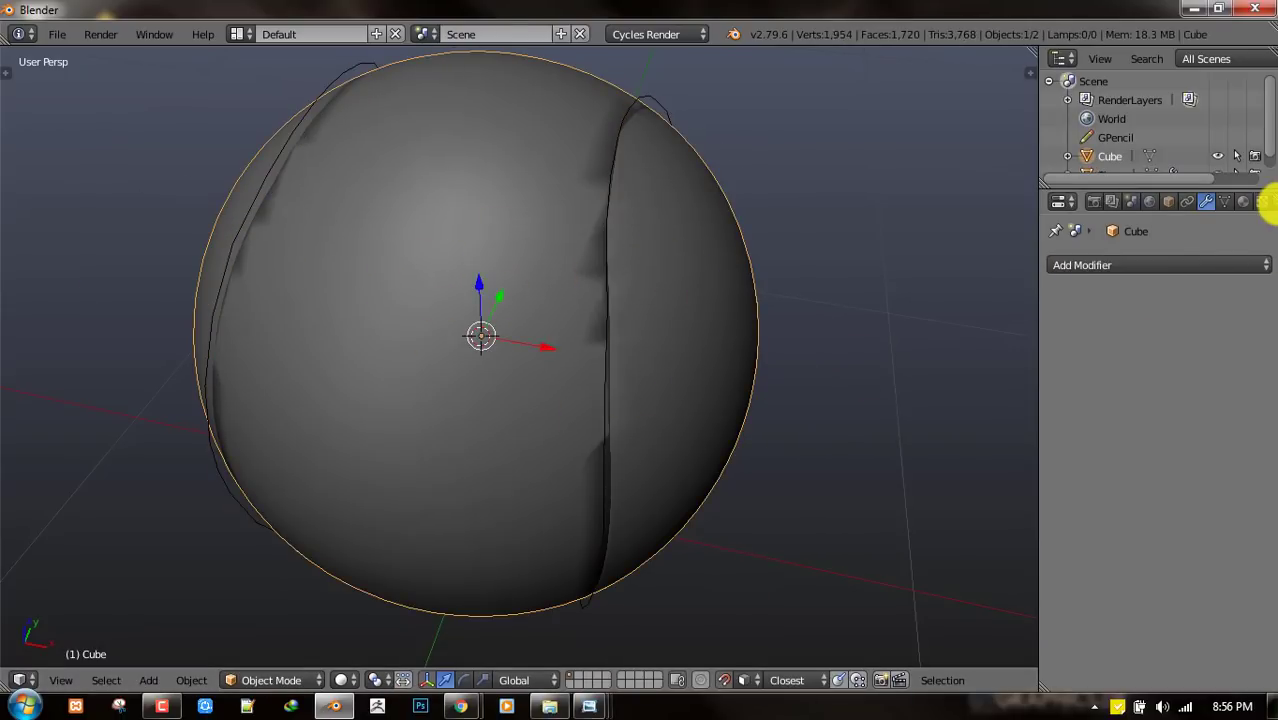
click(1253, 197)
click(1160, 320)
scroll(1140, 370, down, 2)
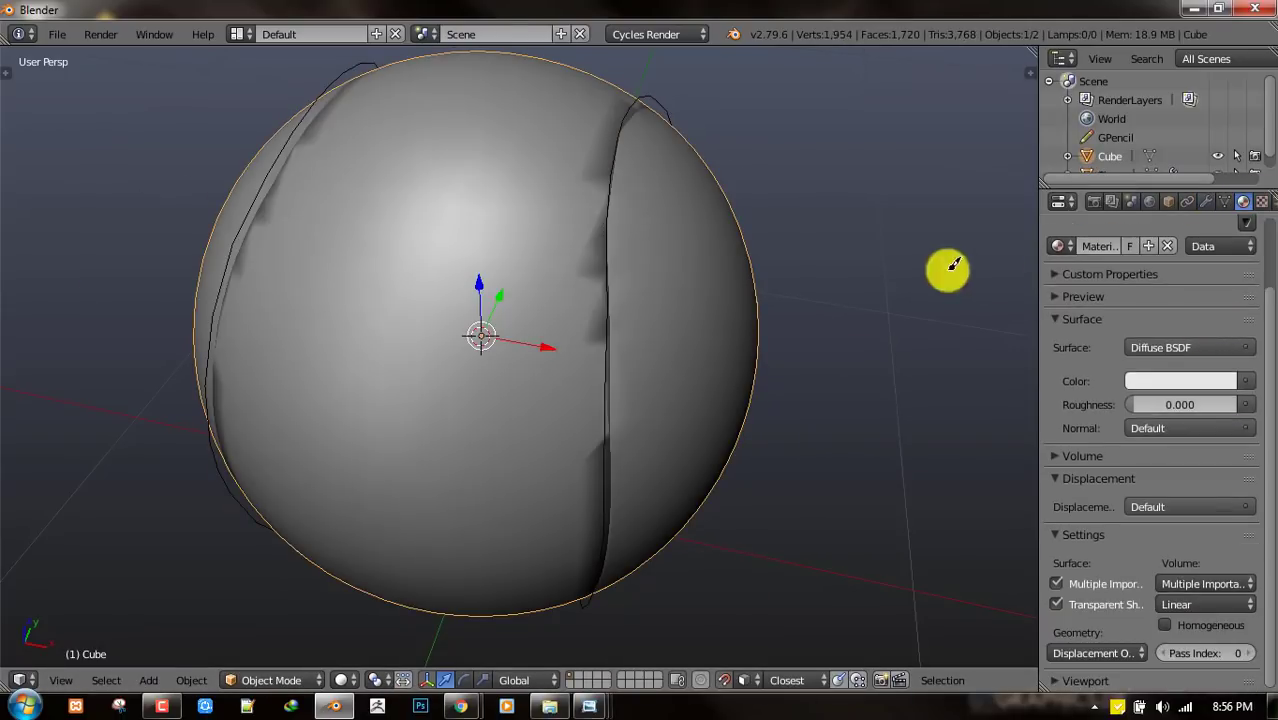
middle_drag(868, 265, 1036, 388)
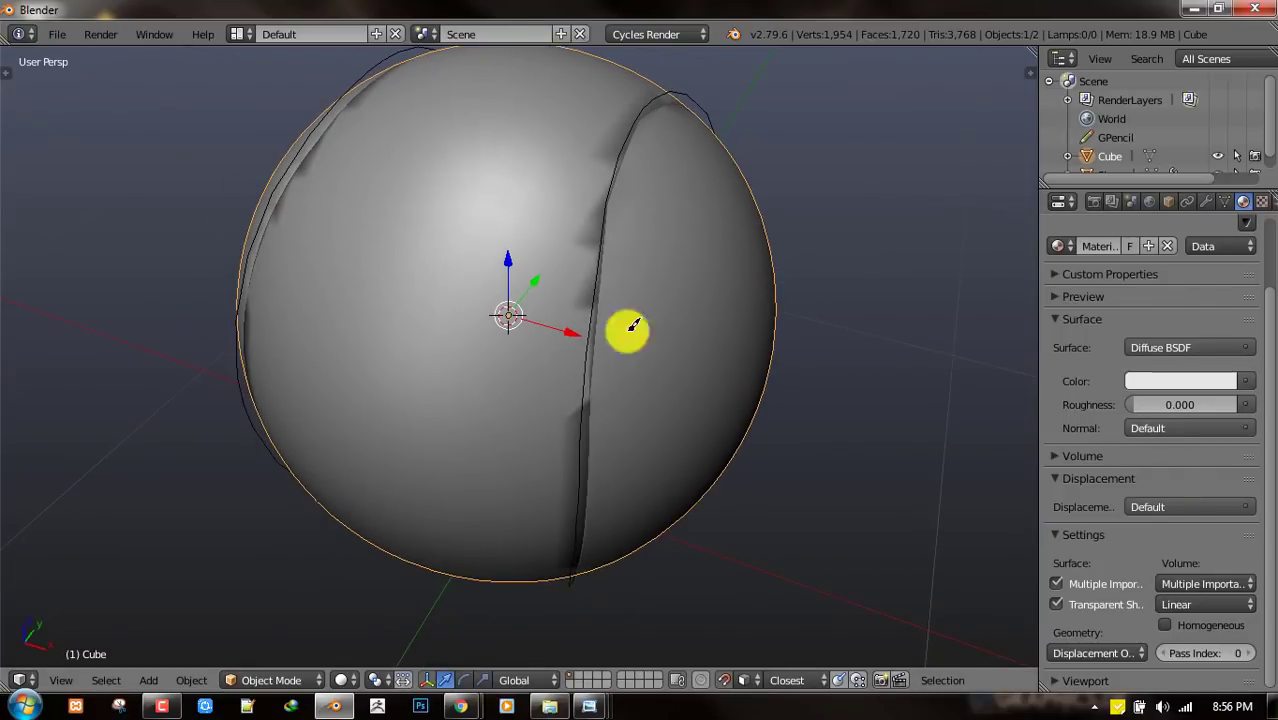
- Set the material's viewport colour to green (R 0.029, G 0.800, B 0.012) and its specular colour to black
click(1119, 678)
scroll(1133, 648, down, 3)
click(1120, 612)
click(993, 405)
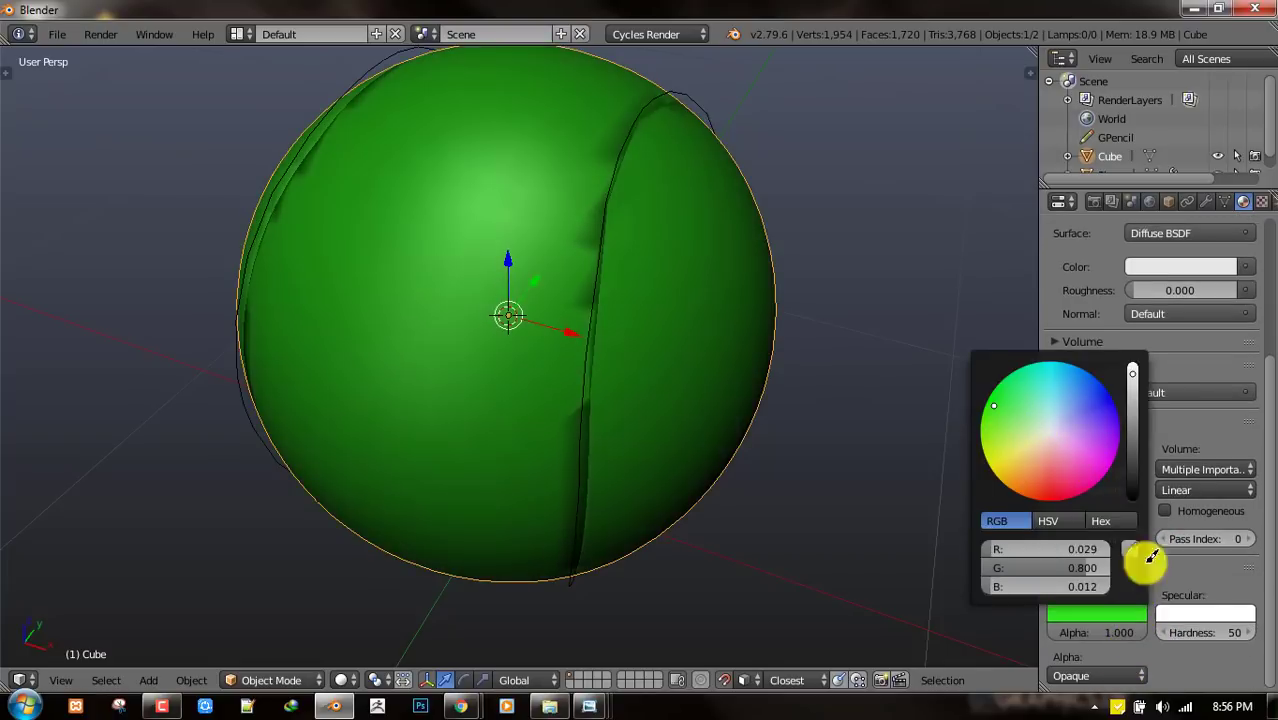
click(1207, 616)
drag(1241, 463, 1235, 580)
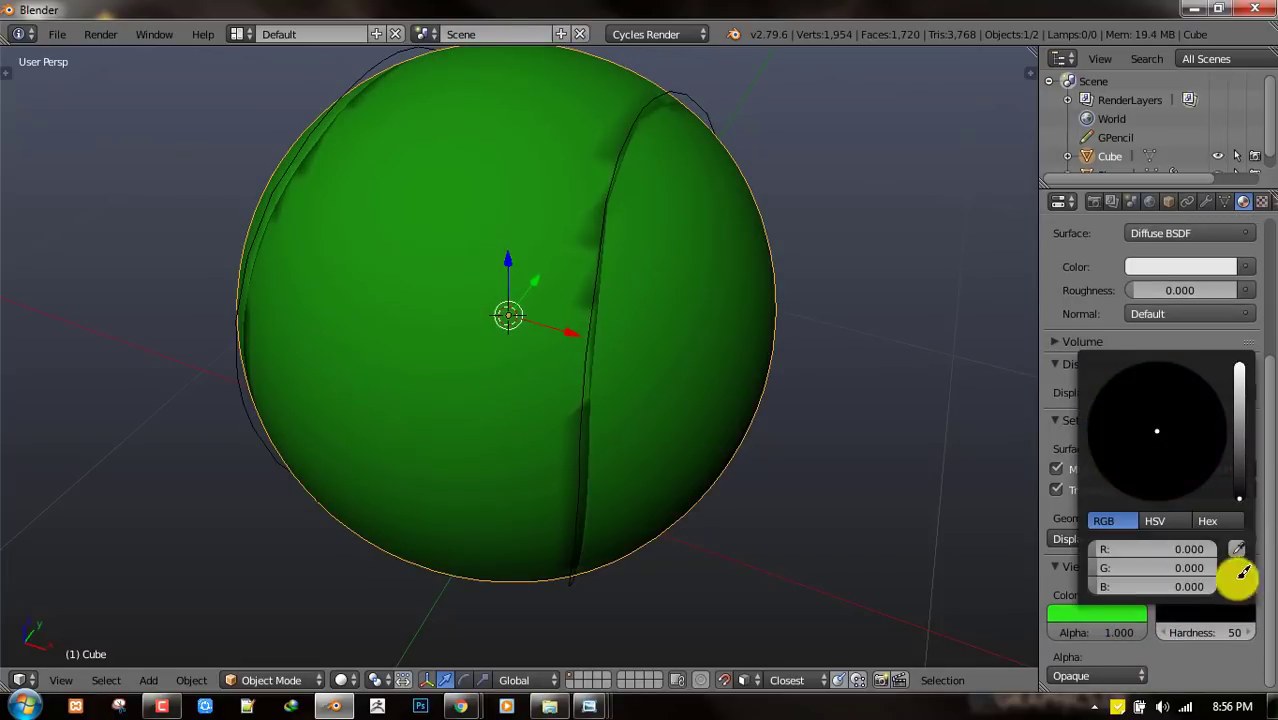
- Select the seam curve, show its modifier settings and enter Edit Mode
right_click(700, 100)
key(Tab)
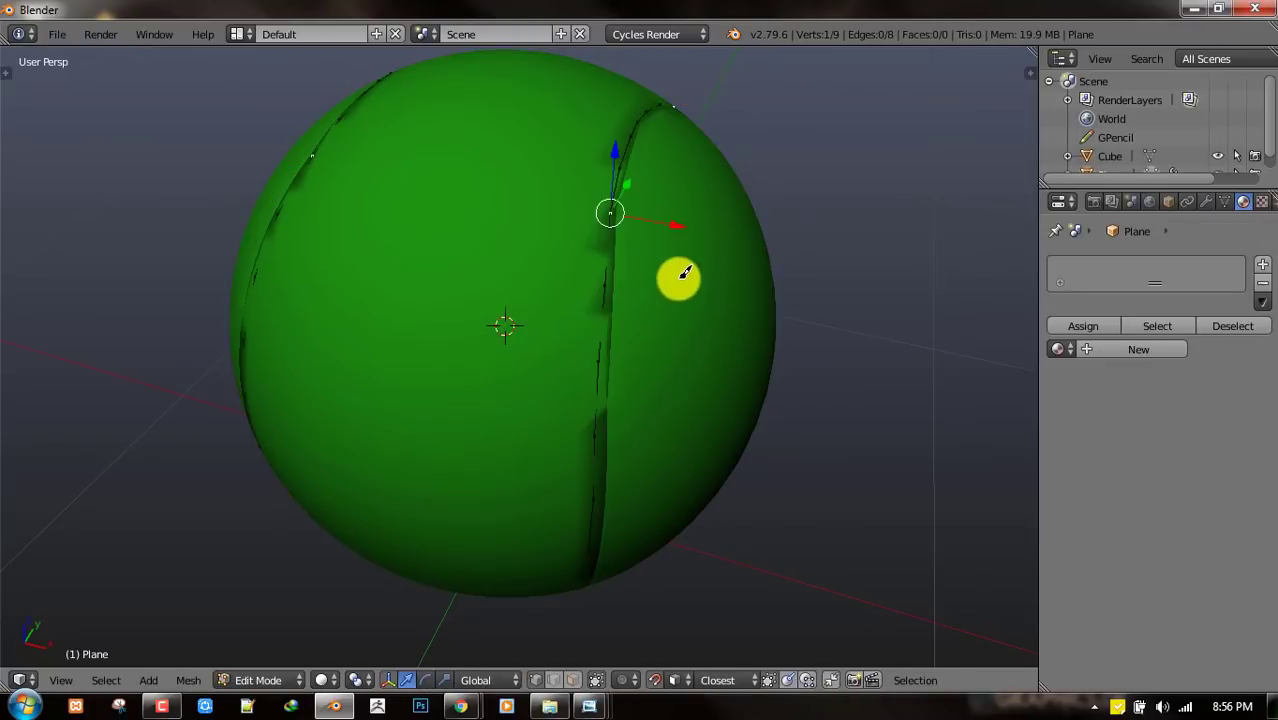
middle_drag(679, 277, 674, 255)
key(Tab)
scroll(675, 255, up, 1)
click(1205, 201)
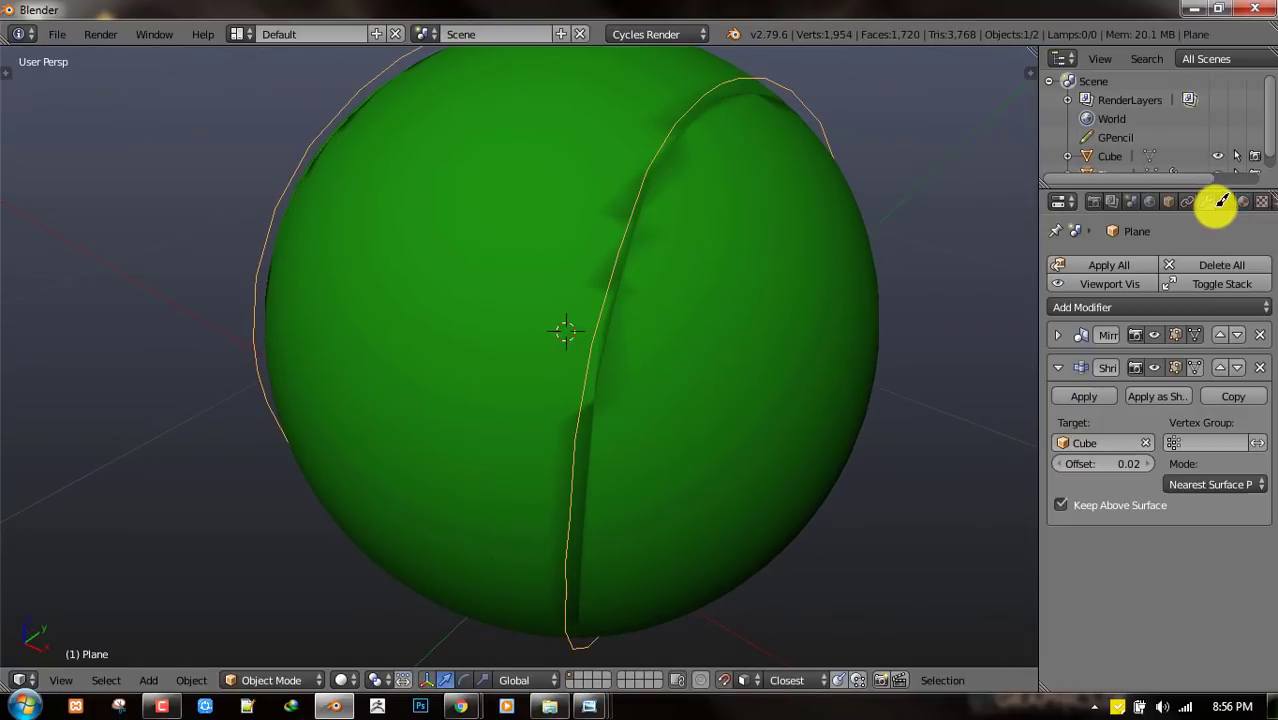
key(Tab)
middle_drag(805, 254, 742, 245)
- Save the file as untitled.blend in the Projects folder on the Desktop
key(ctrl+s)
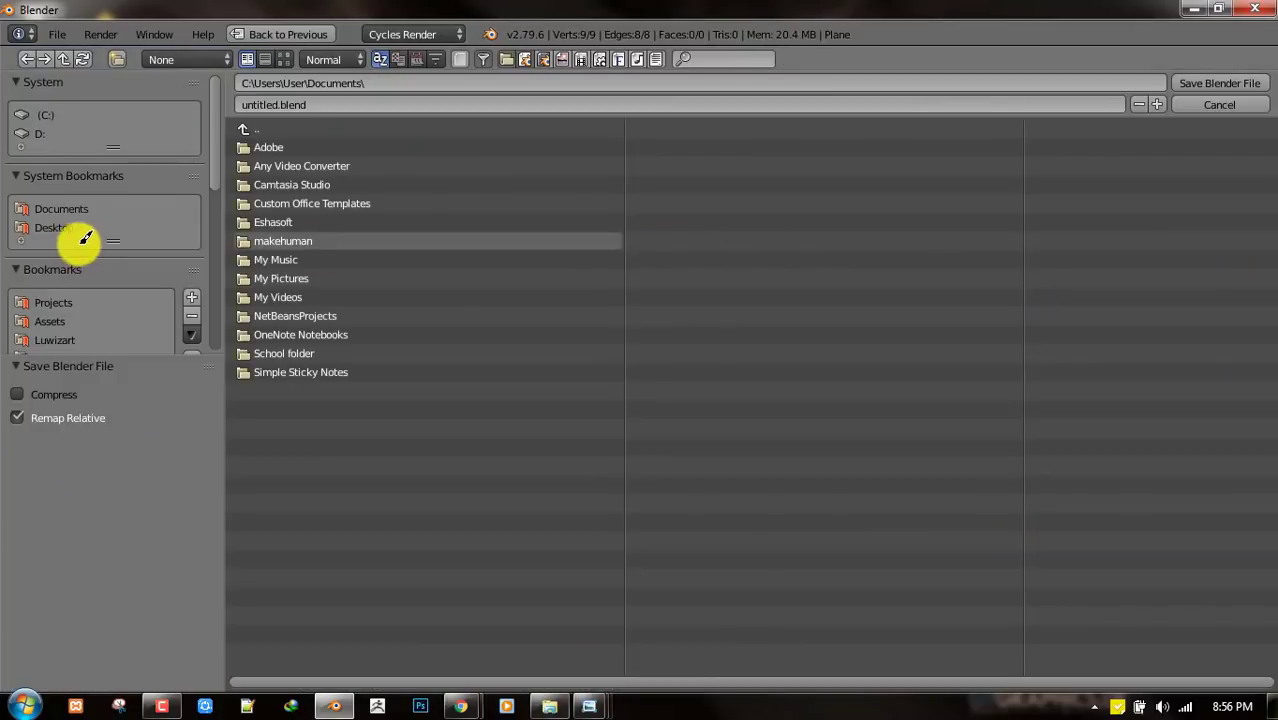
click(81, 227)
click(300, 202)
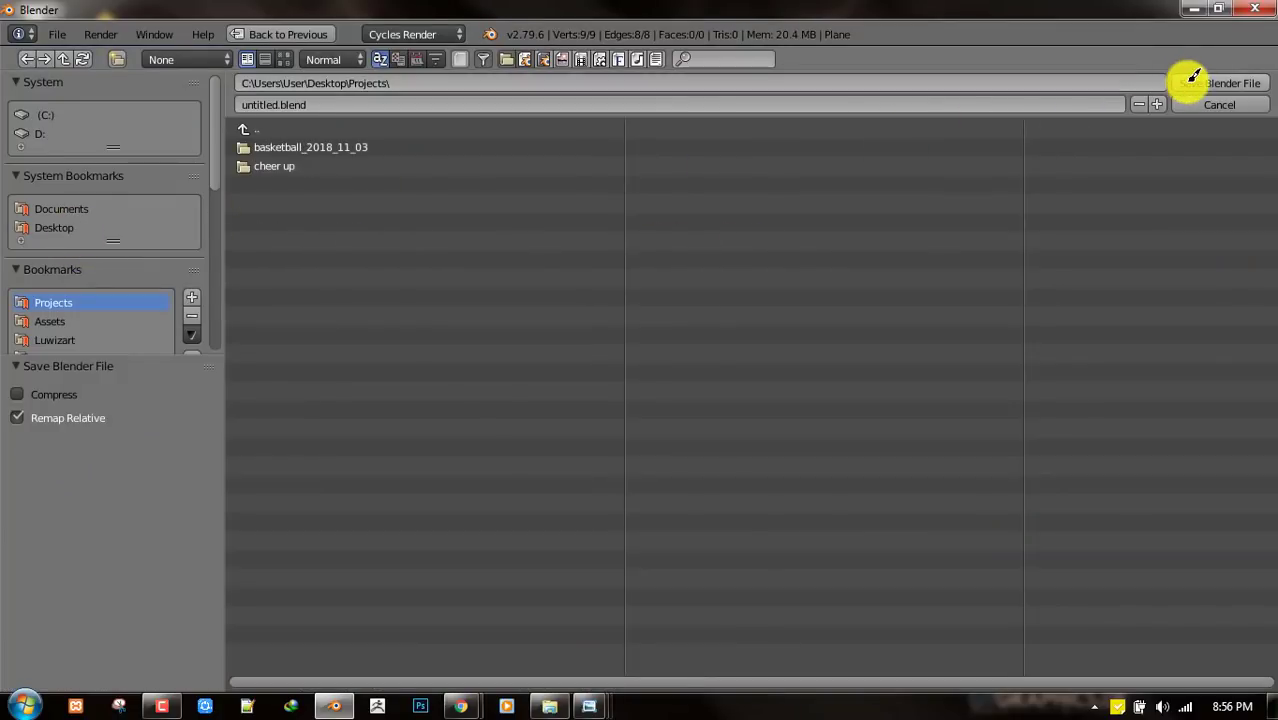
key(Return)
- Lower the Shrinkwrap offset in Object Mode to bring the seam curve closer to the ball's surface
middle_drag(707, 280, 780, 300)
key(Tab)
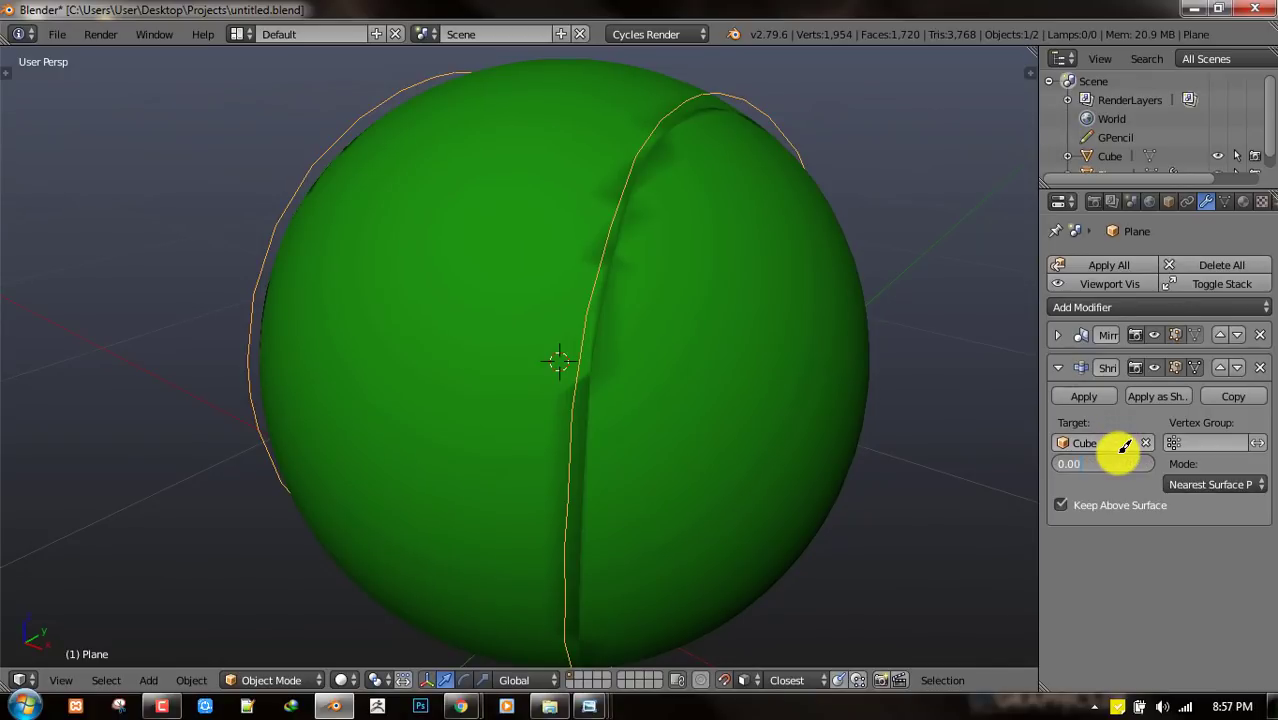
key(Return)
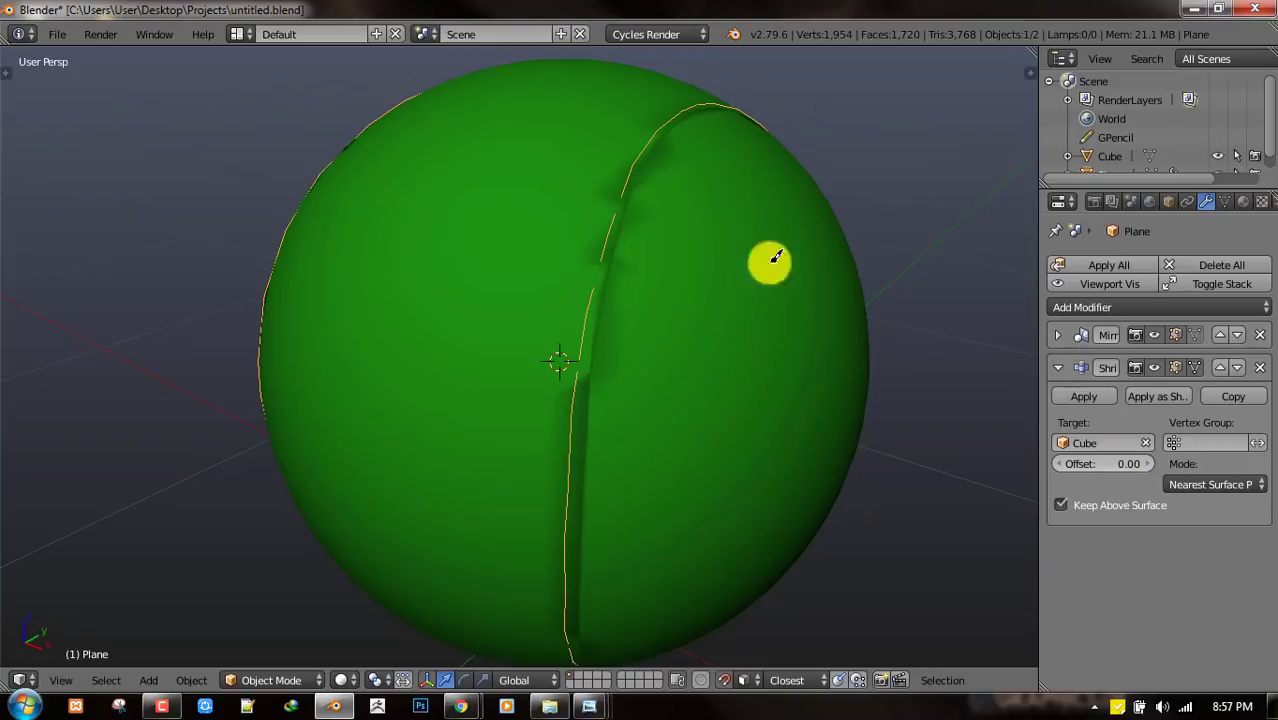
- Duplicate the upper four-vertex section of the seam curve and place the copy along the opposite edge of the seam
key(Tab)
middle_drag(765, 262, 670, 212)
key(a)
middle_drag(667, 150, 690, 251)
right_click(707, 170)
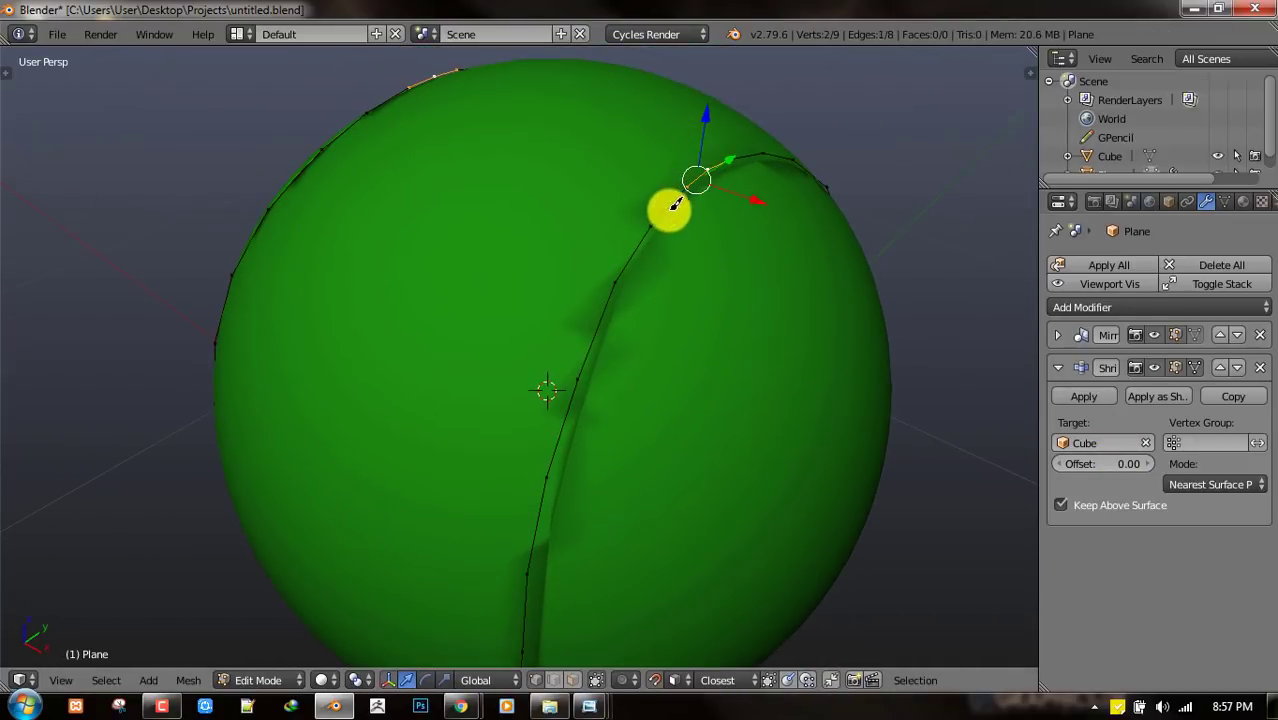
shift+right_click(658, 254)
key(e)
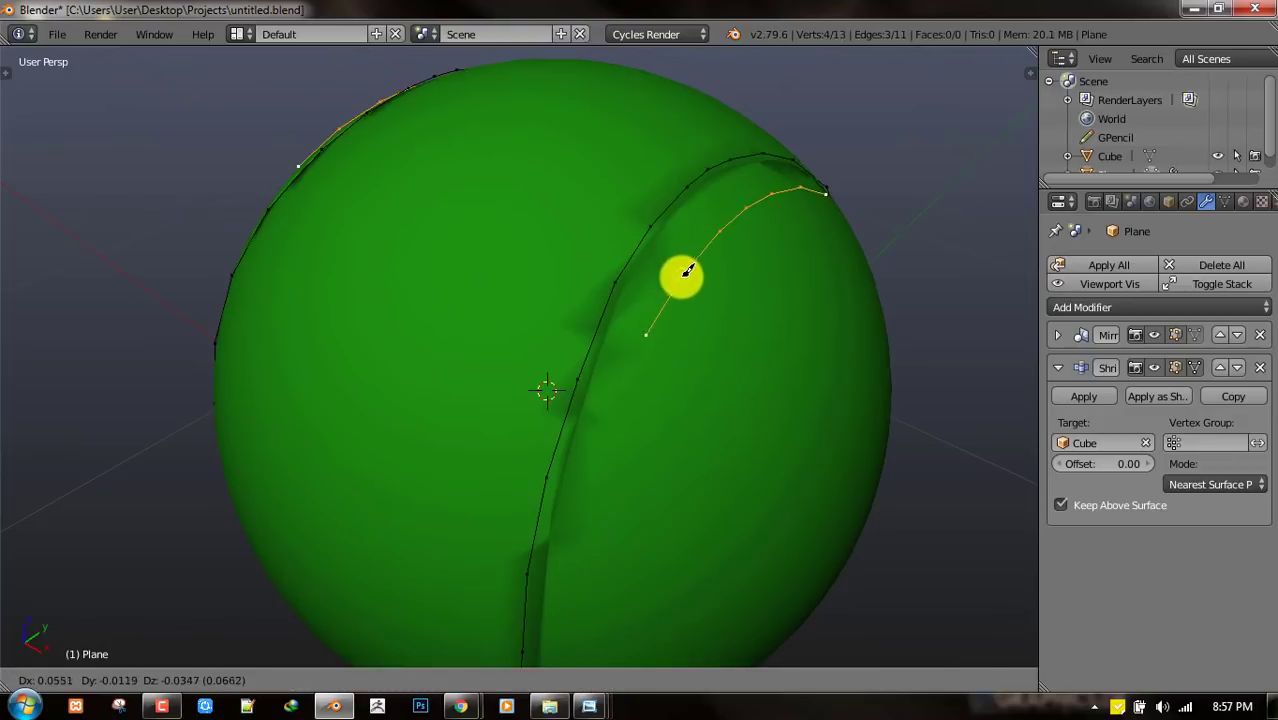
click(661, 248)
- Reposition the lower end vertex of the copied seam edge and extrude two more vertices down along the groove's opposite edge
right_click(628, 305)
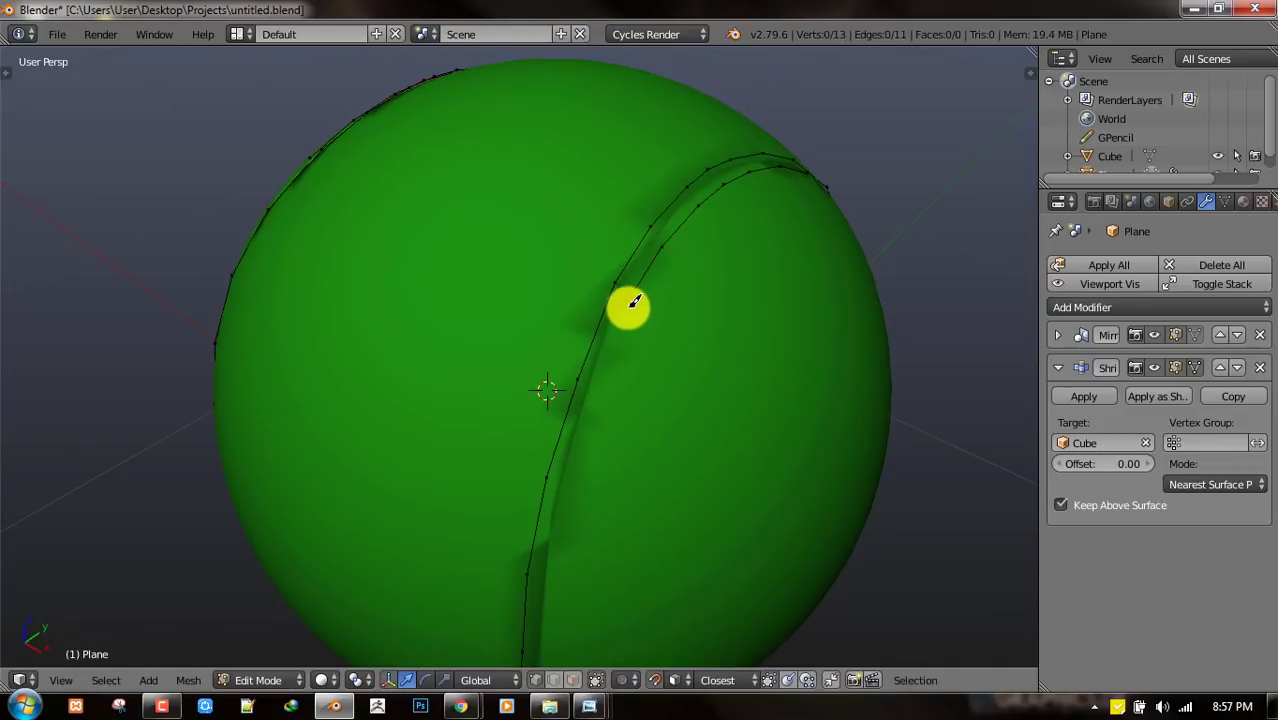
key(g)
click(636, 287)
key(e)
click(600, 380)
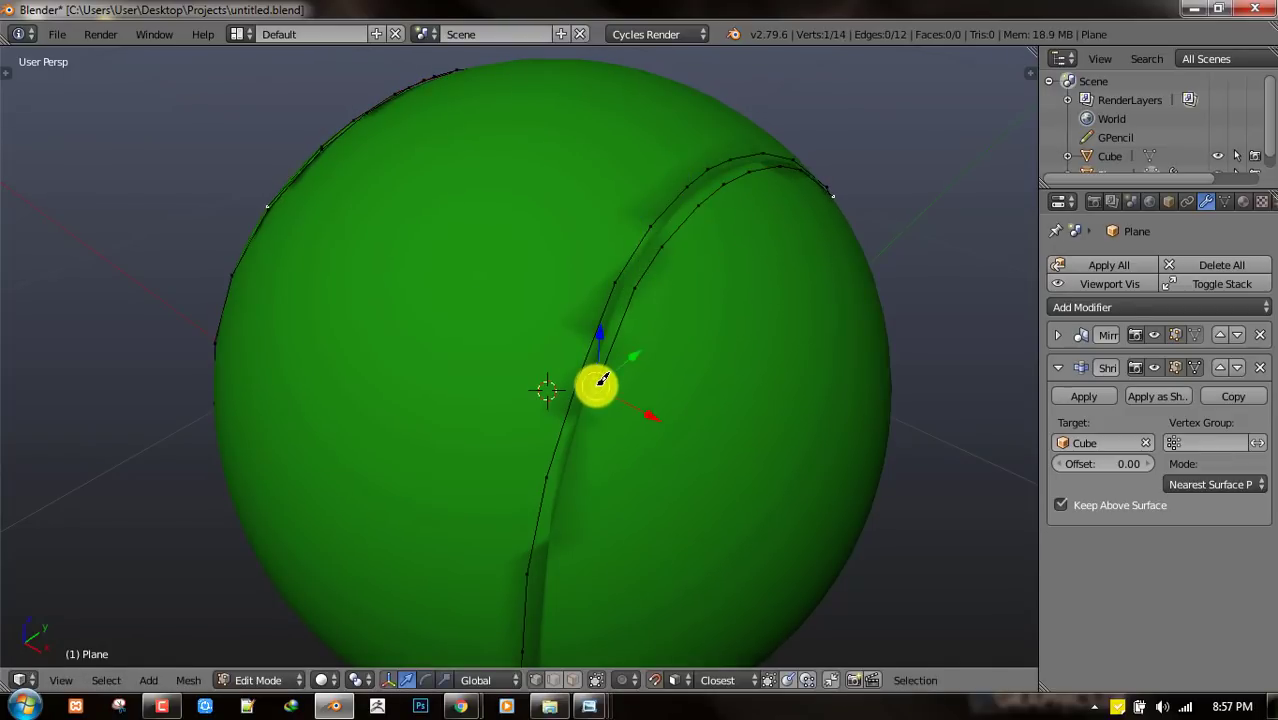
middle_drag(596, 382, 599, 265)
key(e)
click(578, 343)
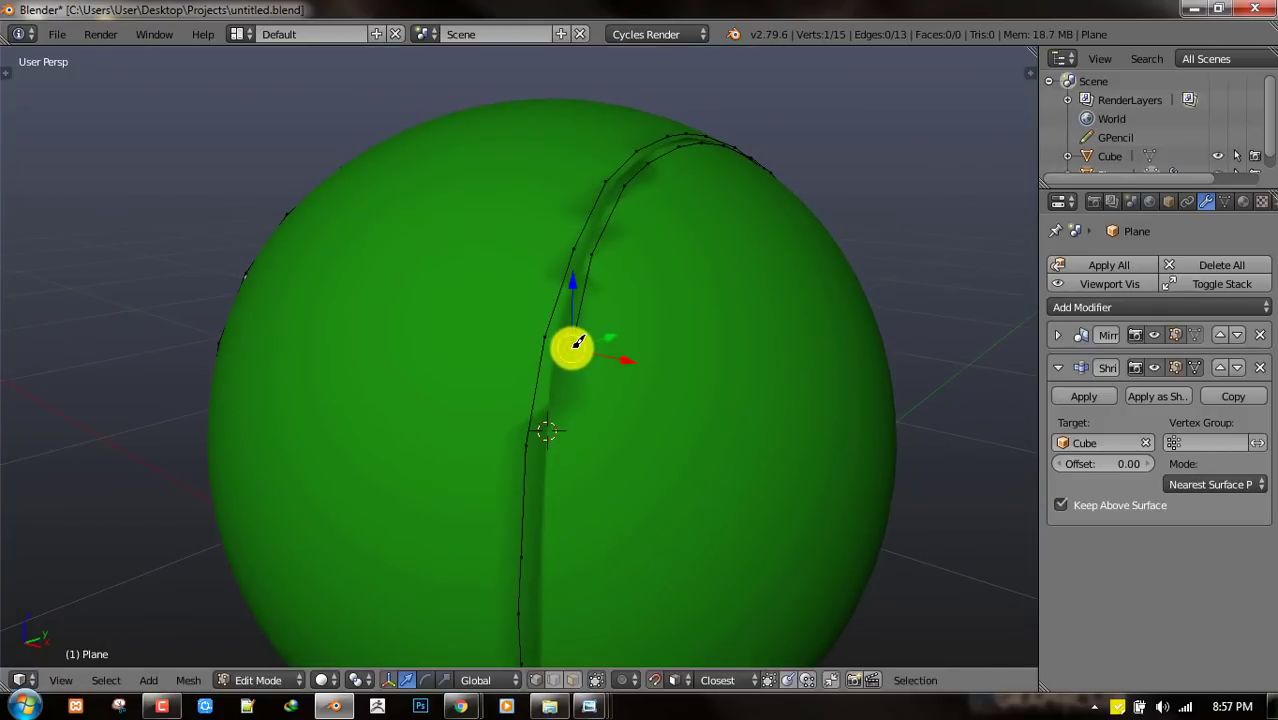
- Continue the second seam edge with three more extruded vertices down the side of the ball to meet its mirrored part
key(e)
click(560, 440)
middle_drag(560, 440, 570, 286)
key(e)
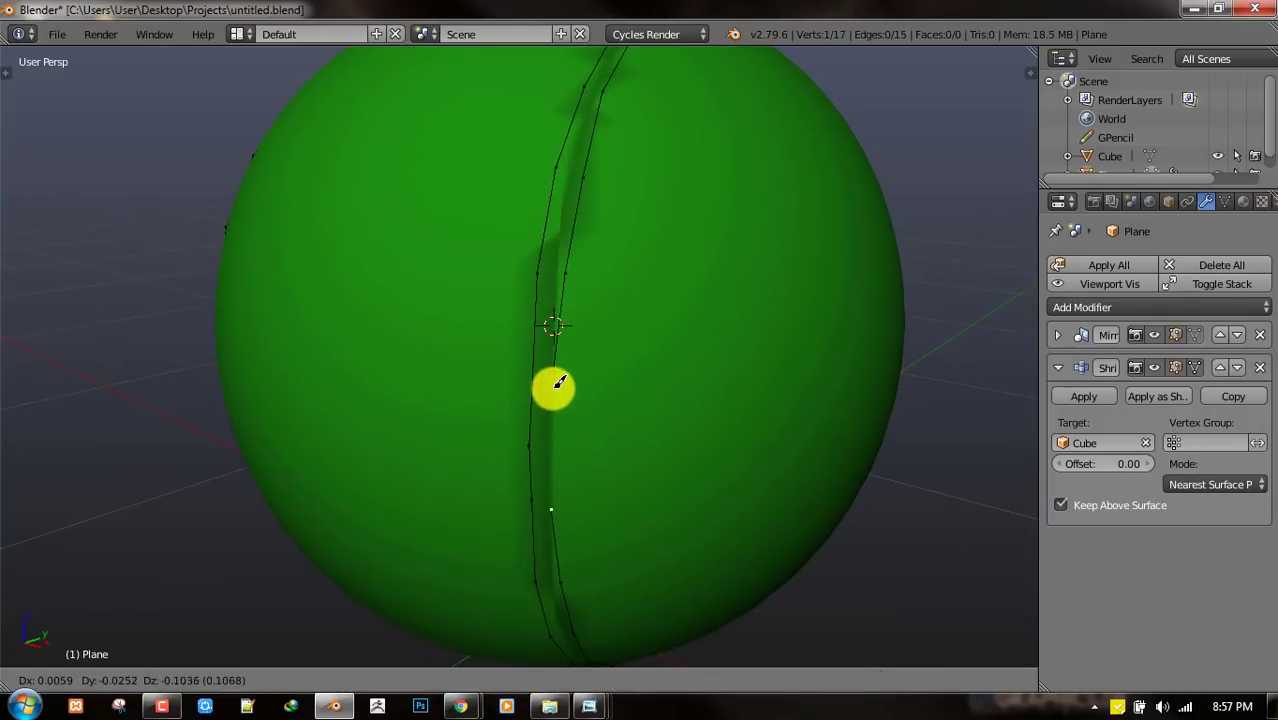
click(553, 470)
key(e)
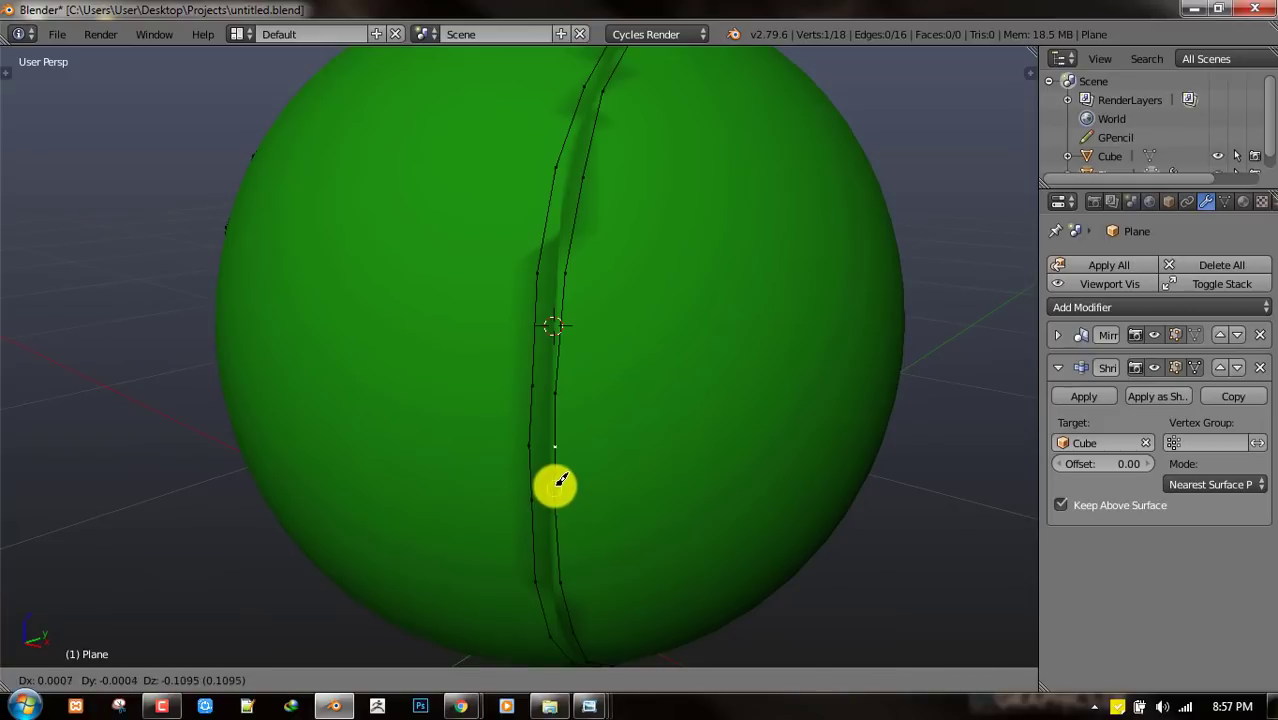
click(552, 484)
key(a)
- Extrude the top edge of the seam's inner curve three times across the top of the ball towards the mirrored seam
middle_drag(719, 237, 644, 309)
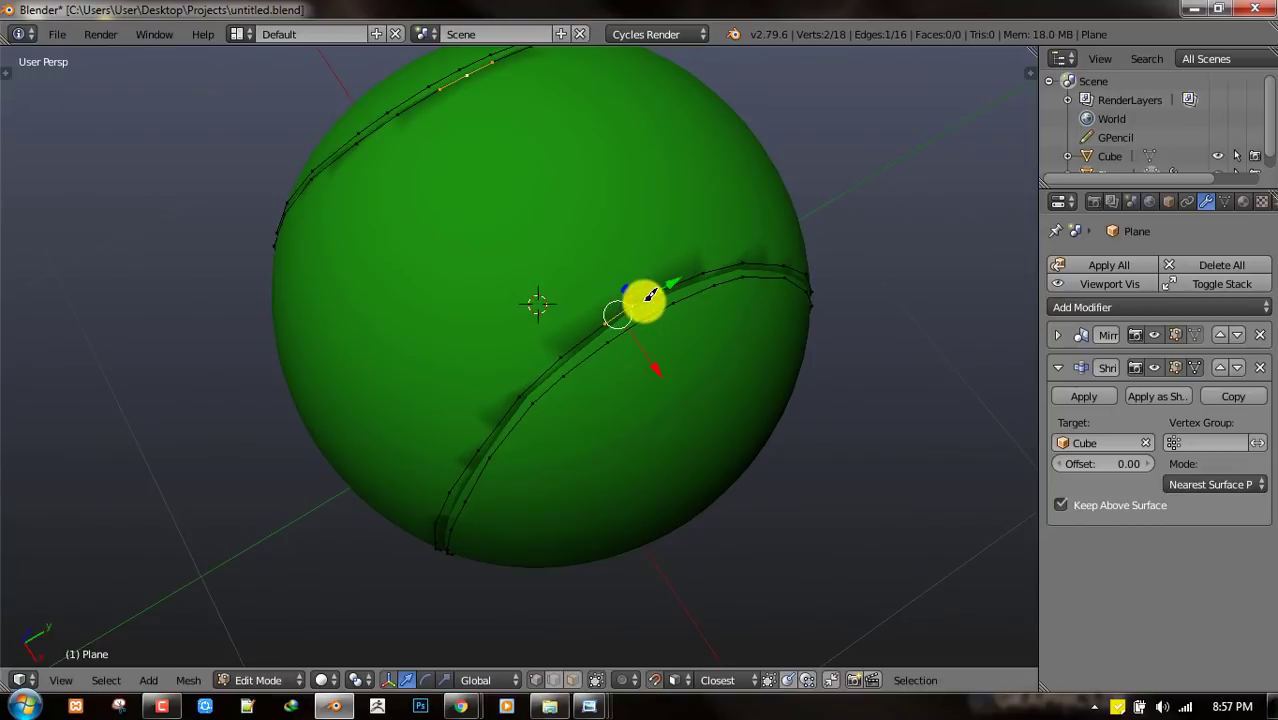
key(e)
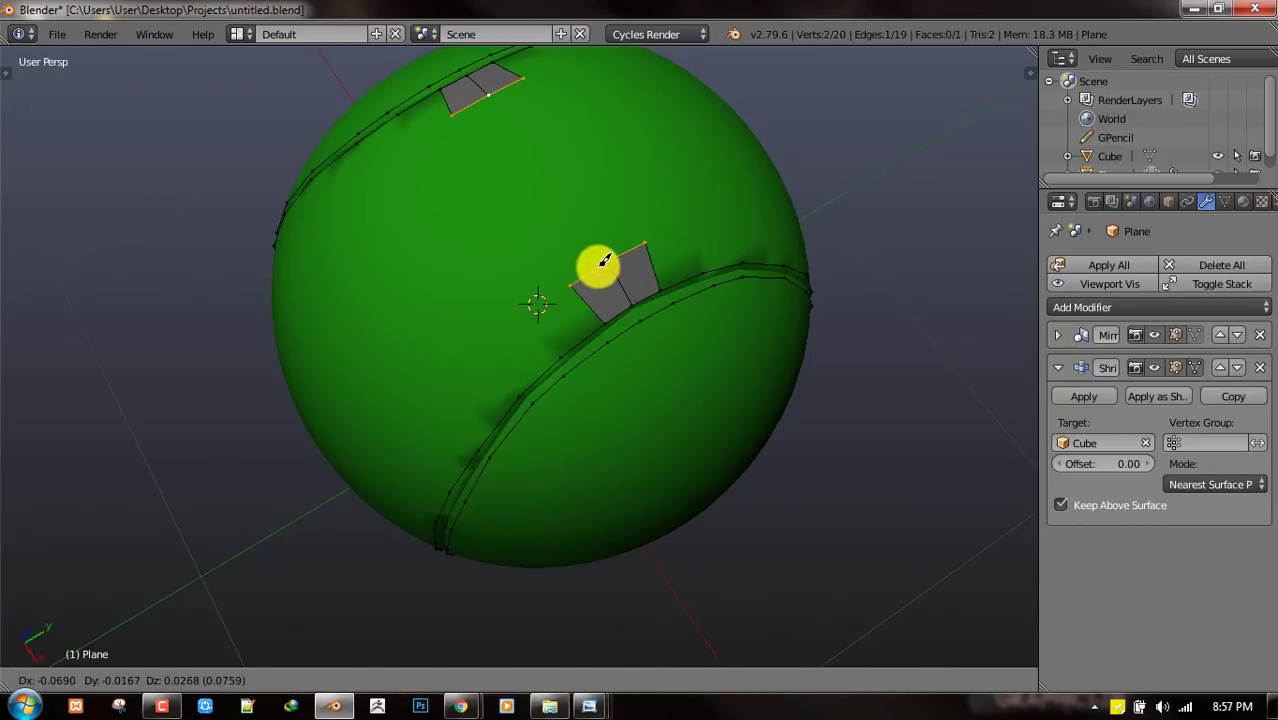
click(603, 264)
key(e)
click(562, 197)
key(e)
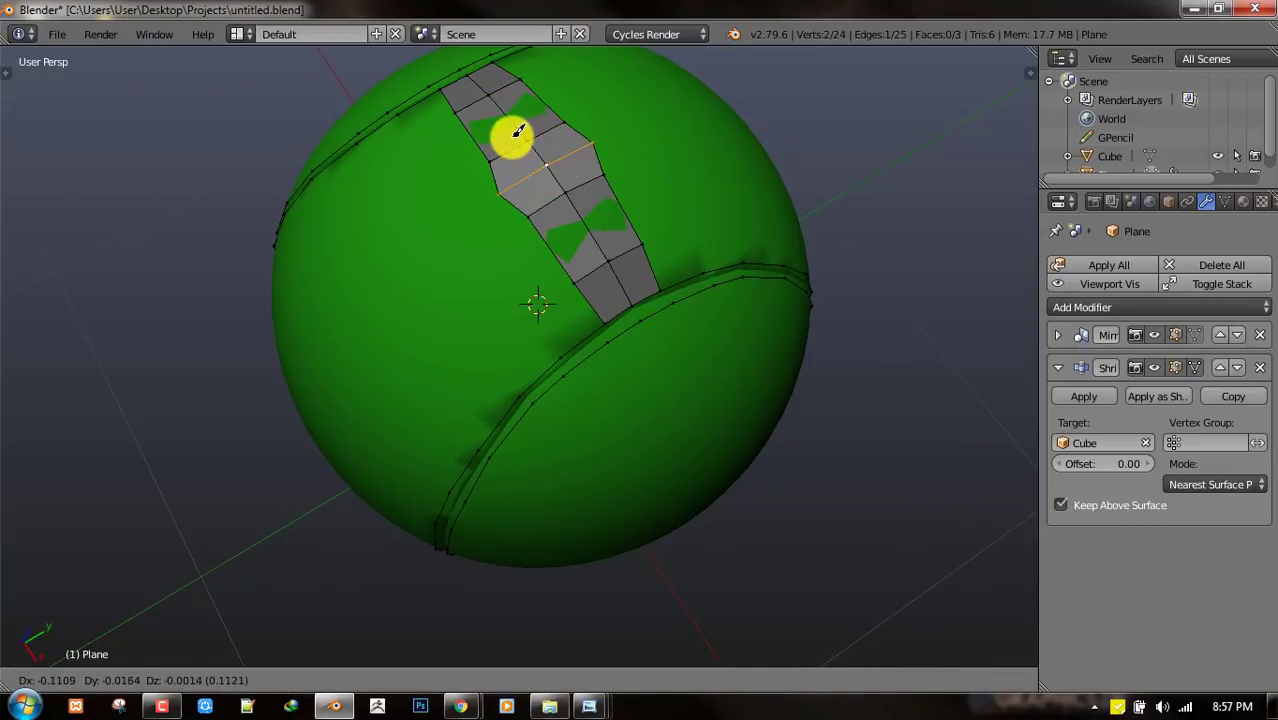
click(521, 134)
- Fill a face between the two seam edges at the base of the new cross strip
scroll(659, 339, up, 2)
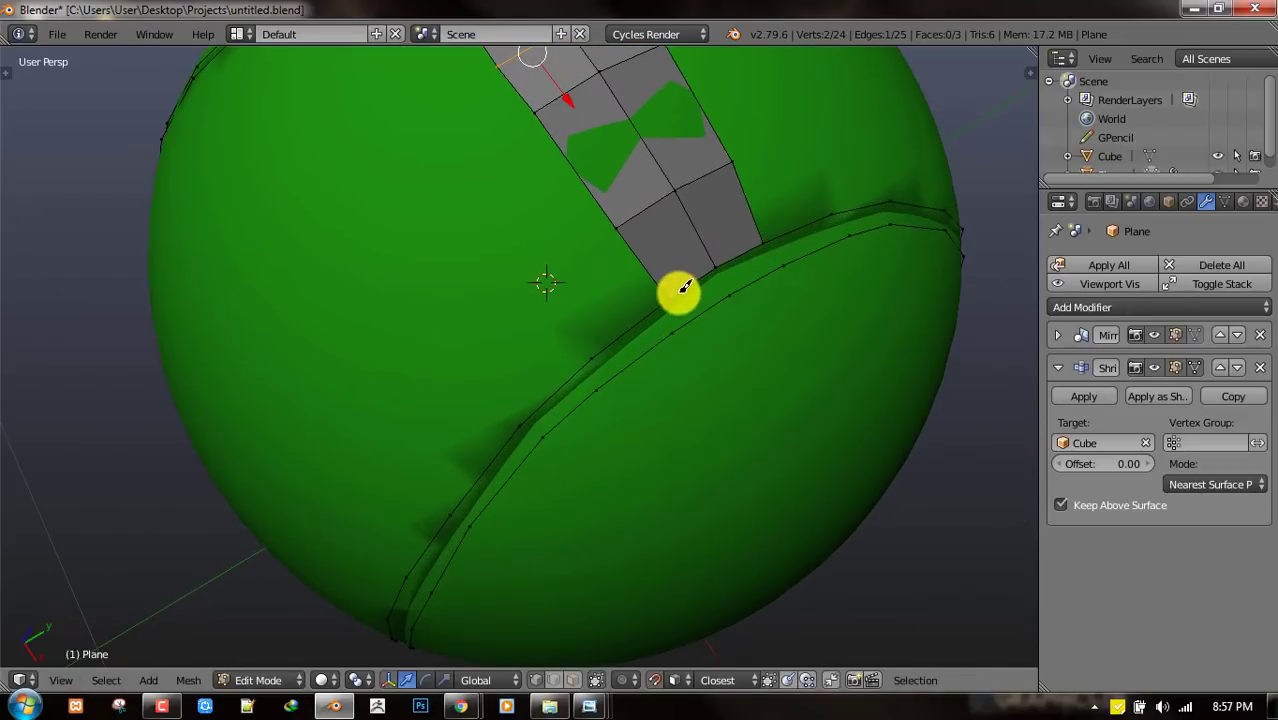
right_click(675, 296)
shift+right_click(672, 342)
shift+right_click(738, 308)
shift+right_click(715, 256)
key(f)
middle_drag(762, 314, 711, 257)
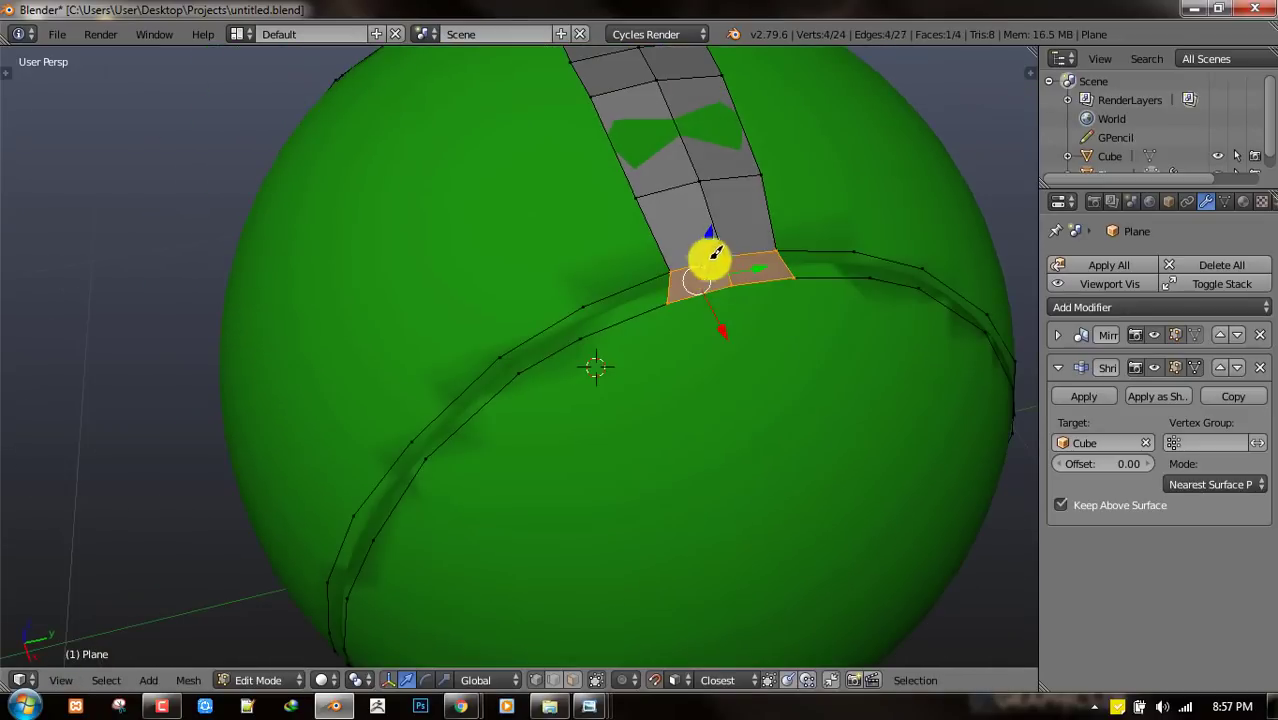
- Add one lengthwise loop cut along the strip over the top of the ball
key(ctrl+r)
click(705, 247)
click(704, 248)
key(a)
mouse_move(680, 296)
right_down()
mouse_move(720, 280)
mouse_move(686, 298)
right_up()
key(a)
scroll(732, 312, down, 2)
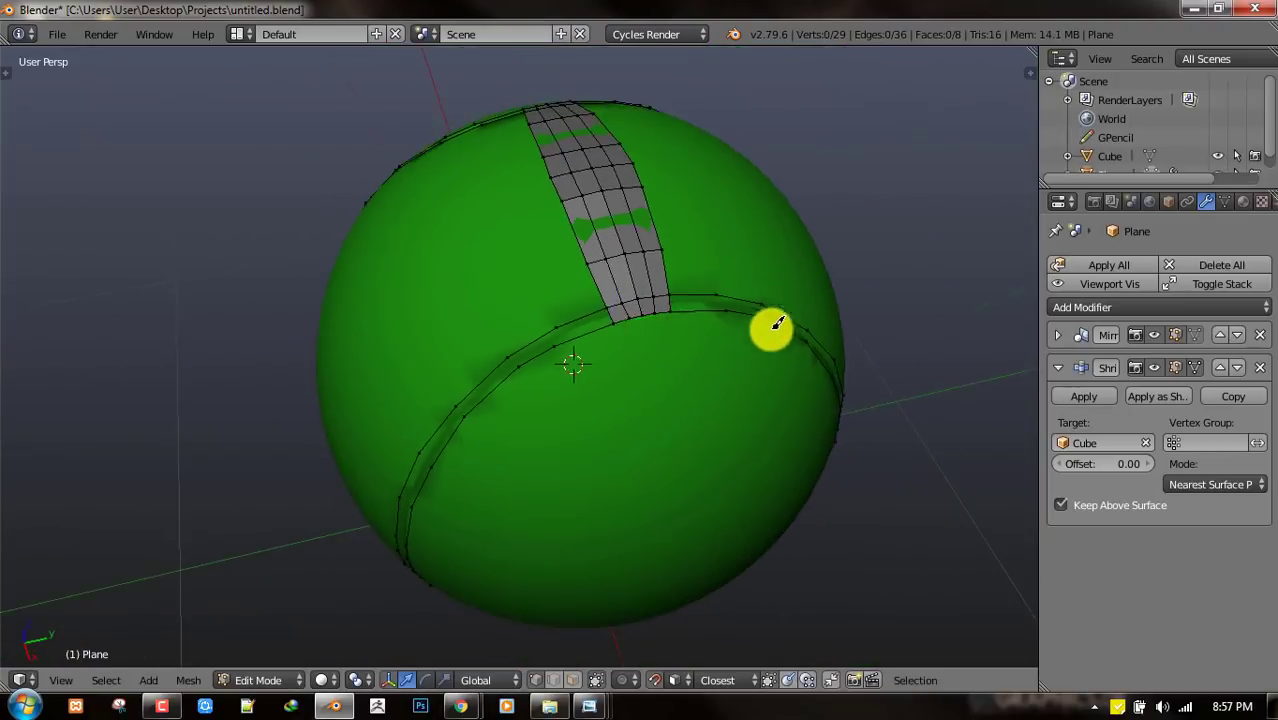
middle_drag(778, 323, 599, 185)
- Slide the crosswise edge loop nearest the middle of the top strip and add another crosswise loop beside it
alt+right_click(578, 193)
key(g)
key(g)
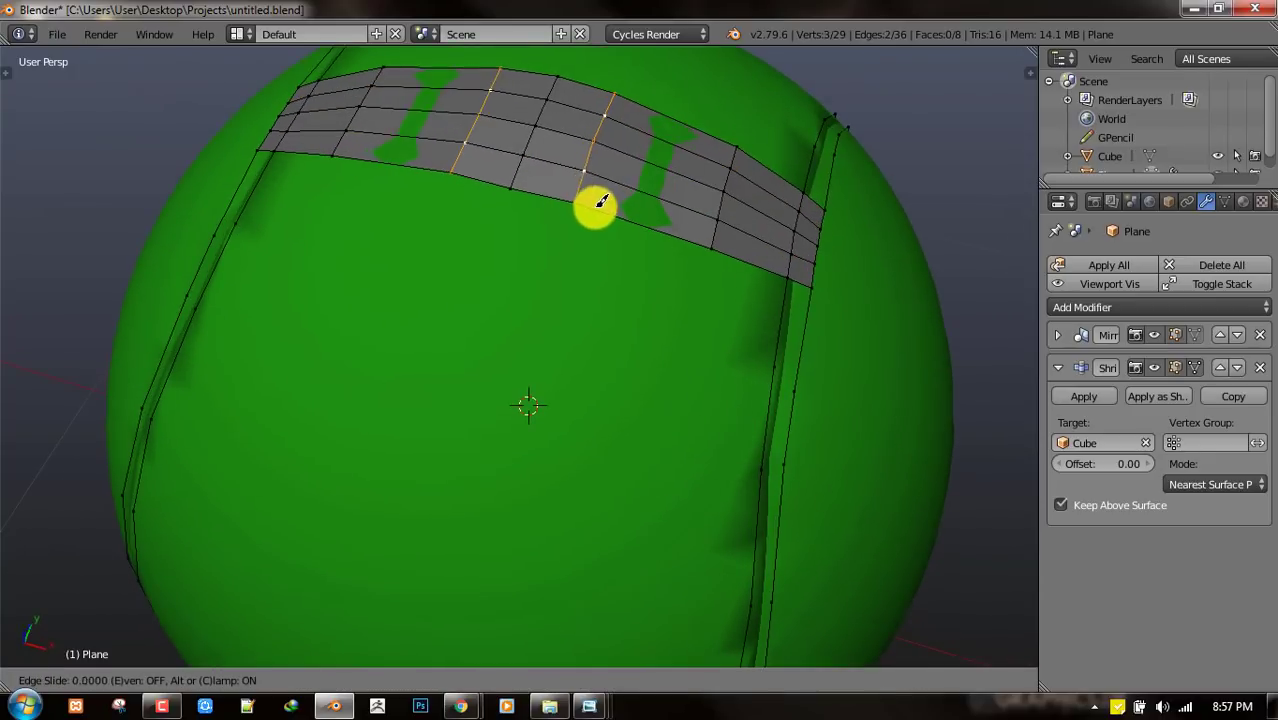
click(562, 152)
key(a)
scroll(594, 224, down, 3)
middle_drag(596, 228, 586, 247)
scroll(580, 243, up, 2)
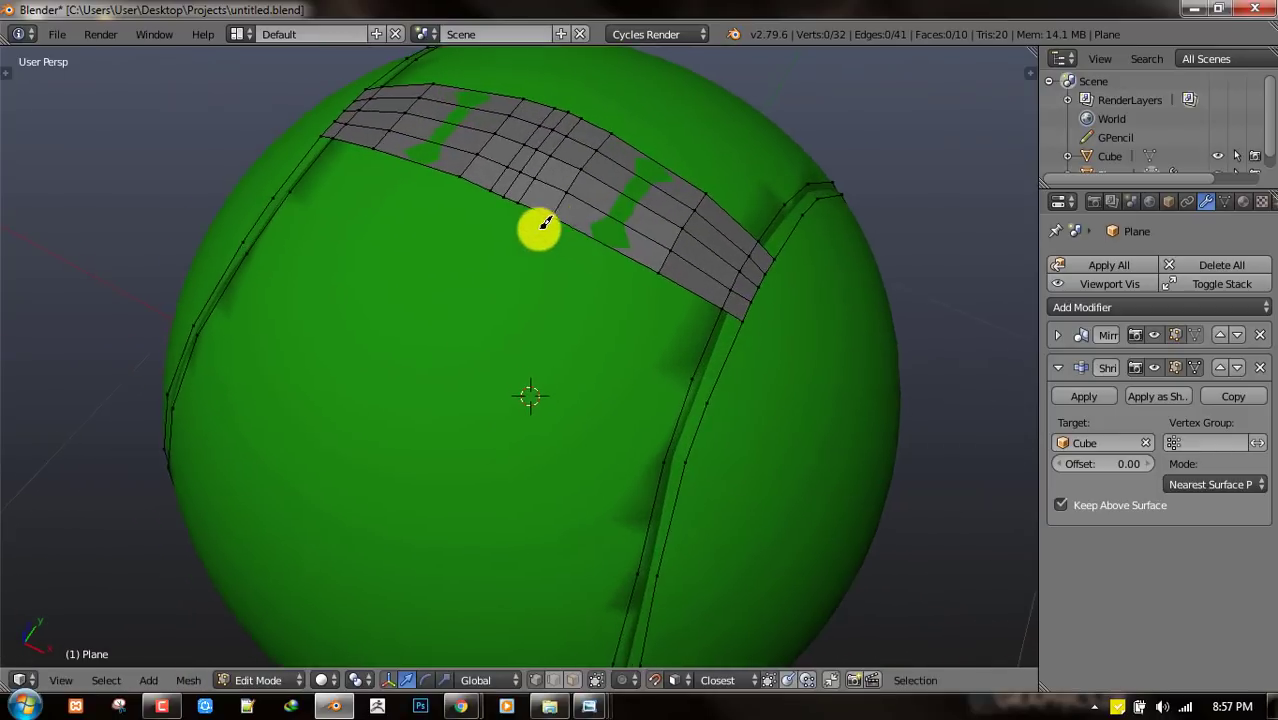
middle_drag(835, 345, 745, 271)
- Straighten the top strip's added lengthwise loop by scaling it to 0 on Y and slide it towards the centre line
right_click(750, 197)
alt+right_click(755, 278)
key(s)
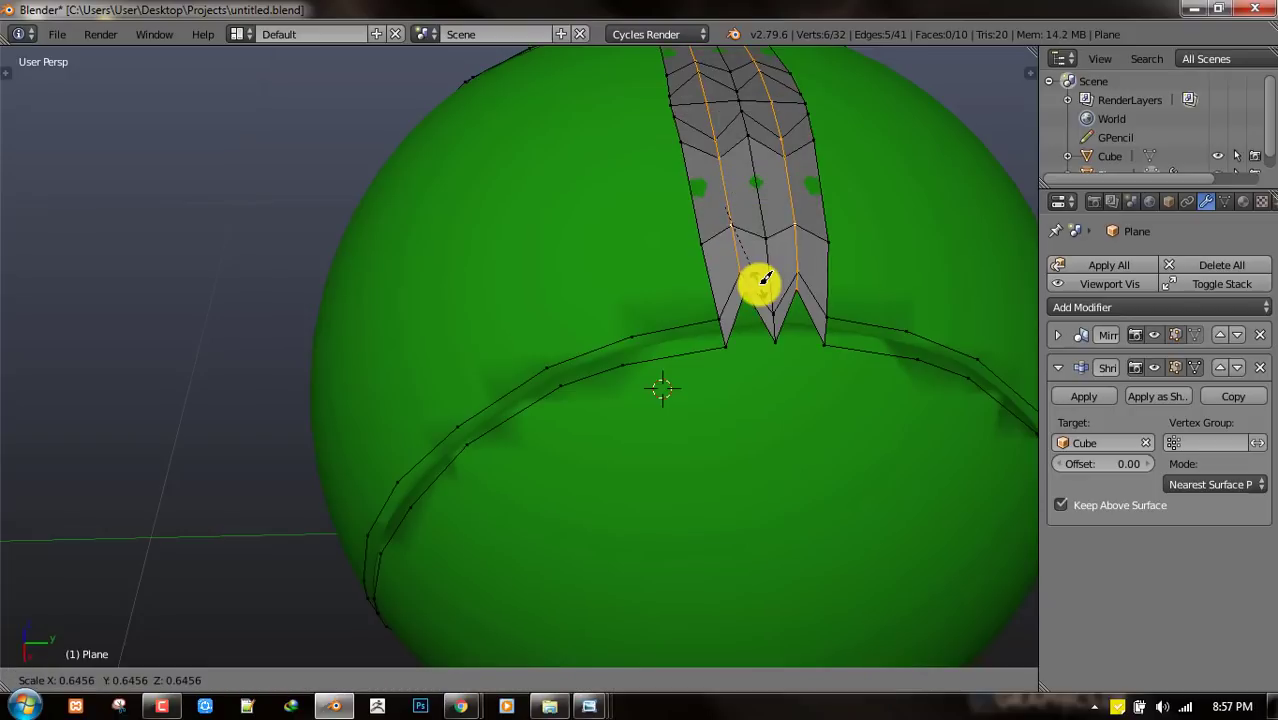
key(y)
key(0)
key(Return)
key(g)
key(g)
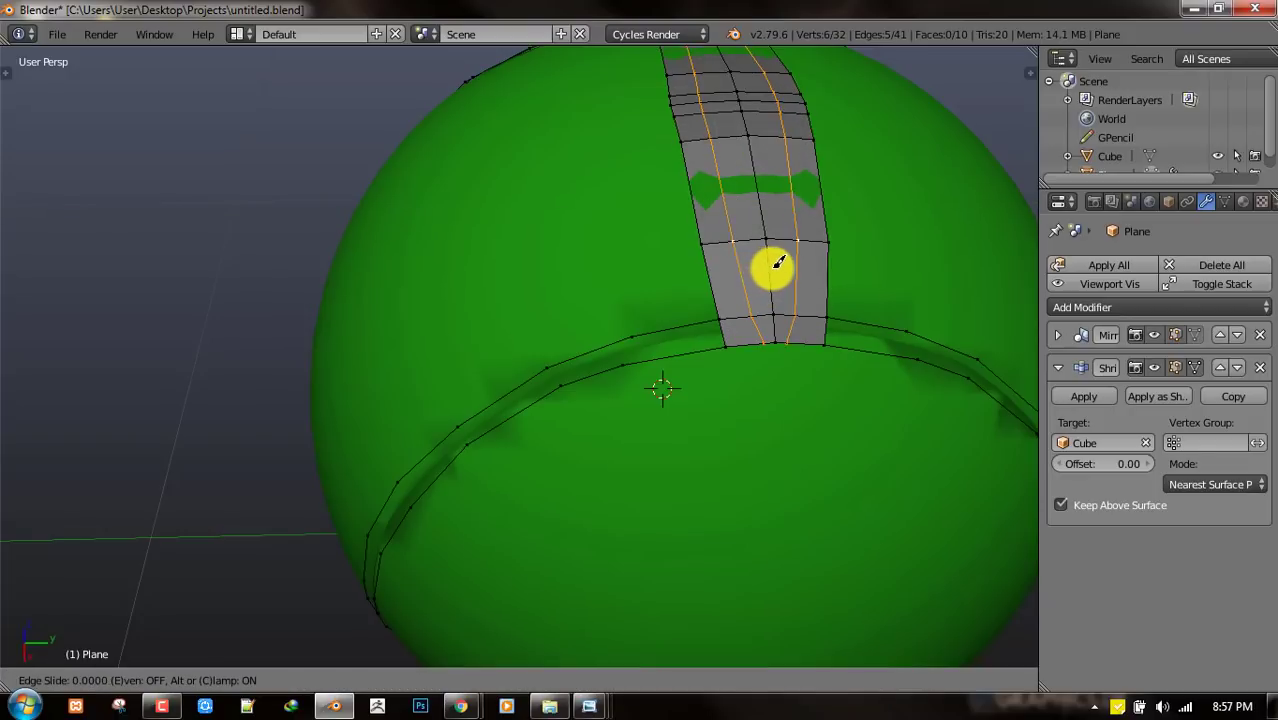
click(777, 268)
- Move the end vertex of the lengthwise loop at the seam to line it up with the loop above
right_click(768, 350)
key(g)
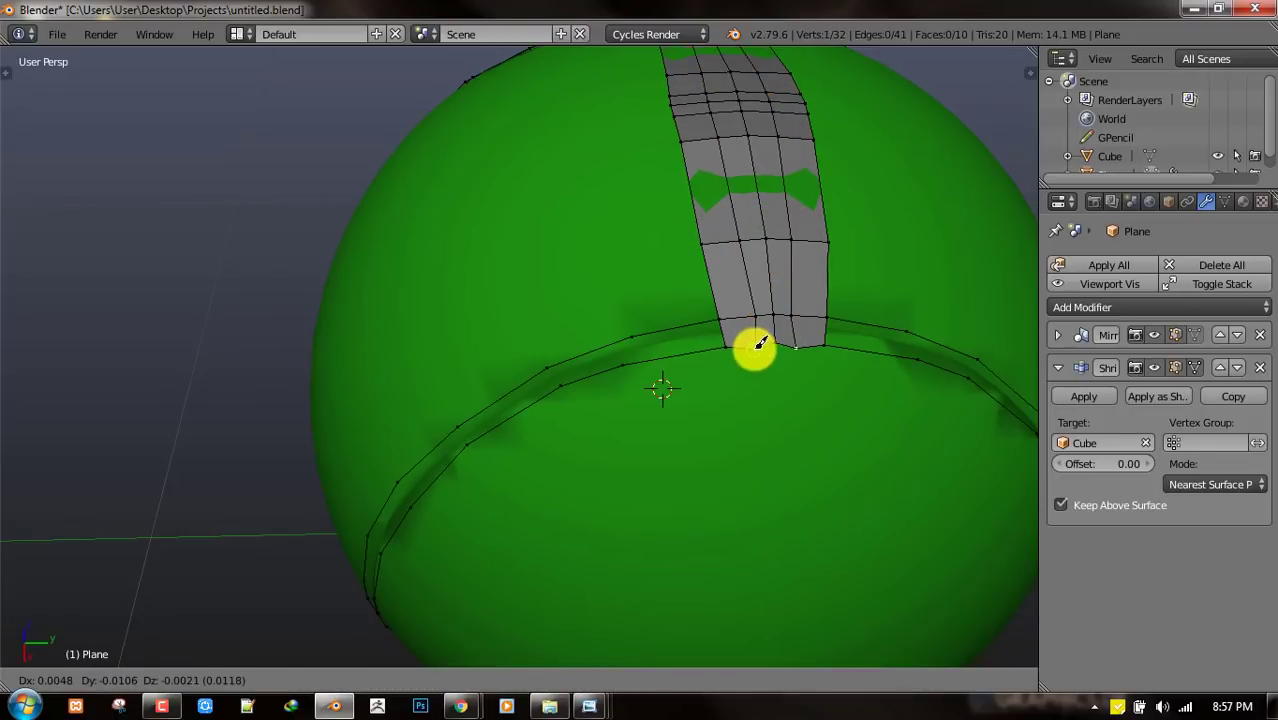
click(765, 341)
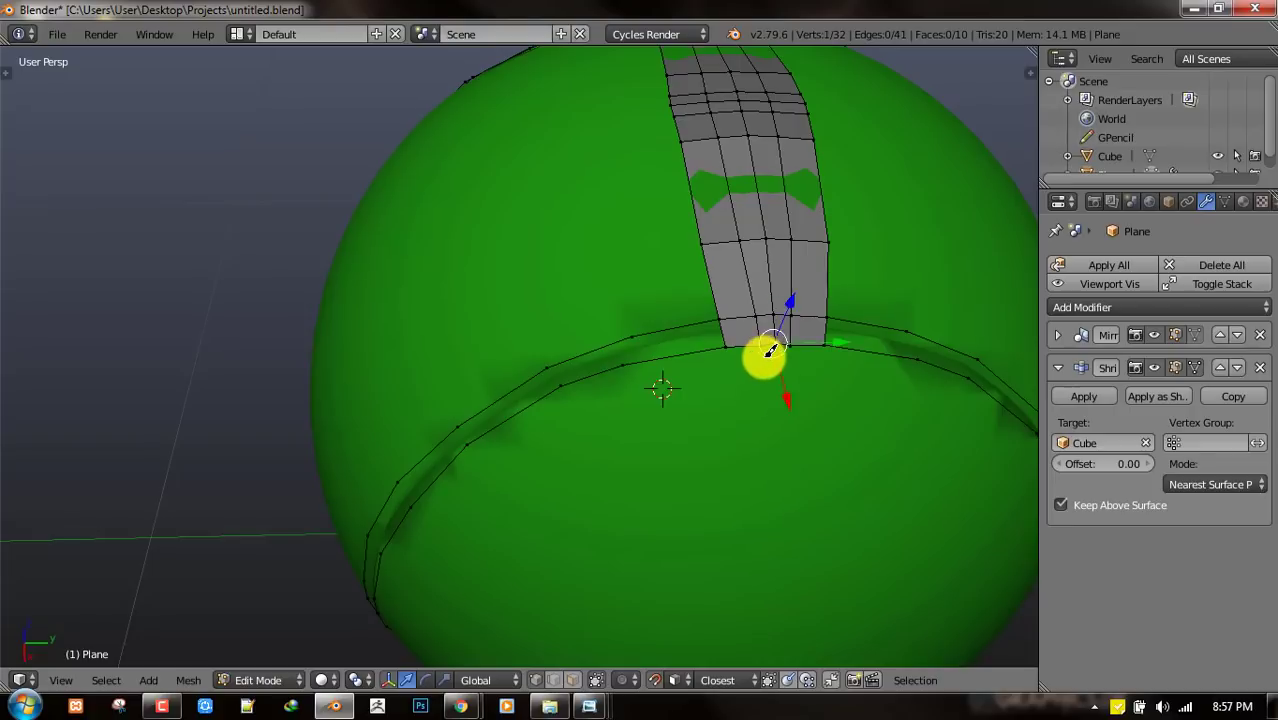
- Extrude the narrow central edge at the strip's end past the seam onto the side of the ball
shift+right_click(765, 335)
middle_drag(784, 399, 750, 285)
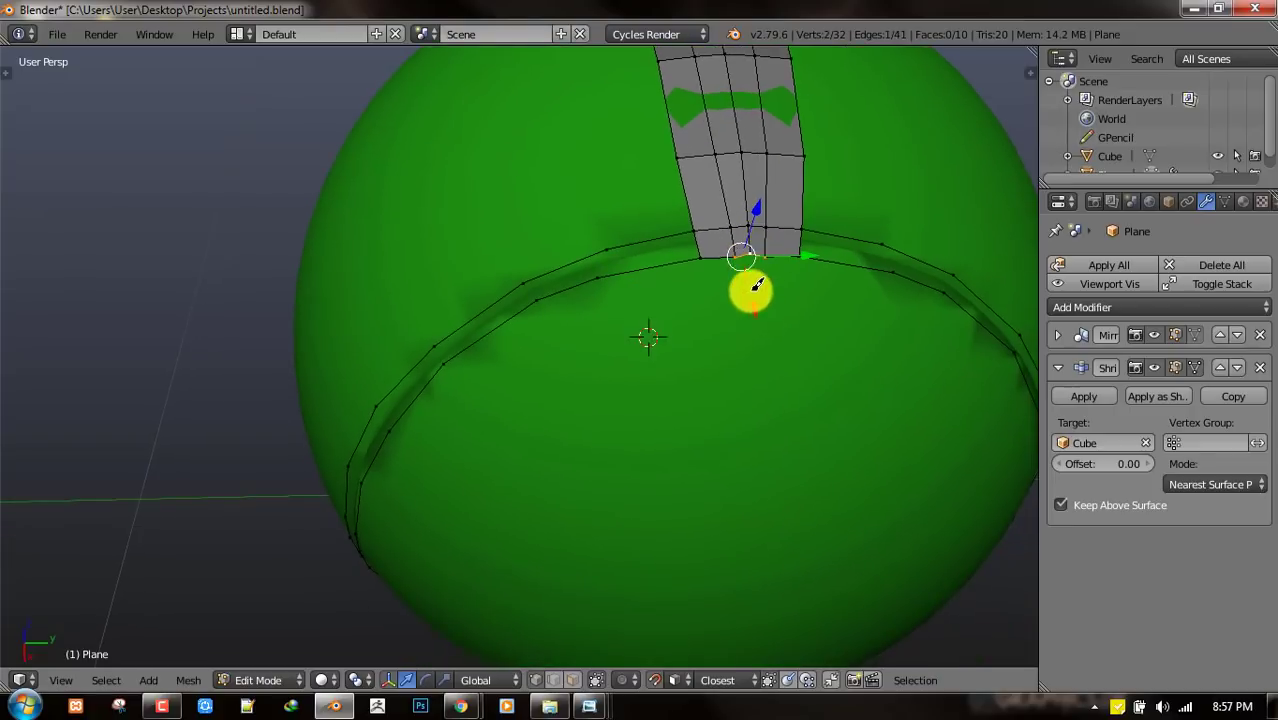
key(e)
click(737, 394)
scroll(739, 440, down, 3)
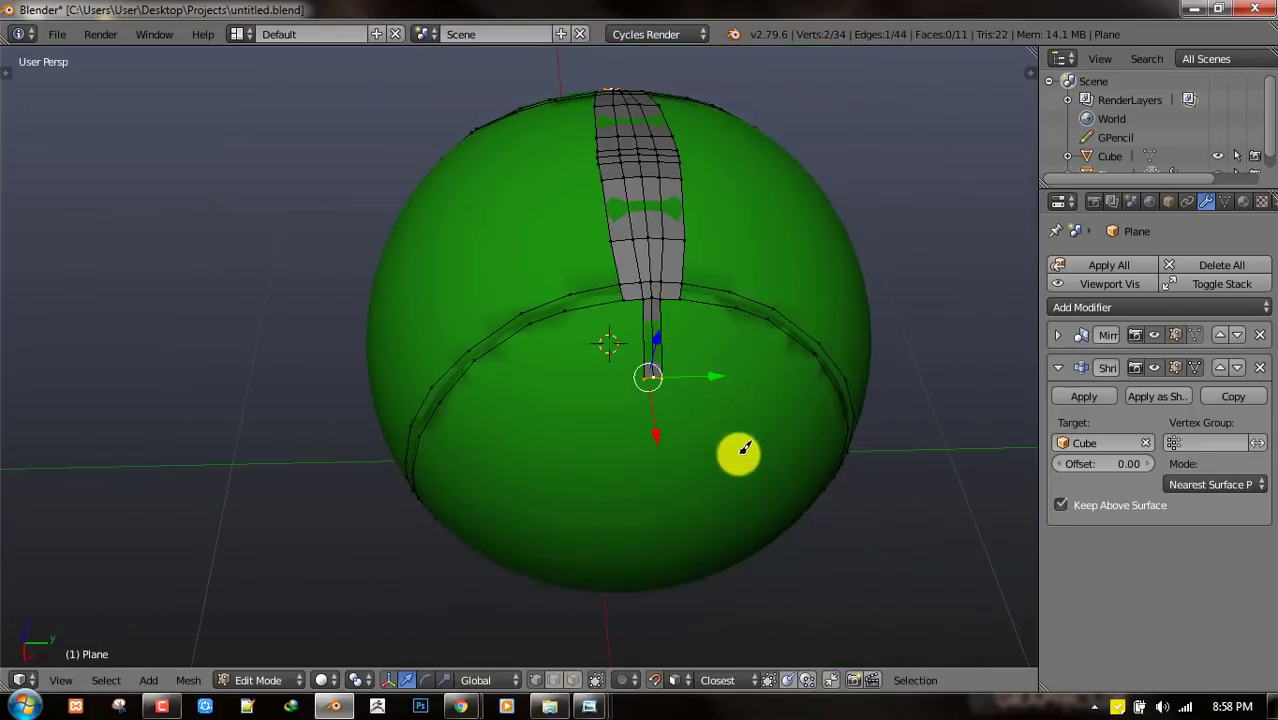
- Extrude the narrow strip's end edge three more times down the side of the ball
middle_drag(739, 451, 632, 215)
key(e)
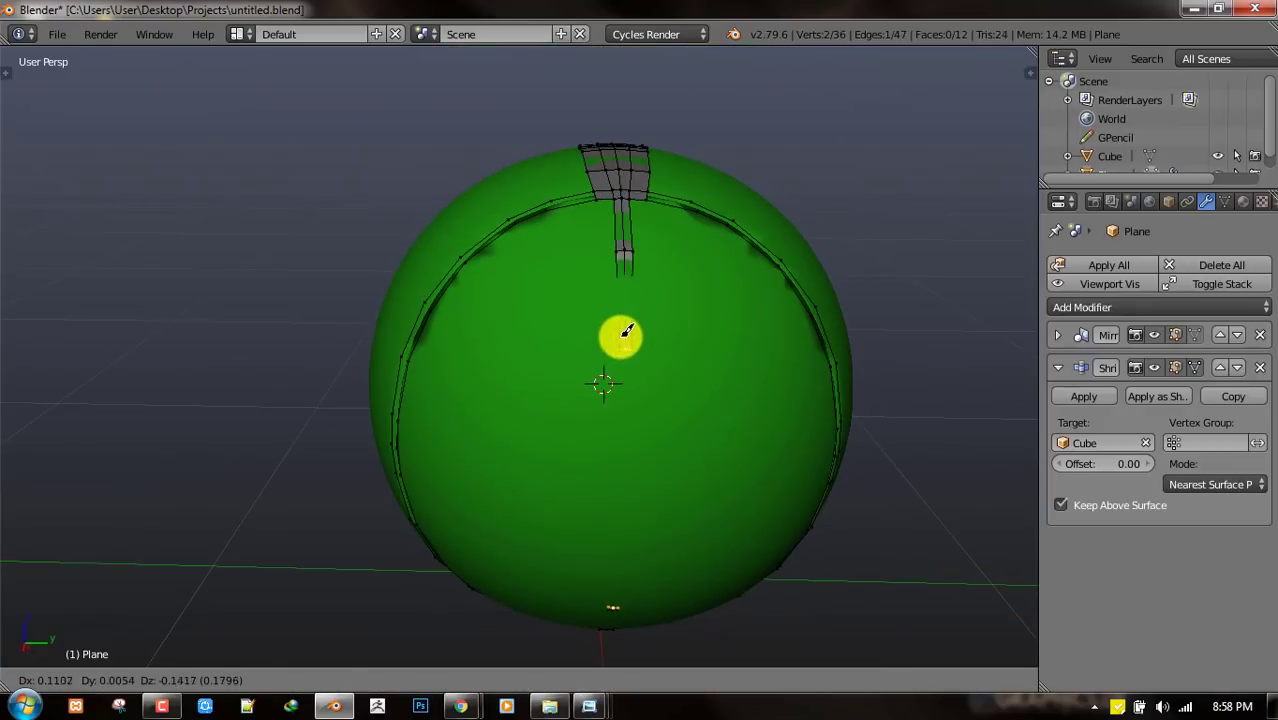
click(627, 327)
key(e)
click(623, 445)
key(e)
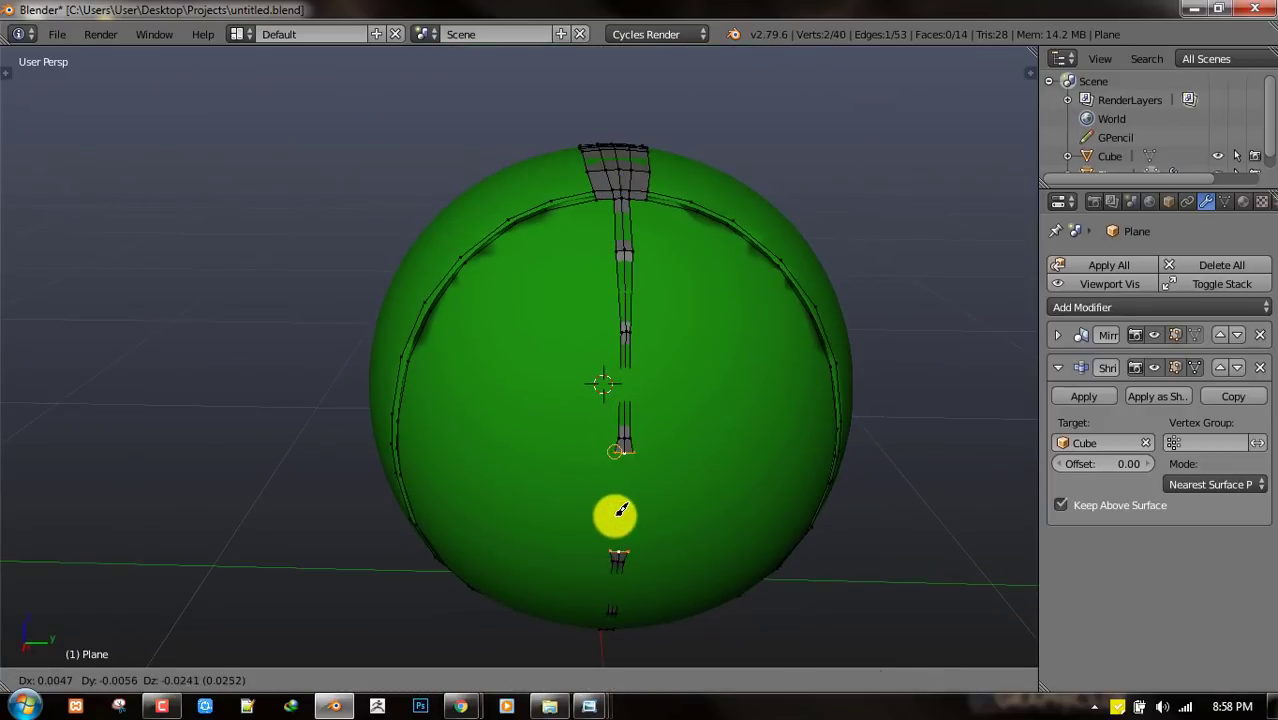
click(620, 521)
scroll(663, 414, up, 2)
key(a)
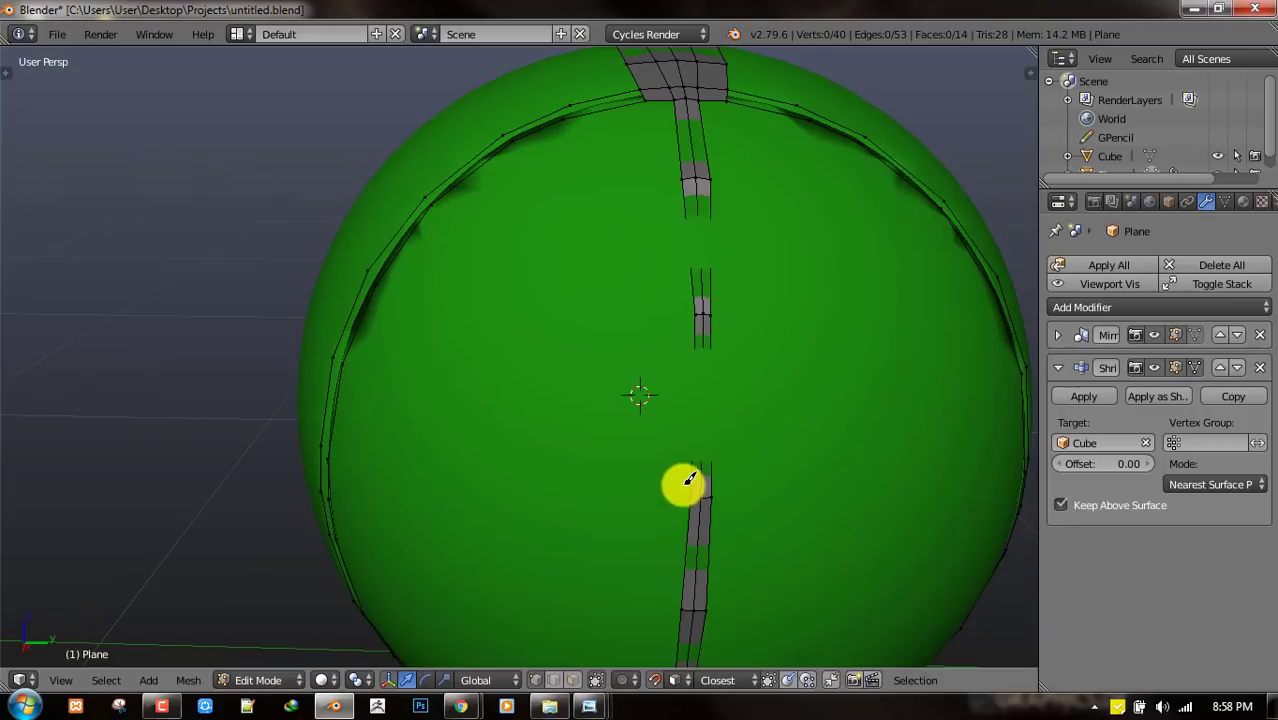
- Widen the narrow strip slightly by moving an outer vertex on its second crosswise edge outwards
alt+right_click(699, 482)
alt+right_click(686, 469)
right_click(688, 317)
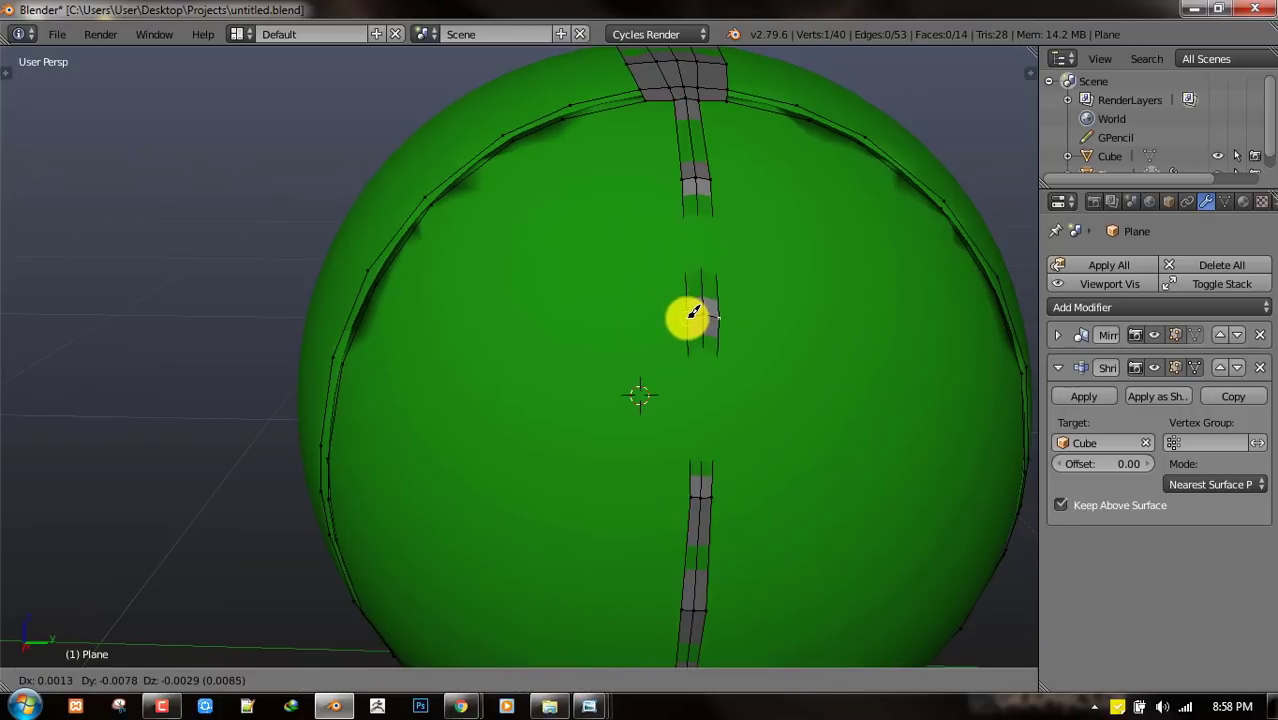
key(ctrl+r)
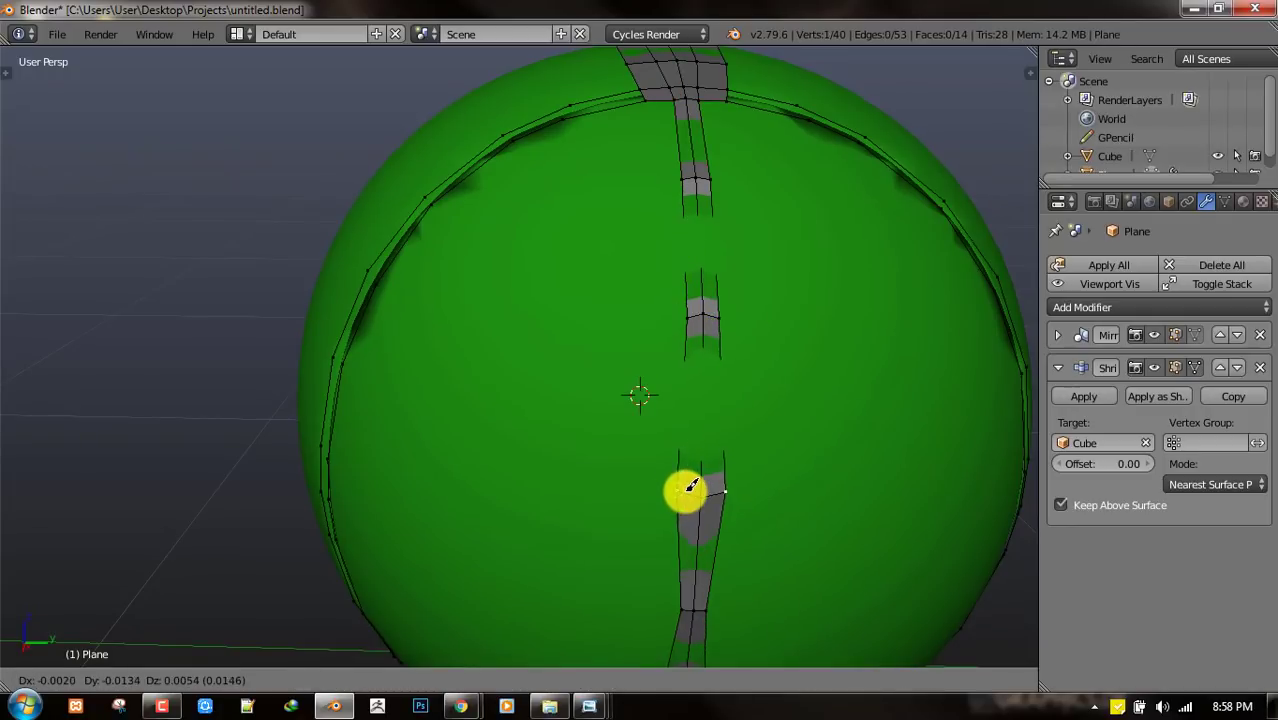
key(Escape)
- Add crosswise loop cuts in the long sections of the narrow strip so that it follows the ball's surface
key(ctrl+r)
click(706, 408)
right_click(706, 408)
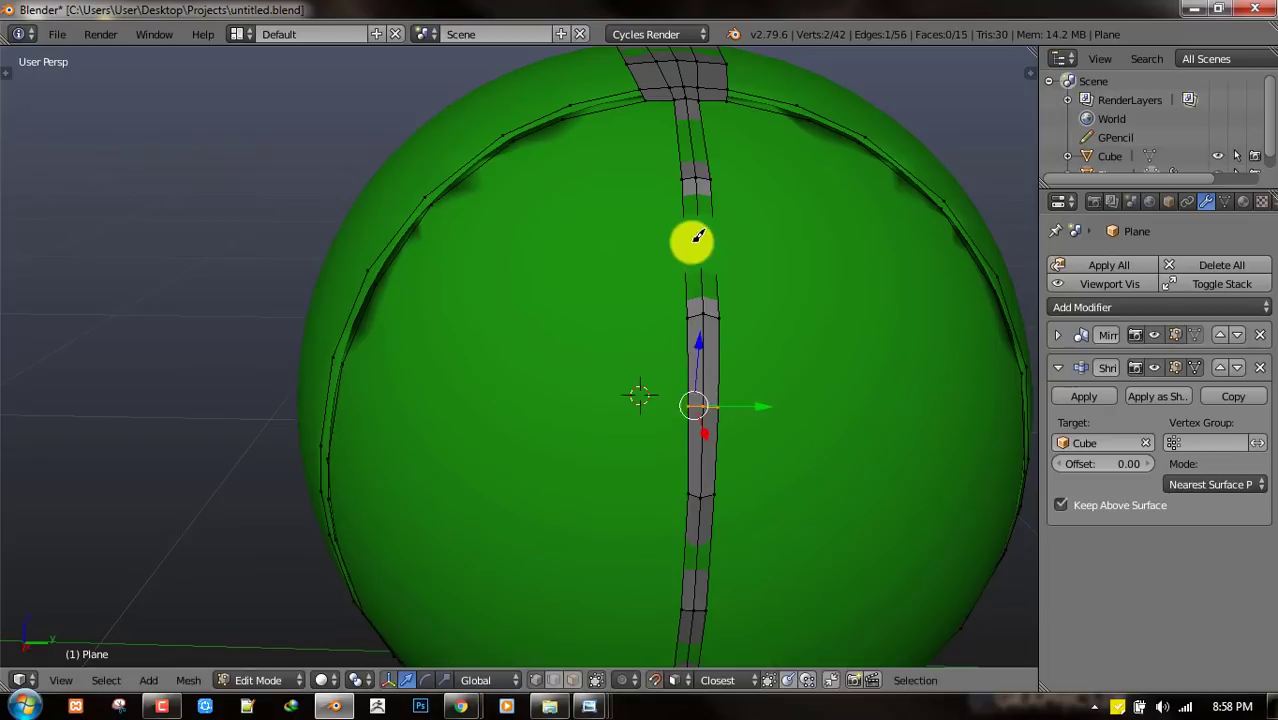
middle_drag(693, 185, 735, 132)
key(a)
- Move the narrow strip's outer vertex at the seam crossing outwards to match the strip's width
right_click(735, 132)
key(g)
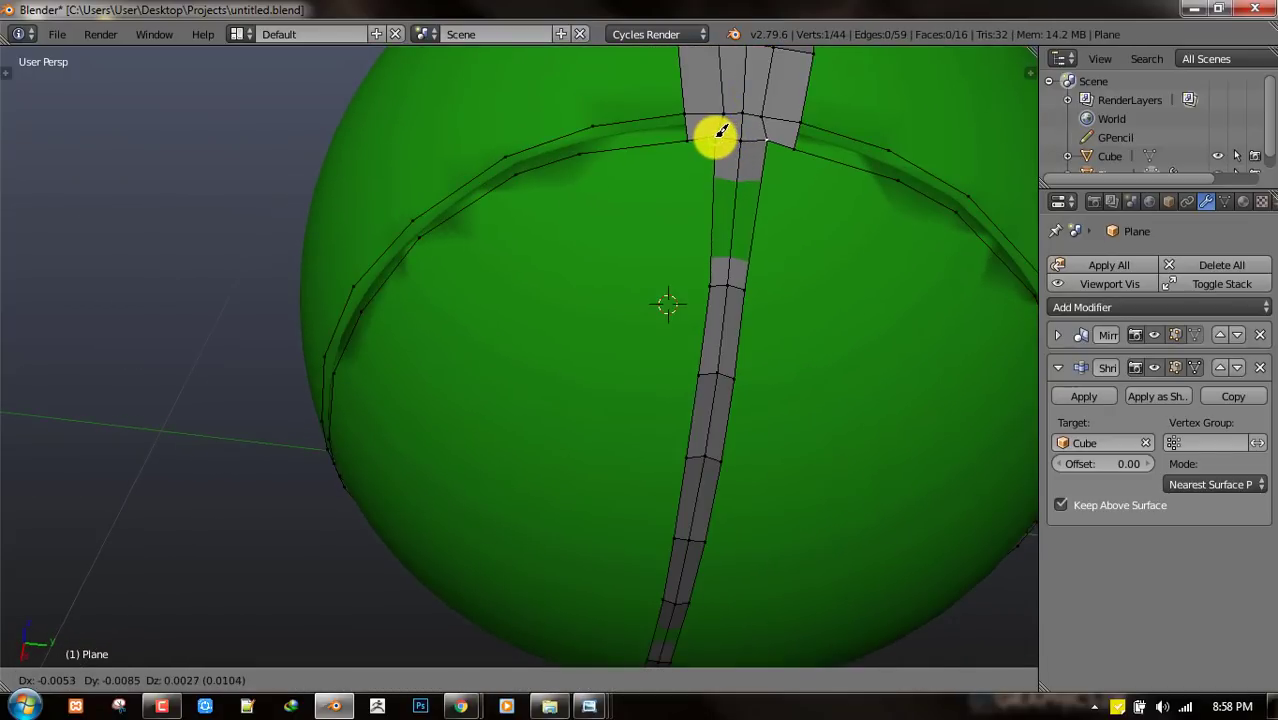
click(725, 131)
- Fill the first two faces between the seam's two edges, starting beside the strip crossing
middle_drag(722, 165, 707, 101)
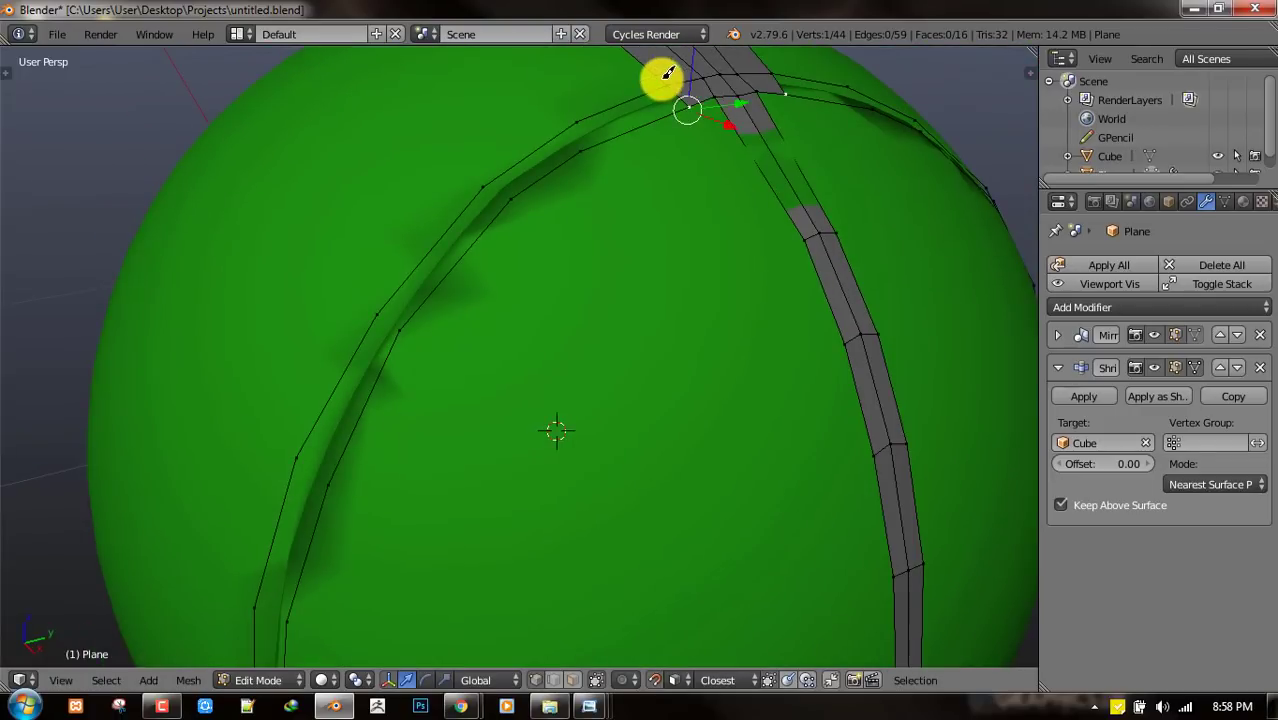
key(f)
mouse_move(585, 166)
middle_down()
mouse_move(631, 166)
mouse_move(597, 166)
middle_up()
key(a)
right_click(581, 167)
shift+right_click(575, 115)
shift+right_click(491, 196)
shift+right_click(503, 234)
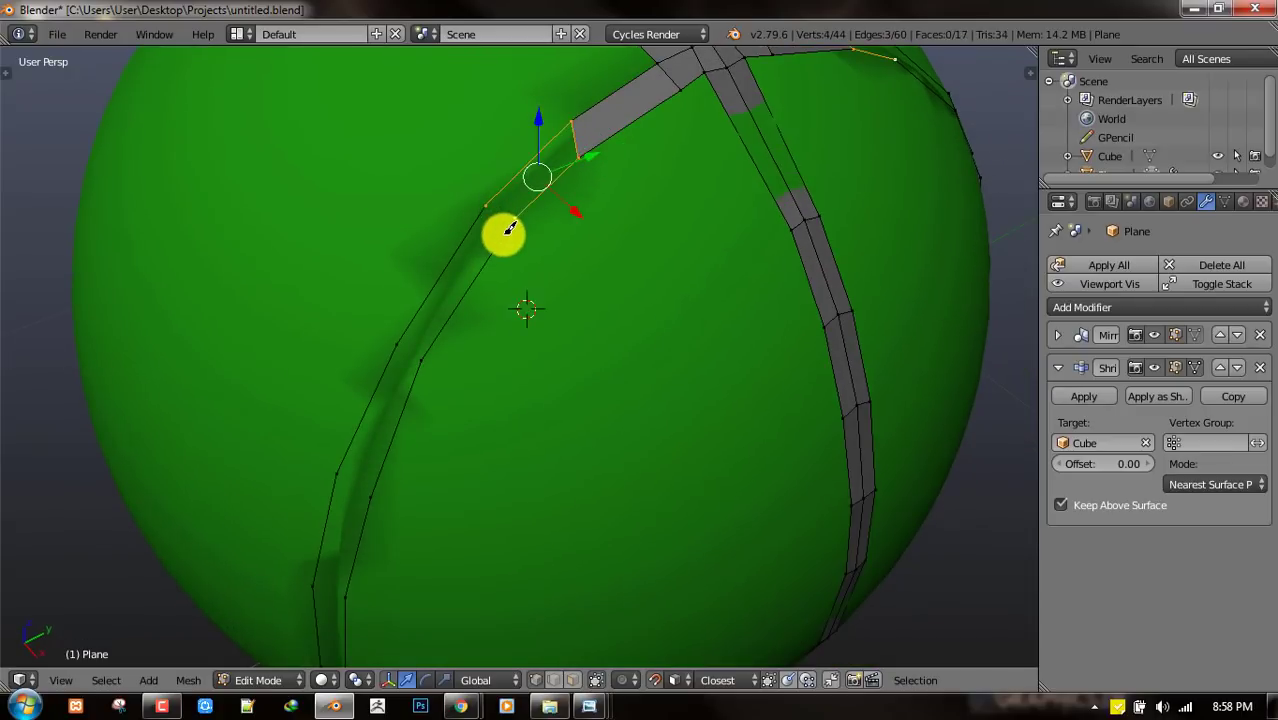
key(f)
- Fill the next two faces between the seam edges, continuing down the curve
middle_drag(525, 262, 525, 217)
right_click(519, 221)
shift+right_click(432, 362)
shift+right_click(398, 357)
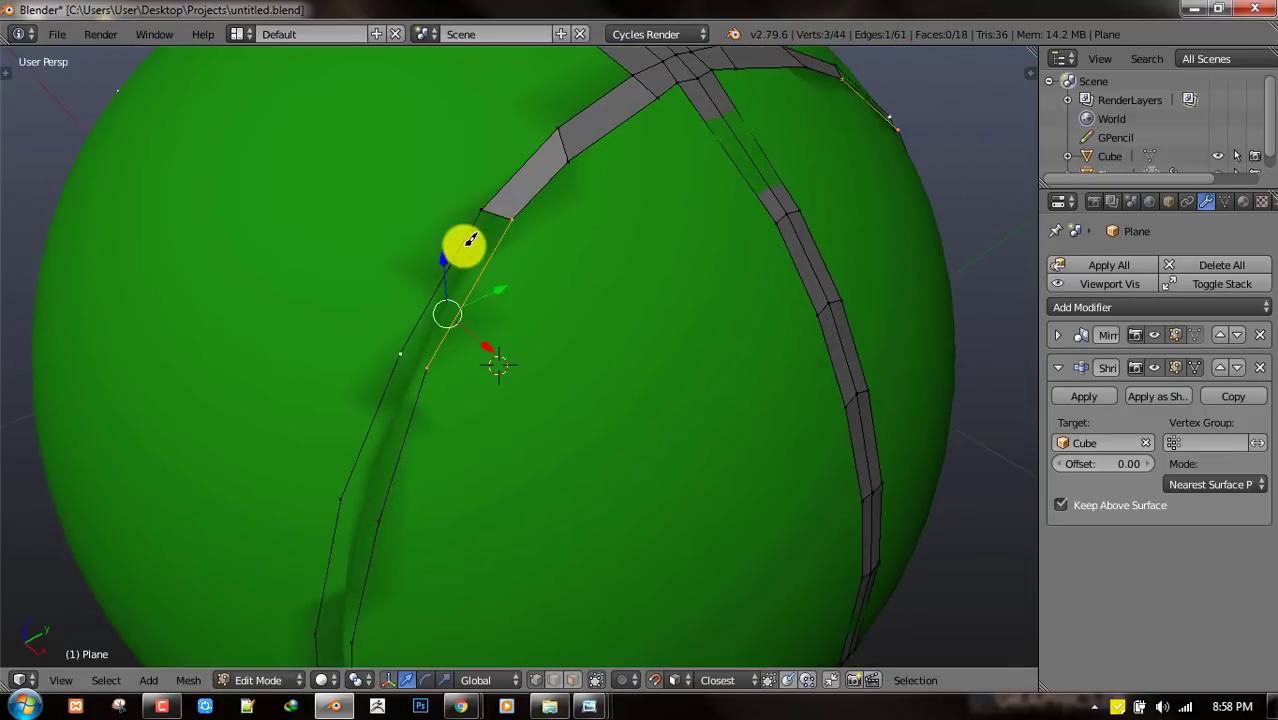
key(f)
scroll(613, 243, down, 5)
key(a)
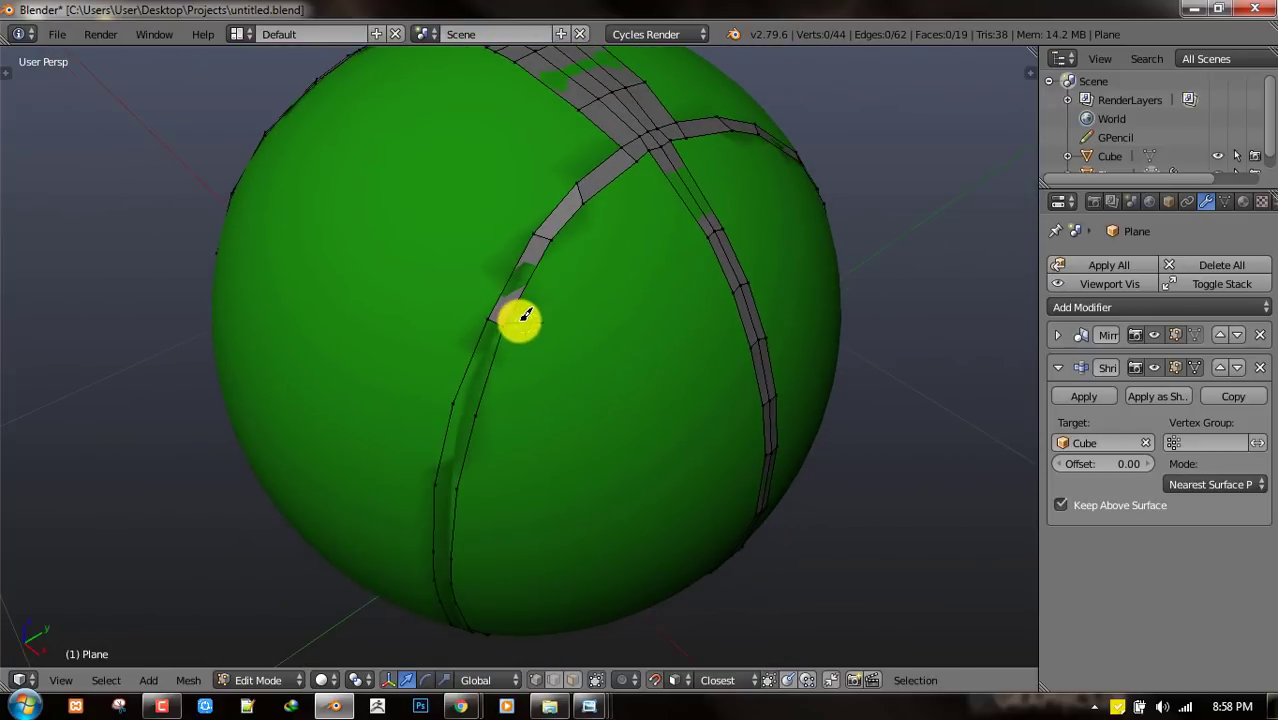
click(455, 406)
shift+click(517, 342)
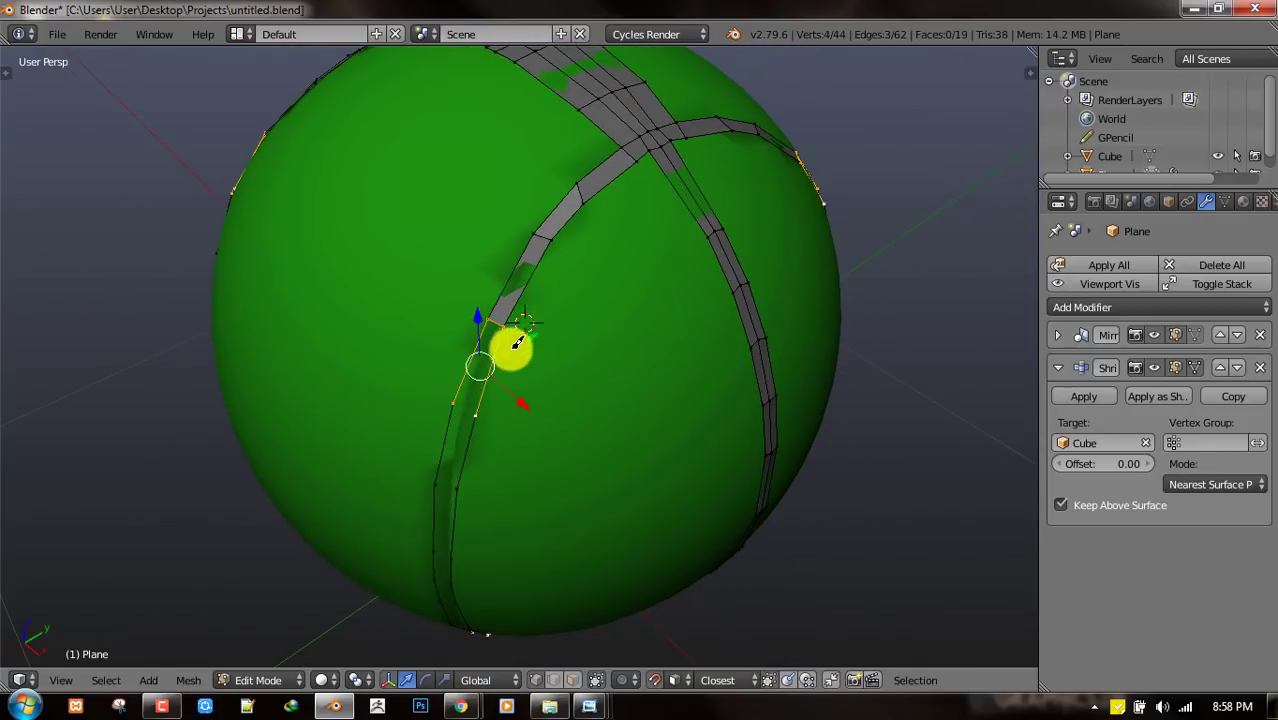
key(f)
- Fill two further faces between the seam edges on the lower part of the curve
shift+middle_drag(556, 259, 602, 168)
key(a)
right_click(528, 267)
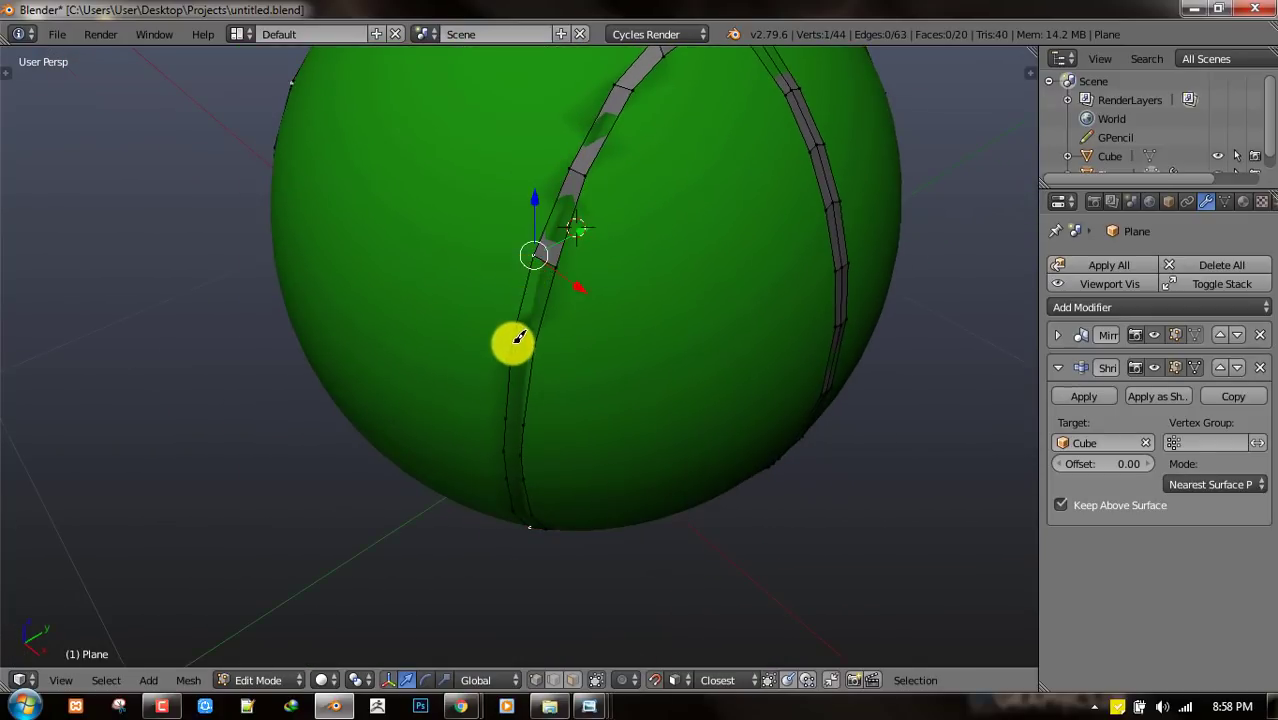
shift+right_click(515, 342)
shift+right_click(546, 339)
key(f)
scroll(570, 308, down, 2)
click(535, 347)
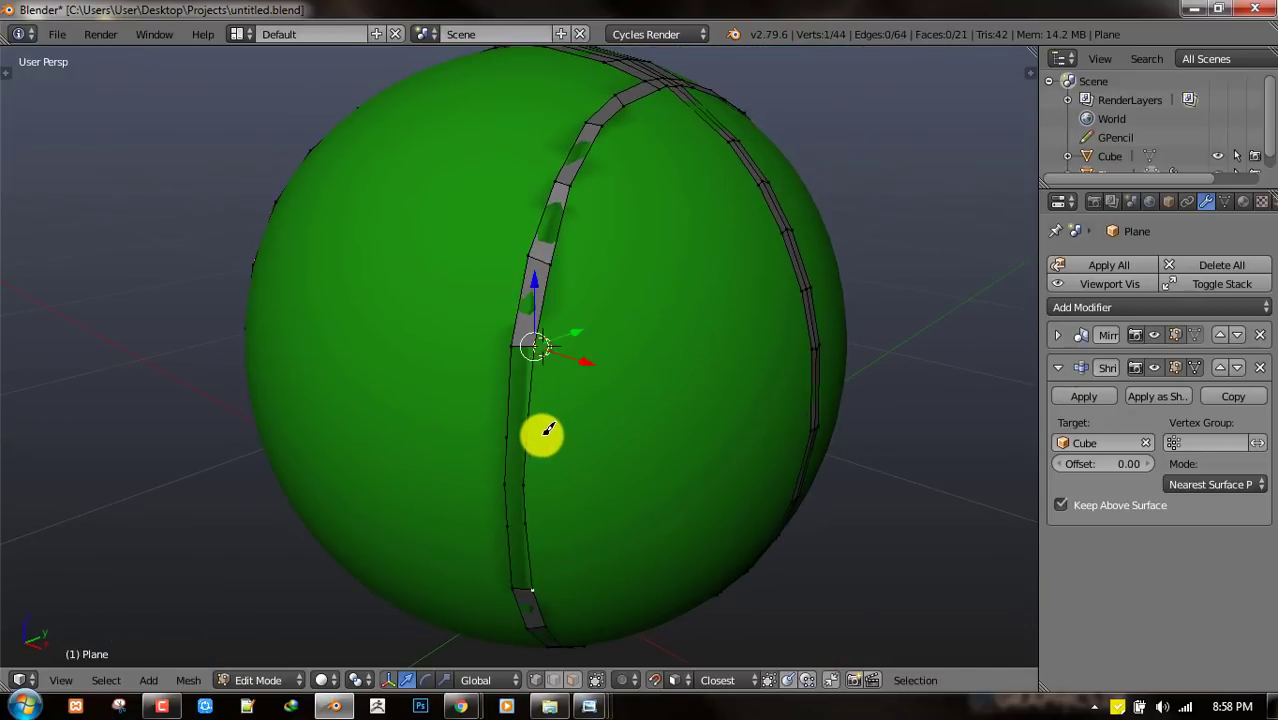
shift+right_click(509, 349)
shift+right_click(536, 348)
key(f)
- Fill the remaining gaps between the seam's two edges on the lower half of the curve
right_click(526, 444)
shift+right_click(523, 485)
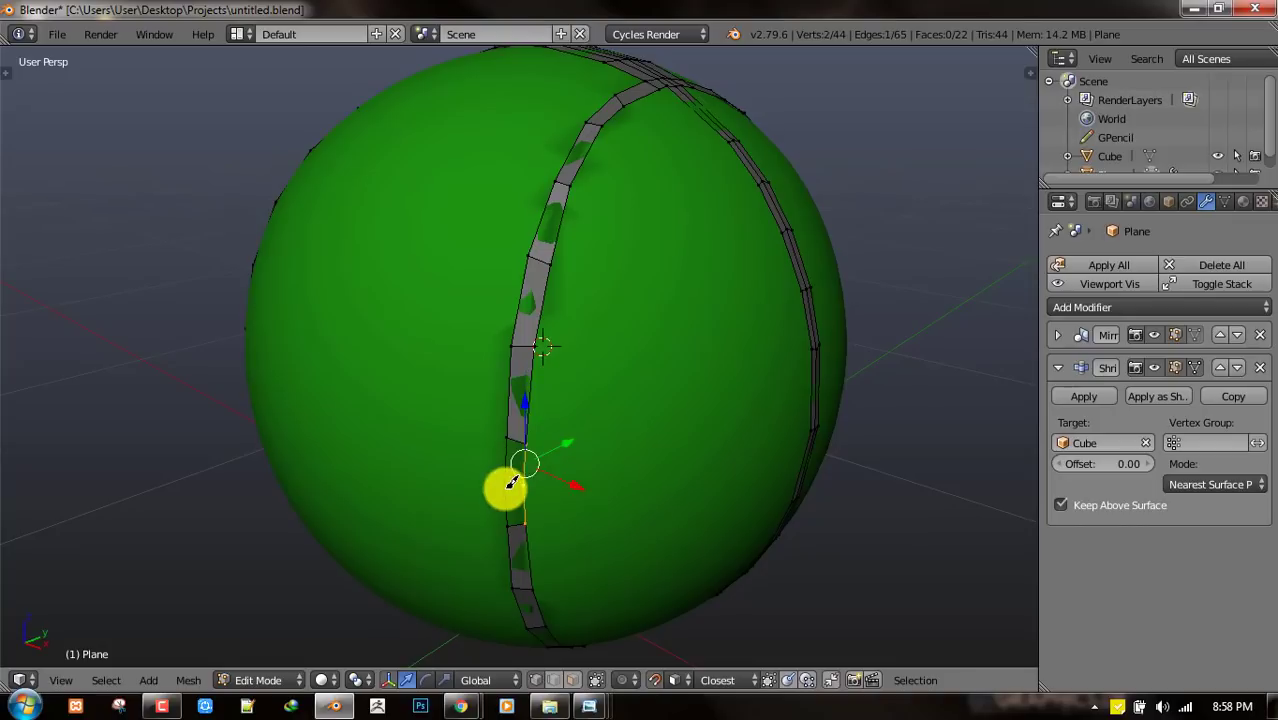
shift+click(511, 436)
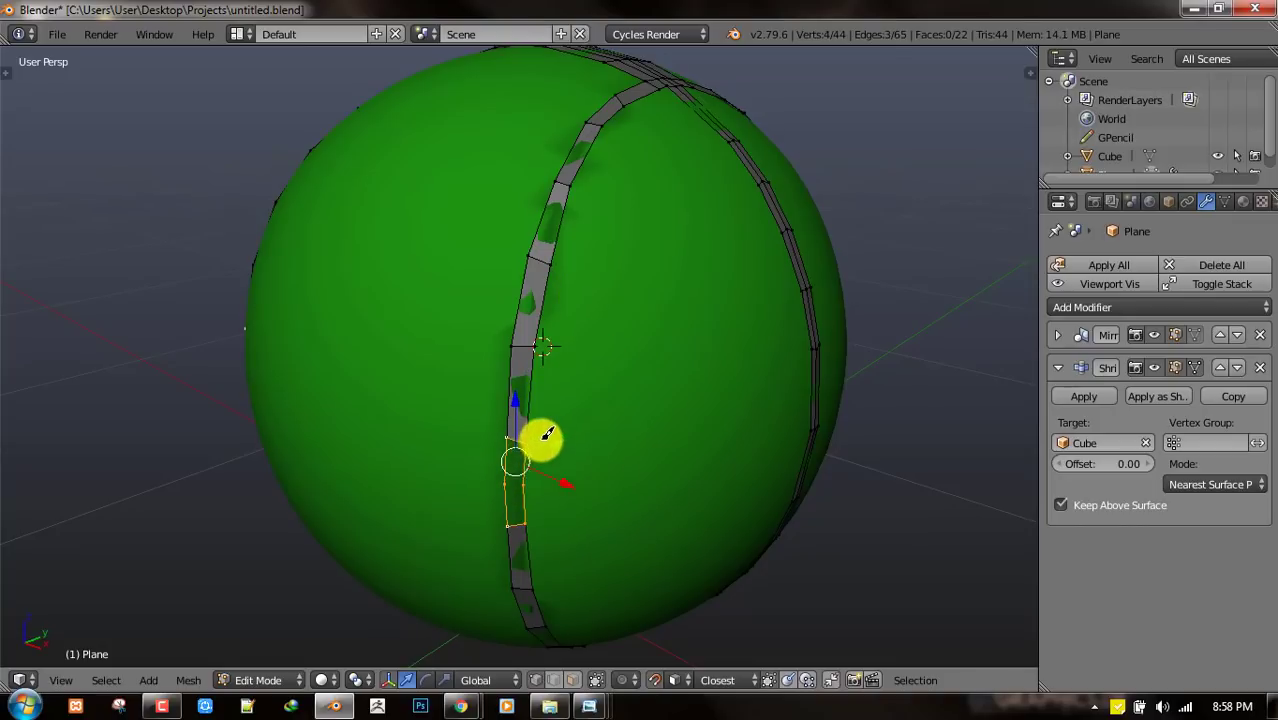
key(f)
middle_drag(543, 438, 519, 456)
key(a)
- Add a face beside the narrow vertical strip, directly below its crossing with the curved seam
scroll(640, 400, down, 2)
middle_drag(739, 334, 828, 256)
scroll(770, 360, up, 2)
key(f)
middle_drag(834, 328, 868, 326)
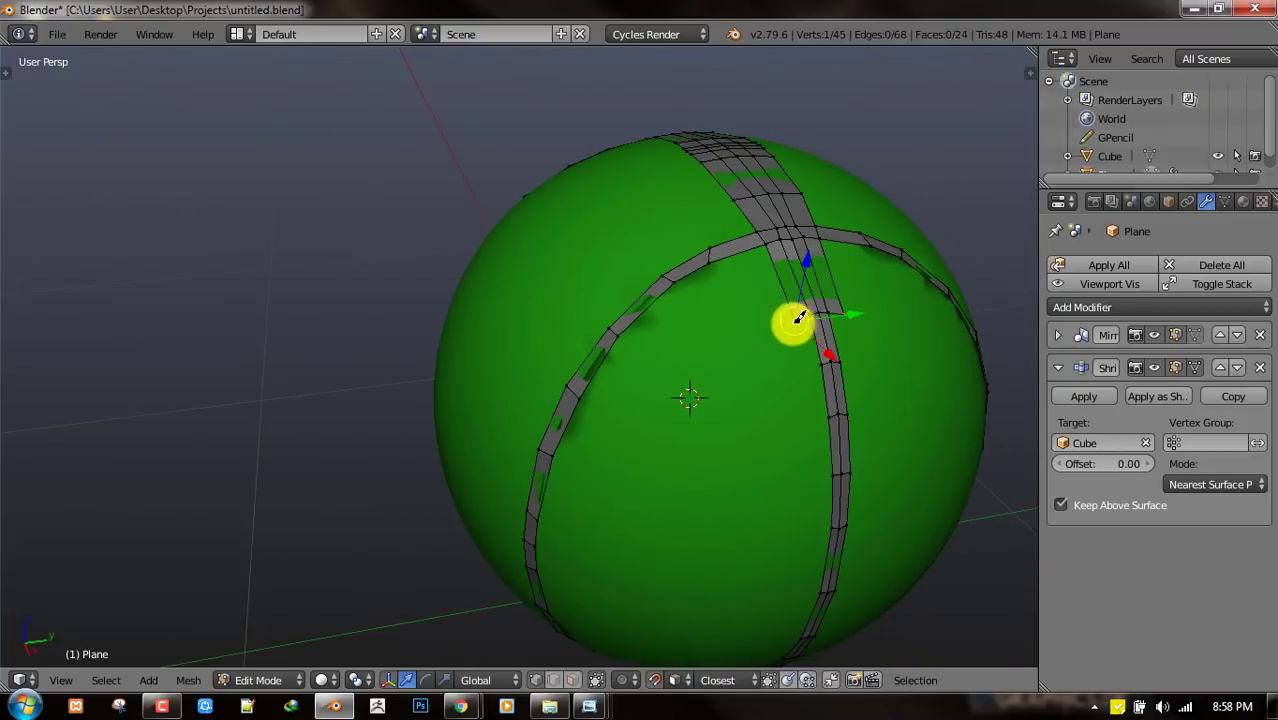
ctrl+click(805, 369)
key(ctrl+z)
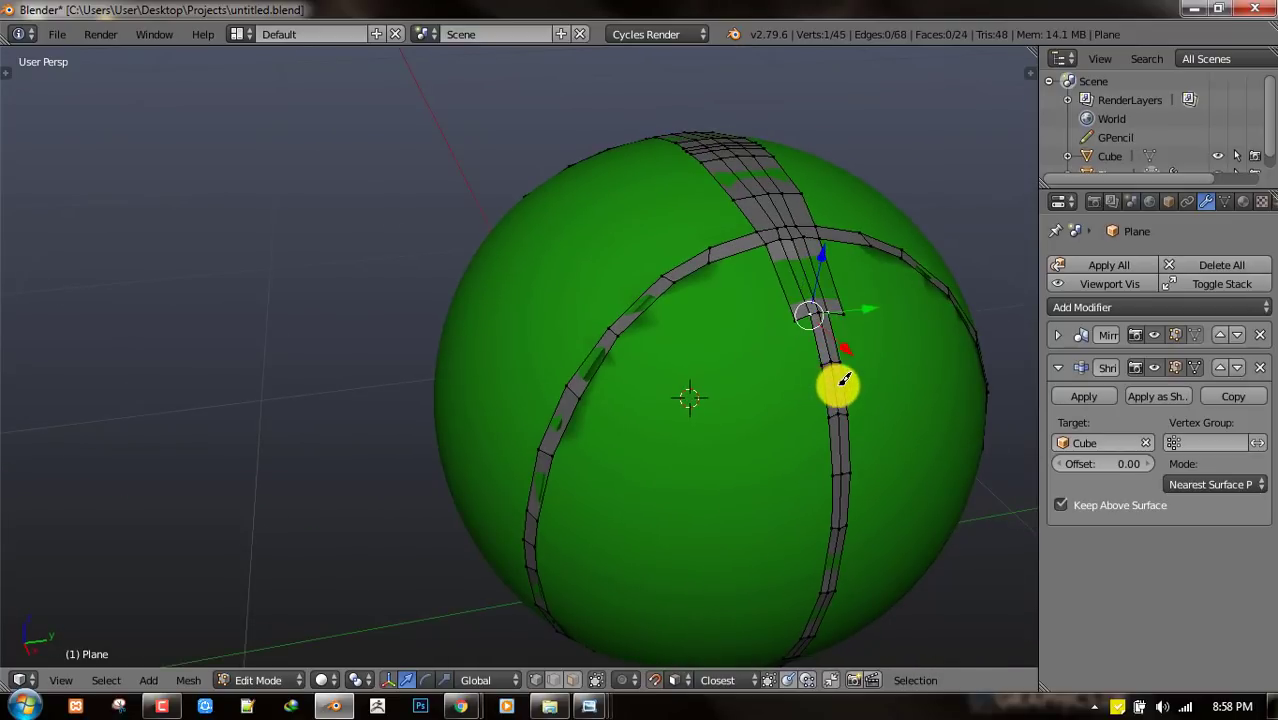
alt+right_click(839, 383)
key(x)
click(986, 638)
key(a)
middle_drag(850, 253, 803, 328)
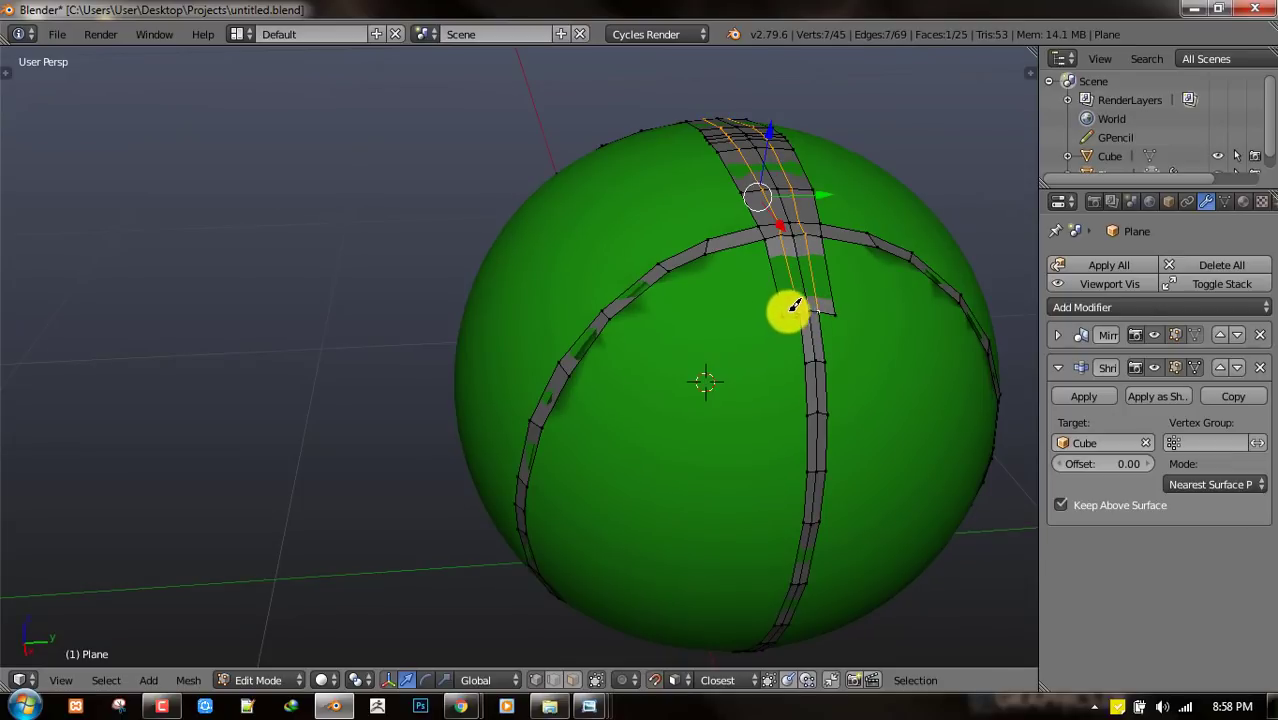
- Add a face further down beside the vertical strip and one under the curved seam, moving the new outer vertex into place
right_click(784, 318)
key(f)
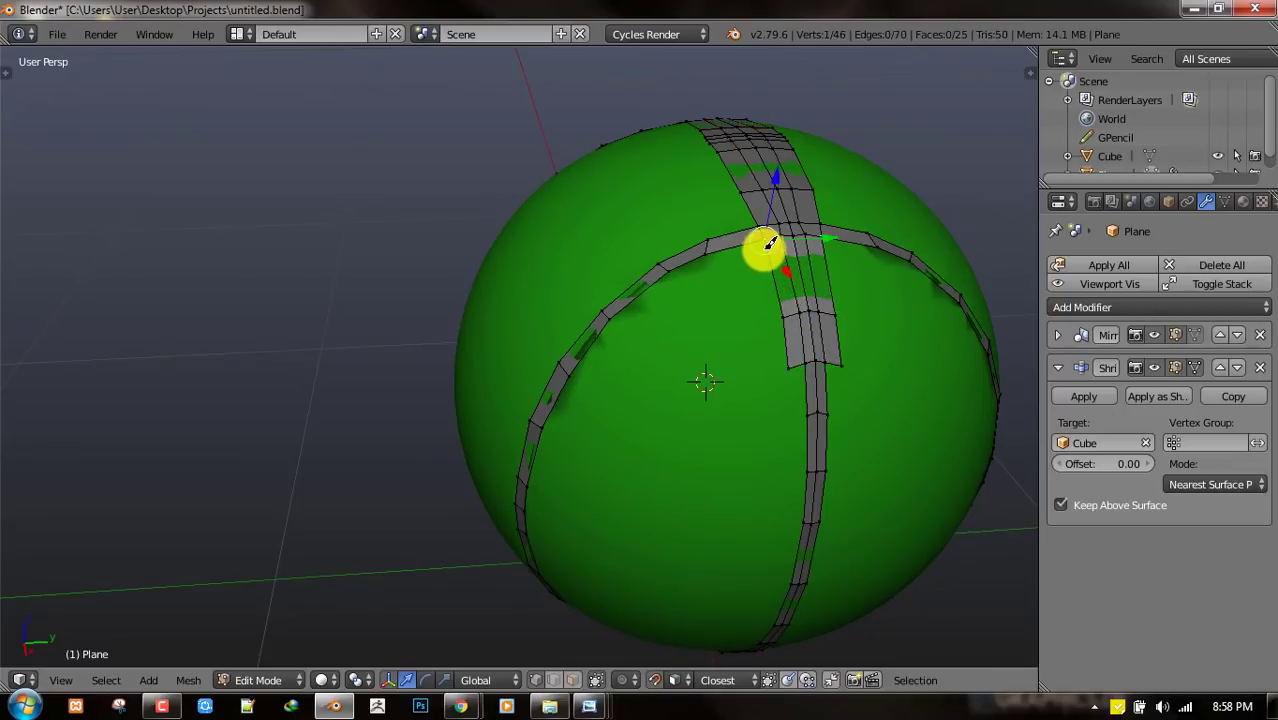
key(f)
middle_drag(752, 330, 835, 338)
key(g)
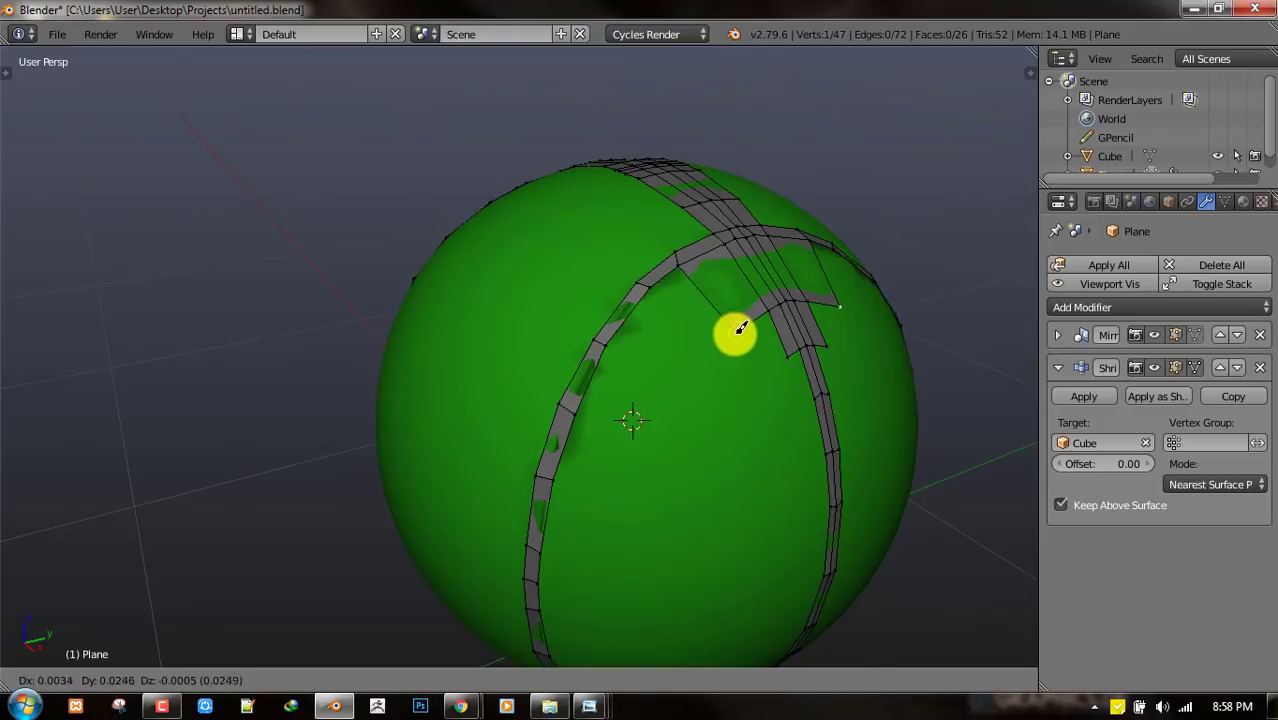
click(735, 333)
- Add two more faces along the inner side of the curved seam, working away from the strip crossing
key(f)
shift+middle_drag(661, 350, 679, 278)
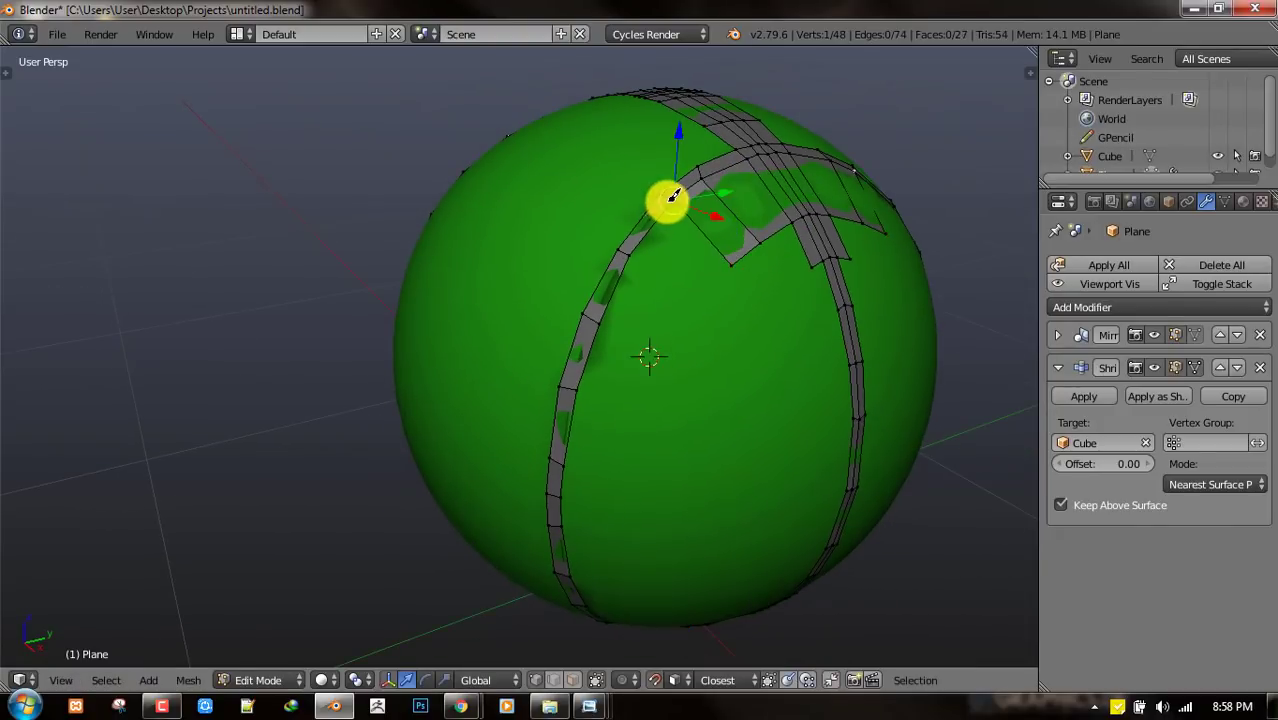
ctrl+click(689, 325)
middle_drag(693, 342, 807, 277)
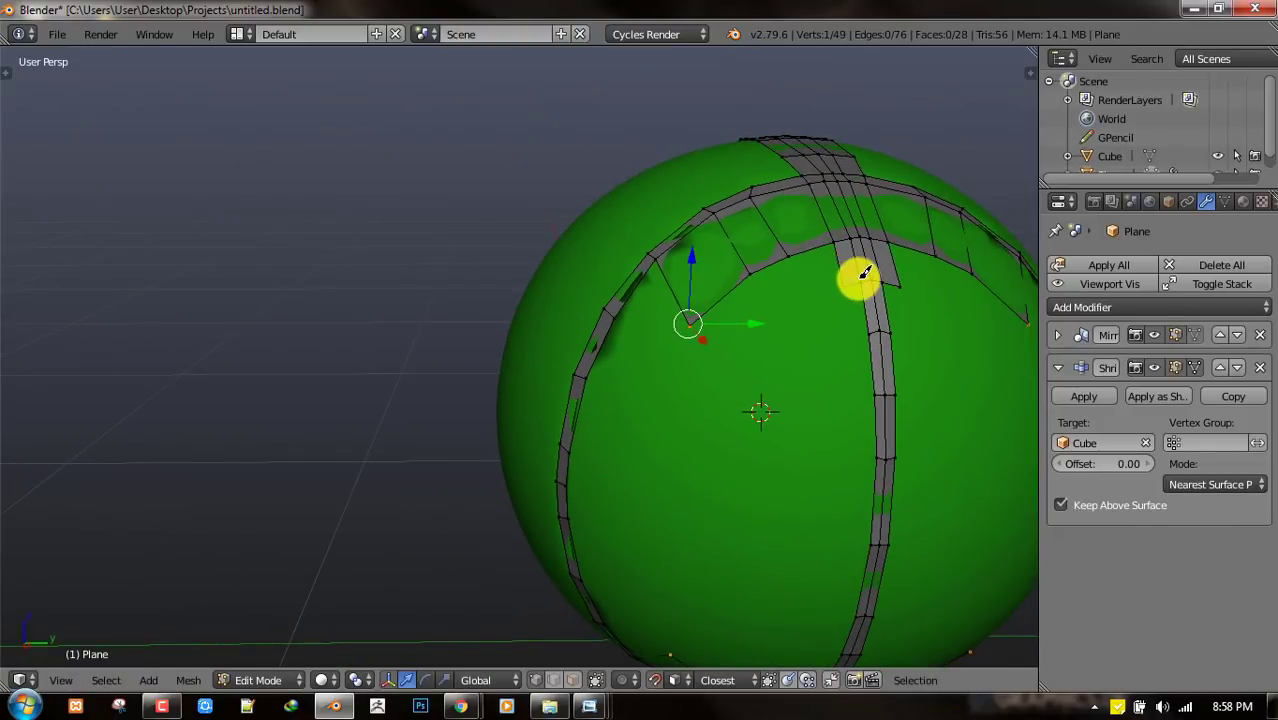
- Extend the widened vertical strip downwards with new faces and fill the corner between it and the curved seam's inner faces
right_click(845, 284)
key(f)
right_click(833, 244)
key(f)
right_click(866, 337)
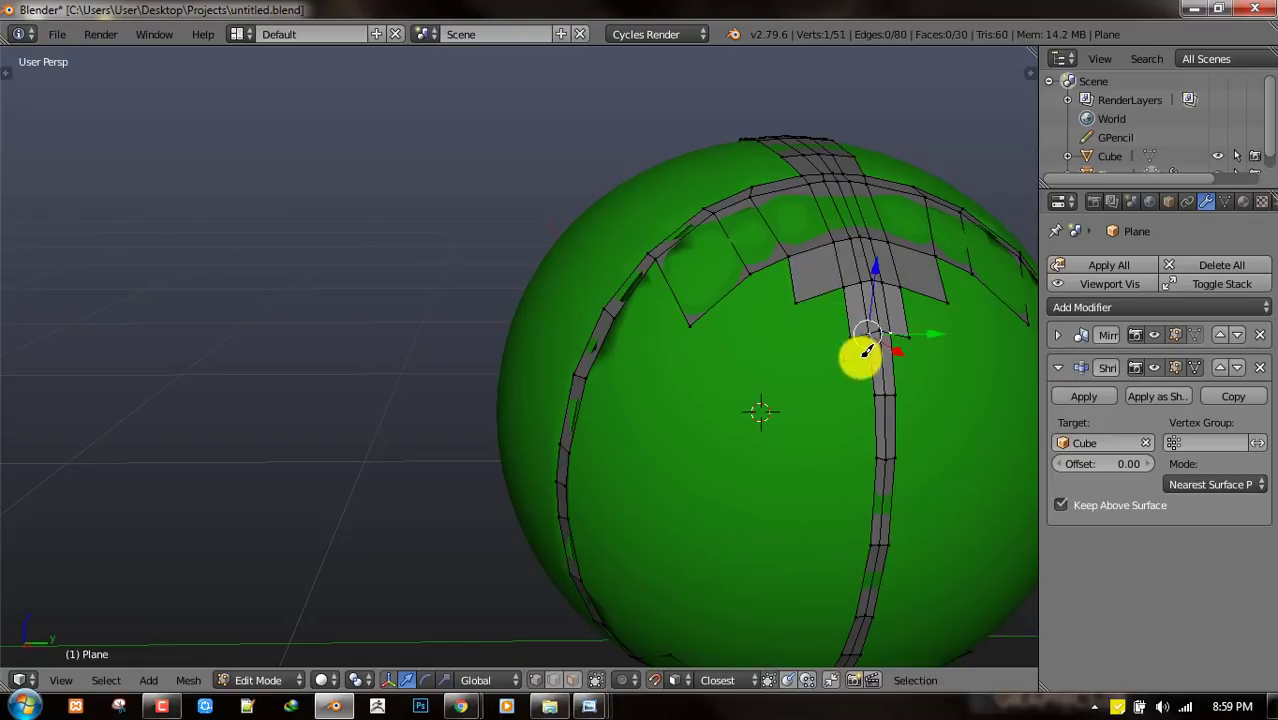
key(f)
- Continue the widened vertical strip's faces down to the ball's mid-line and move the last vertex outwards to even its width
middle_drag(839, 454, 857, 376)
ctrl+click(853, 418)
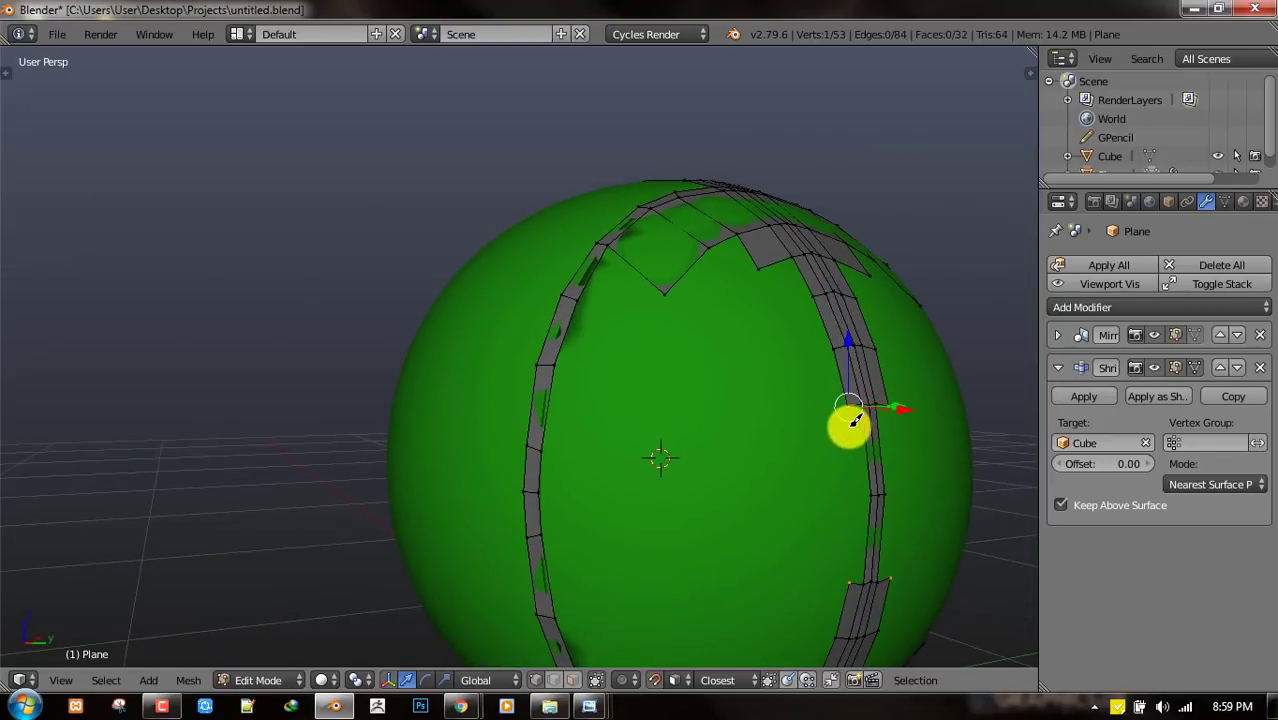
middle_drag(841, 523, 855, 516)
ctrl+click(858, 515)
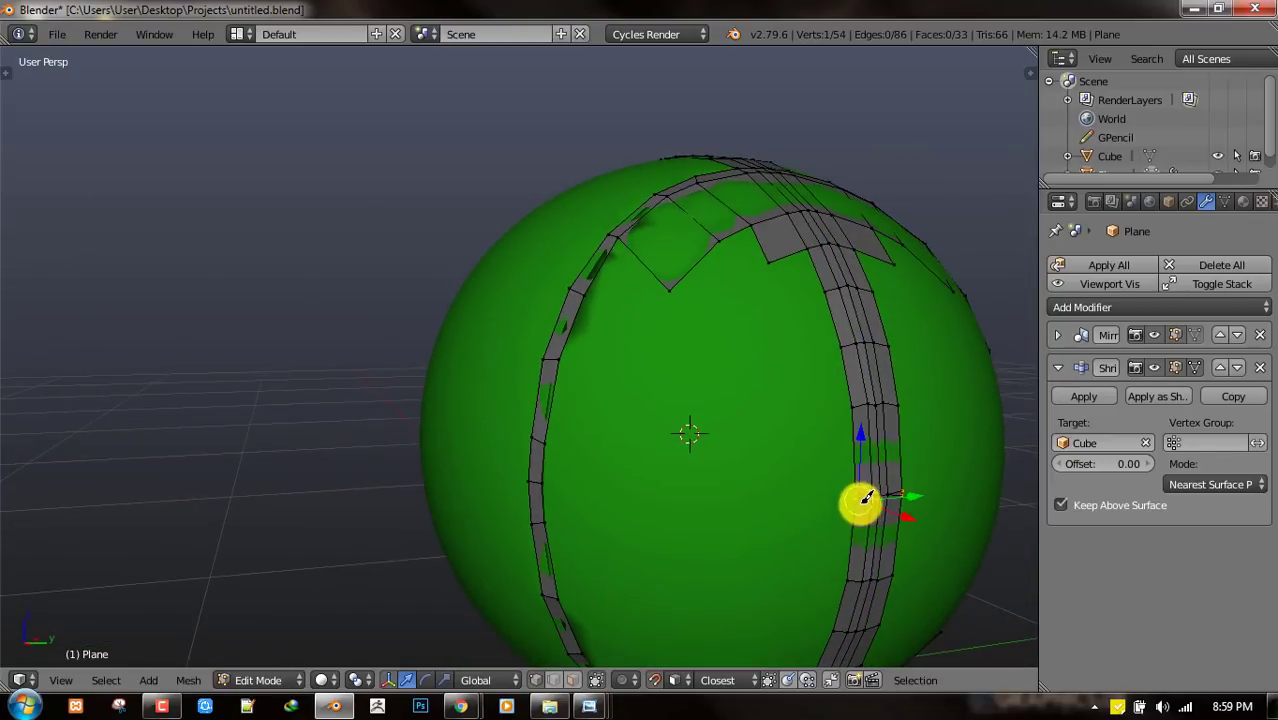
drag(866, 497, 856, 486)
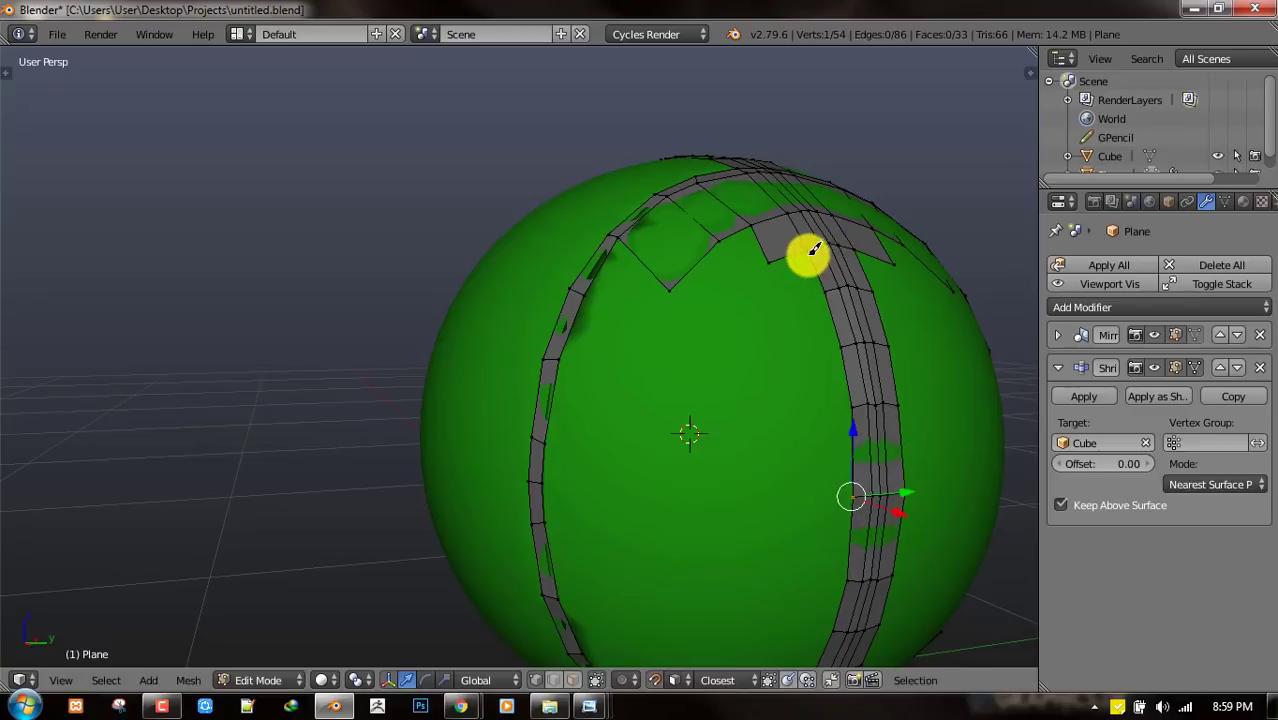
- Add two faces downwards to the outer column beside the widened vertical strip
ctrl+click(820, 305)
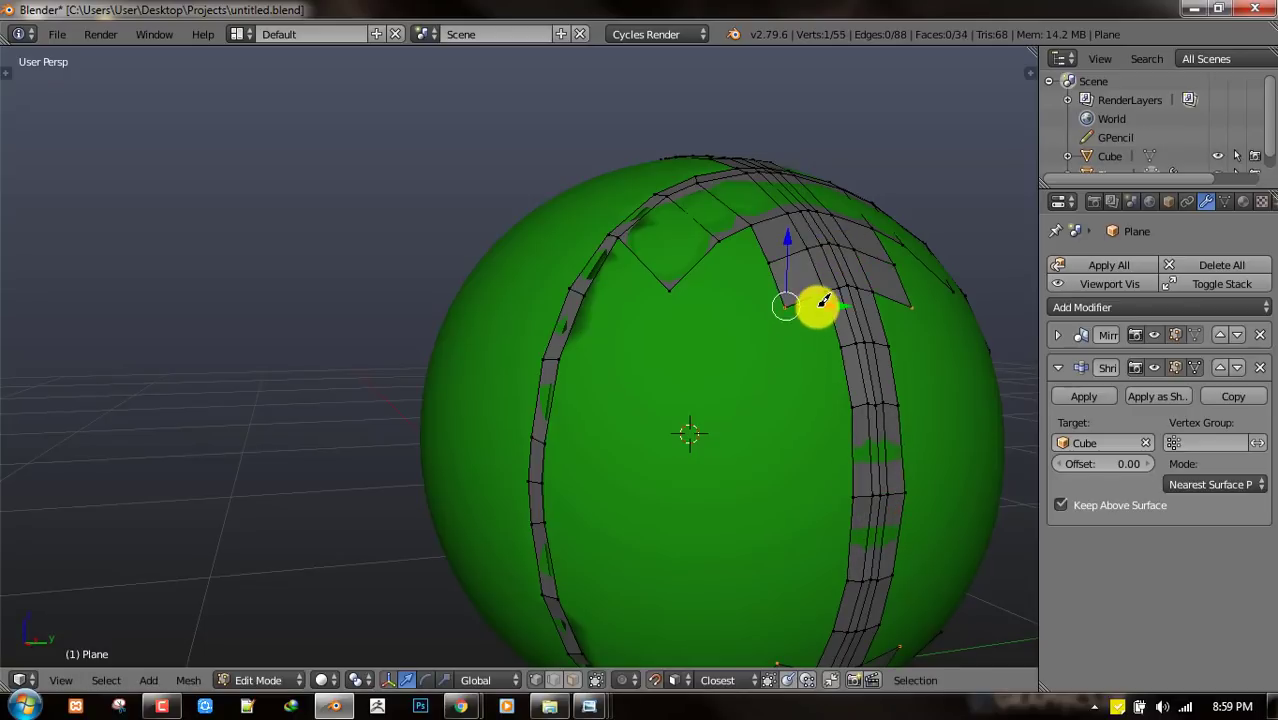
ctrl+click(799, 362)
right_click(617, 241)
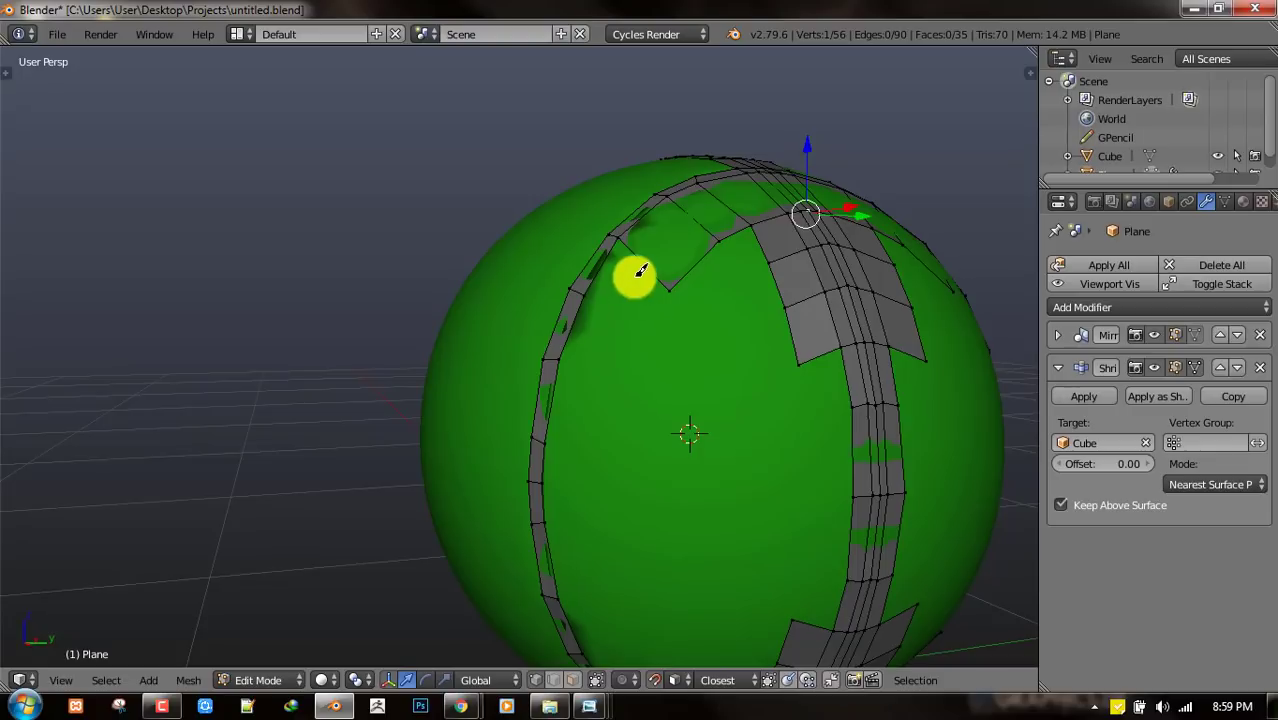
- Add the next face along the curved seam's inner side and move two of its inner-edge vertices to smooth the curve
right_click(627, 229)
middle_drag(666, 309, 676, 319)
key(f)
right_click(673, 284)
key(g)
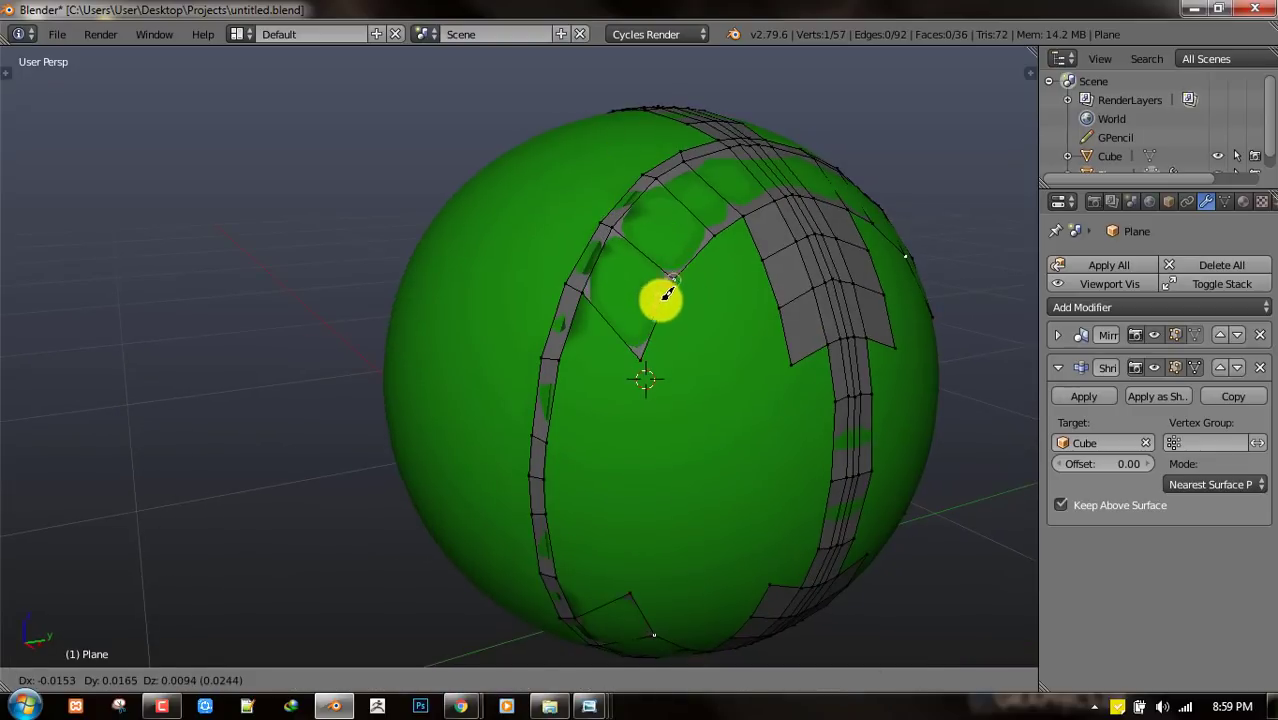
click(673, 278)
right_click(645, 346)
key(g)
click(655, 317)
- Add two further faces down the curved seam's inner side, moving each new vertex to keep the width even
right_click(581, 285)
ctrl+click(628, 400)
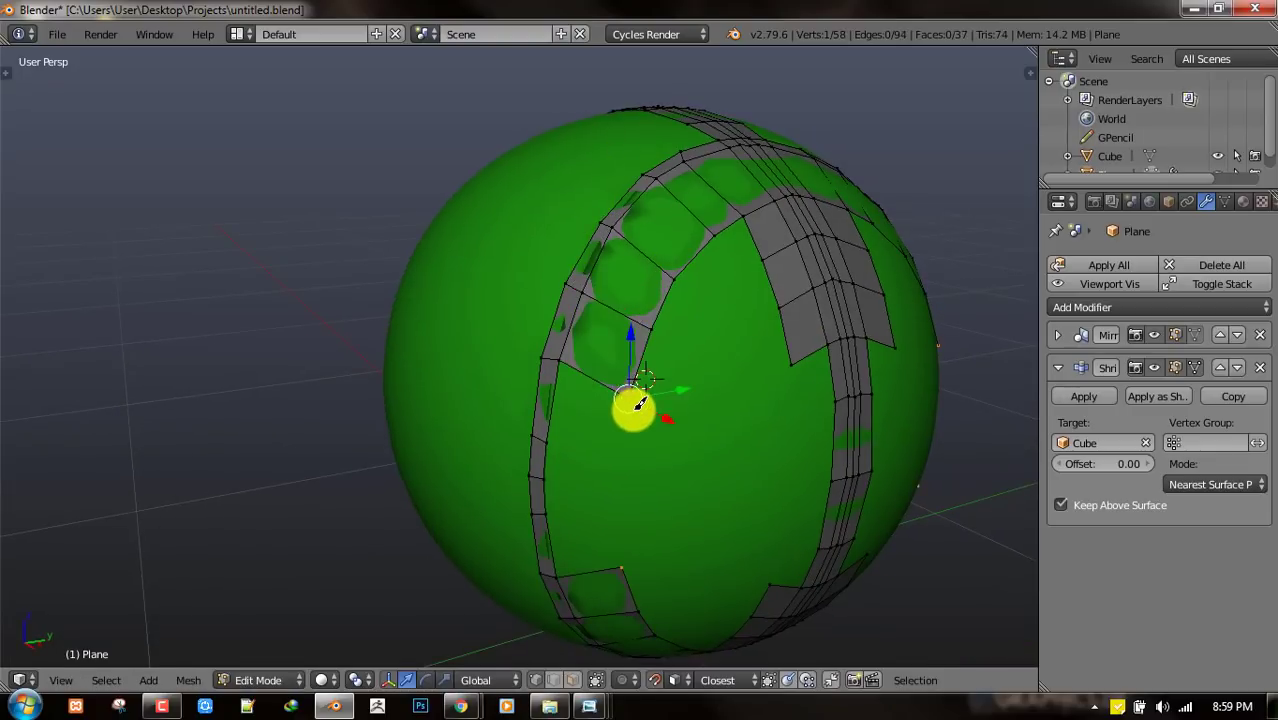
key(g)
click(639, 380)
ctrl+click(630, 472)
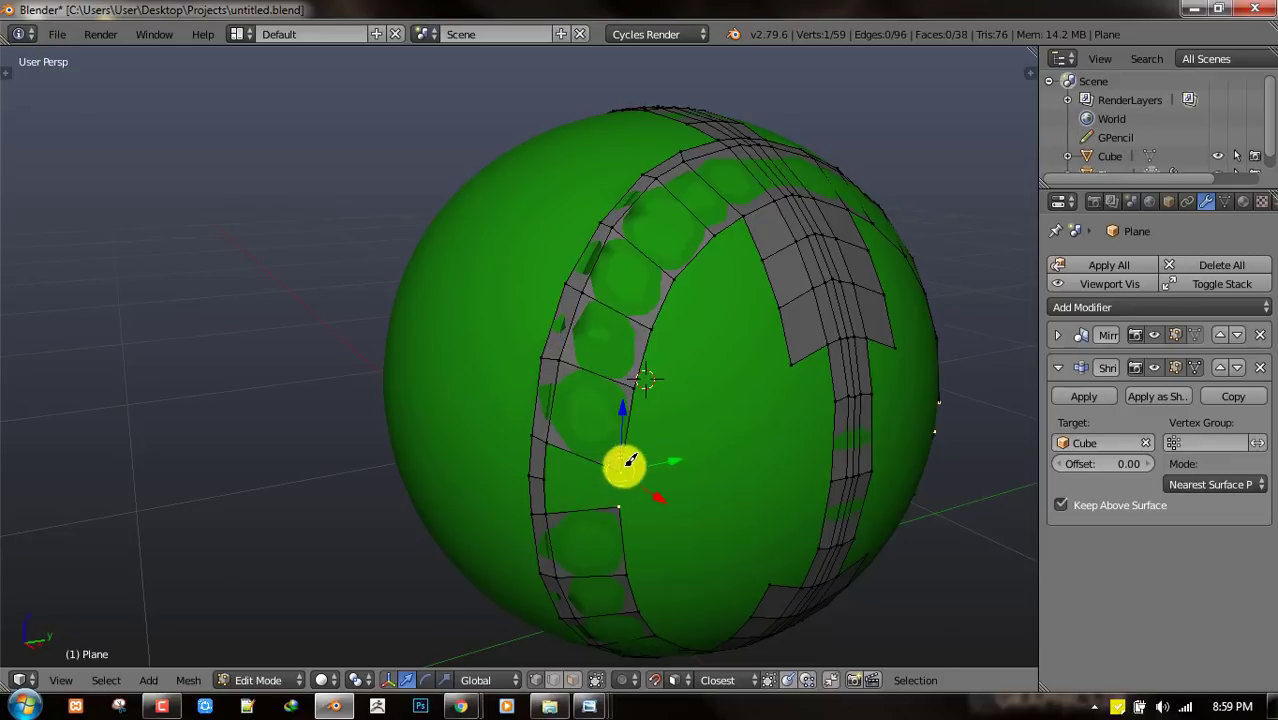
key(g)
click(628, 442)
- Add the face that reaches the mid-line on the seam's inner side and adjust its inner-edge vertices to close the gap
ctrl+click(622, 480)
scroll(667, 472, up, 2)
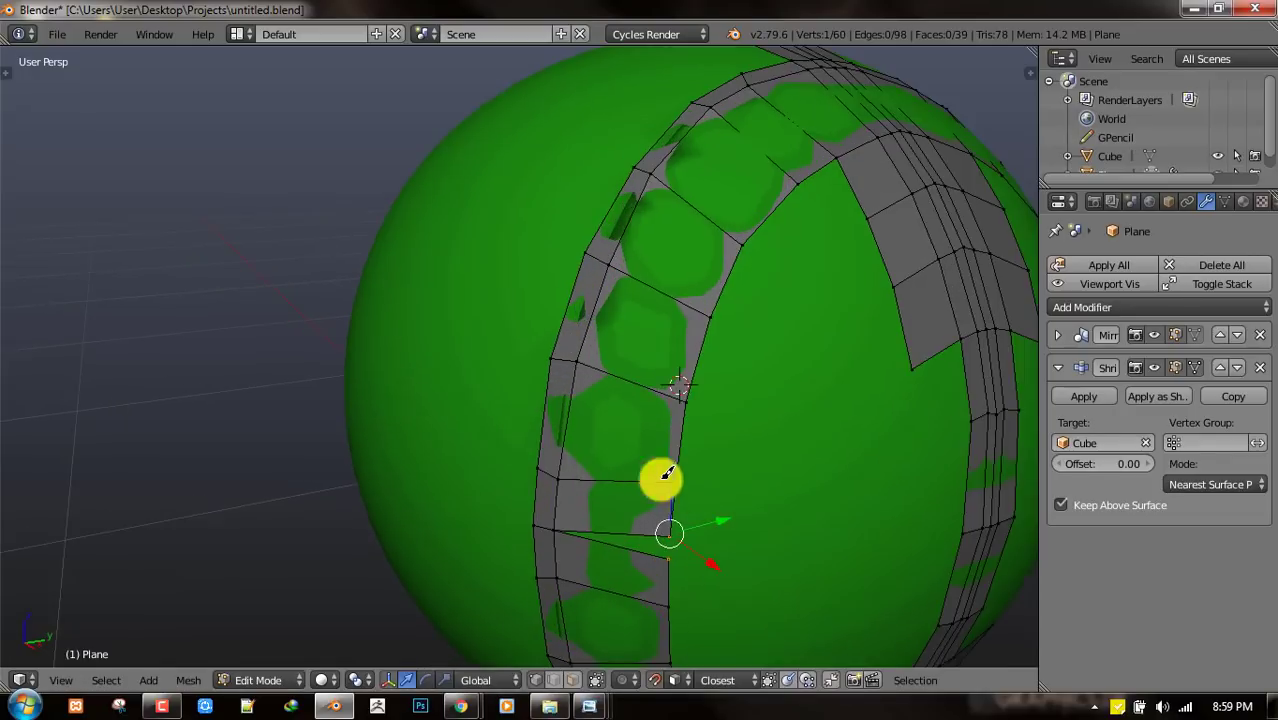
shift+middle_drag(661, 480, 620, 344)
key(g)
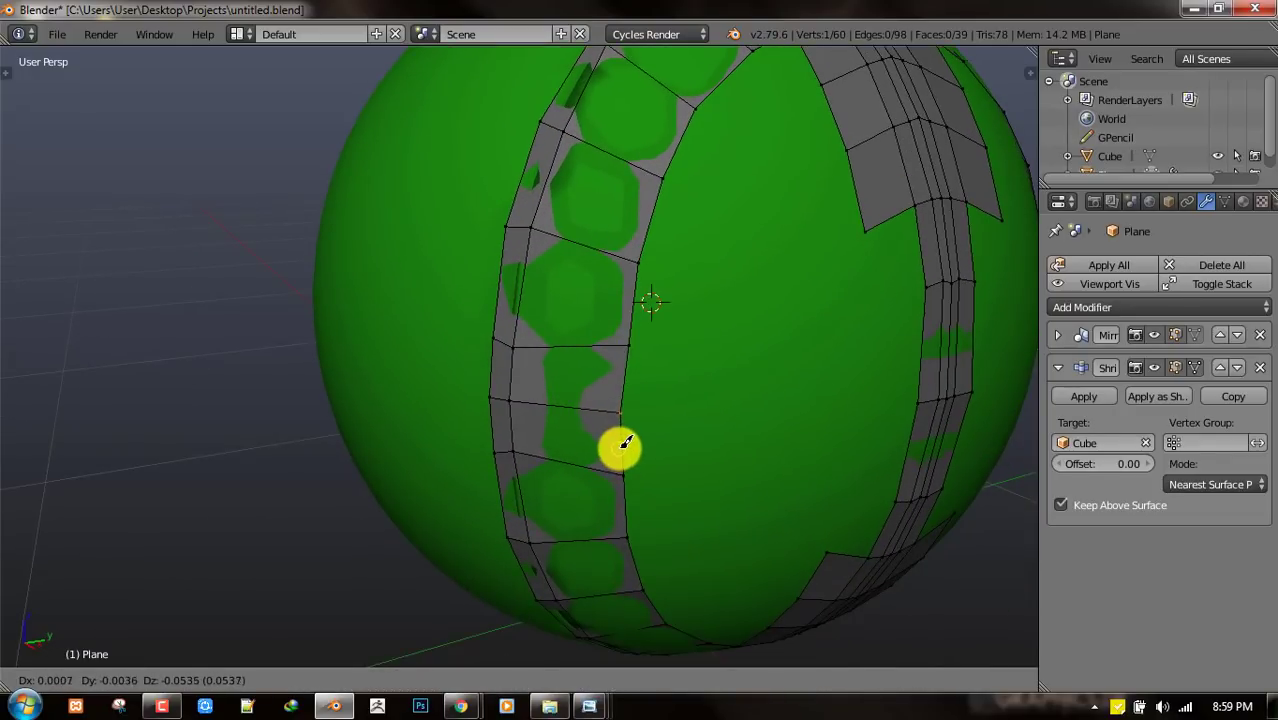
click(621, 446)
right_click(628, 342)
key(g)
click(620, 363)
scroll(712, 338, down, 2)
key(a)
- Move the outer column's lowest corner vertex up, level with the neighbouring row of the vertical strip
middle_drag(758, 336, 703, 314)
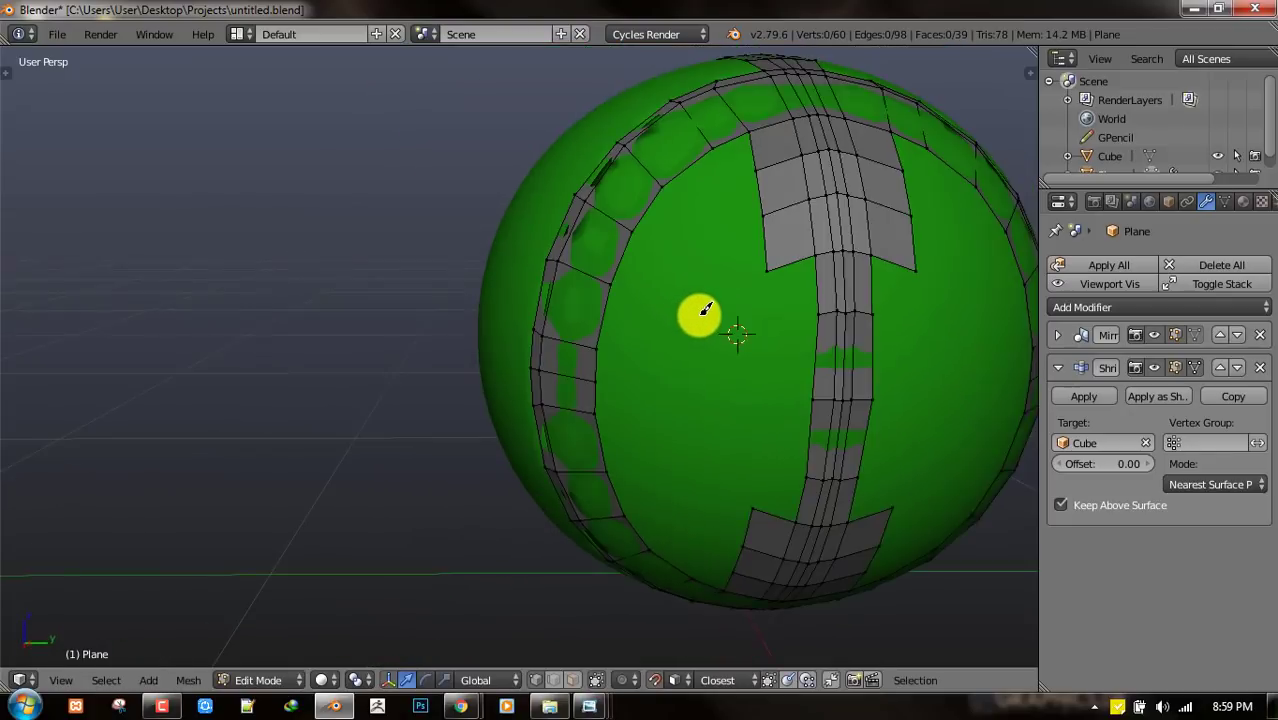
scroll(705, 312, up, 1)
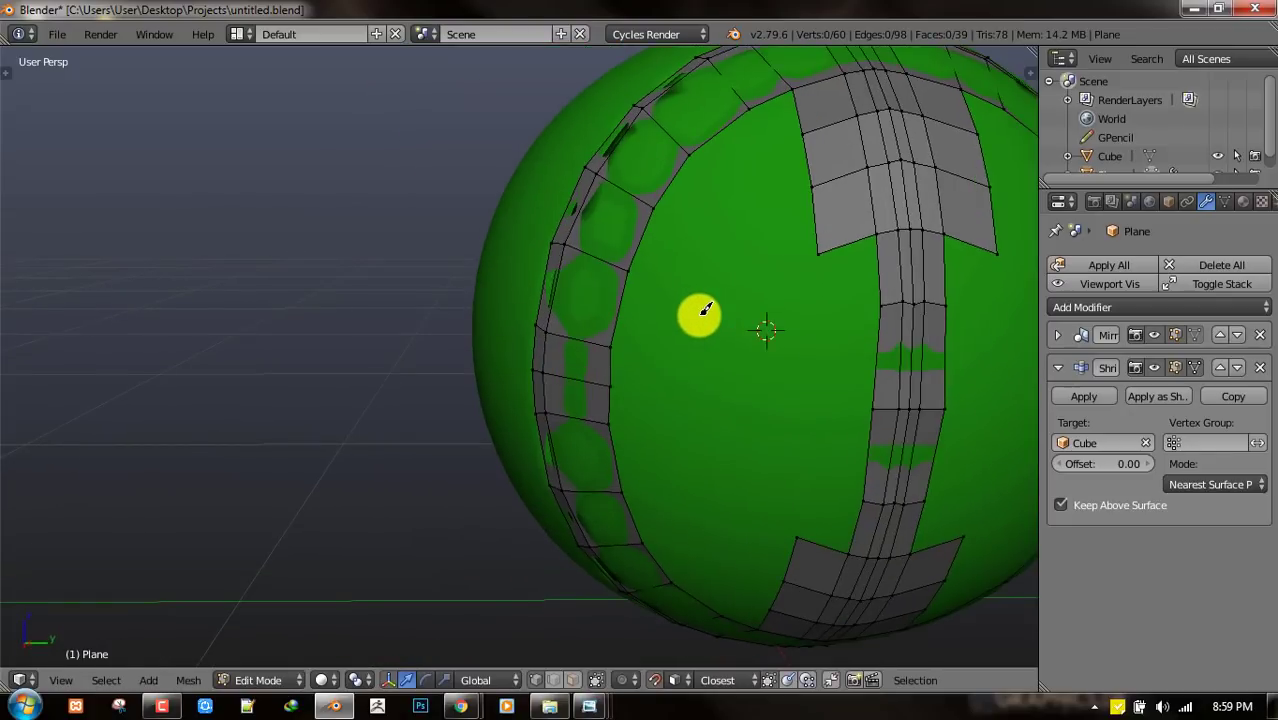
right_click(833, 253)
key(g)
click(826, 227)
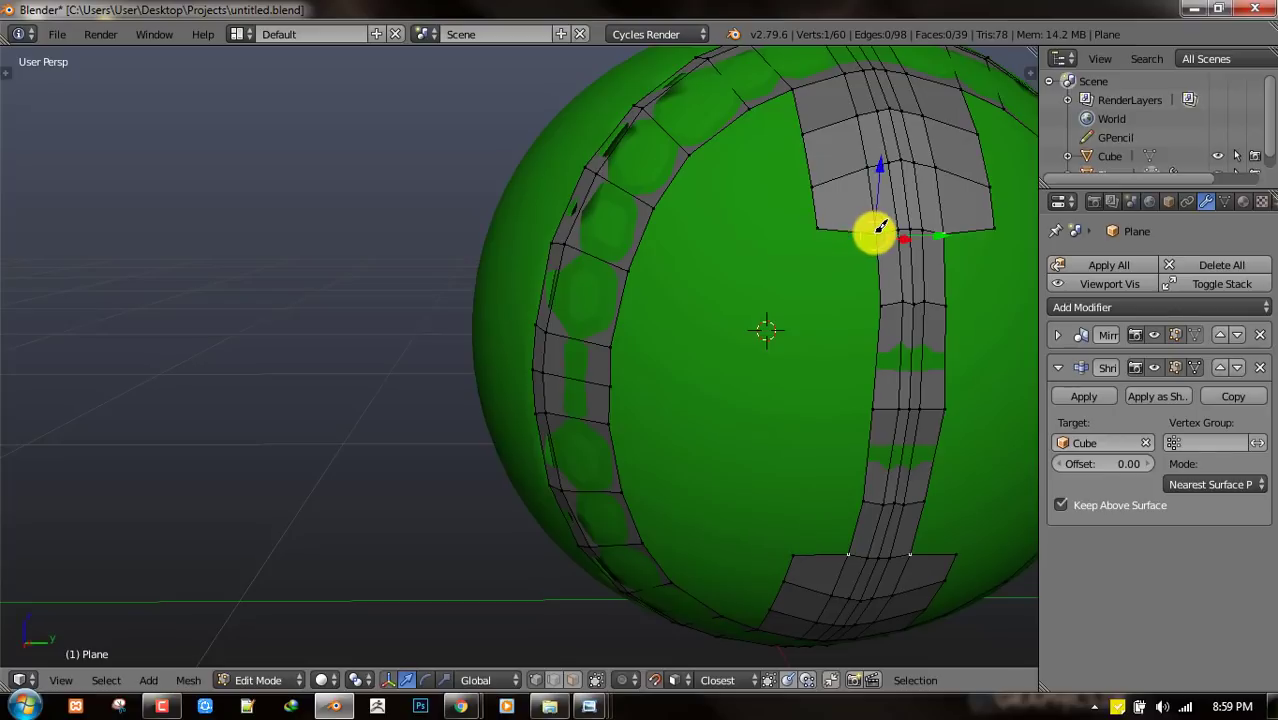
- Continue the outer column down to the ball's mid-line with two faces and move the last corner vertex to close the gap
shift+middle_drag(868, 272, 772, 211)
scroll(847, 221, up, 2)
key(f)
scroll(938, 222, down, 3)
right_click(739, 223)
scroll(773, 250, up, 2)
key(f)
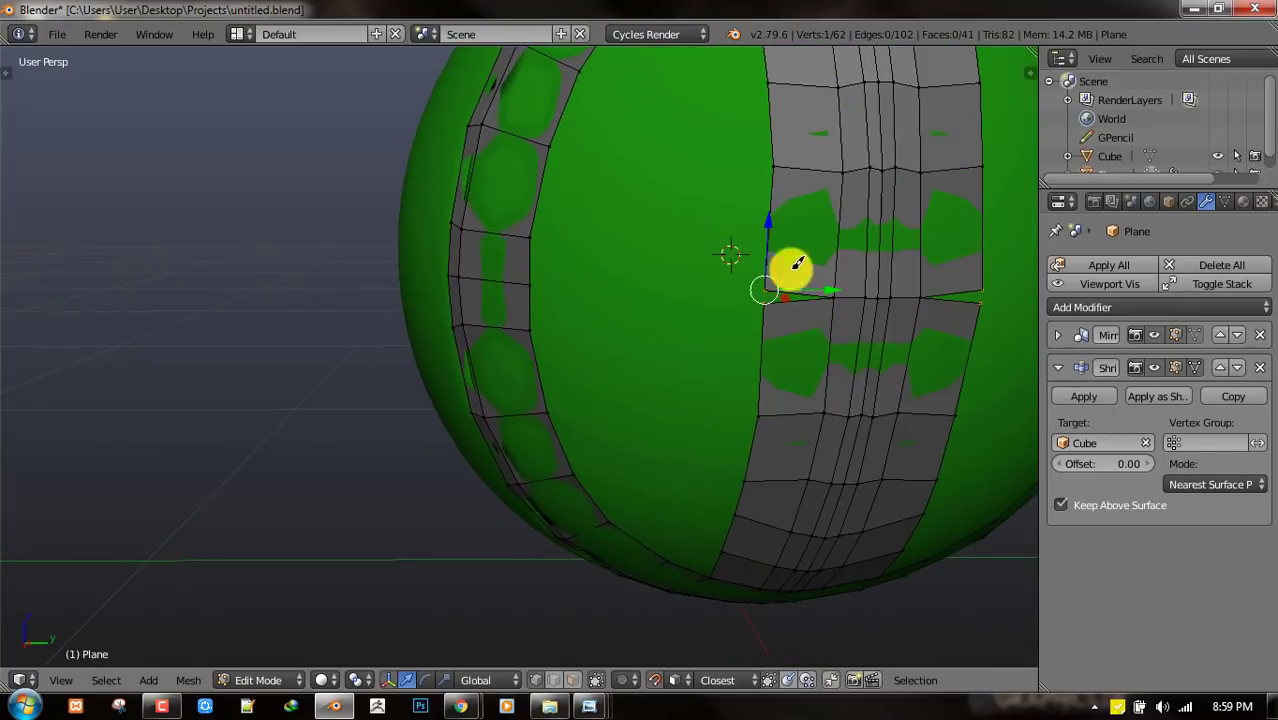
key(g)
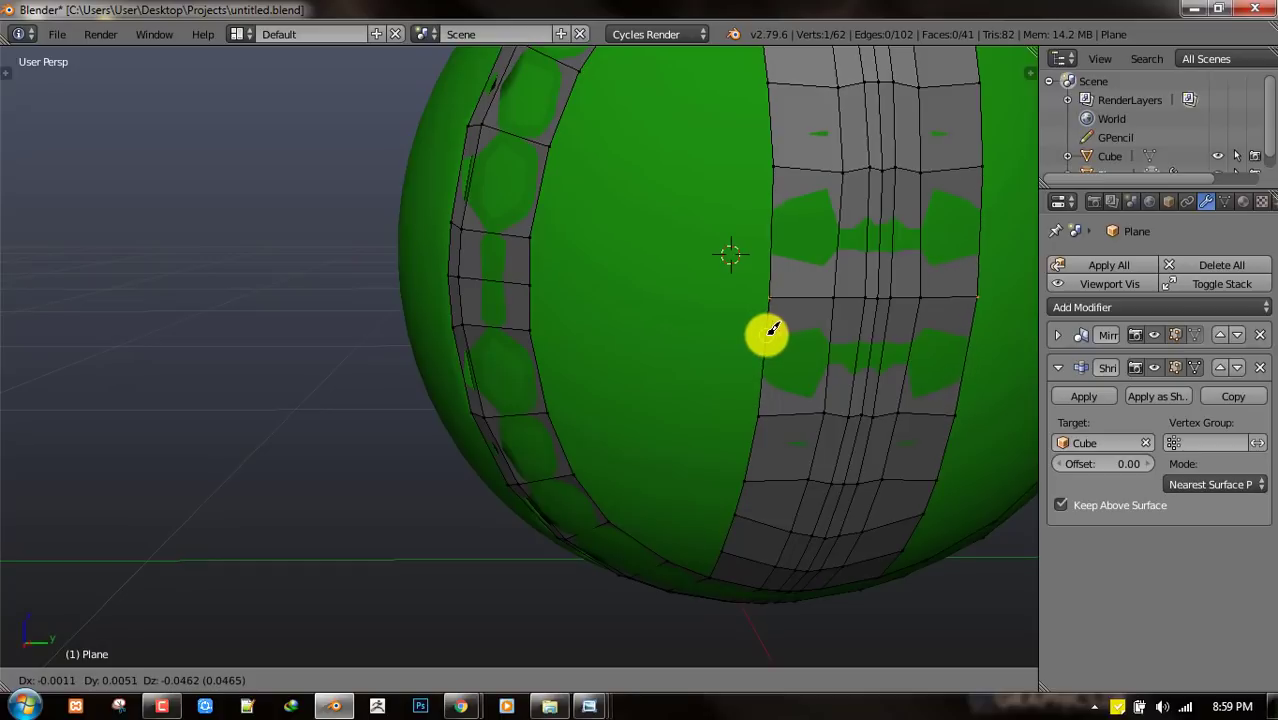
click(768, 333)
middle_drag(768, 325, 811, 325)
key(a)
- Extrude the outer column's edge above the mid-line sideways towards the curved seam and level its new upper vertex with the row
shift+middle_drag(763, 235, 756, 400)
right_click(768, 287)
right_click(783, 269)
right_click(757, 405)
key(e)
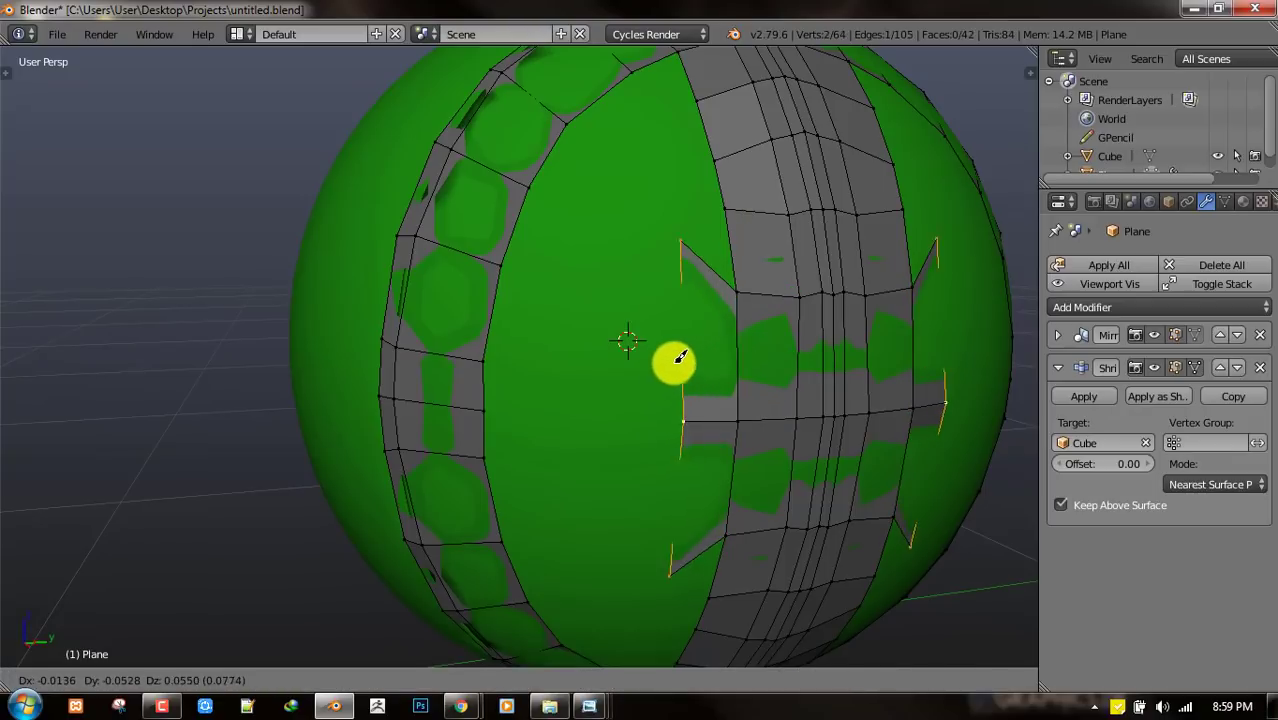
click(659, 405)
right_click(662, 286)
key(g)
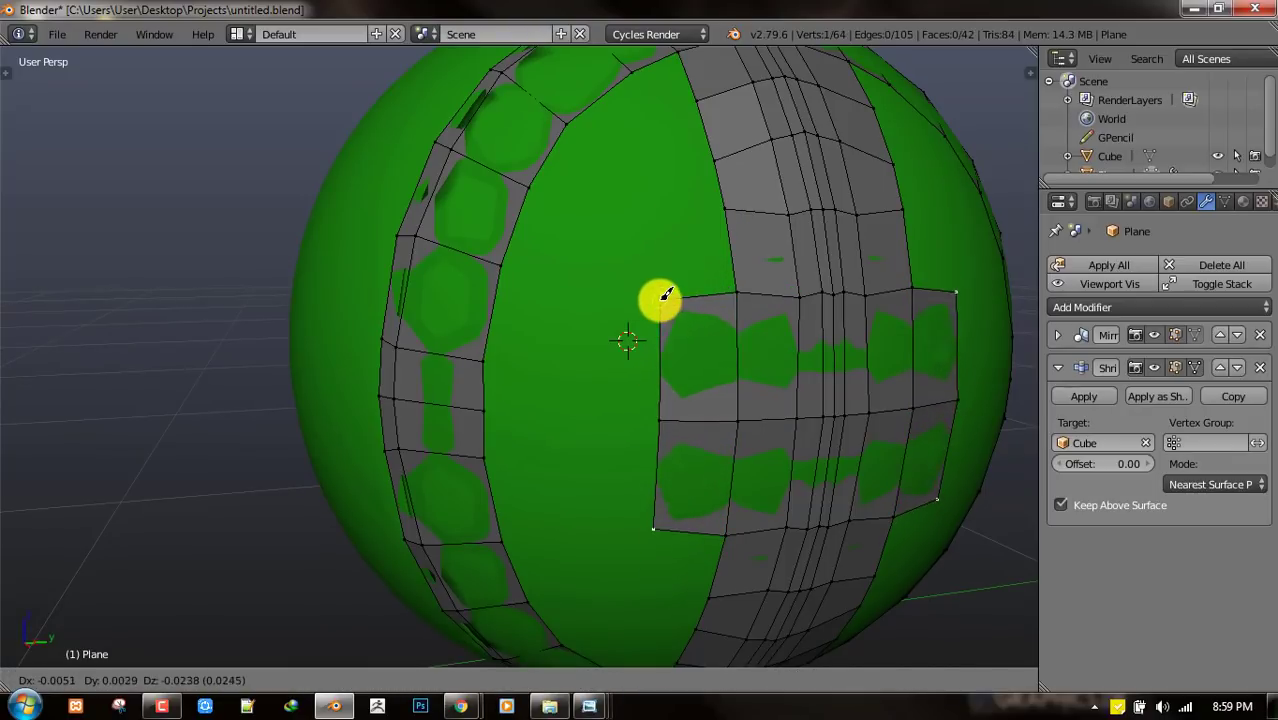
click(662, 288)
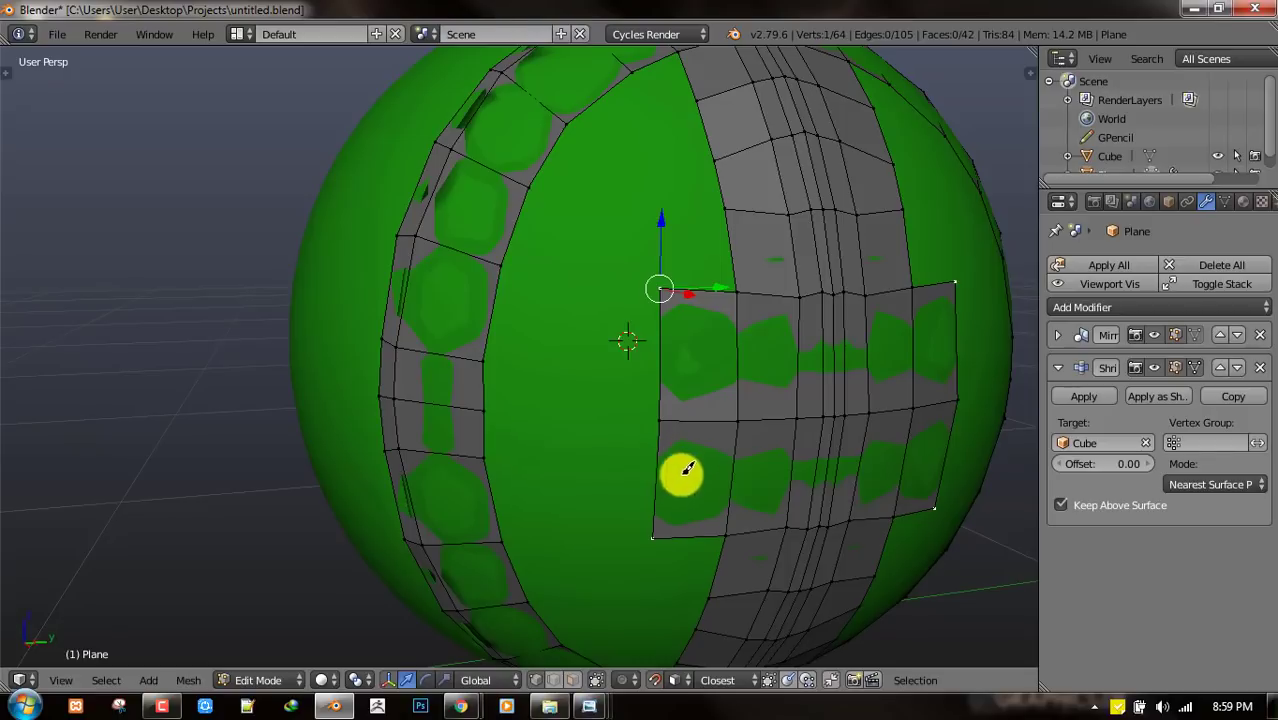
- Fill a face between the extruded edge and the facing inner edge of the curved seam above the mid-line
shift+right_click(505, 268)
shift+right_click(487, 360)
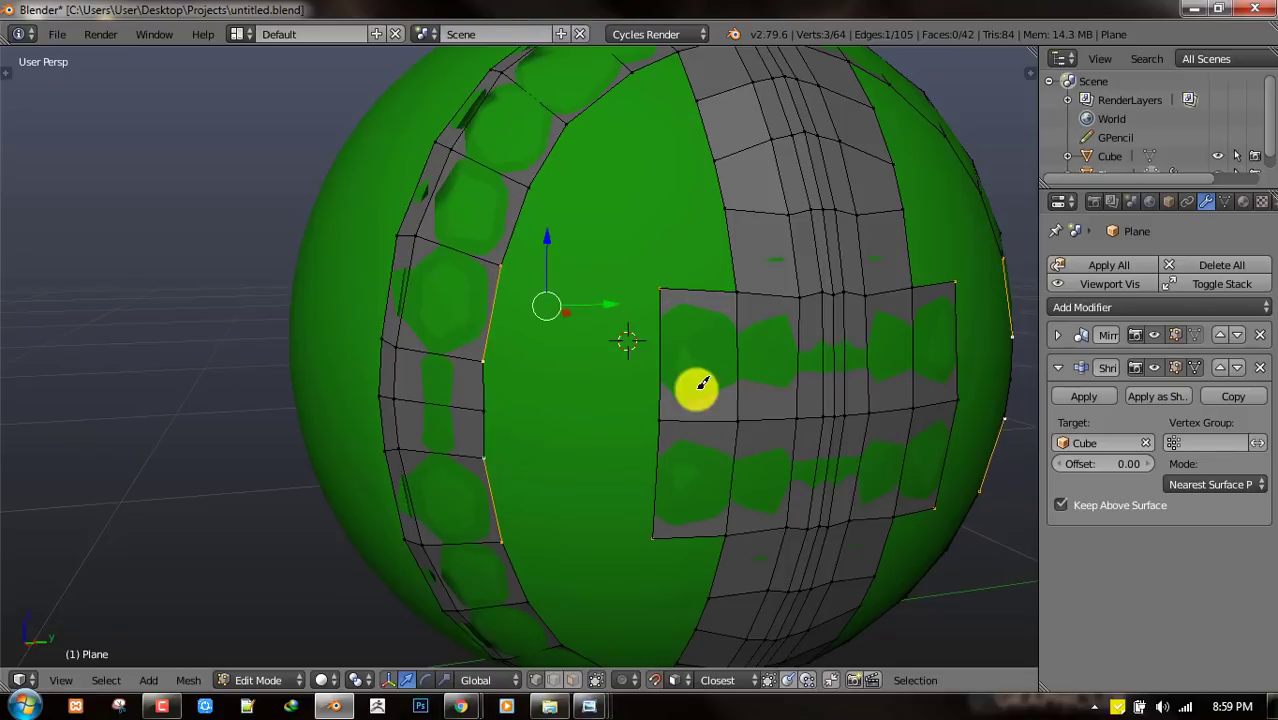
shift+right_click(684, 418)
key(f)
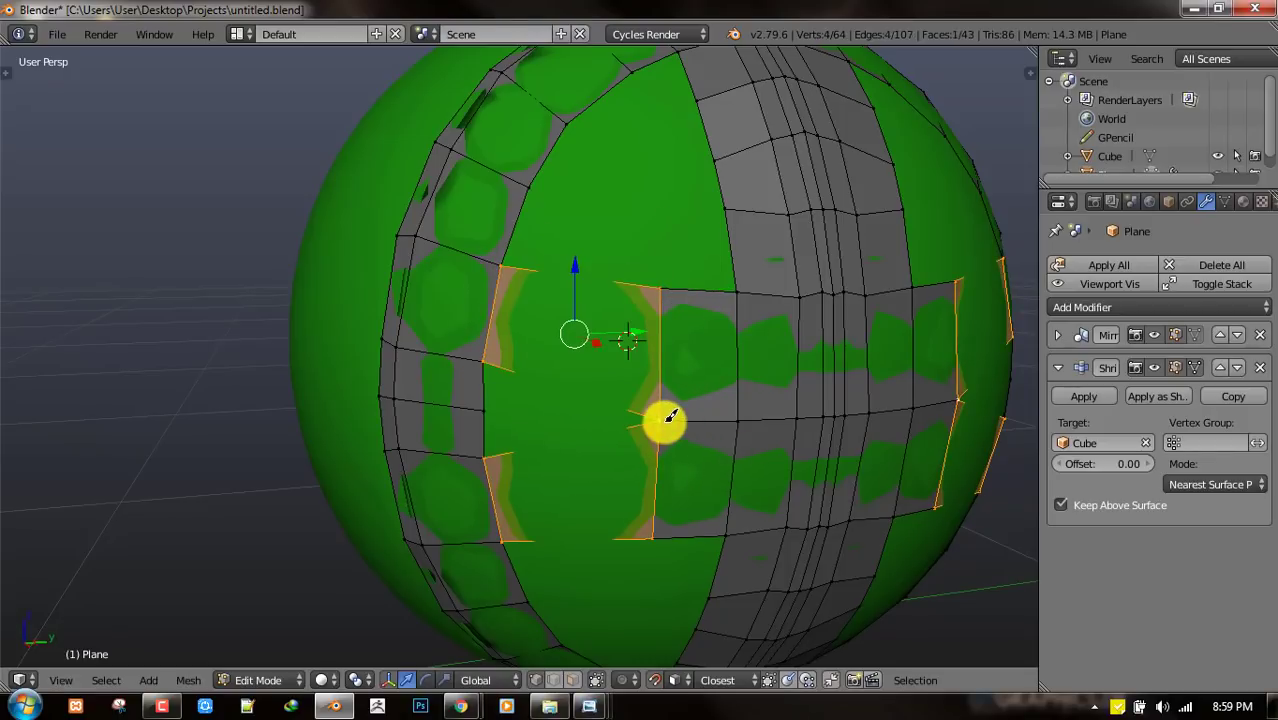
- Try to delete the edge loop running across the curved seam at the mid-line
key(x)
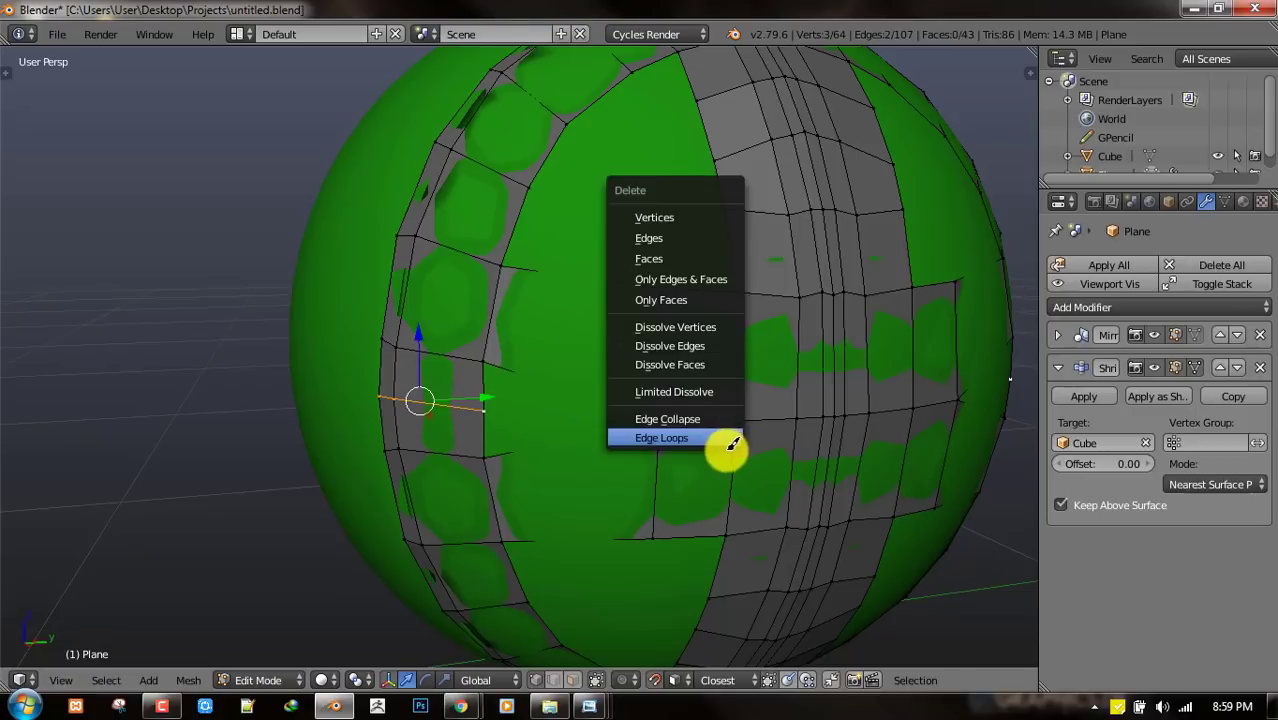
click(727, 442)
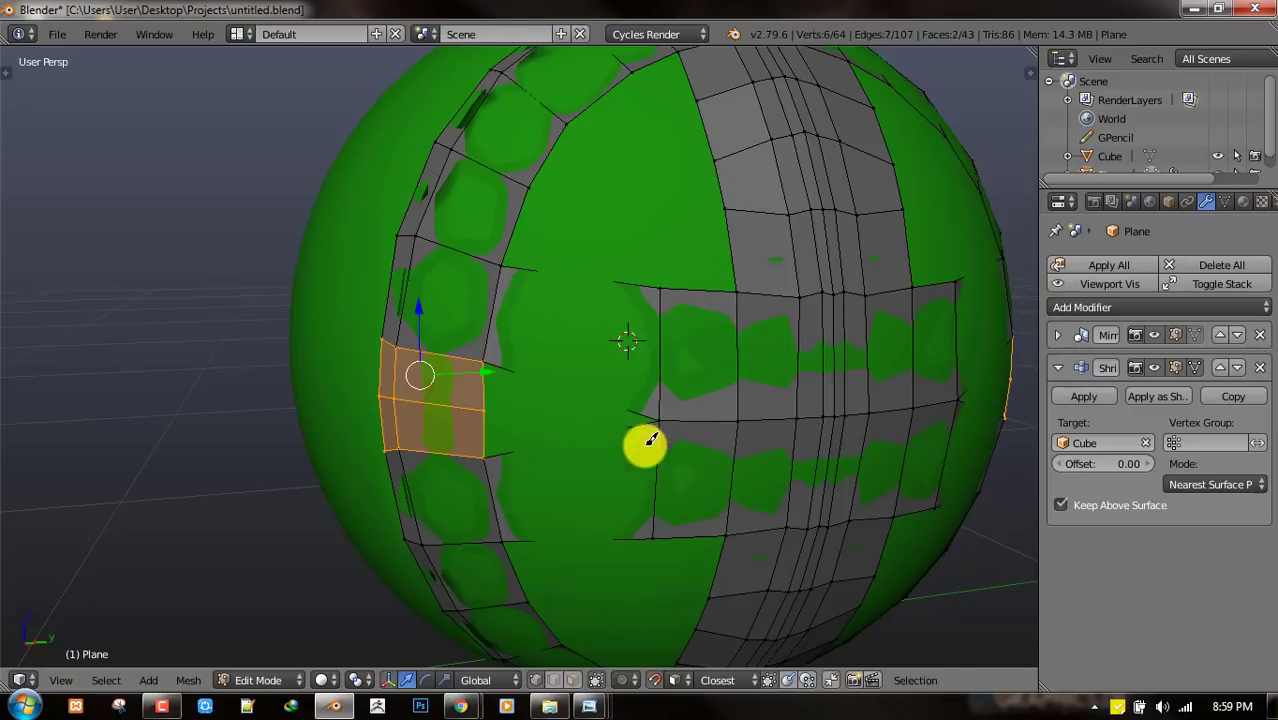
alt+right_click(460, 402)
key(a)
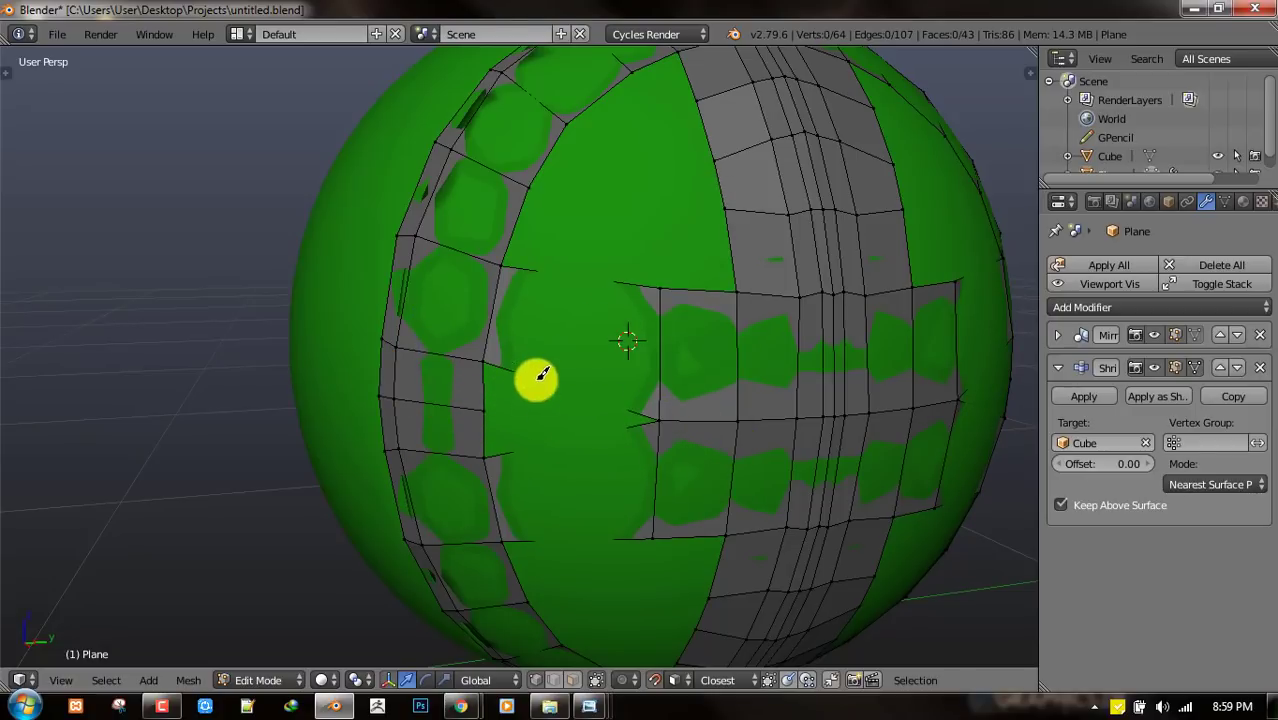
- Delete the wide face bridging the curved seam and the outer column above the mid-line
key(ctrl+Tab)
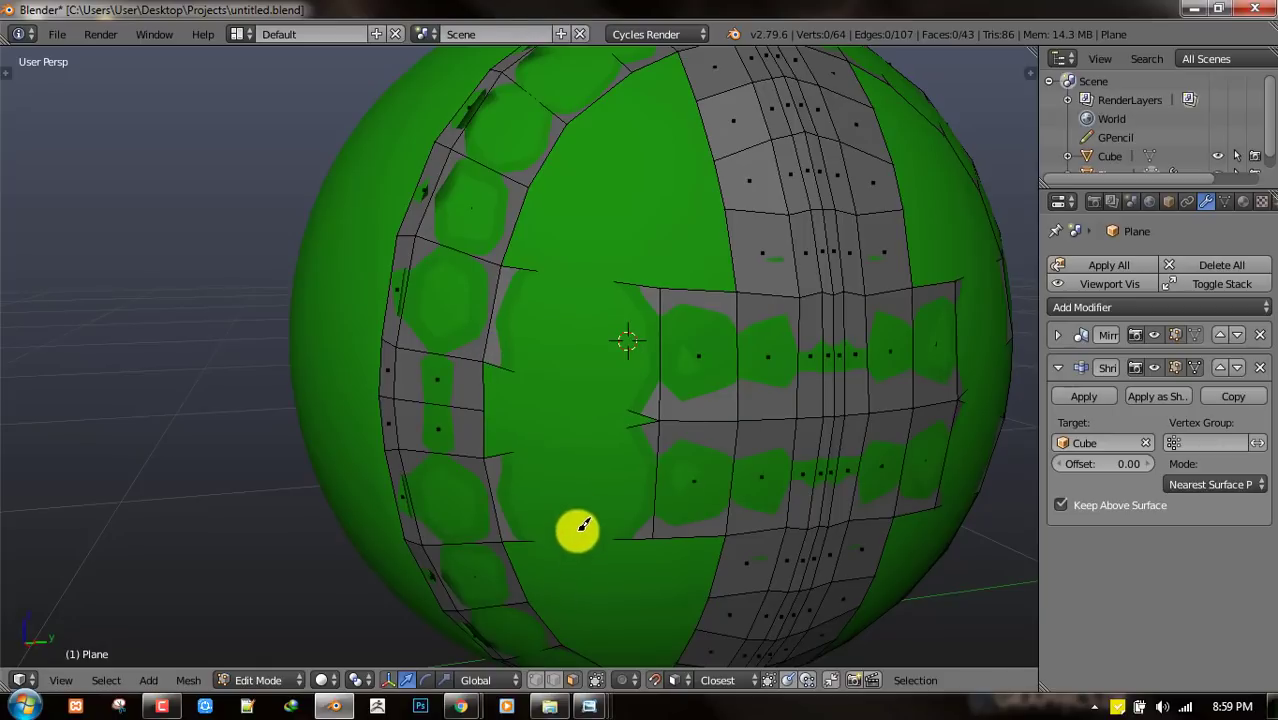
right_click(622, 362)
key(x)
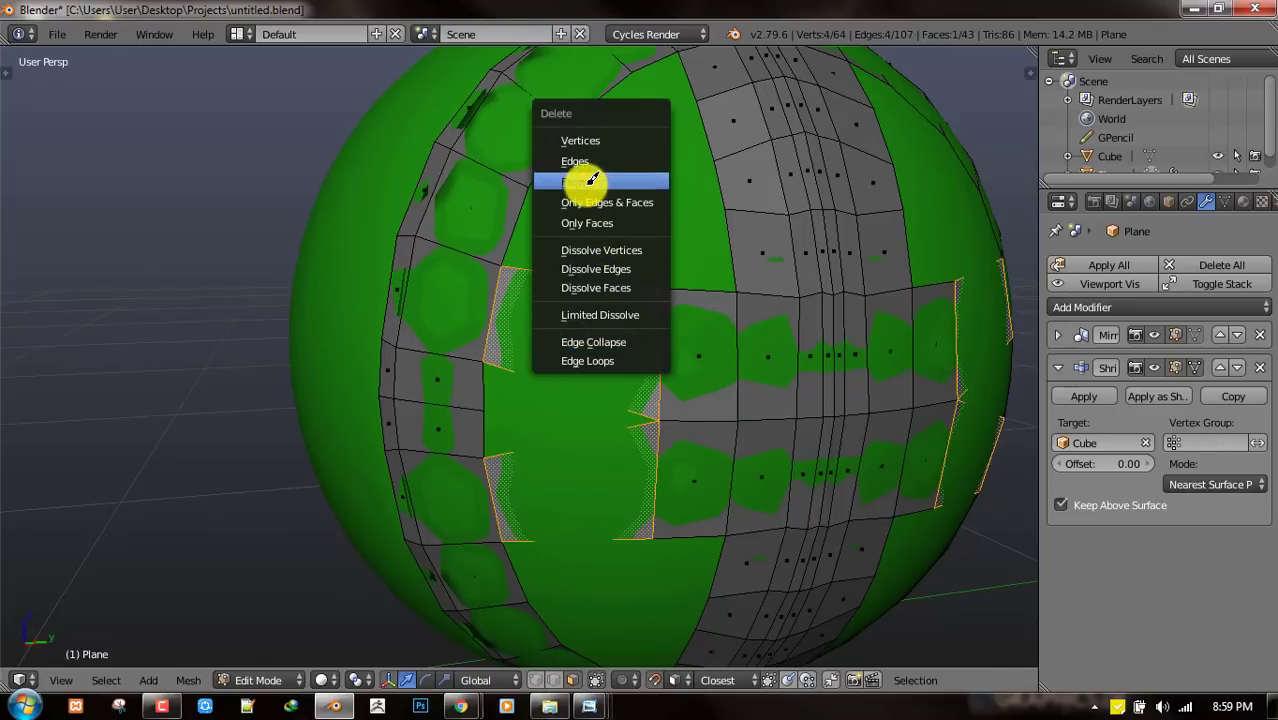
click(585, 177)
key(ctrl+Tab)
click(616, 241)
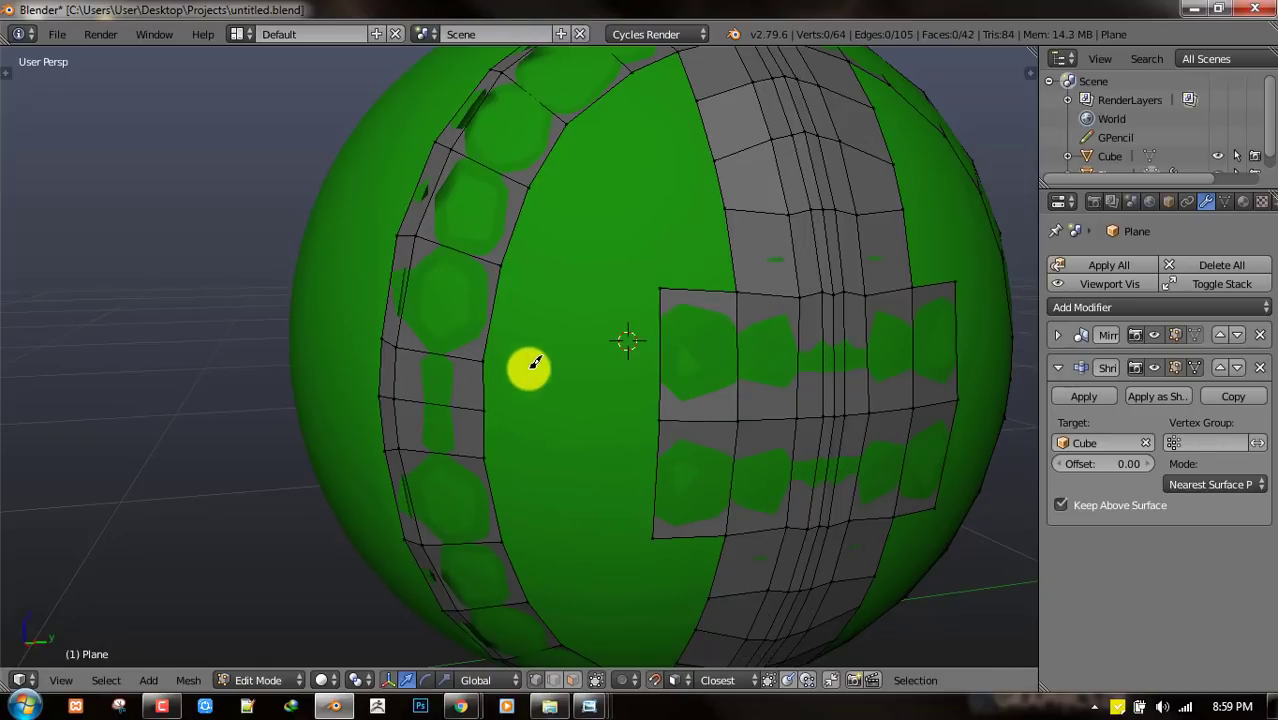
- Add an edge loop across the crossing strip and outer column in the row just above the mid-line
key(ctrl+r)
click(686, 393)
click(676, 385)
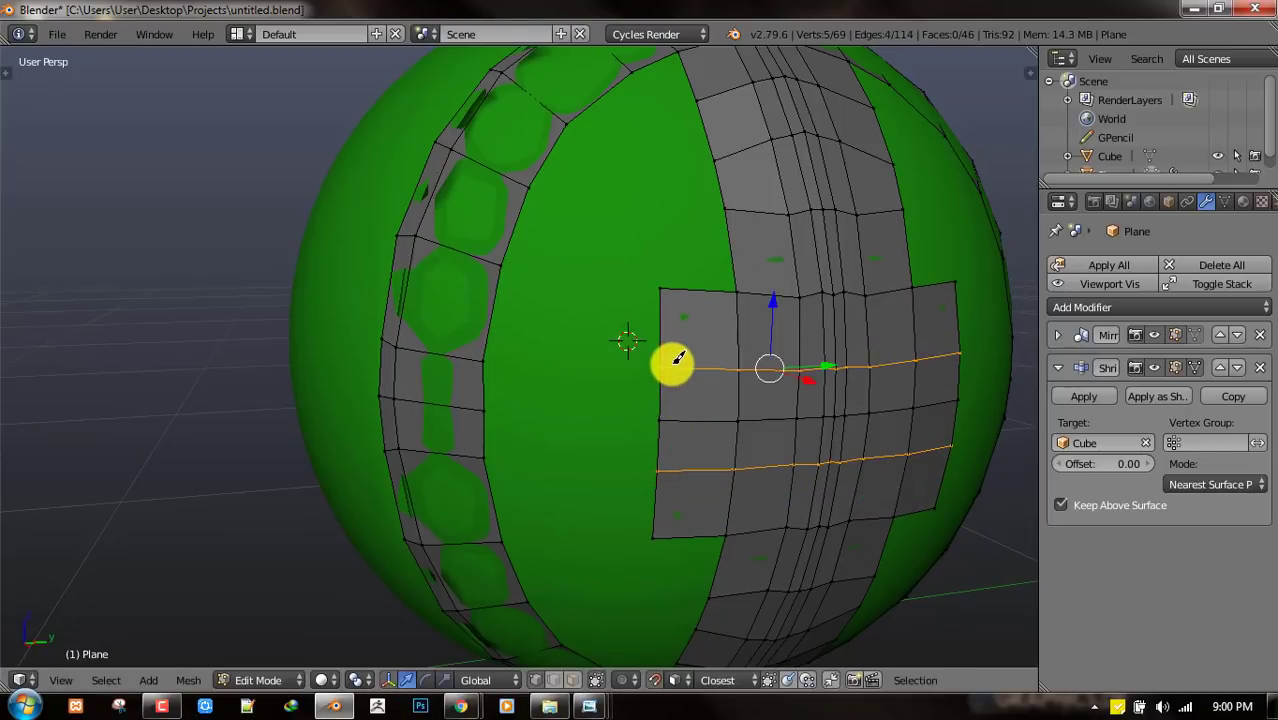
- Fill a face between the outer column's upper edge segment above the new loop and the facing edge of the curved seam
right_click(662, 367)
shift+right_click(481, 365)
shift+right_click(506, 256)
shift+right_click(666, 292)
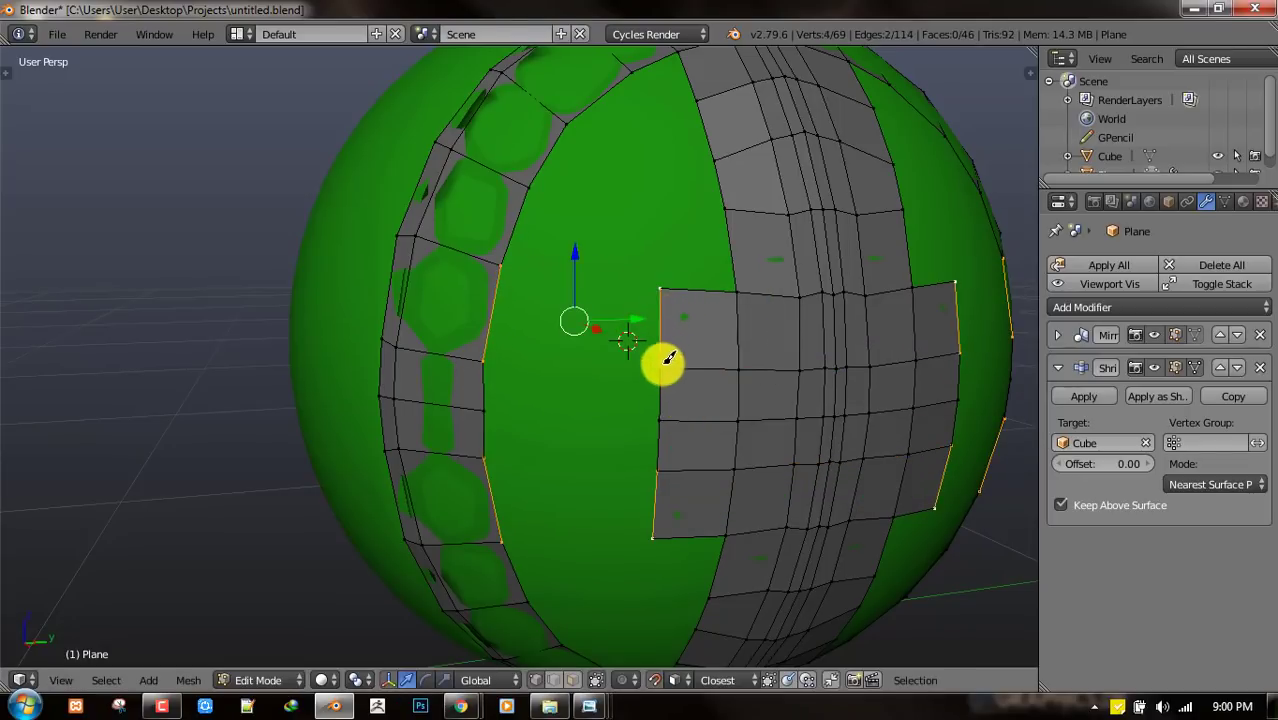
key(f)
- Fill the remaining face at the mid-line between the outer column and the curved seam
right_click(662, 367)
shift+right_click(658, 420)
shift+right_click(484, 411)
shift+right_click(484, 363)
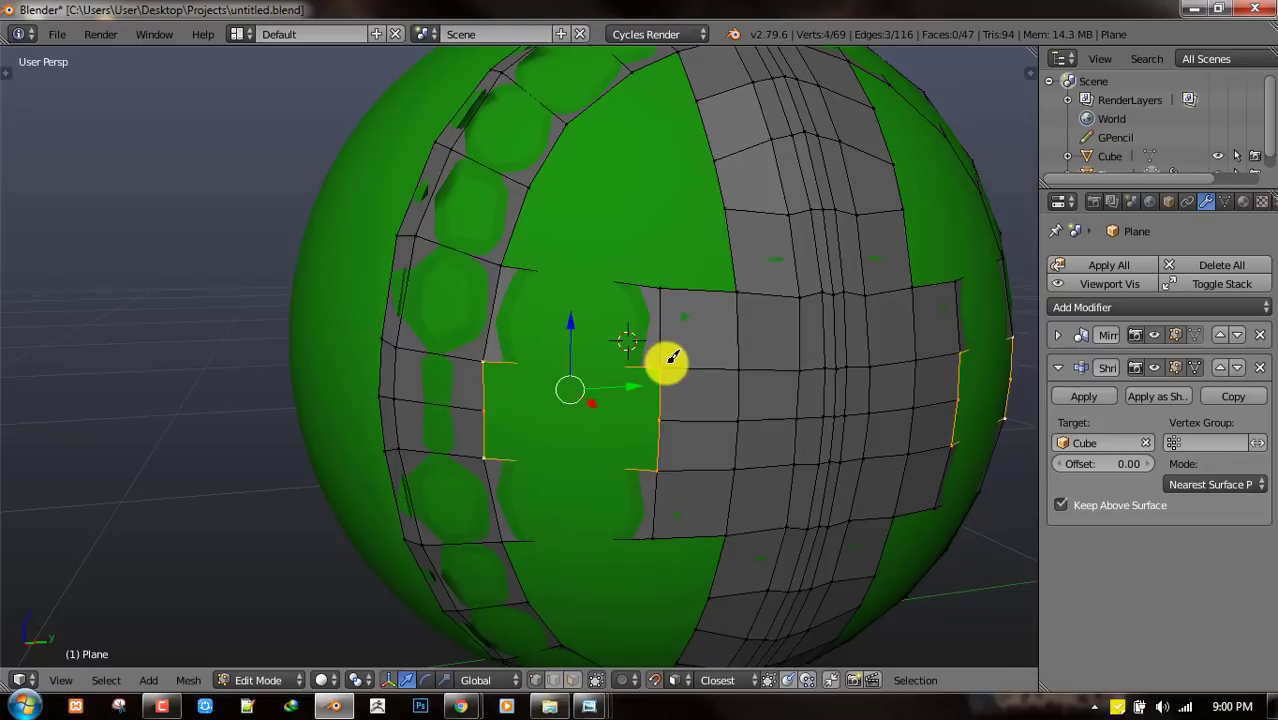
key(f)
key(a)
- Extend the outer column upward by one face beside the crossing strip and fill the gap from it to the curved seam
middle_drag(686, 279, 747, 291)
right_click(742, 287)
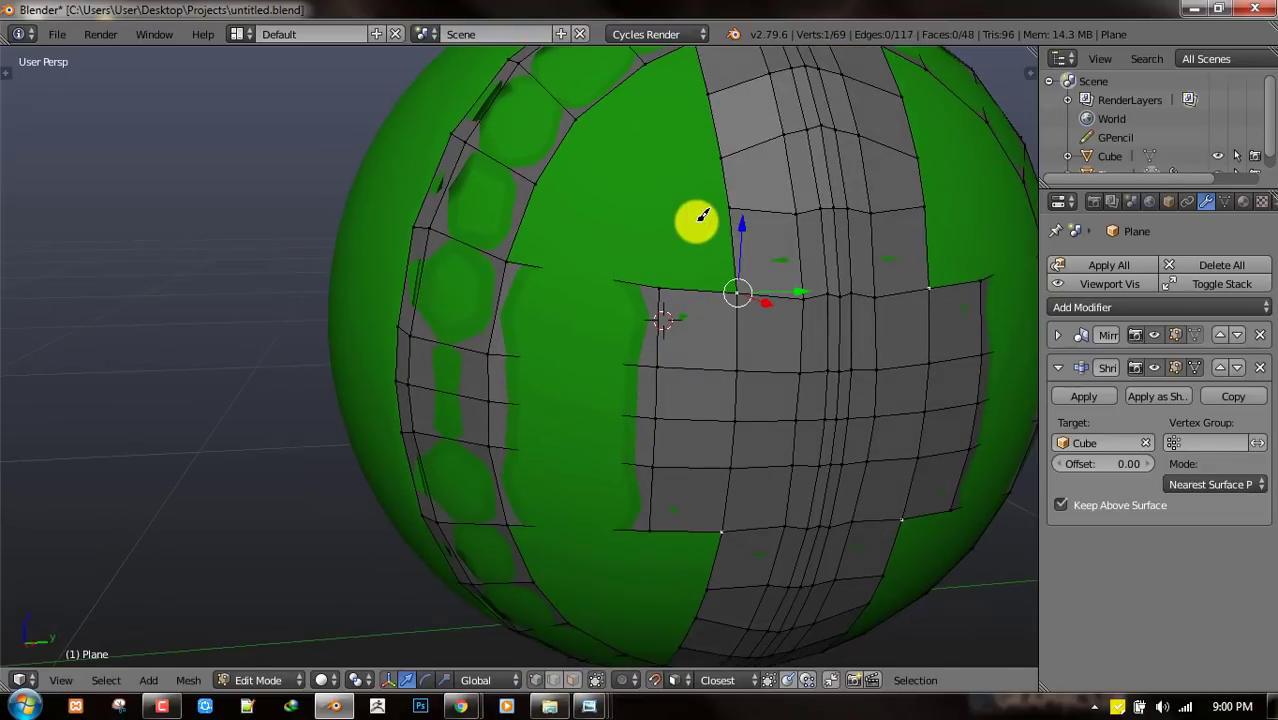
key(f)
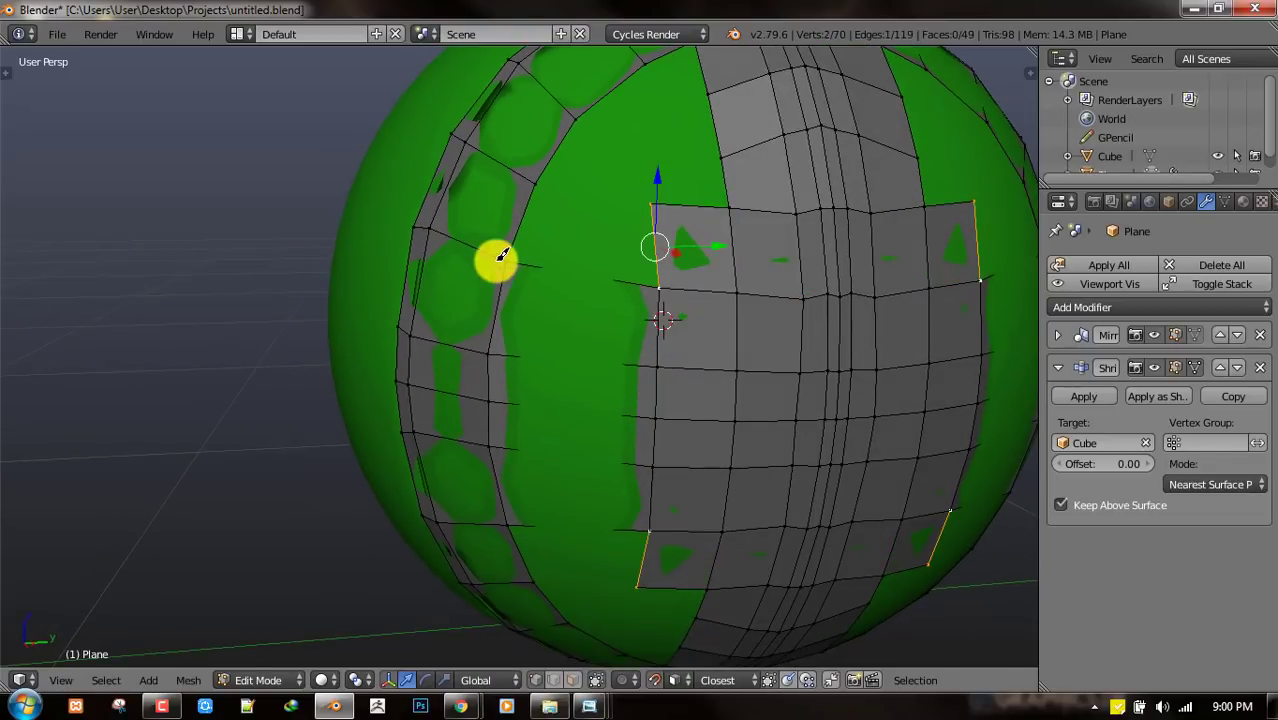
shift+right_click(505, 260)
key(f)
- Shift the outer column's edge vertices slightly towards the curved seam to even out the rows above the mid-line
right_click(655, 205)
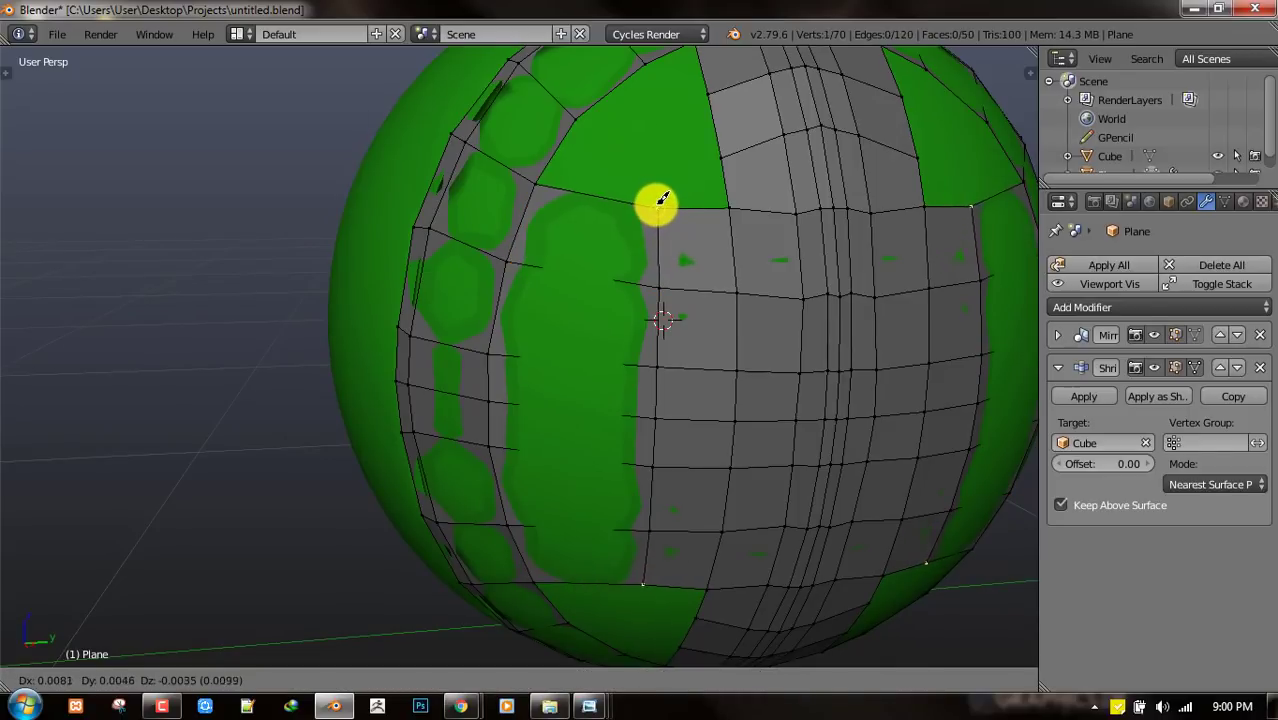
key(g)
click(647, 291)
right_click(659, 369)
key(g)
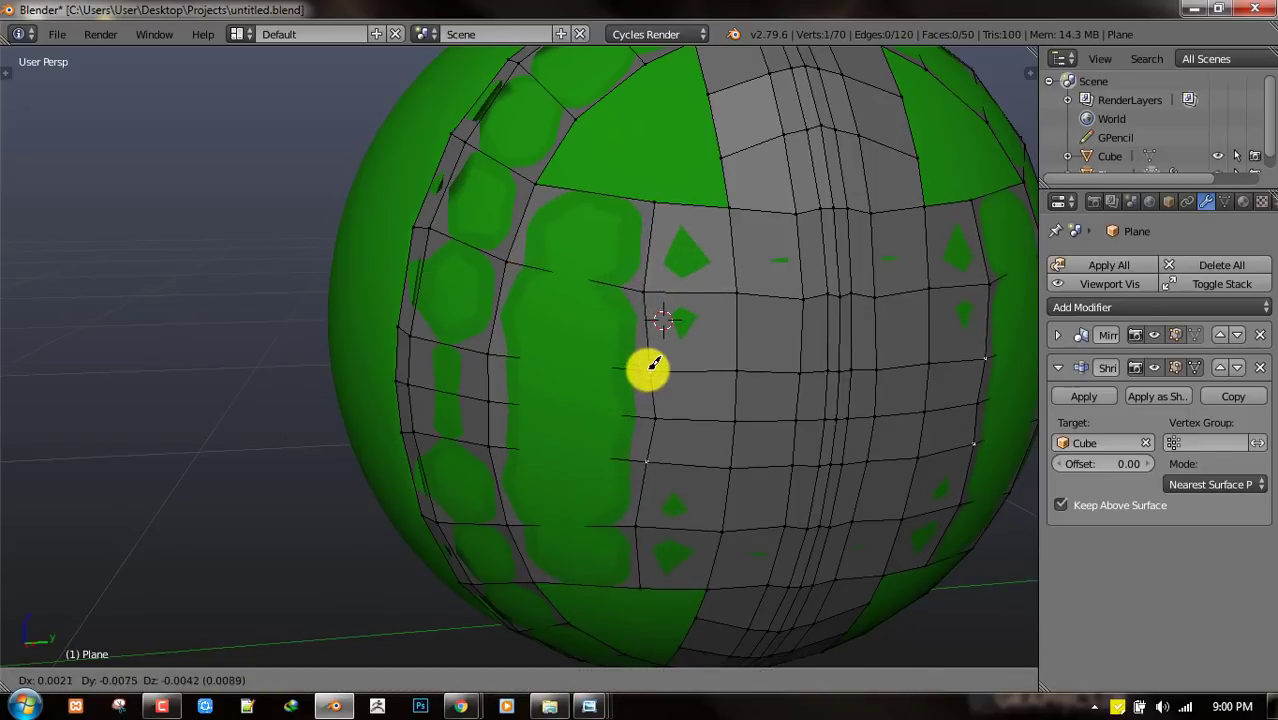
click(649, 368)
key(a)
- Add the next face upward beside the crossing strip and fill the face joining it to the curved seam
middle_drag(691, 198, 713, 240)
right_click(727, 224)
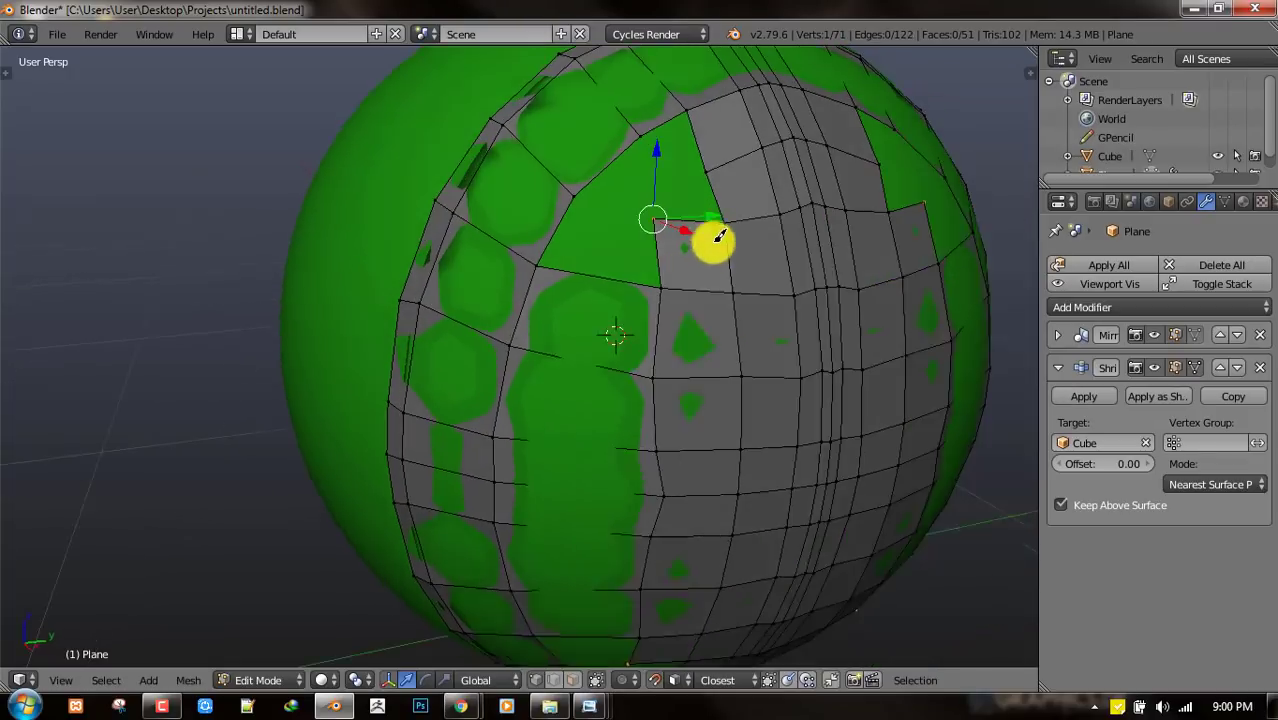
shift+right_click(662, 288)
ctrl+click(541, 259)
key(f)
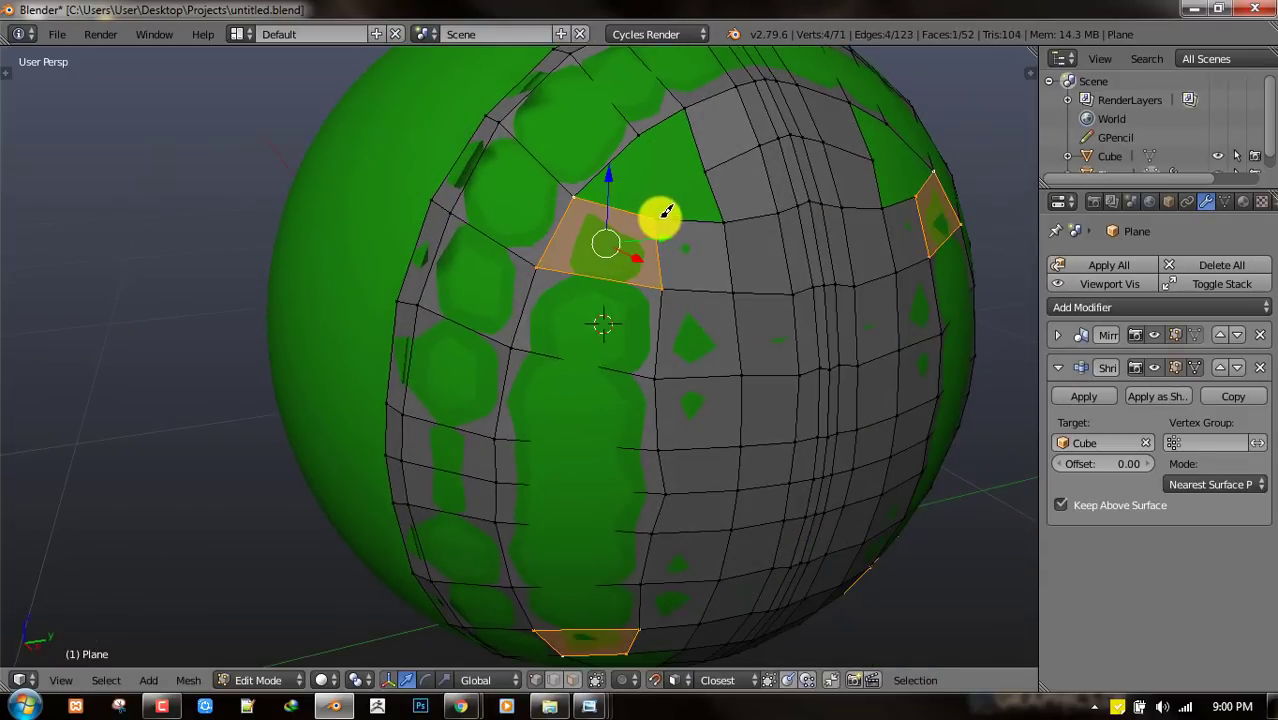
key(a)
- Fill the next face along the curved seam, reposition its free vertex, and fill the face between it and the crossing strip
middle_drag(687, 205, 666, 170)
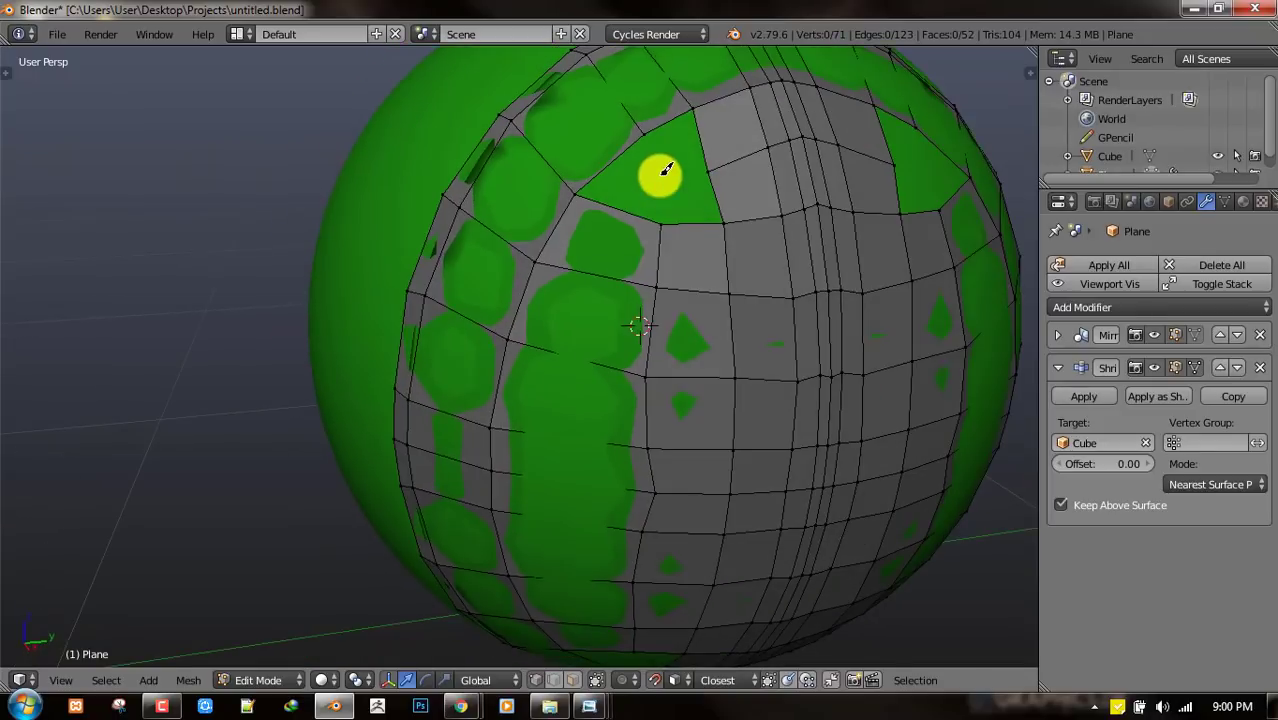
right_click(581, 190)
key(f)
key(g)
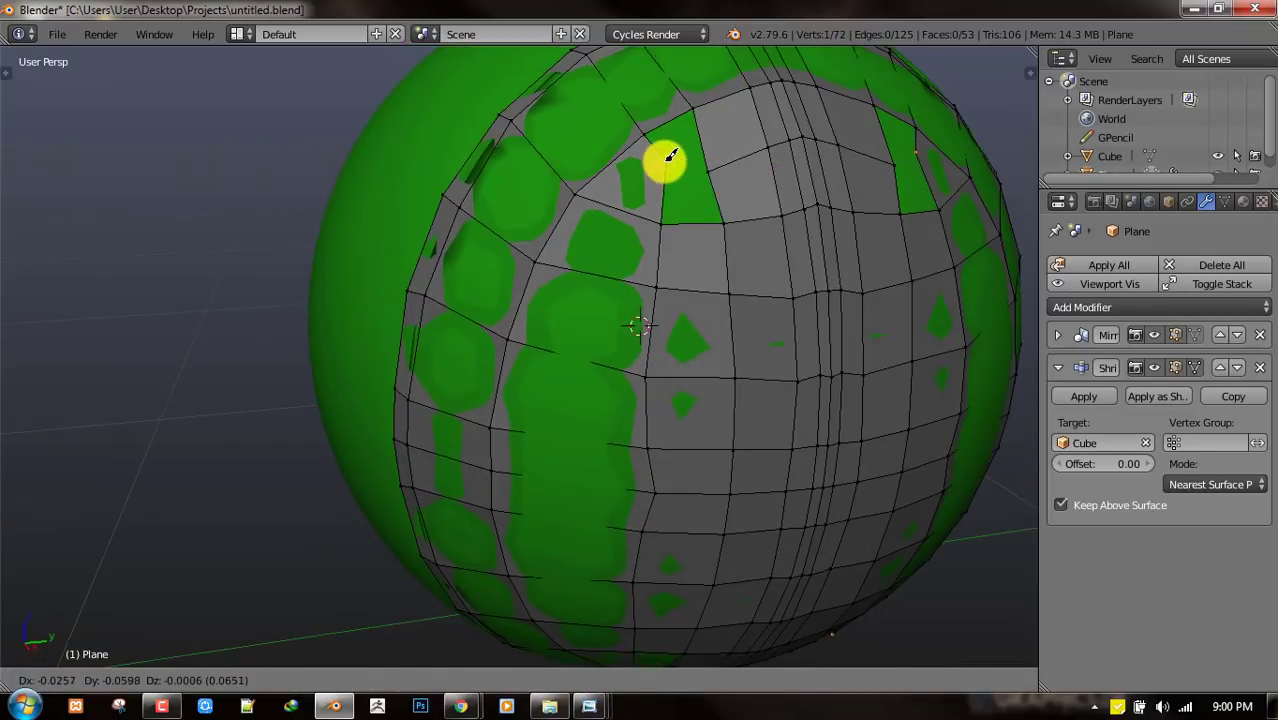
click(665, 170)
shift+right_click(711, 177)
key(f)
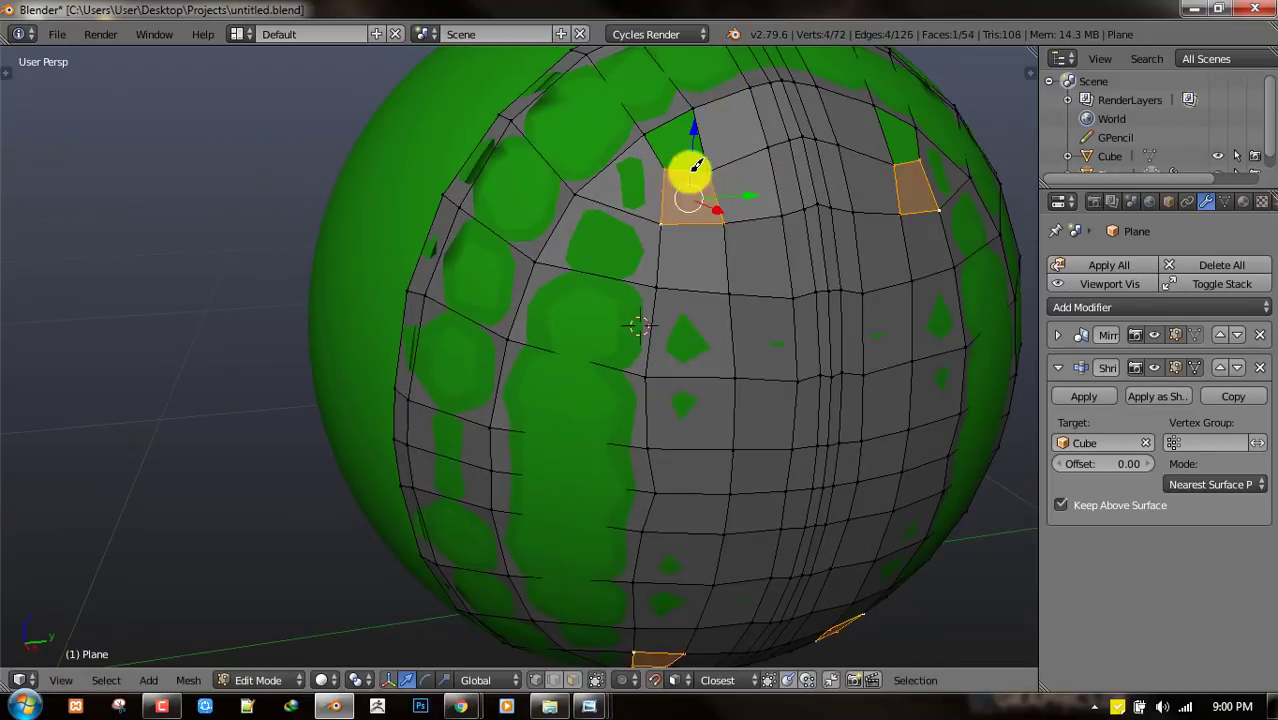
- Fill the last four-sided hole at the upper end of the panel, where the curved seam meets the crossing strip
right_click(706, 173)
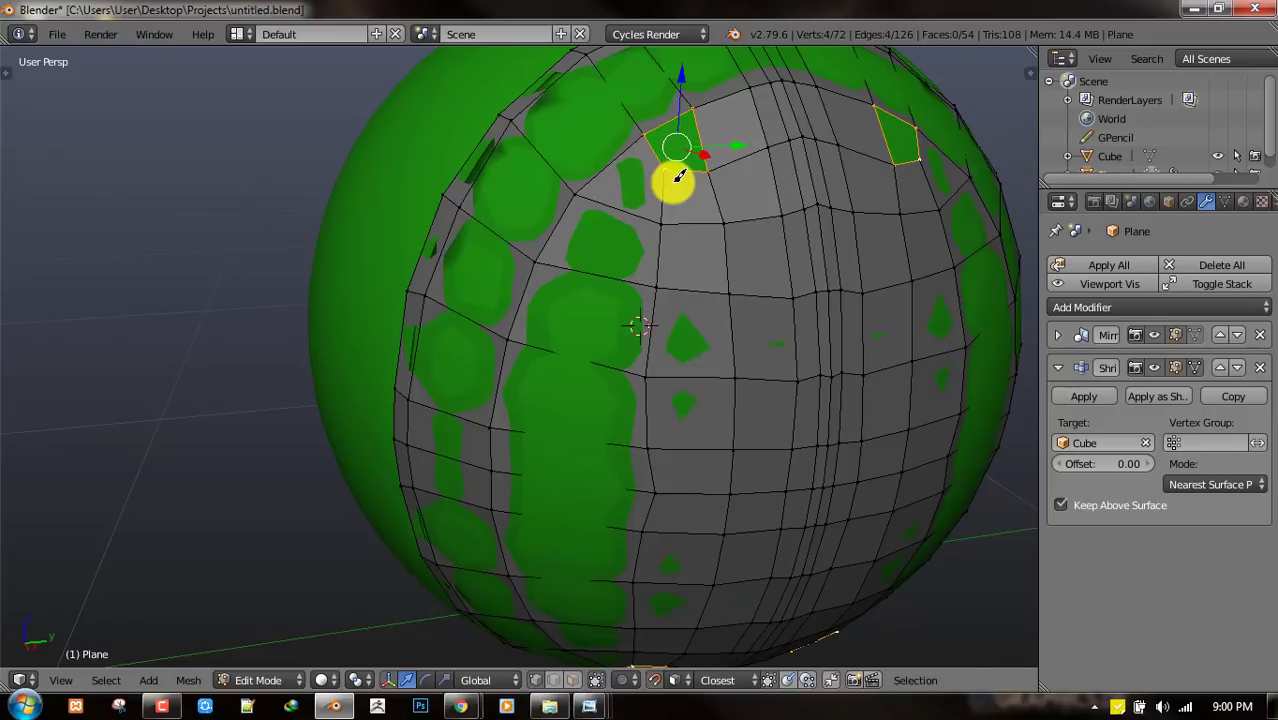
key(f)
key(a)
- Add an edge loop lengthwise through the wide faces between the curved seam and the outer column
scroll(683, 340, down, 3)
middle_drag(685, 342, 648, 254)
scroll(648, 254, up, 2)
key(ctrl+r)
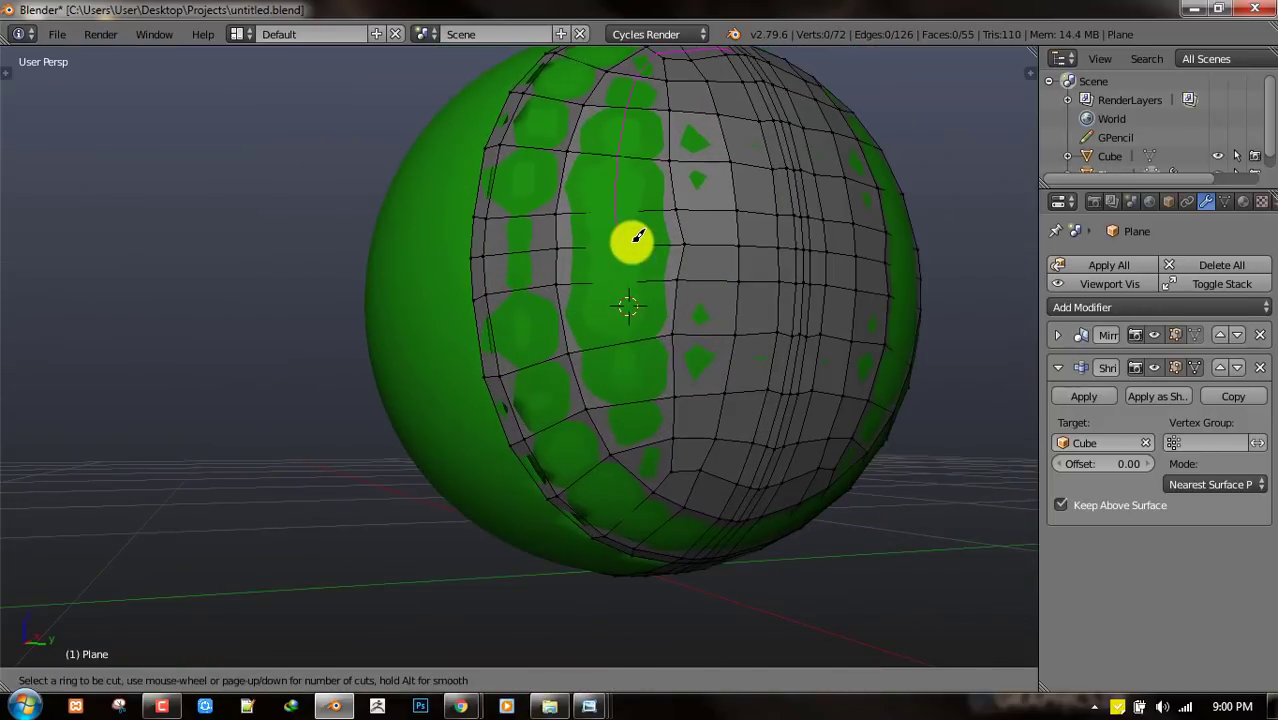
click(632, 242)
click(633, 241)
click(633, 241)
- Add another centred edge loop through the faces near the upper end of the filled panel
key(a)
middle_drag(799, 285, 799, 447)
shift+middle_drag(708, 112, 694, 208)
key(ctrl+r)
click(696, 209)
right_click(698, 210)
key(a)
- Fill a row of faces alongside the crossing strip on the other side of the curved seam, starting from their corner
scroll(660, 268, down, 3)
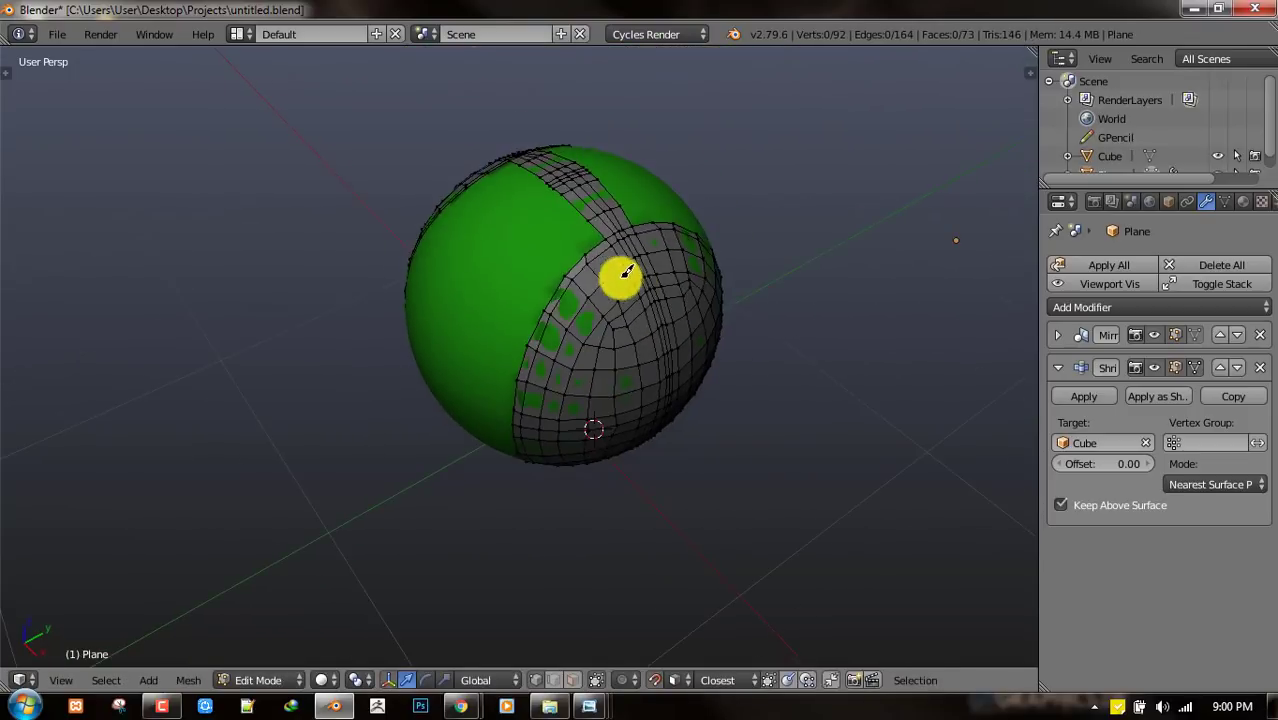
scroll(605, 240, up, 2)
middle_drag(622, 277, 716, 232)
scroll(722, 227, up, 2)
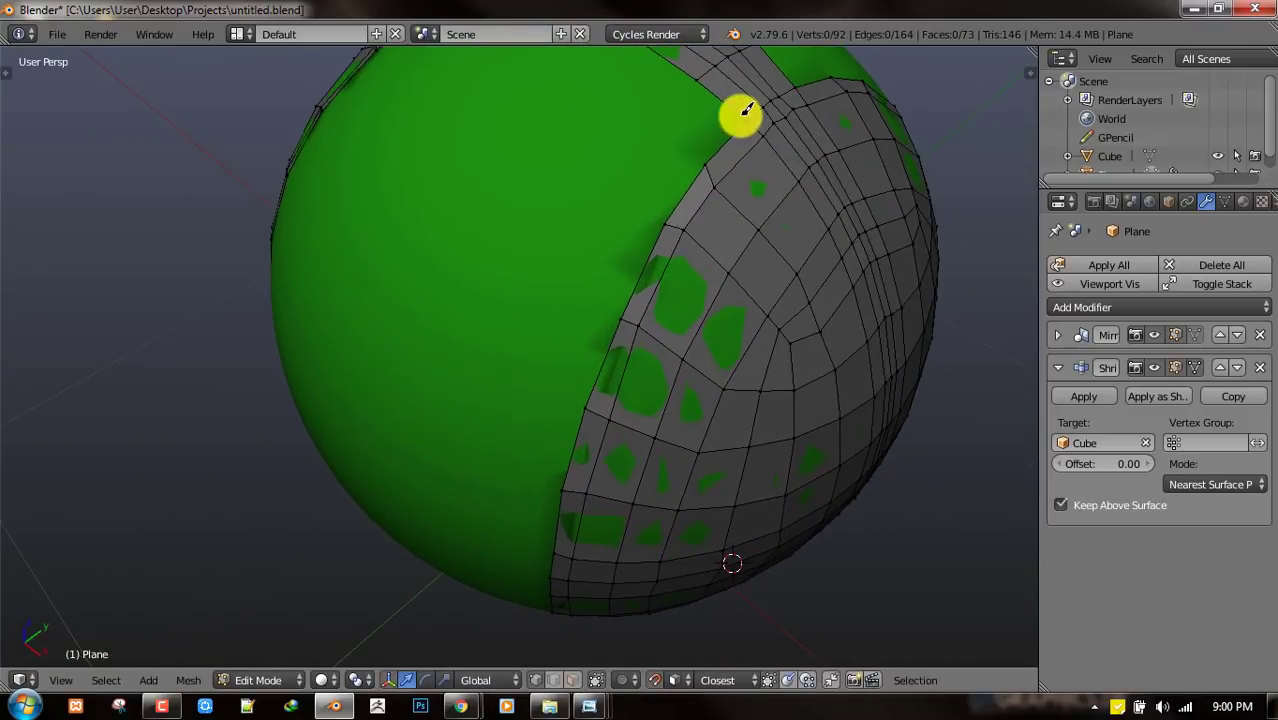
middle_drag(735, 112, 695, 138)
key(f)
right_click(696, 137)
key(f)
middle_drag(611, 120, 651, 207)
key(f)
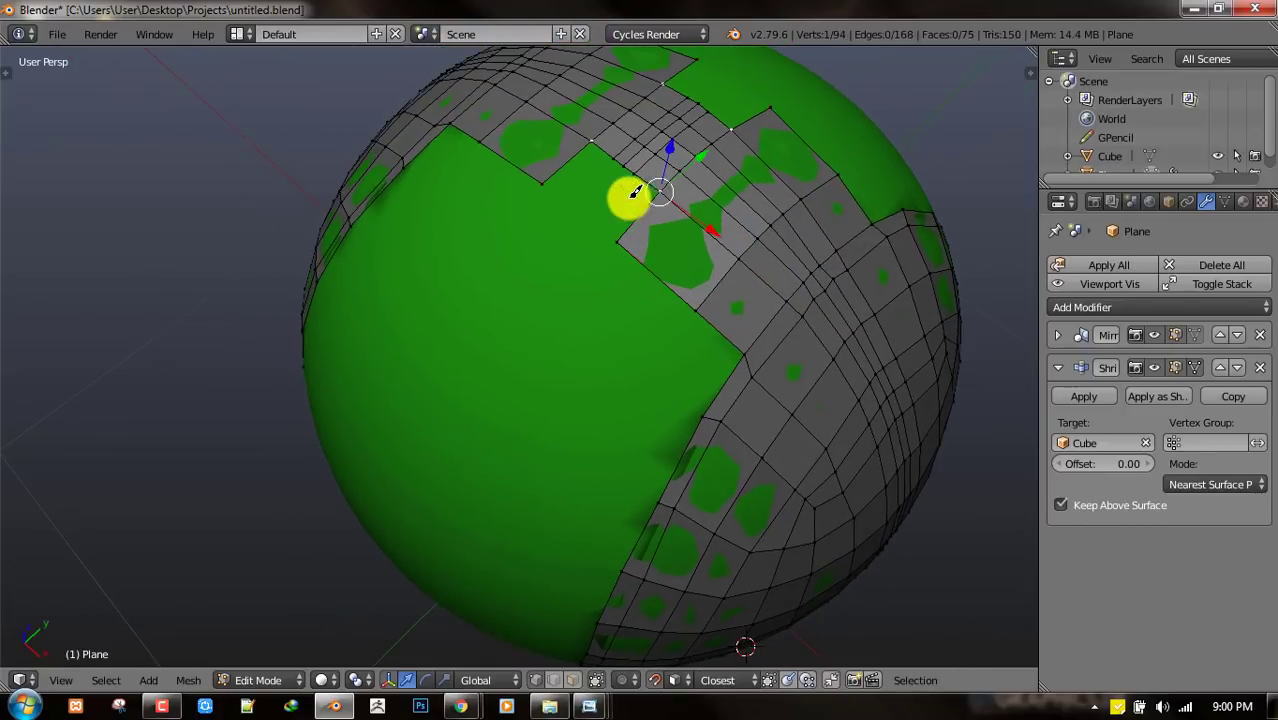
- Add the last face of the row beside the crossing strip and move its free vertex to close the middle gap
scroll(650, 170, up, 3)
shift+middle_drag(716, 106, 716, 260)
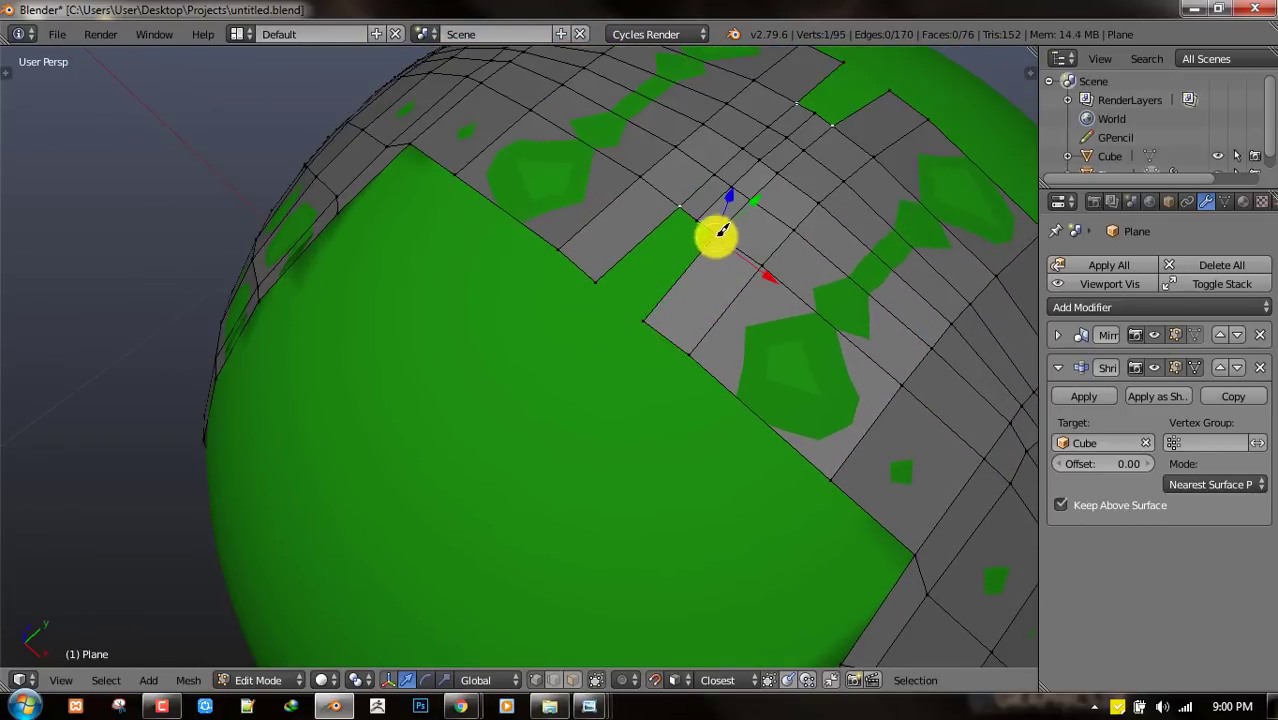
key(f)
key(g)
click(596, 287)
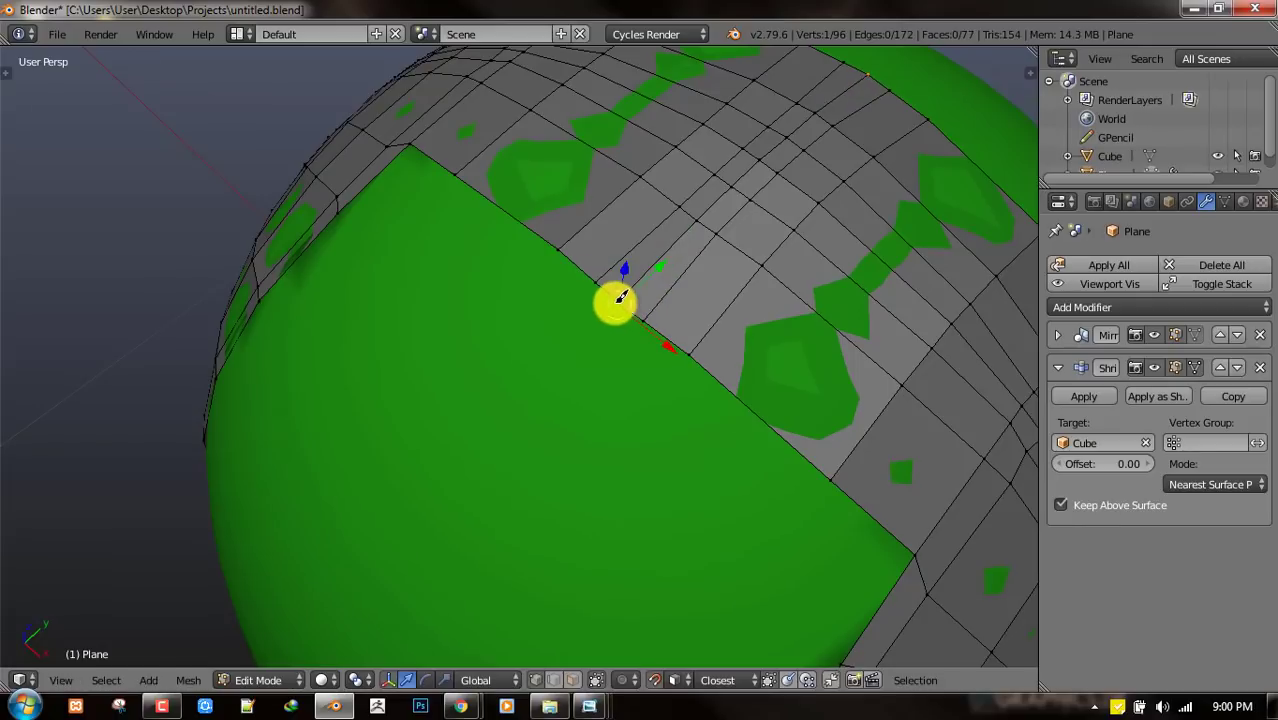
- Add a centred edge loop across the crossing strip through the wide faces near the curved seam
shift+middle_drag(830, 460, 782, 328)
key(a)
key(ctrl+r)
click(764, 189)
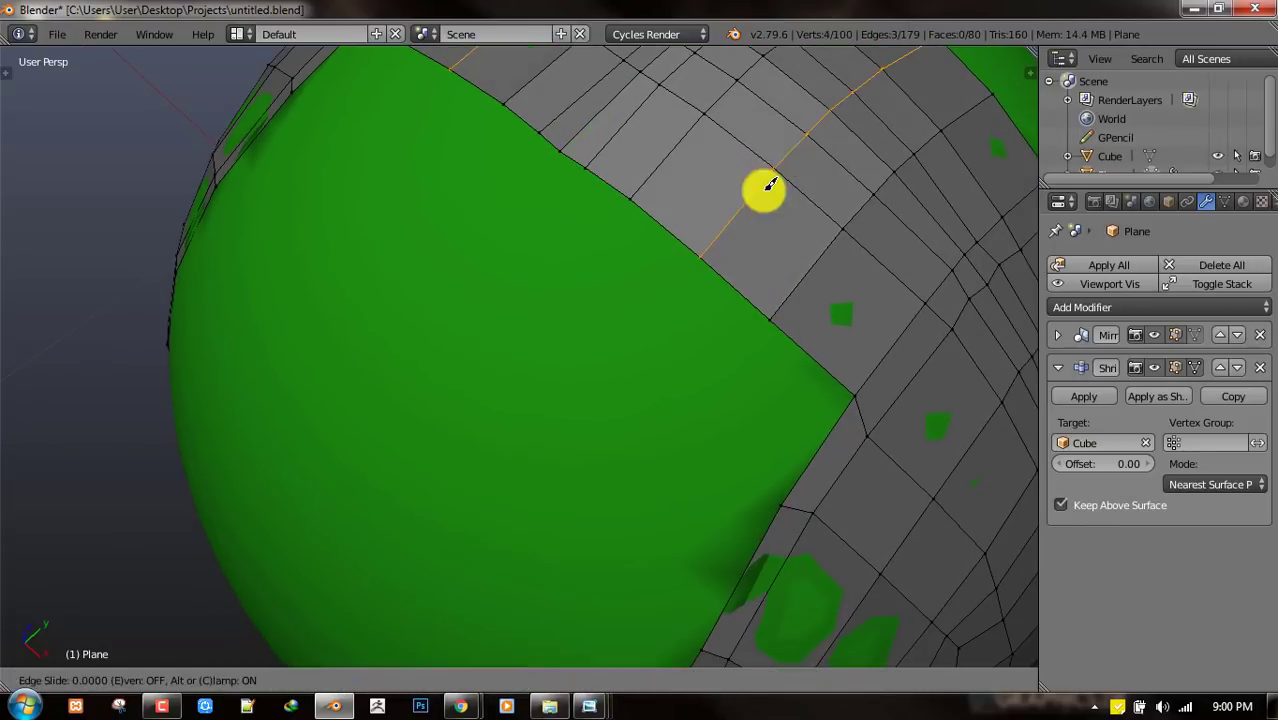
click(764, 189)
- Start a second row of faces below the first one with two faces beginning at the curved seam
scroll(759, 380, down, 1)
shift+middle_drag(759, 380, 759, 311)
key(a)
right_click(758, 312)
middle_drag(692, 335, 651, 357)
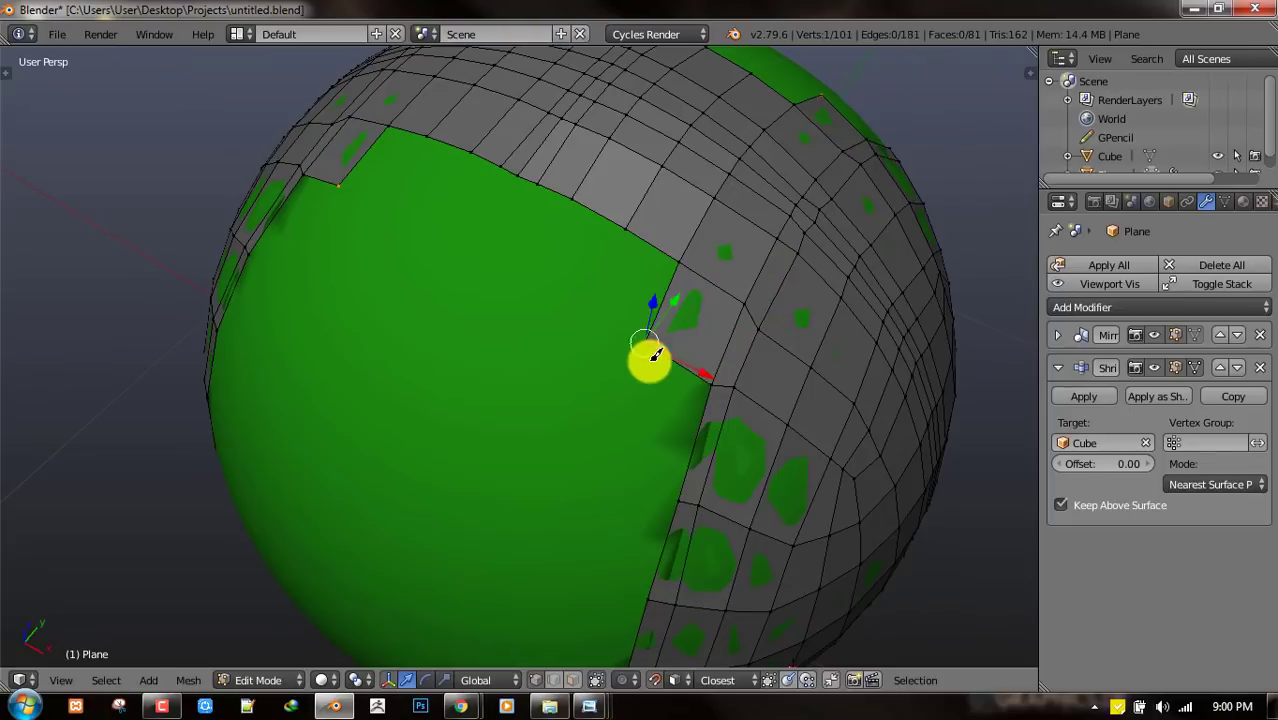
right_click(679, 262)
key(f)
key(f)
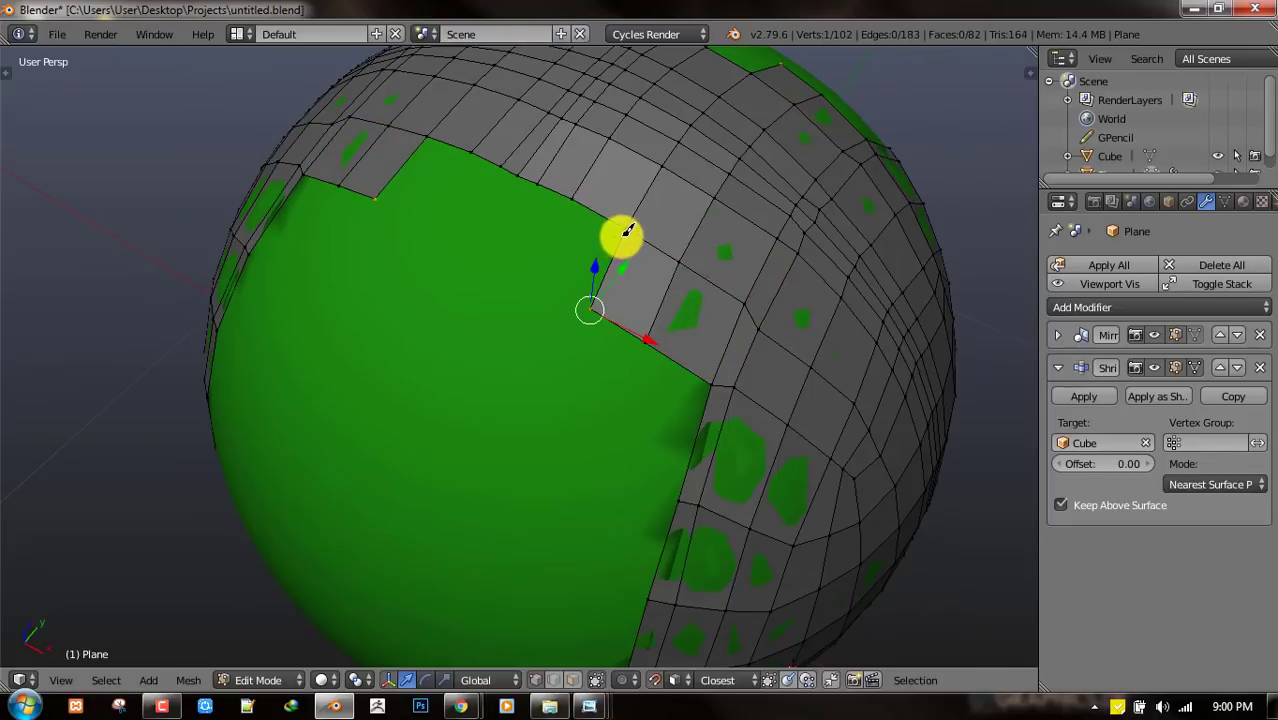
- Continue the second row of faces to the middle of the open panel with three more faces
right_click(622, 232)
key(f)
right_click(571, 199)
key(f)
right_click(539, 185)
key(f)
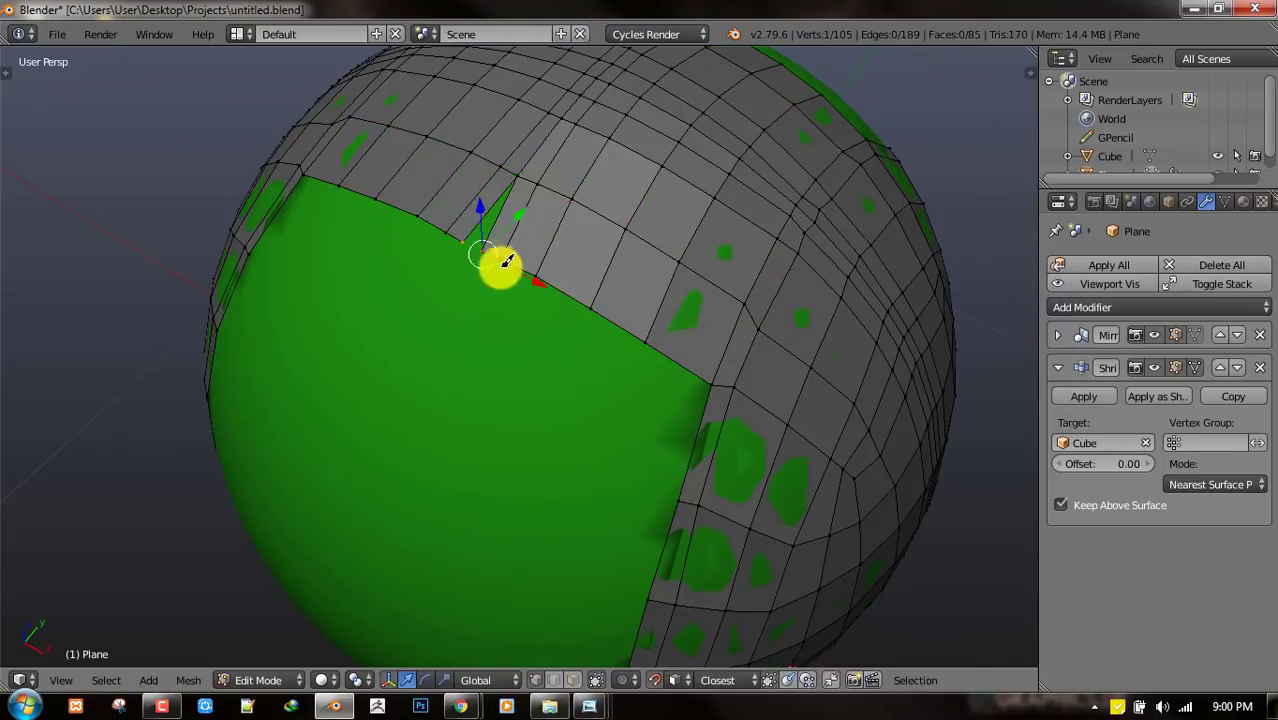
- Move the middle vertices of the new rows to close the gap and even out their spacing
middle_drag(507, 261, 528, 257)
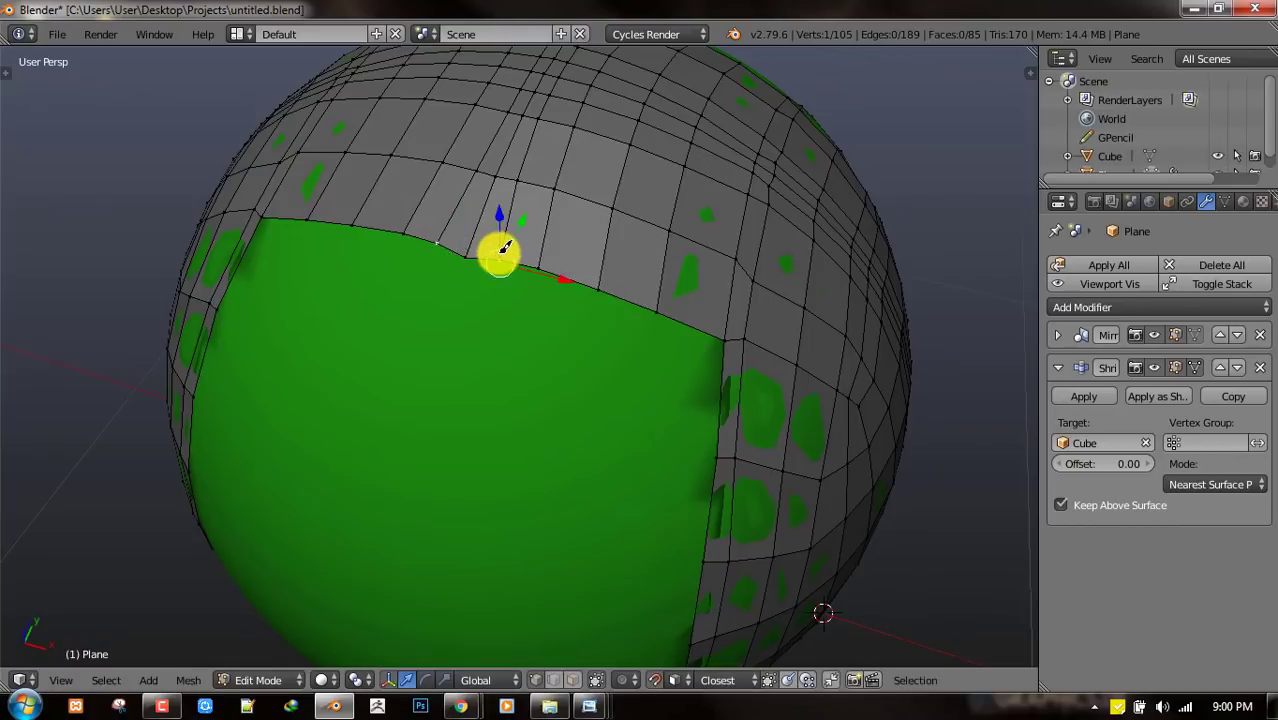
key(g)
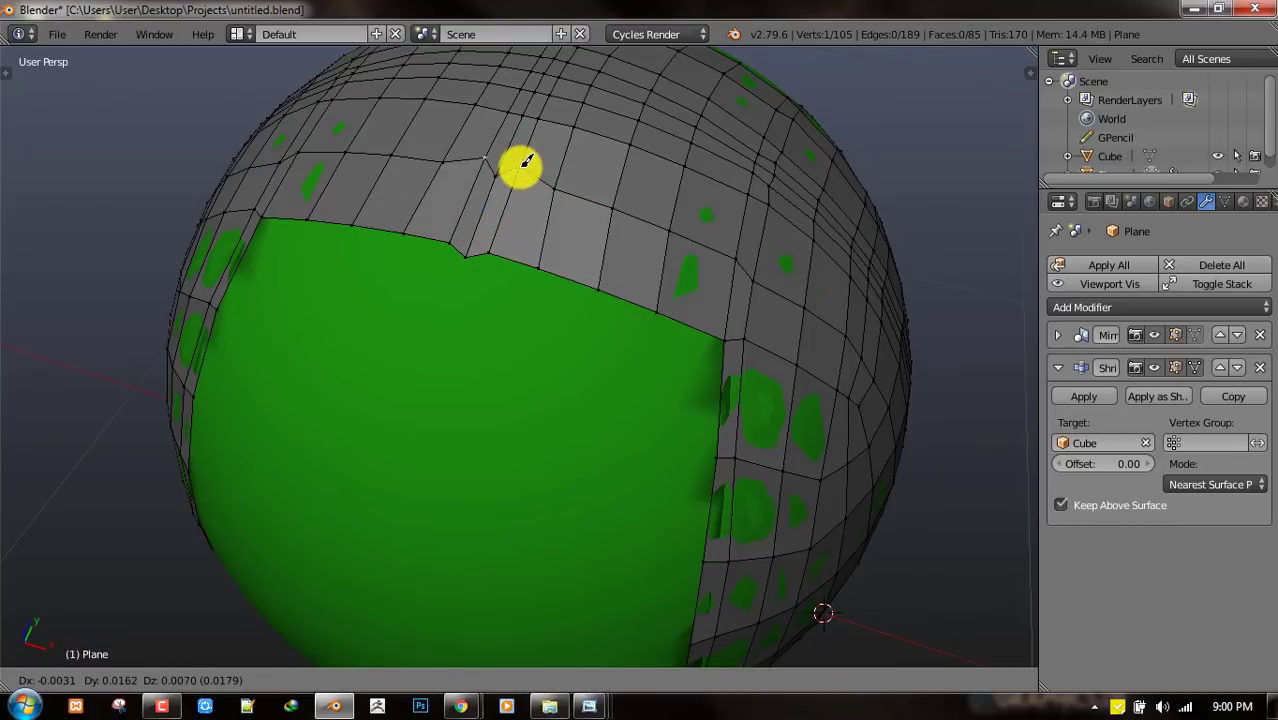
click(525, 162)
- Fill a third row of five faces from the curved seam to the middle of the open panel
middle_drag(525, 162, 668, 240)
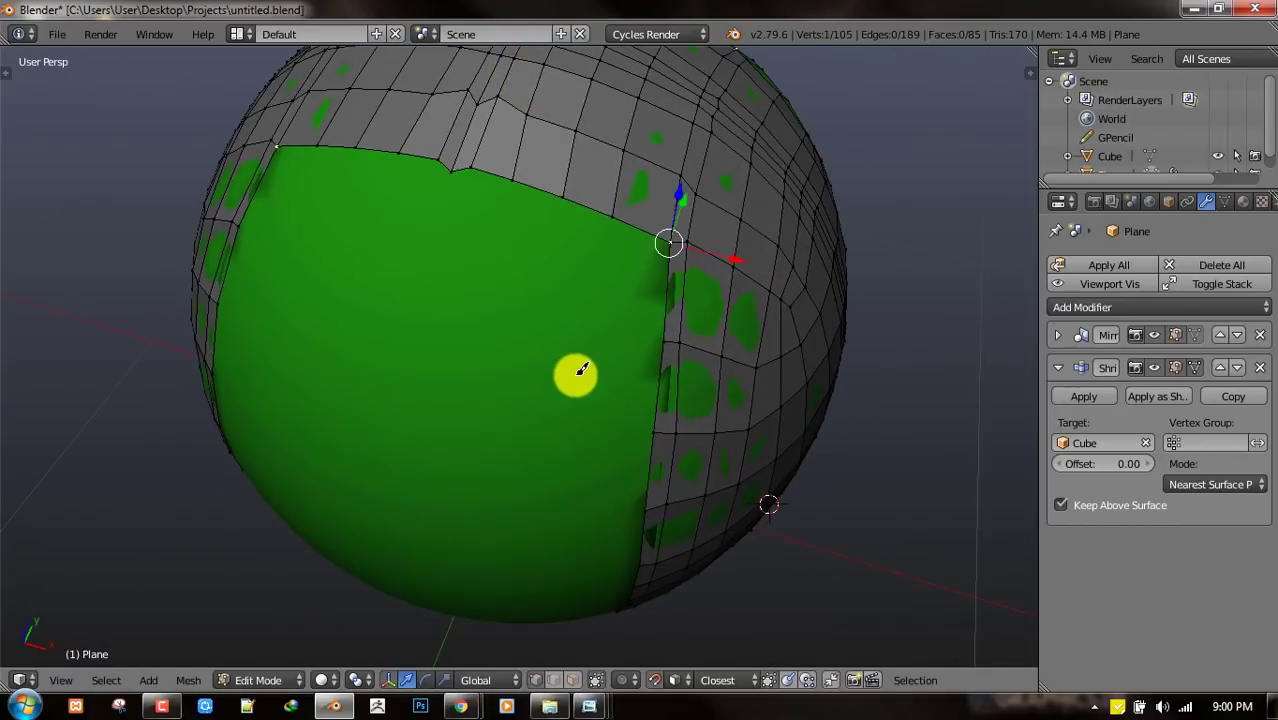
ctrl+click(590, 304)
ctrl+click(578, 300)
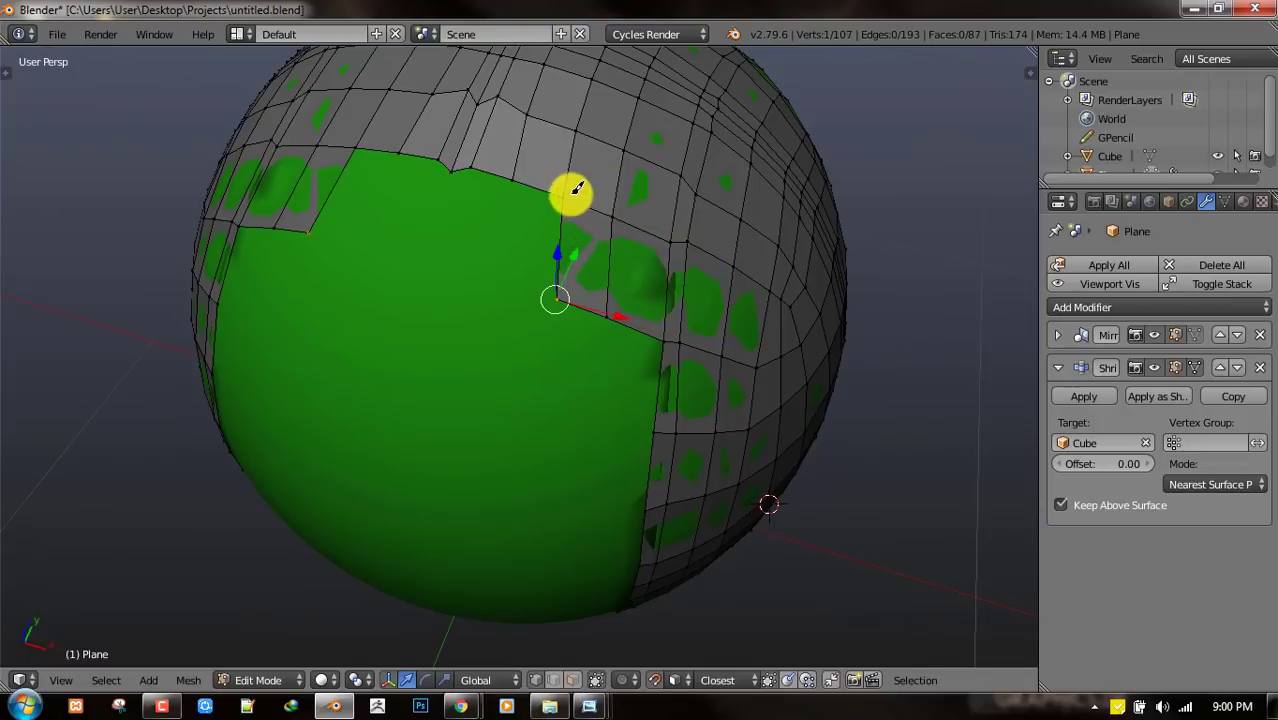
ctrl+click(532, 300)
ctrl+click(468, 268)
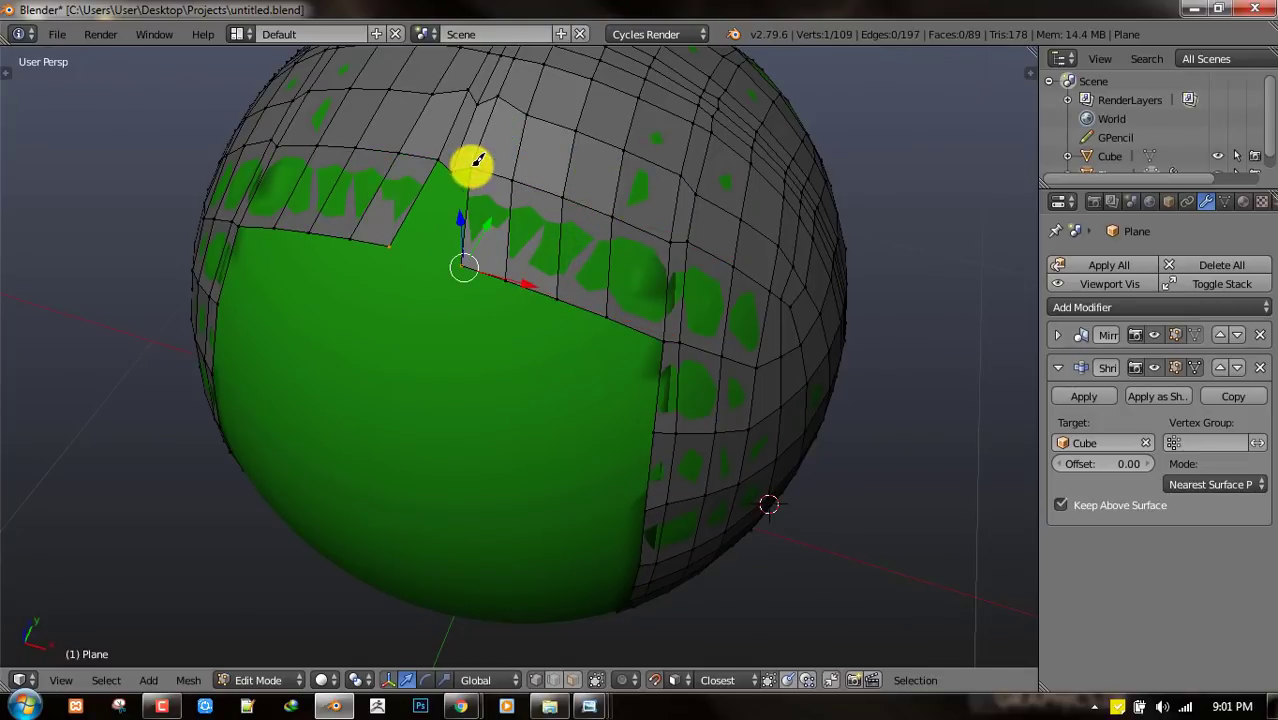
ctrl+click(443, 278)
- Move the two vertices nearest the third row's middle to even out the spacing along its lower edge
key(g)
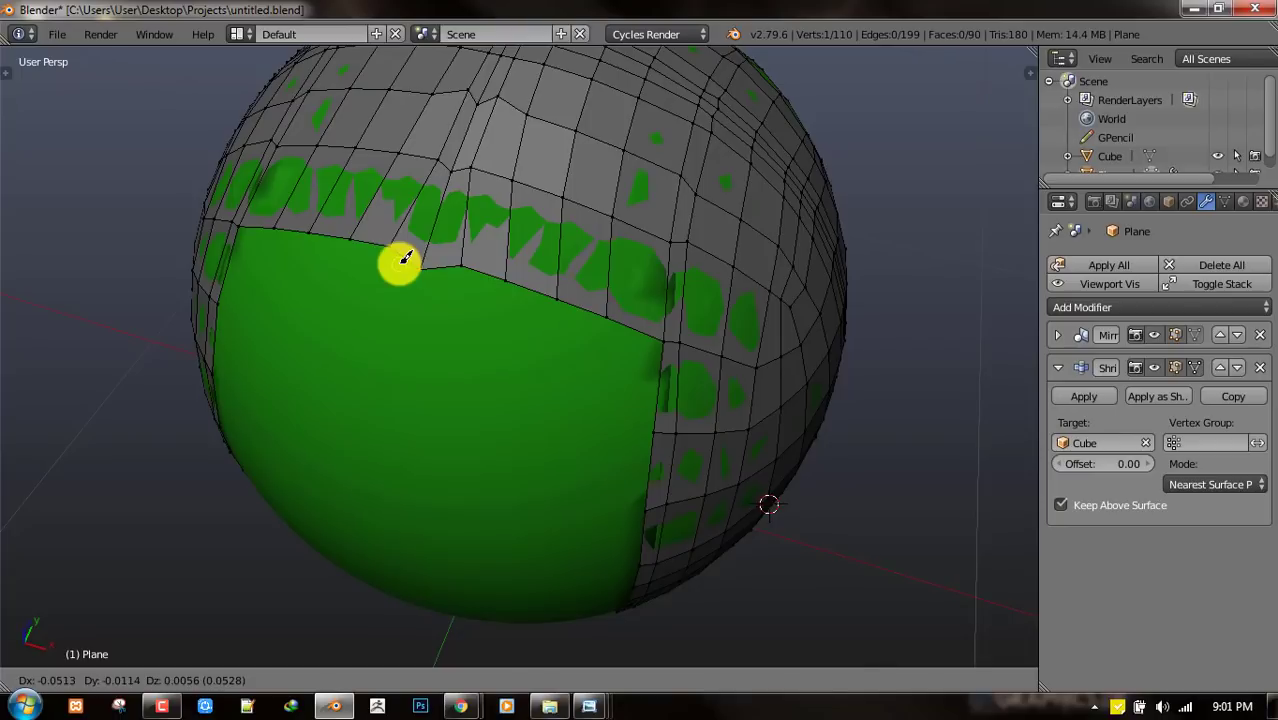
click(400, 264)
right_click(463, 265)
key(g)
click(441, 265)
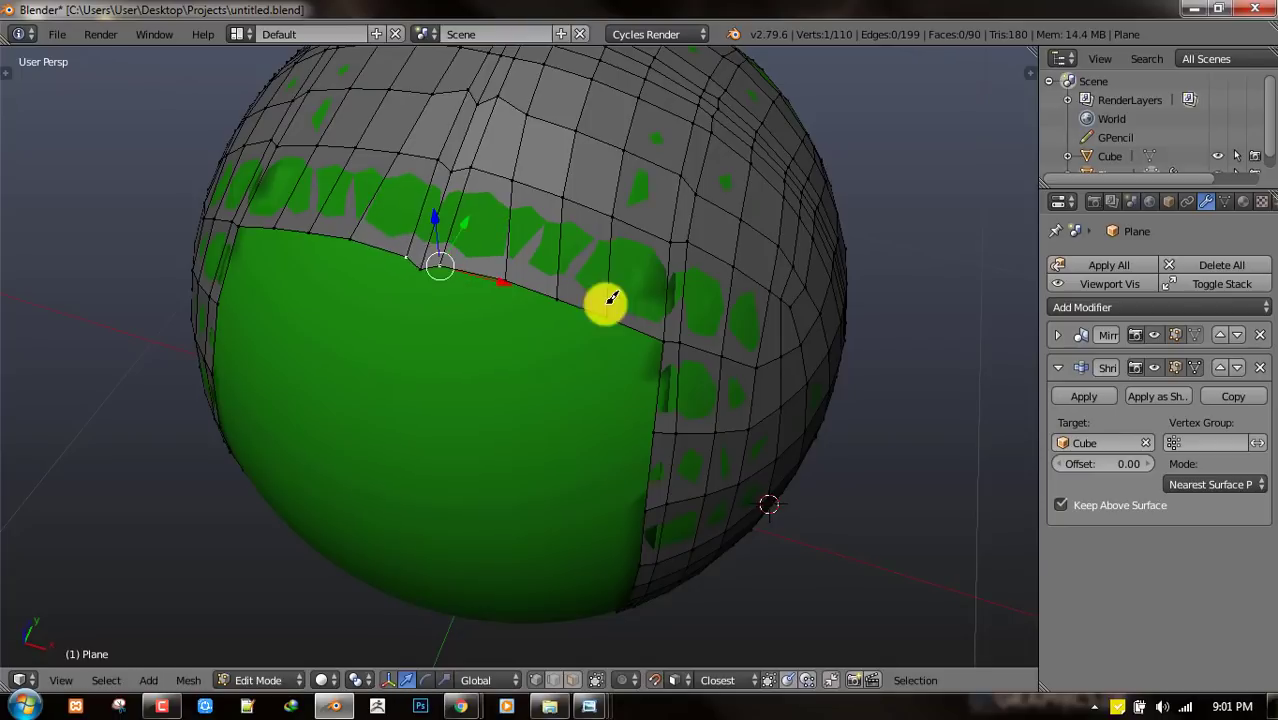
- Fill a fourth row of five faces from the curved seam to the middle of the open panel
right_click(659, 339)
shift+middle_drag(652, 336, 638, 238)
key(f)
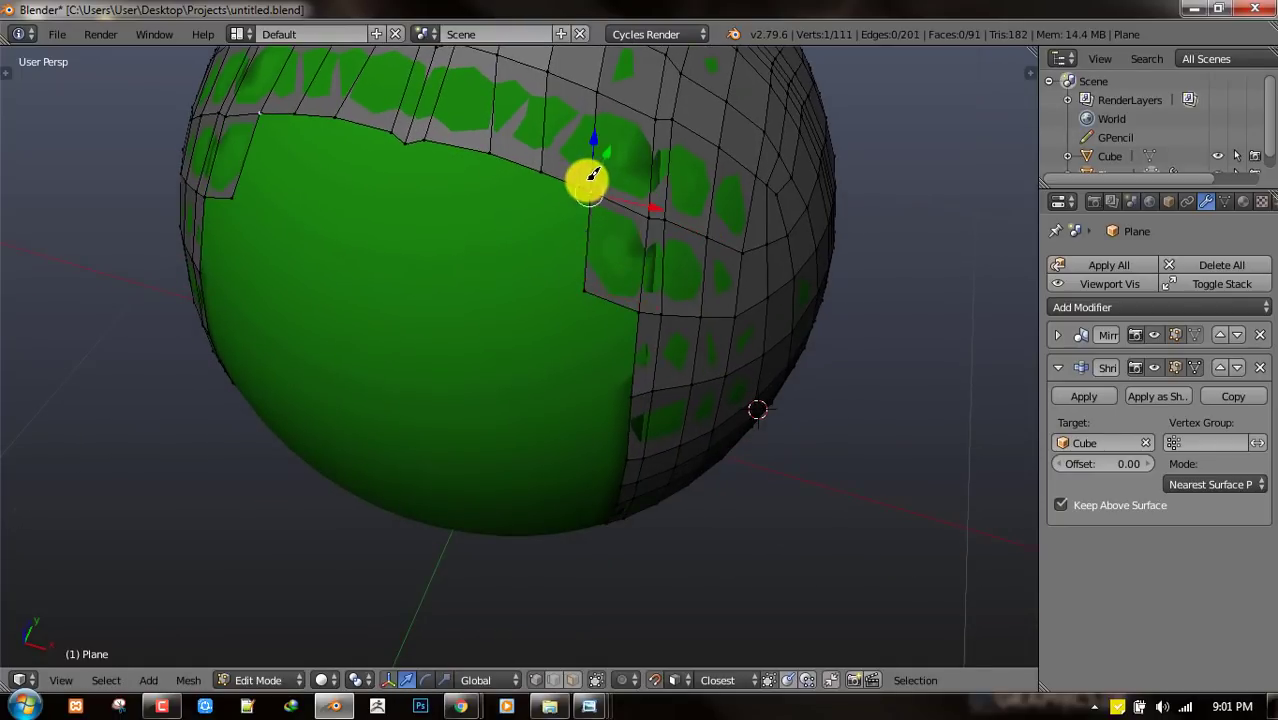
middle_drag(593, 176, 516, 217)
ctrl+click(533, 177)
ctrl+click(487, 143)
ctrl+click(437, 167)
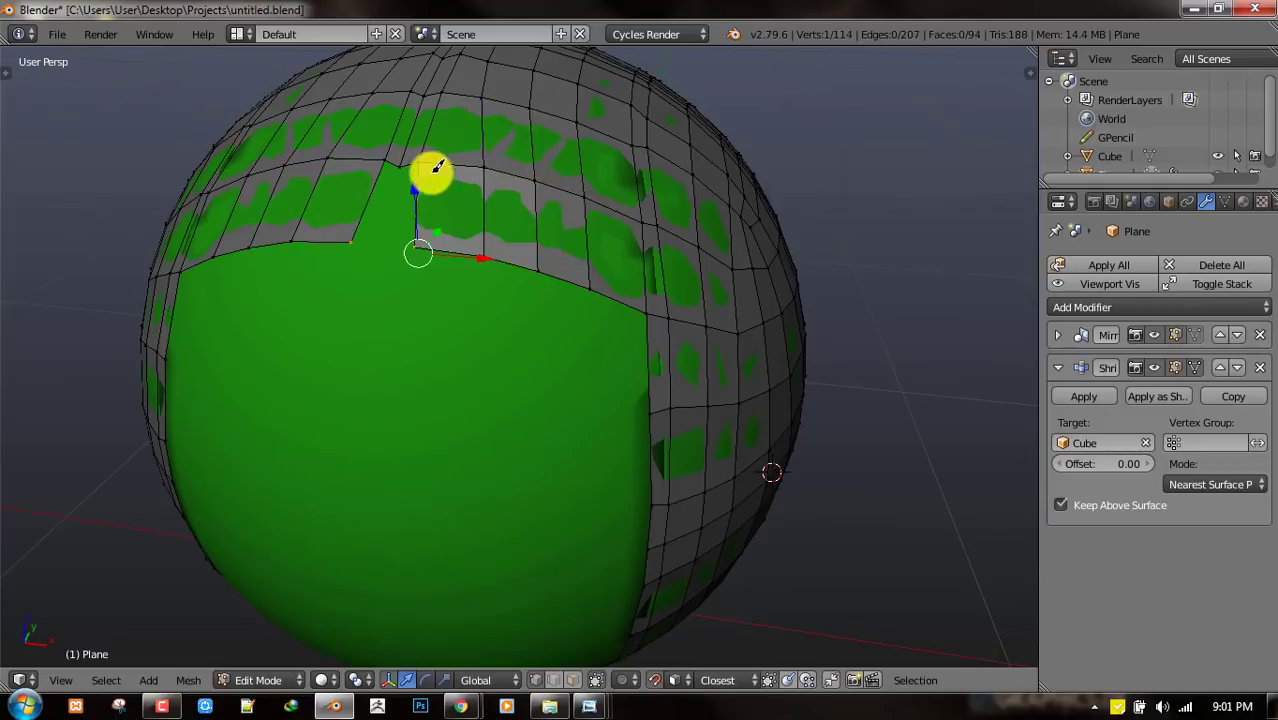
right_click(420, 166)
key(f)
- Move the two vertices at the middle of the fourth row to close its gap and even out its lower edge
key(g)
click(350, 252)
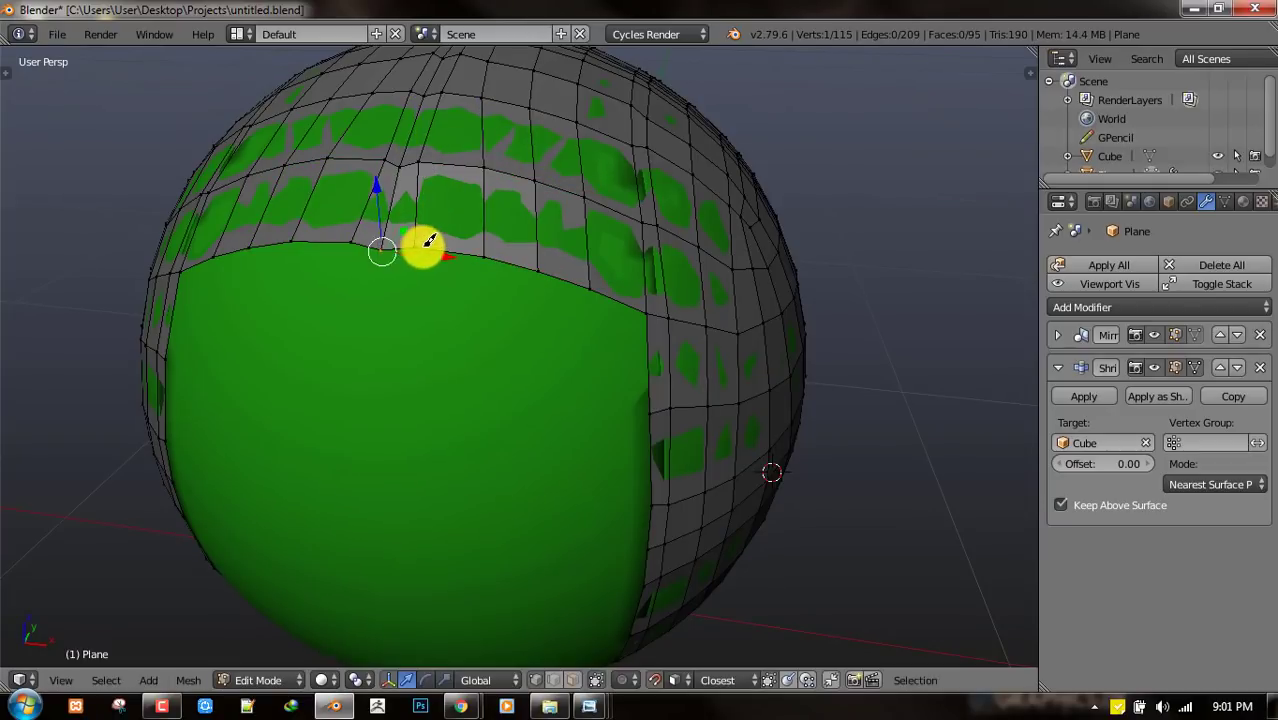
right_click(419, 247)
key(g)
click(396, 249)
middle_drag(627, 294, 694, 257)
key(a)
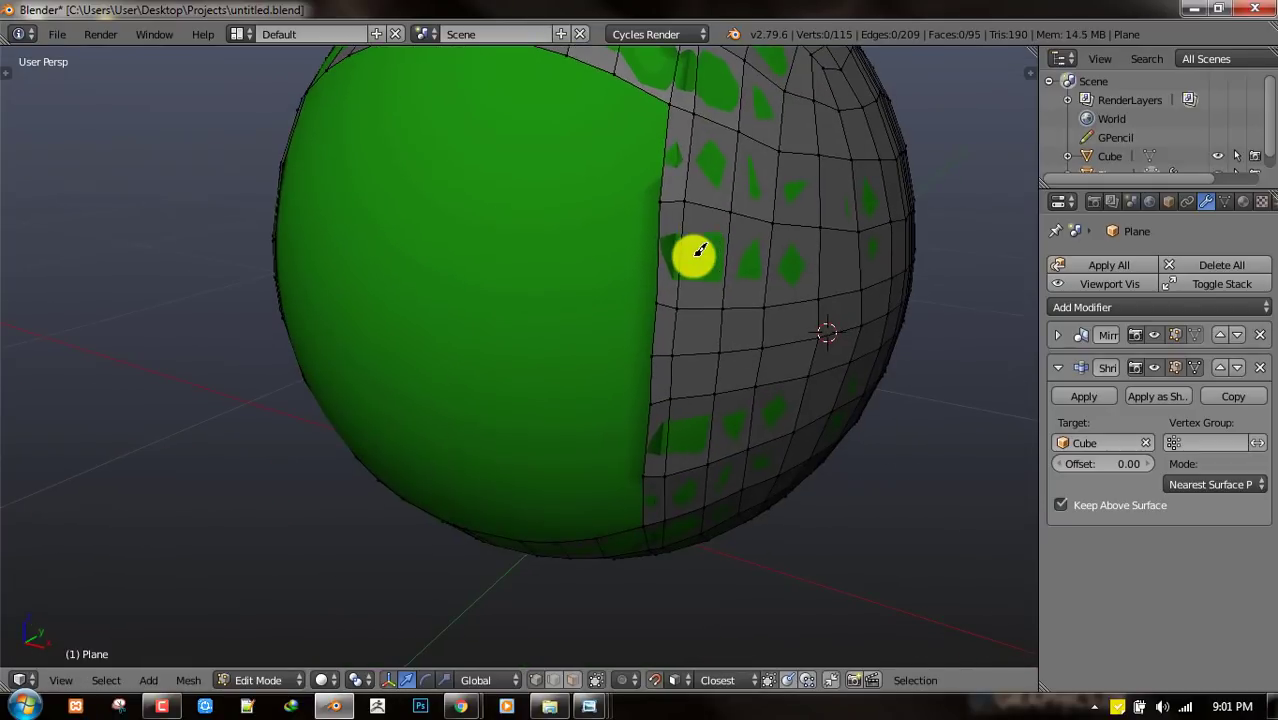
- Extrude the fourth row's middle edge down the open panel in four segments to the ball's horizontal centre line
middle_drag(730, 399, 551, 171)
key(e)
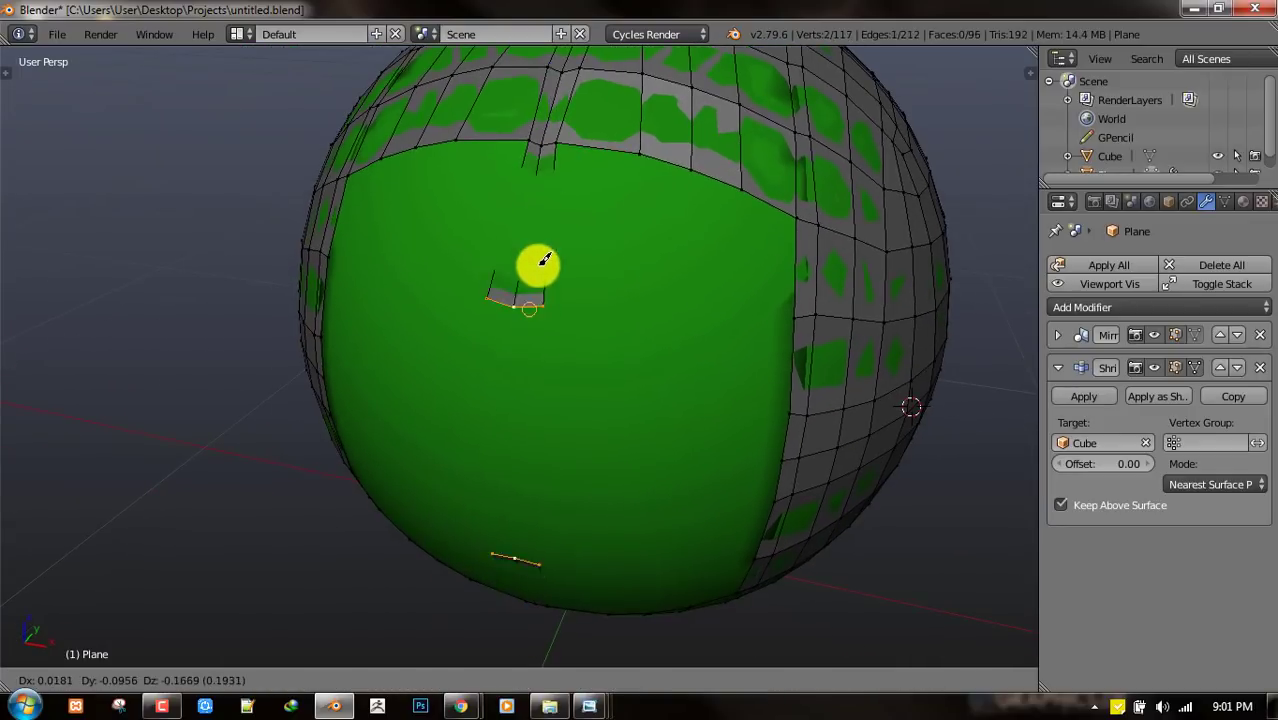
click(528, 283)
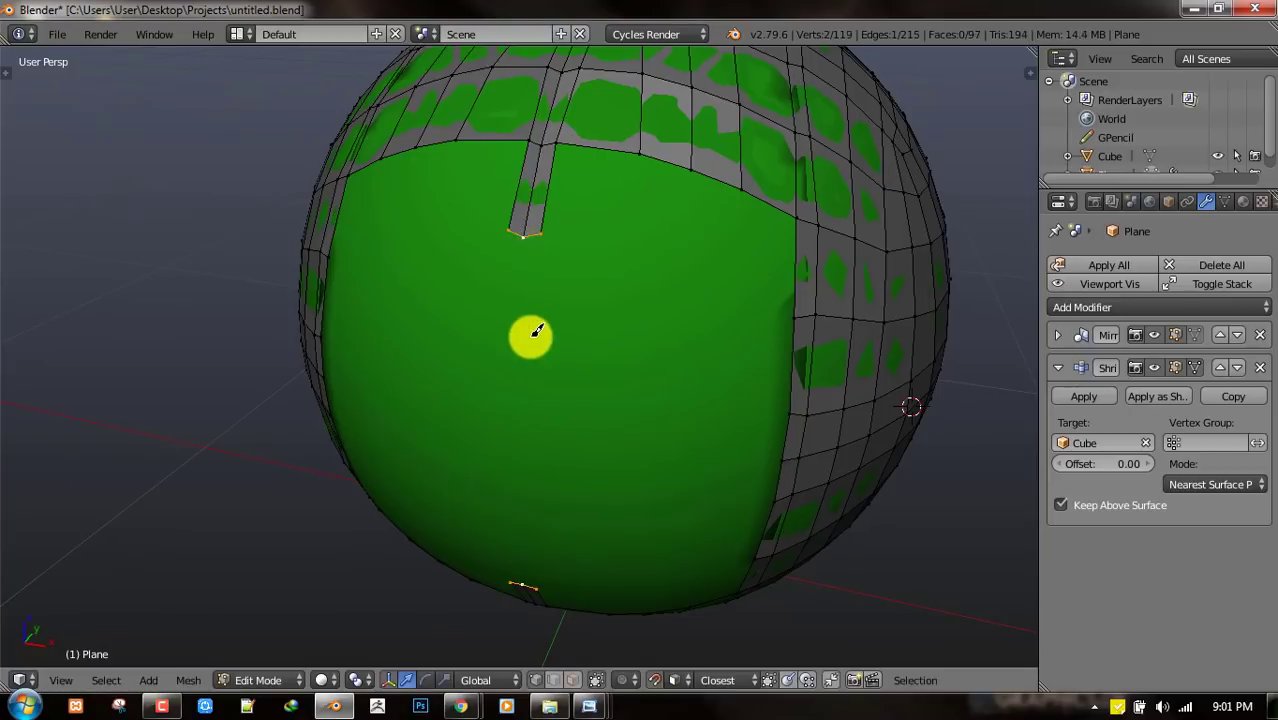
key(e)
click(511, 331)
middle_drag(511, 331, 533, 300)
key(e)
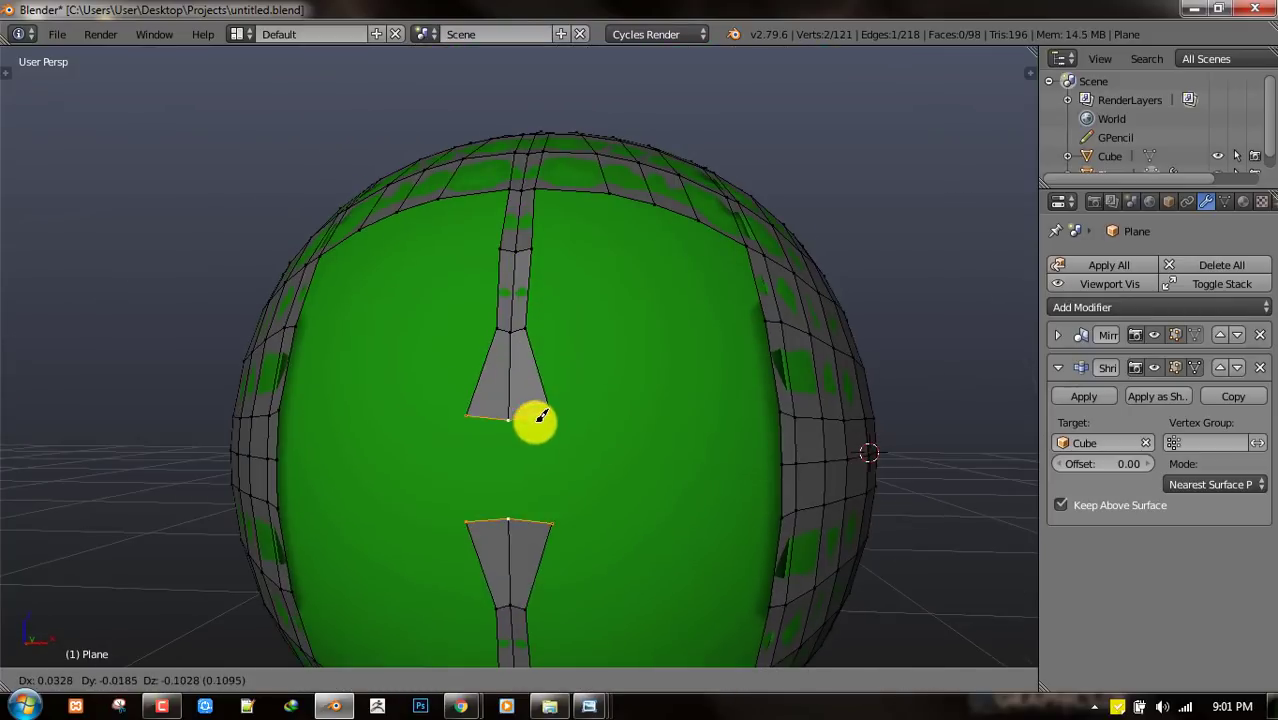
click(512, 420)
key(e)
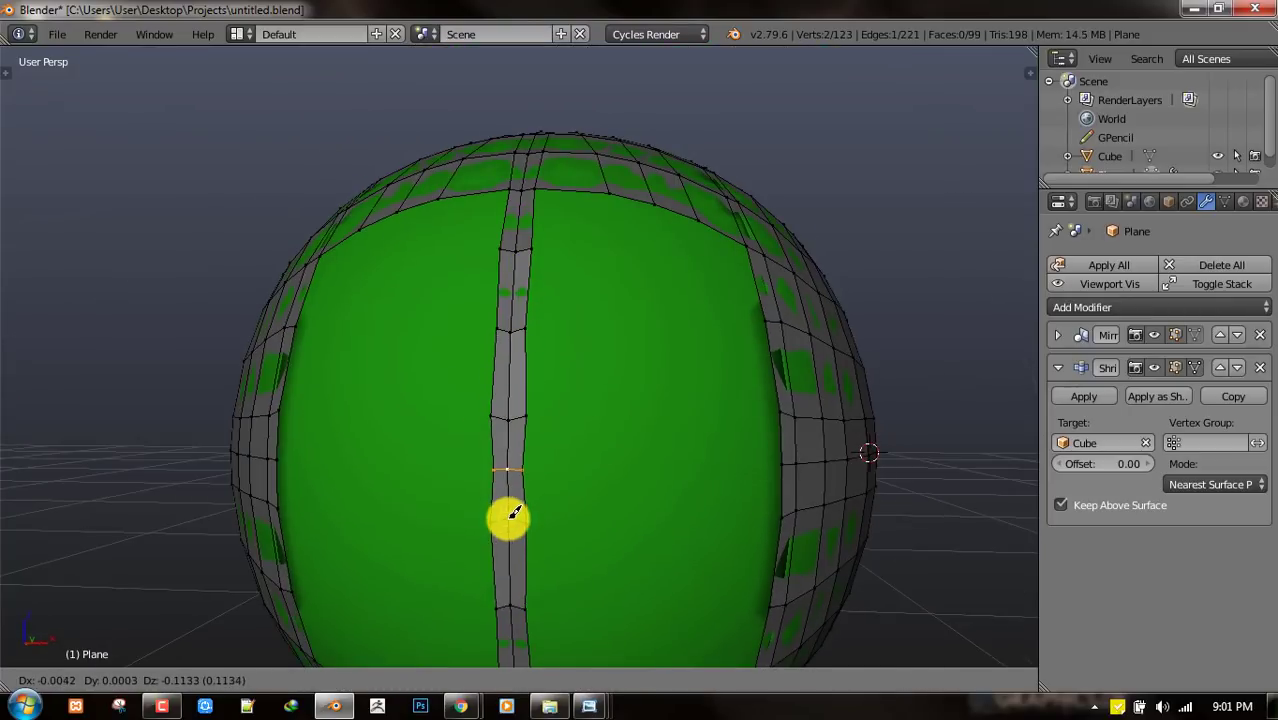
click(508, 519)
key(a)
- Fill a fifth row of four faces between the new central strip and the curved seam
middle_drag(528, 306, 524, 316)
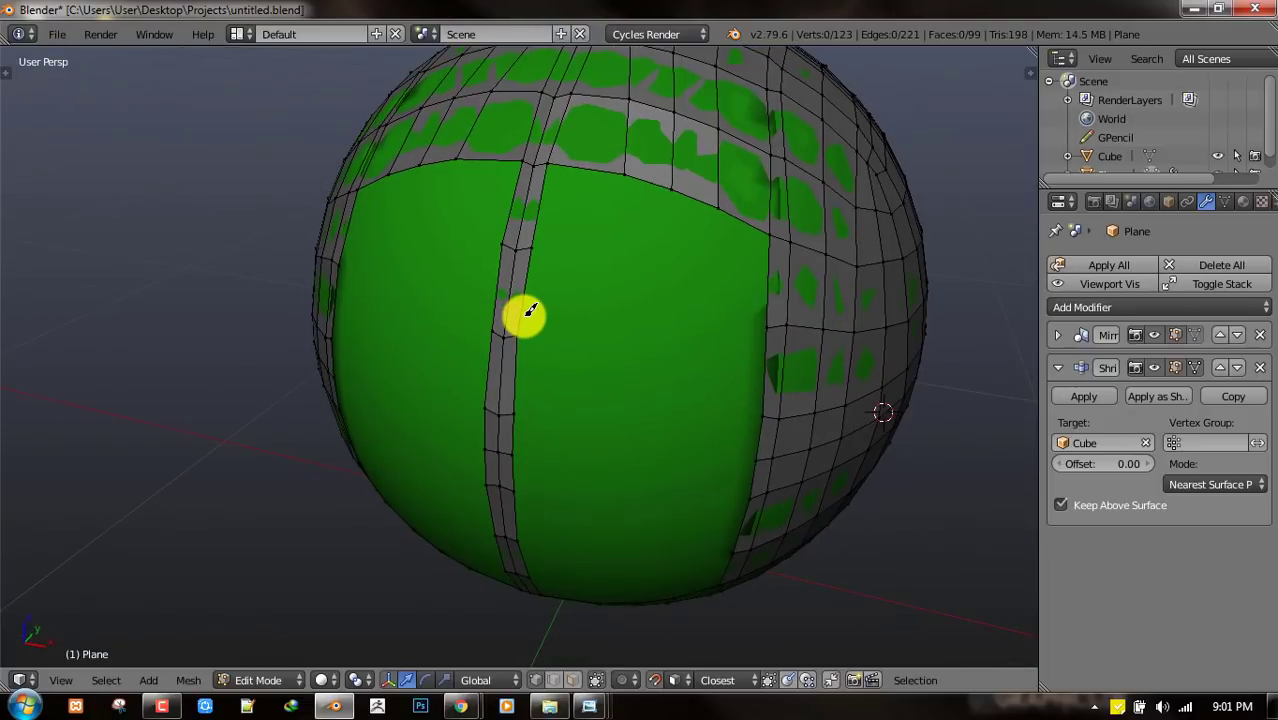
middle_drag(633, 188, 616, 277)
key(a)
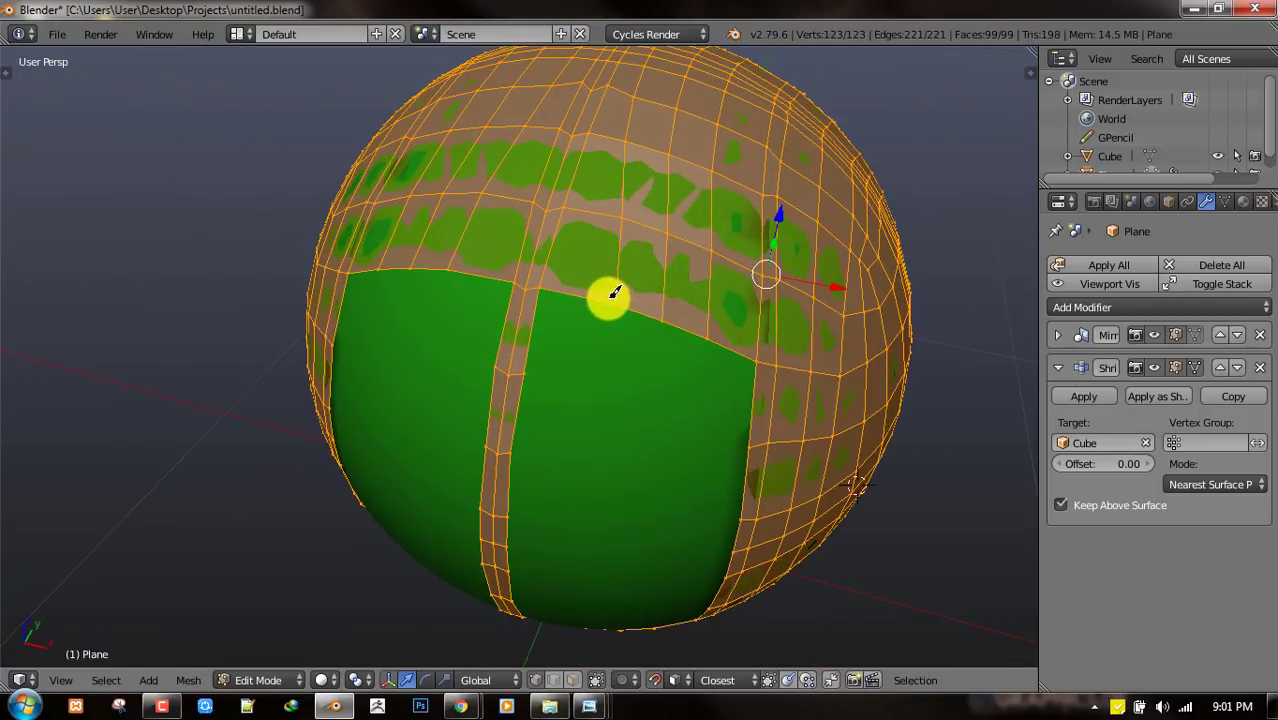
key(a)
right_click(585, 296)
right_click(605, 207)
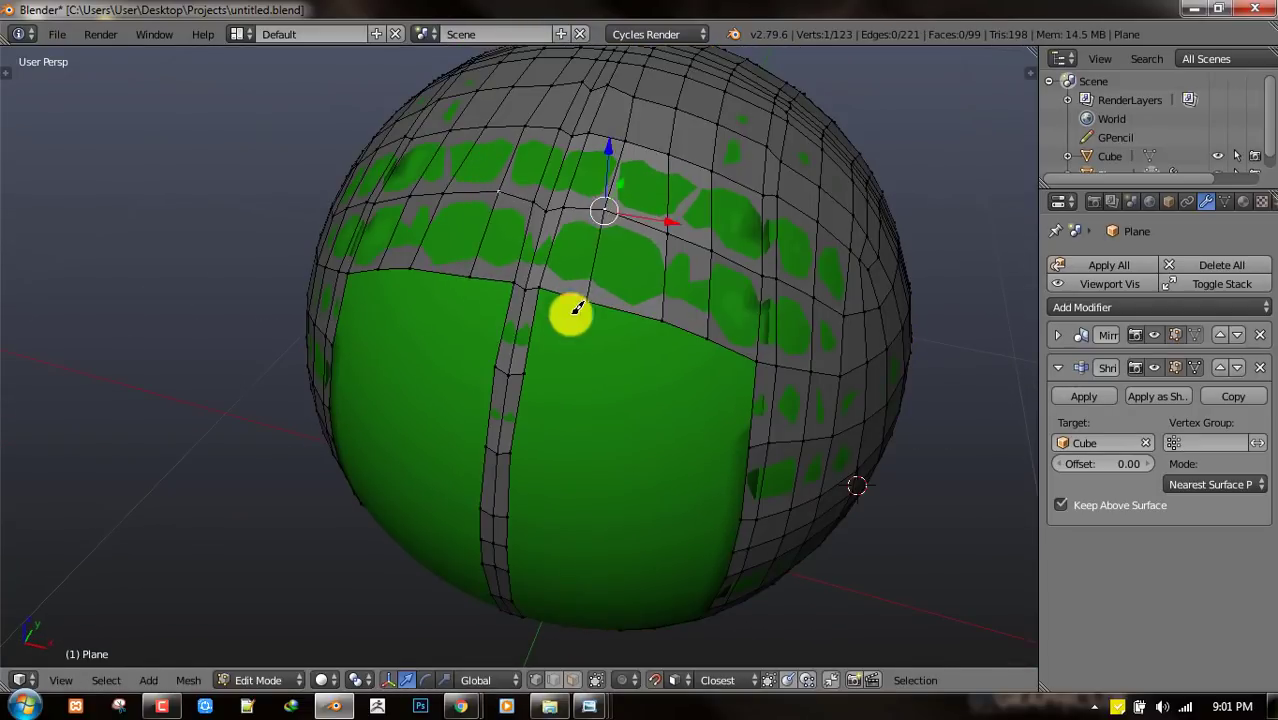
middle_drag(577, 309, 542, 277)
ctrl+click(575, 390)
ctrl+click(636, 393)
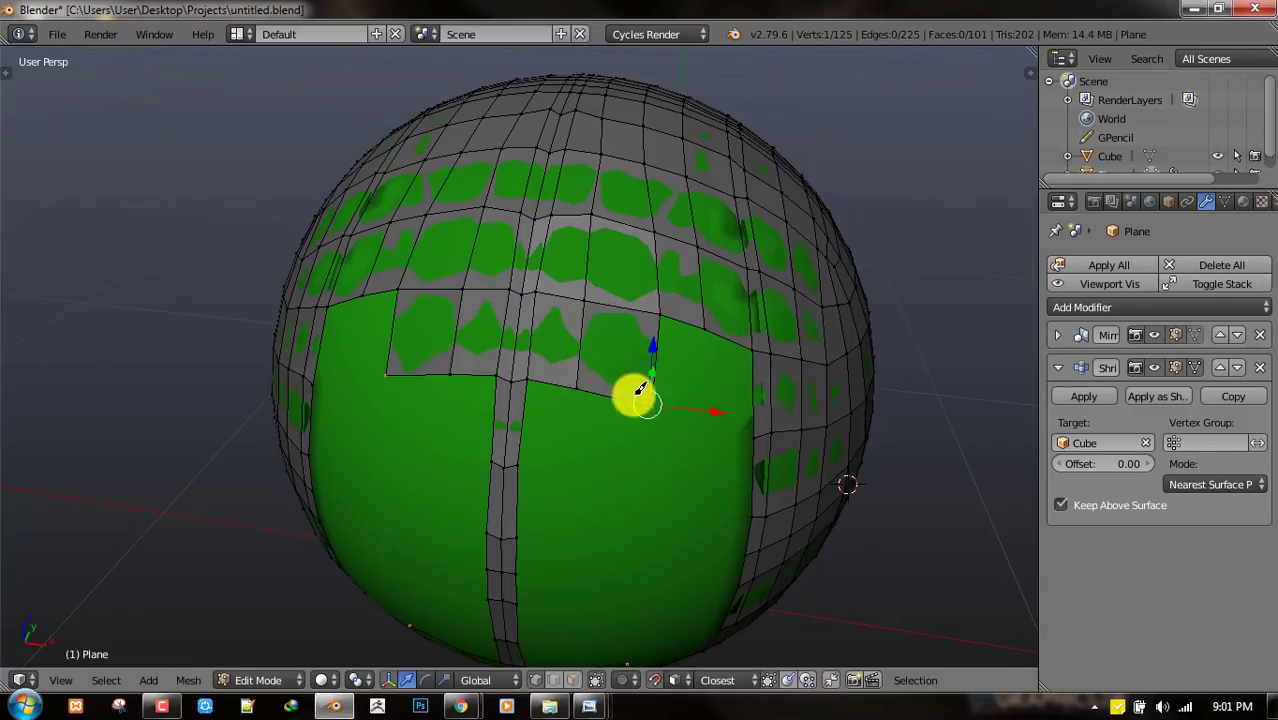
middle_drag(636, 393, 677, 320)
ctrl+click(692, 422)
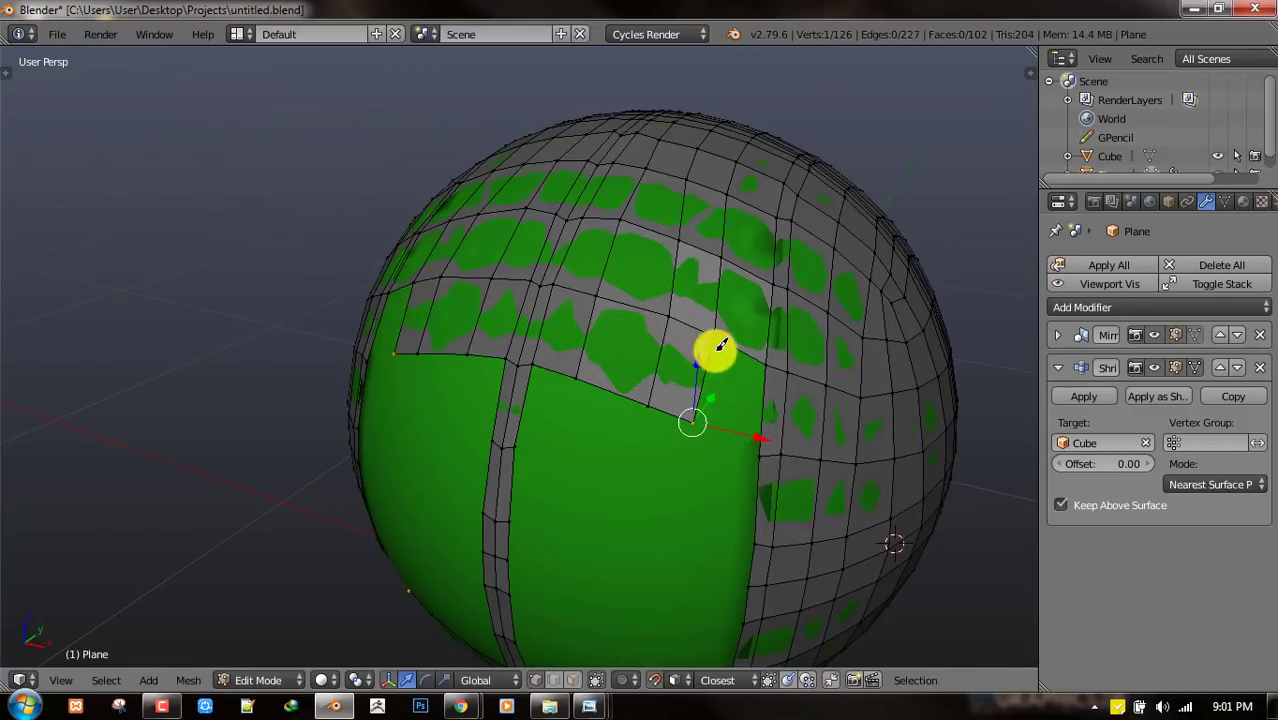
shift+right_click(761, 457)
shift+right_click(767, 364)
key(f)
middle_drag(727, 422, 737, 268)
key(a)
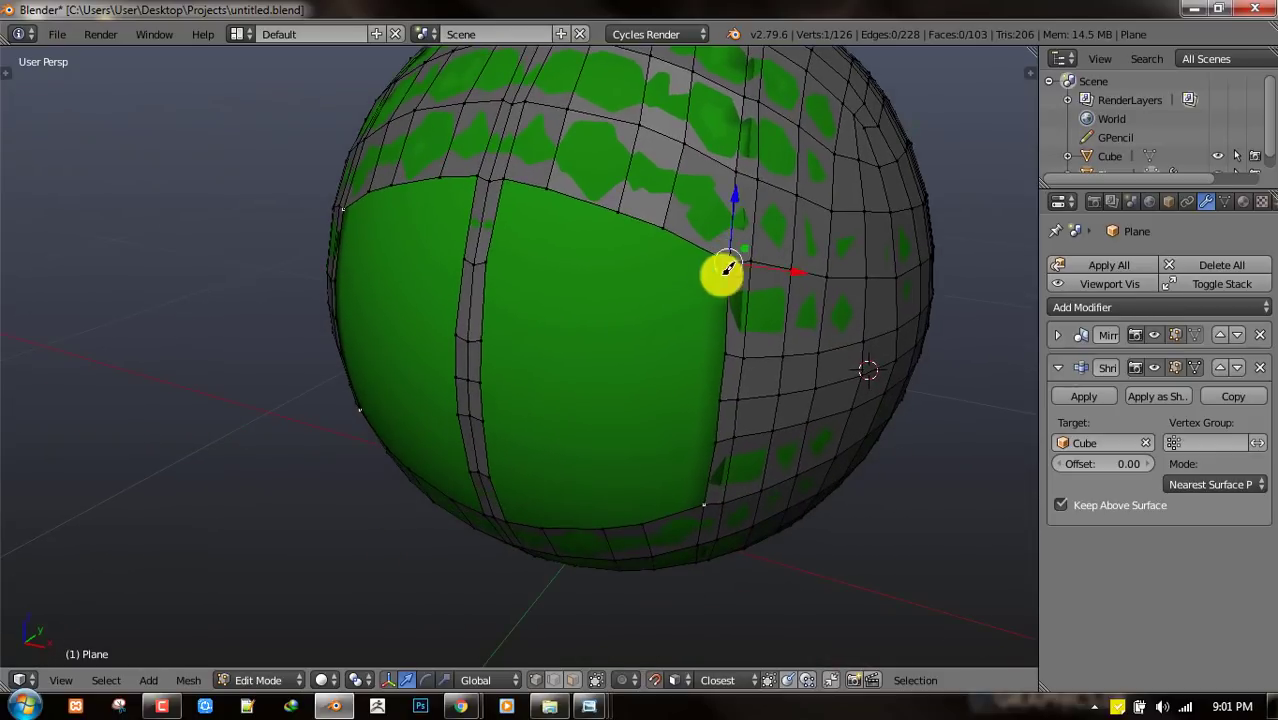
- Fill a sixth row of four faces from the curved seam back to the central strip
ctrl+click(660, 320)
right_click(664, 218)
key(f)
right_click(616, 213)
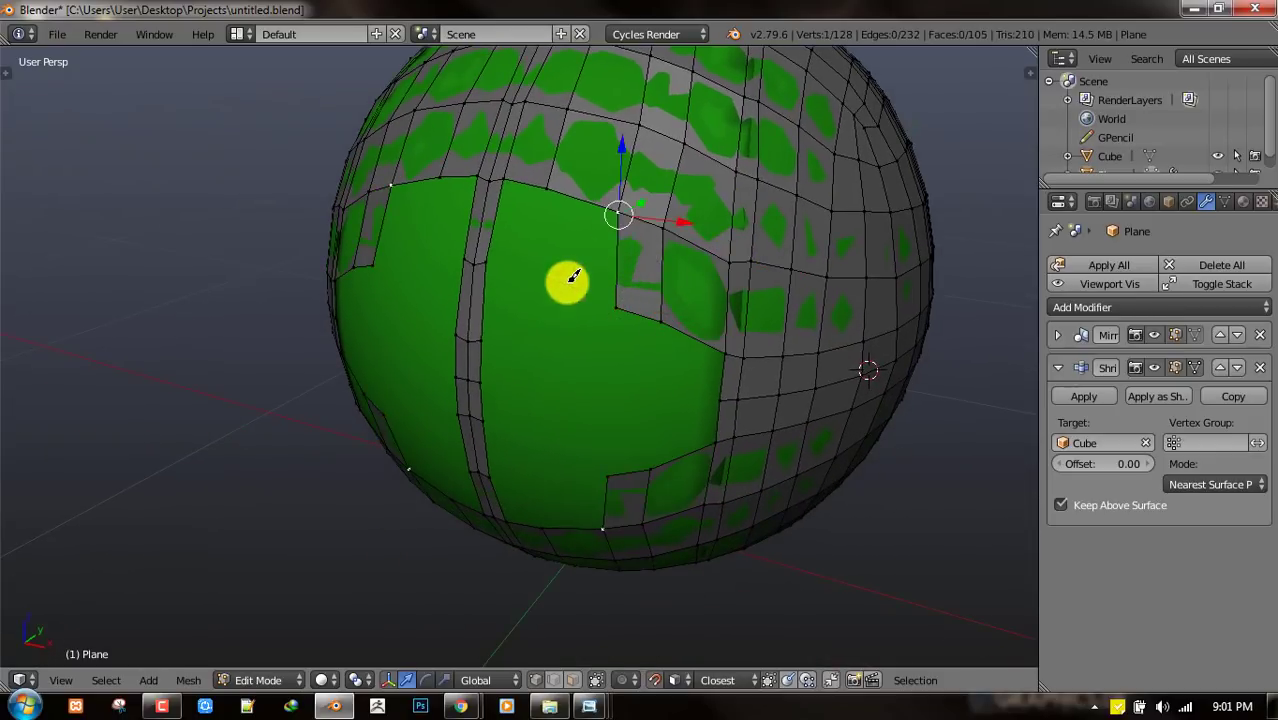
key(f)
middle_drag(568, 308, 604, 308)
shift+right_click(534, 186)
shift+right_click(487, 184)
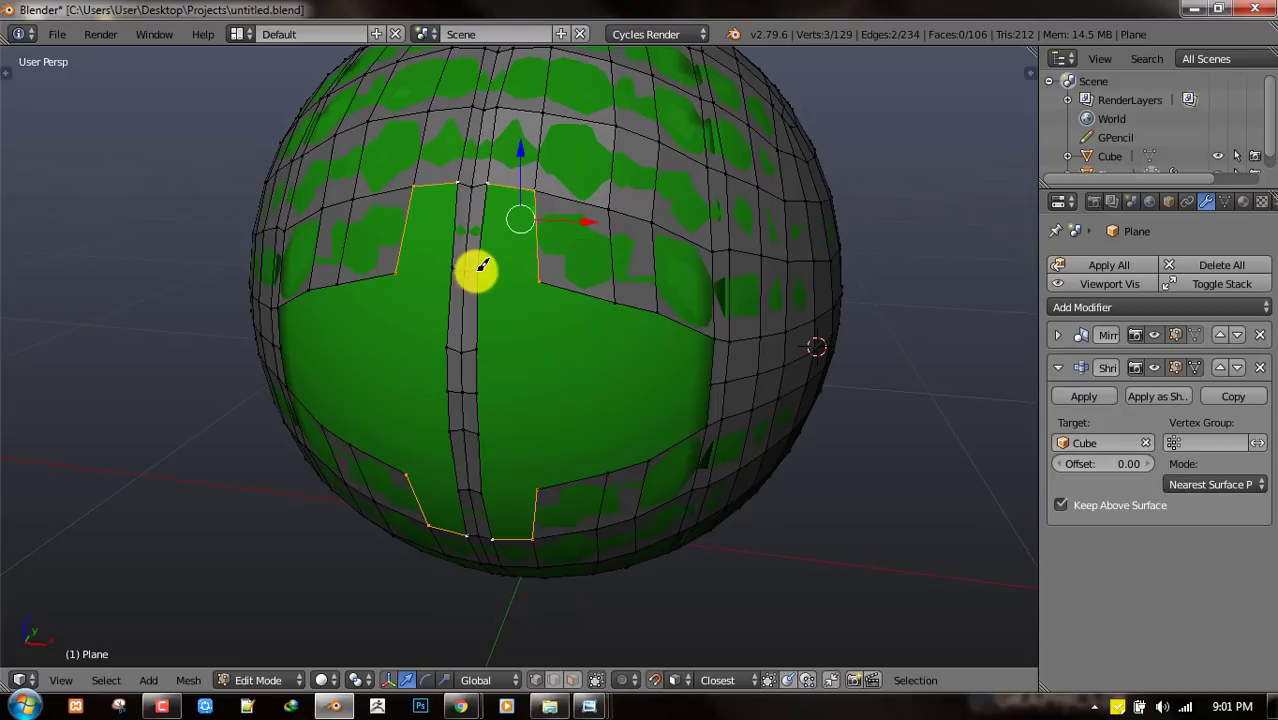
shift+right_click(478, 269)
key(f)
scroll(556, 284, up, 1)
key(a)
- Move the two vertices nearest the central strip on the sixth row's lower edge to even out their spacing
drag(553, 246, 531, 247)
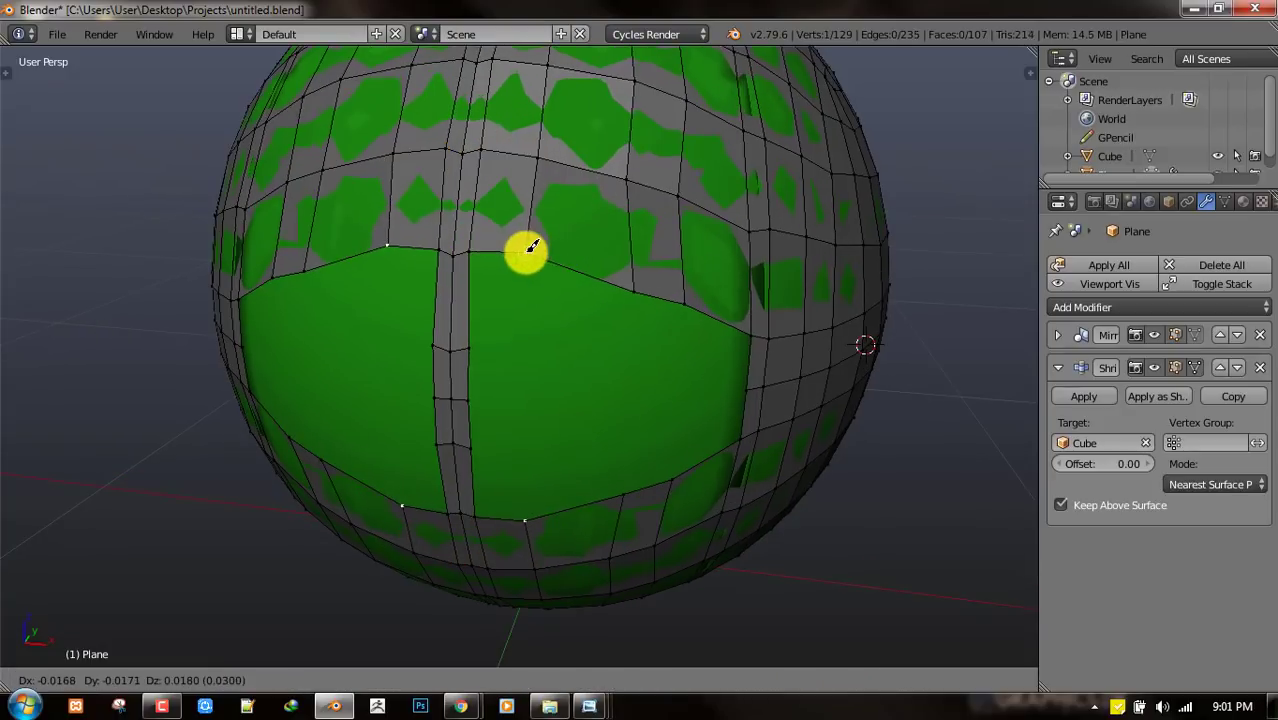
click(530, 254)
right_drag(634, 289, 619, 277)
click(619, 277)
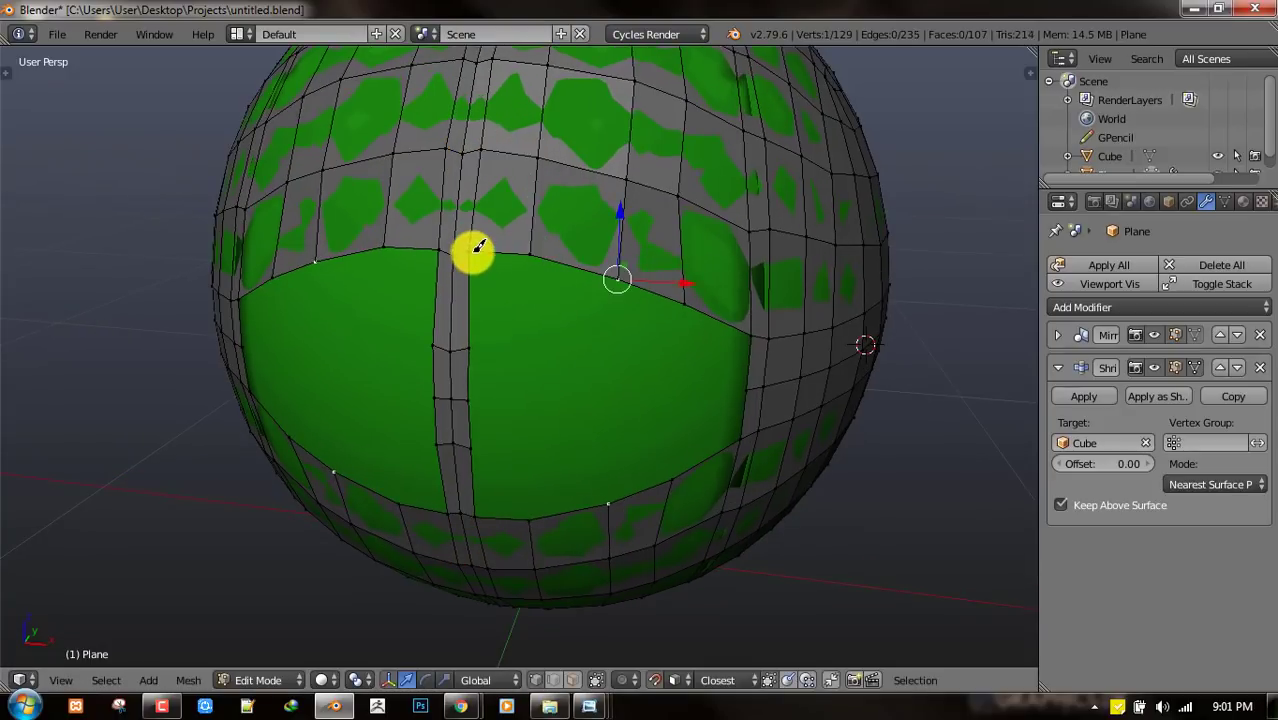
- Fill two faces beside the central strip, from the sixth row down to the horizontal centre line
right_click(471, 251)
key(f)
middle_drag(565, 402, 556, 375)
ctrl+click(525, 404)
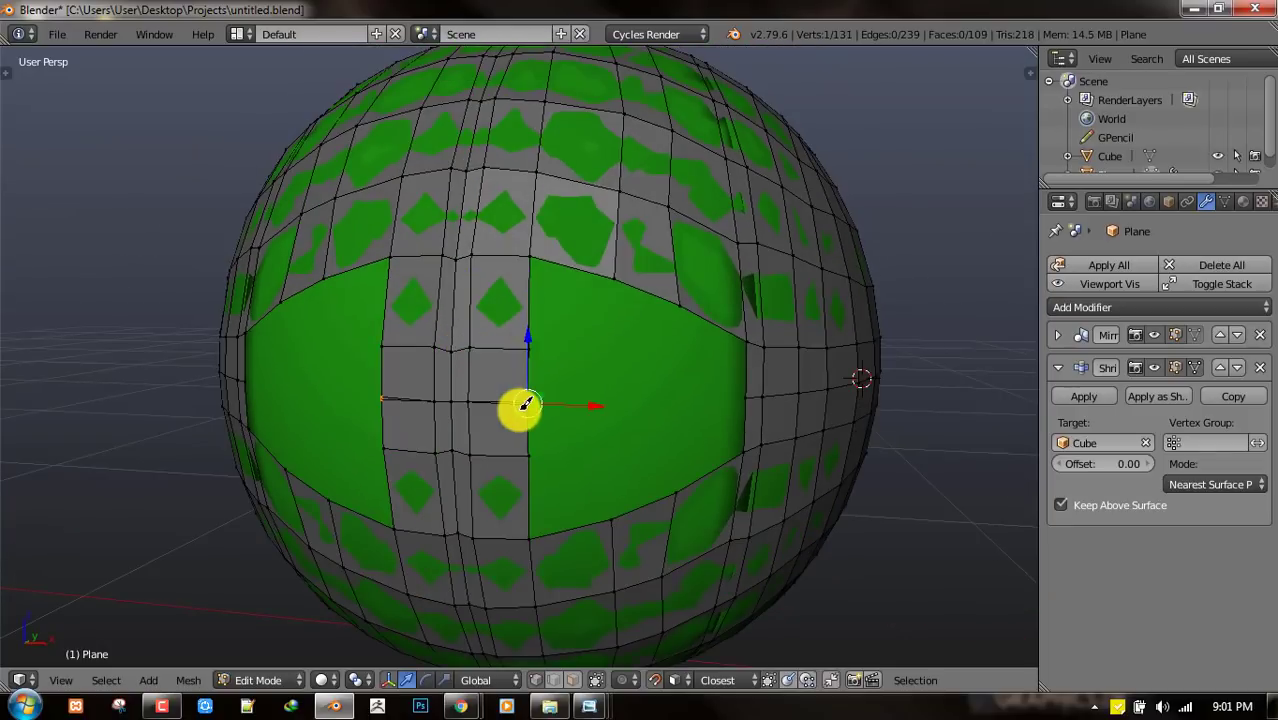
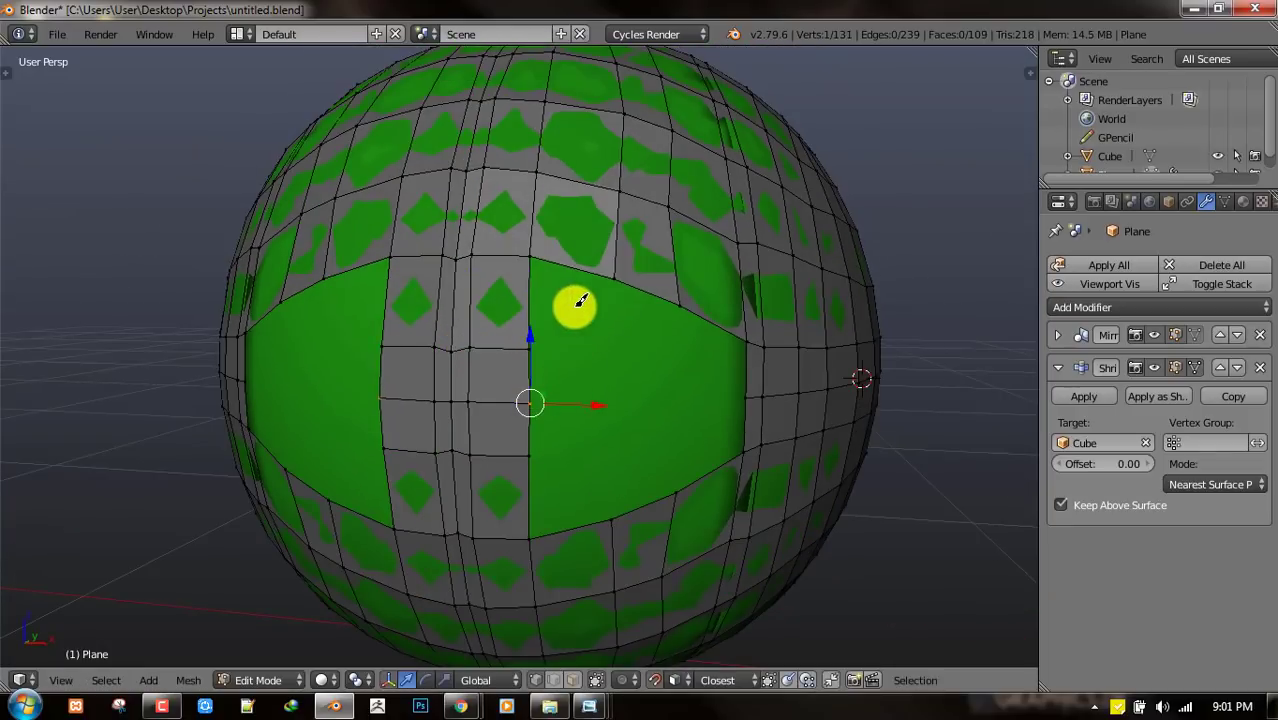
- Slide the horizontal edge loop beside the open gap by about 0.4 away from the ball's centre line
middle_drag(545, 243, 685, 340)
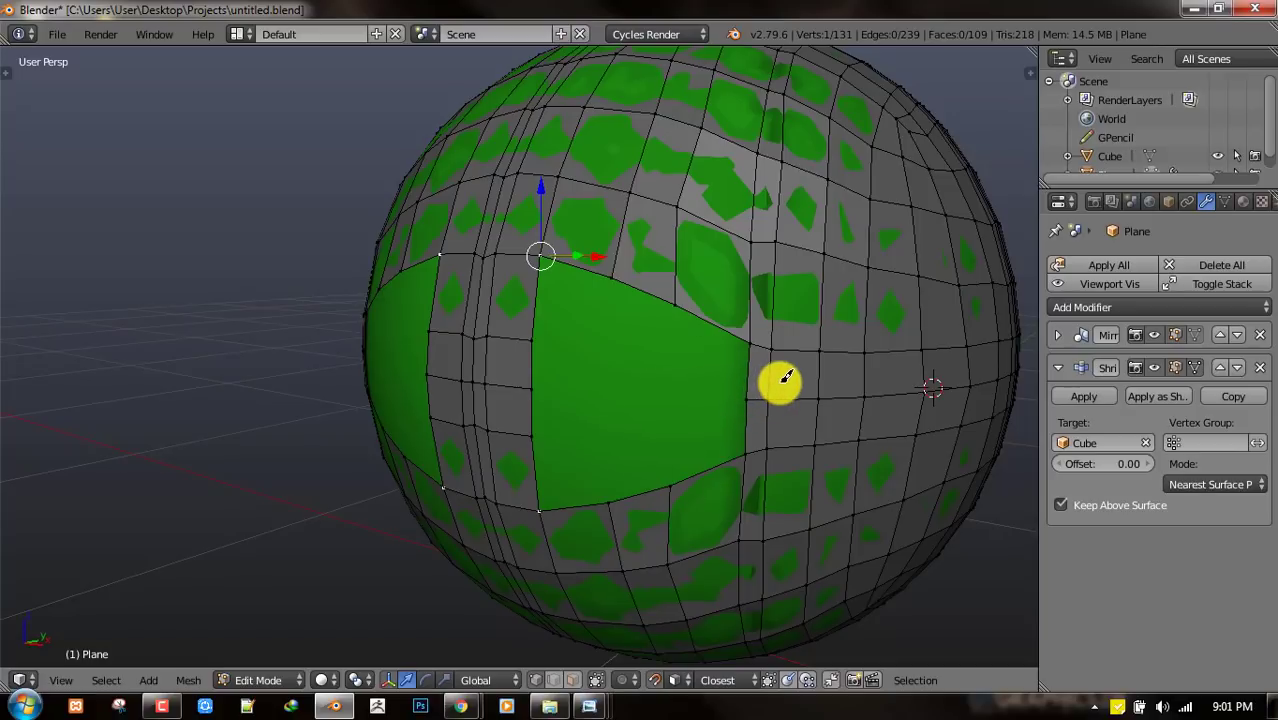
middle_drag(602, 398, 617, 399)
mouse_move(742, 341)
right_down()
mouse_move(739, 317)
mouse_move(748, 326)
right_up()
alt+right_click(811, 341)
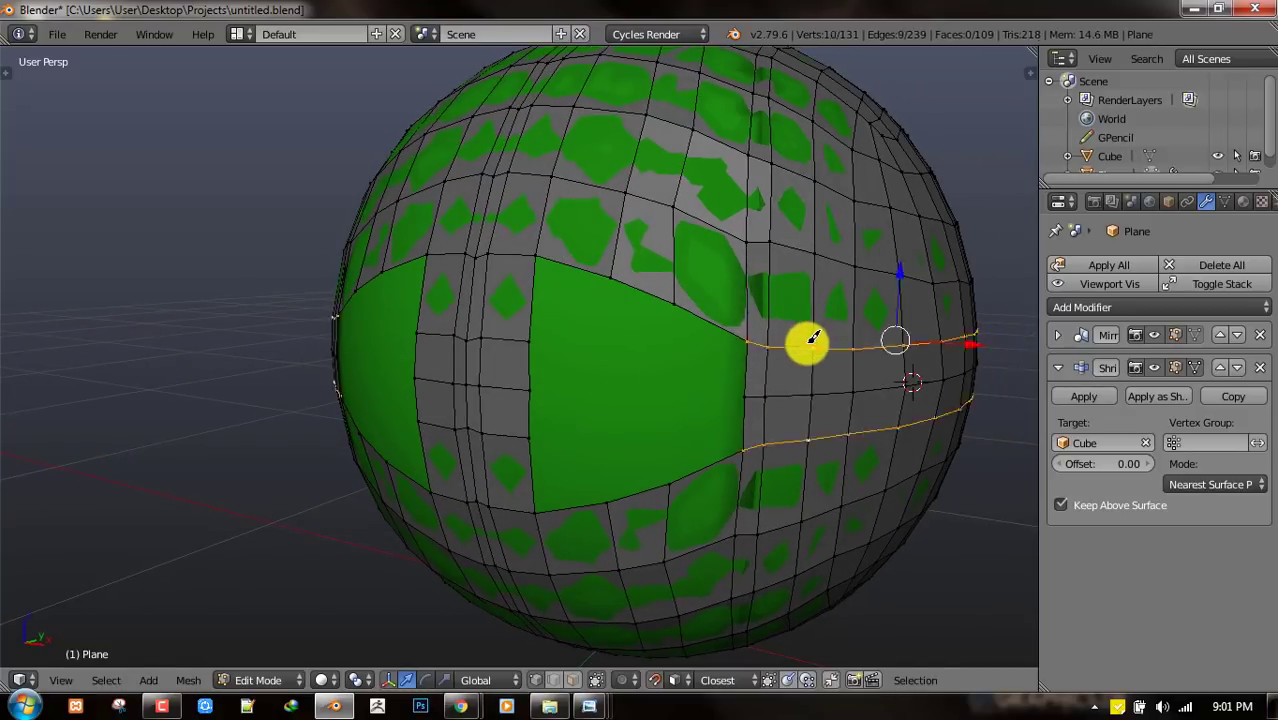
key(g)
key(g)
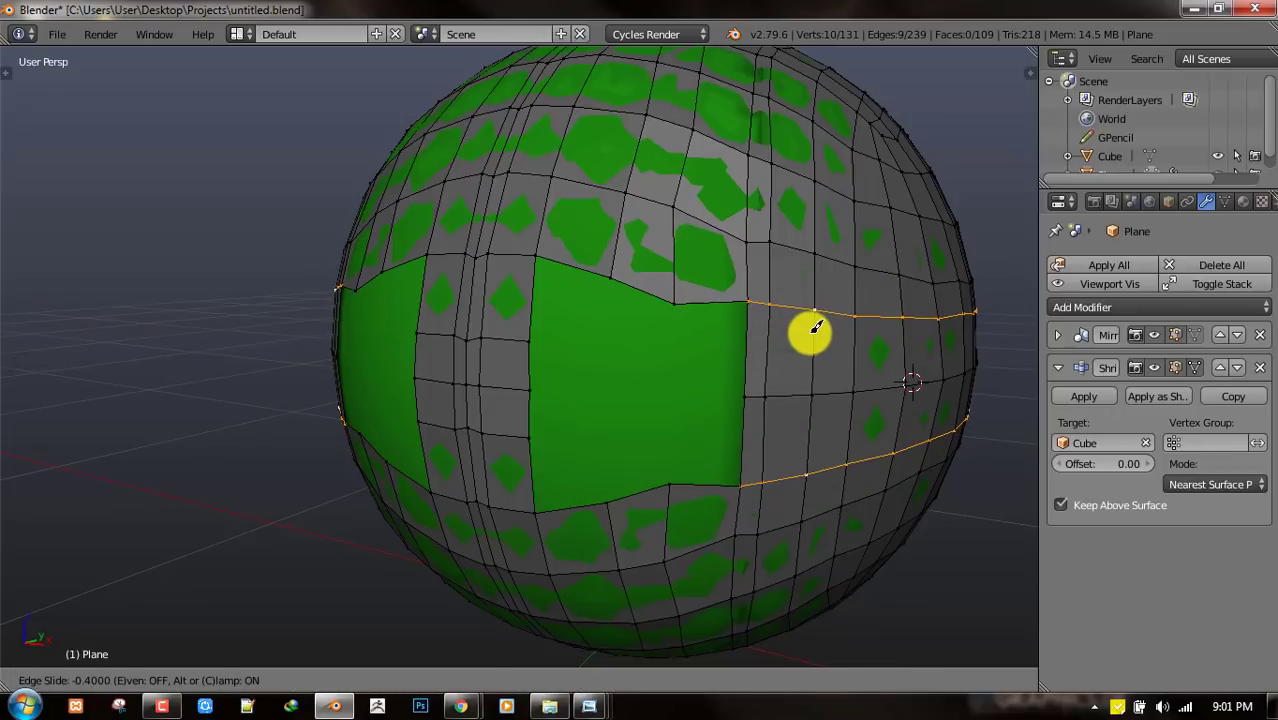
click(811, 332)
- Even out the vertices along the gap's upper edge and insert an edge loop through the widened faces beside the gap
key(ctrl+r)
click(679, 283)
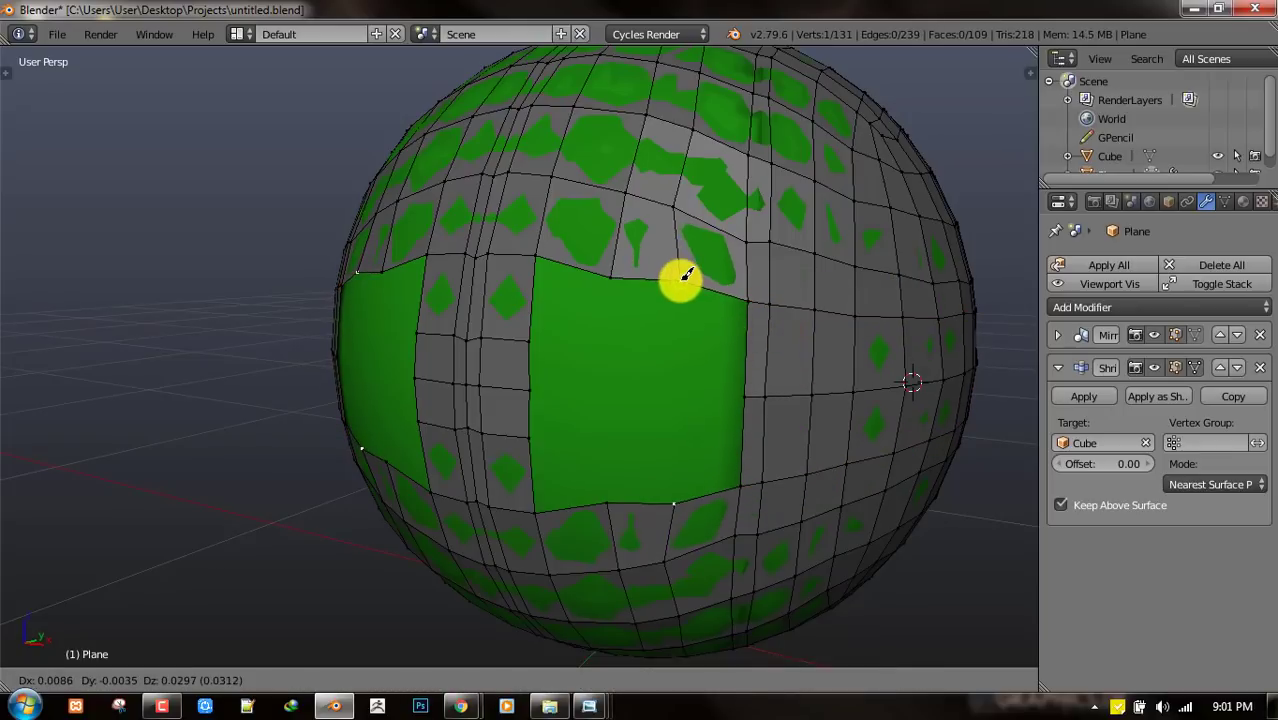
click(765, 361)
key(a)
right_click(774, 345)
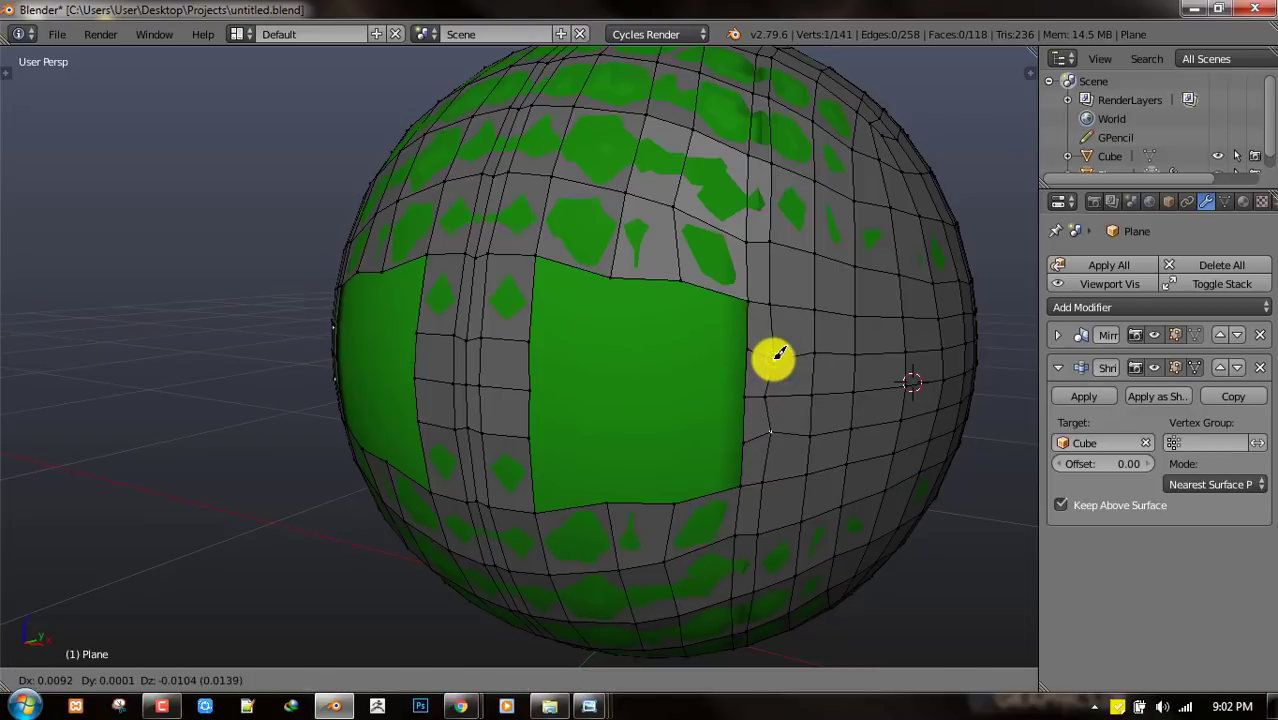
- Fill a seventh row of three faces across the gap from the seam to the central block
right_click(745, 292)
key(f)
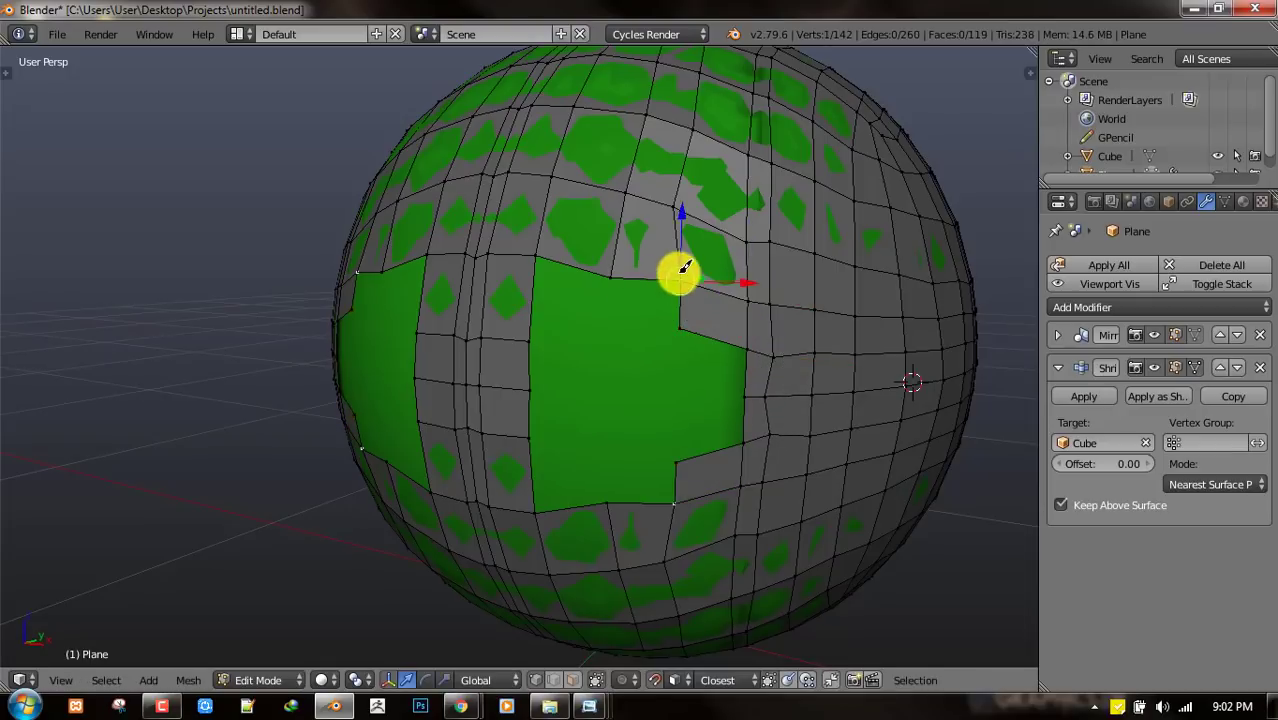
ctrl+right_click(598, 276)
shift+right_click(522, 337)
shift+right_click(531, 246)
shift+right_click(650, 271)
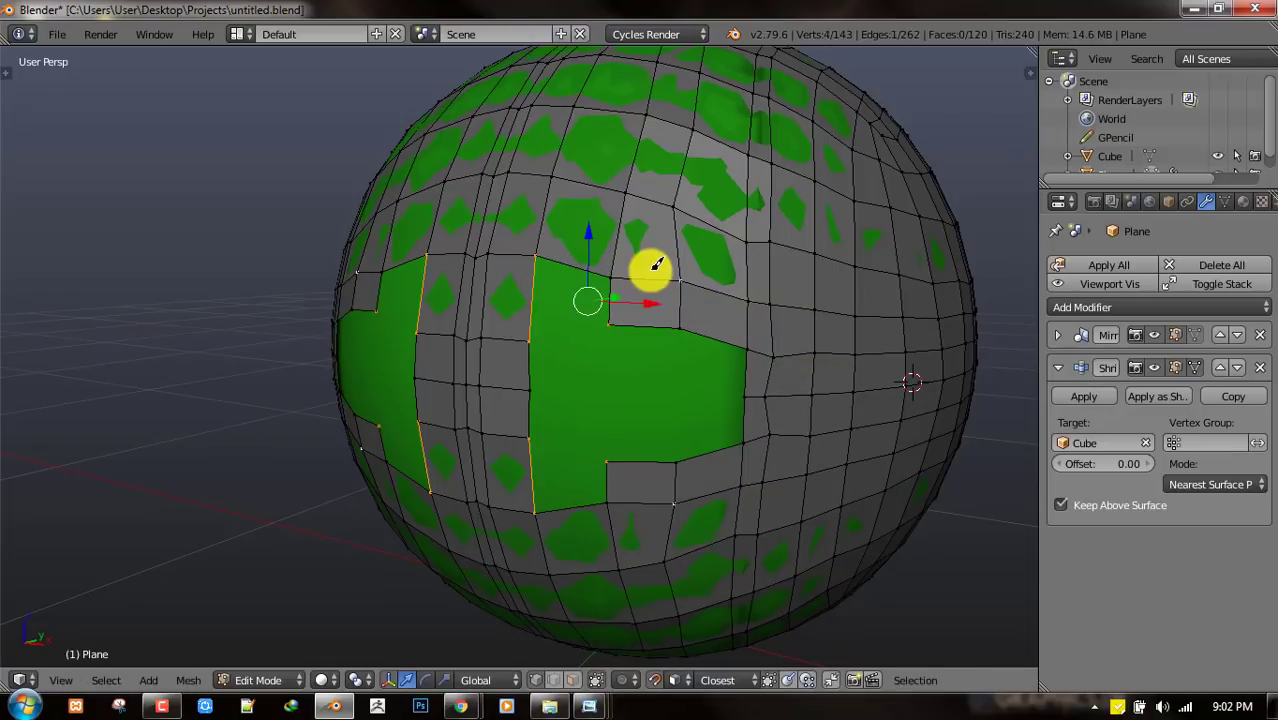
shift+right_click(617, 278)
shift+right_click(676, 279)
key(f)
key(a)
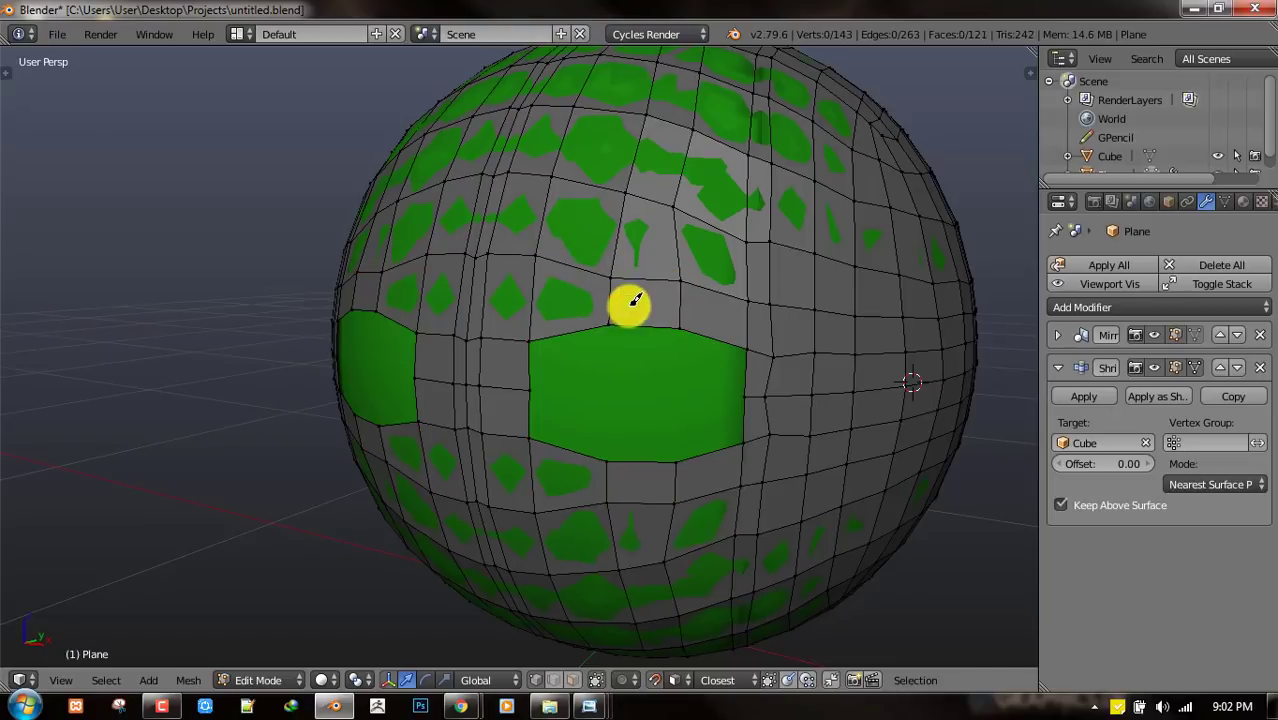
- Fill the first face of the remaining hole beside the central block and move its free vertex to the centre line
right_drag(607, 327, 605, 335)
right_click(529, 342)
key(f)
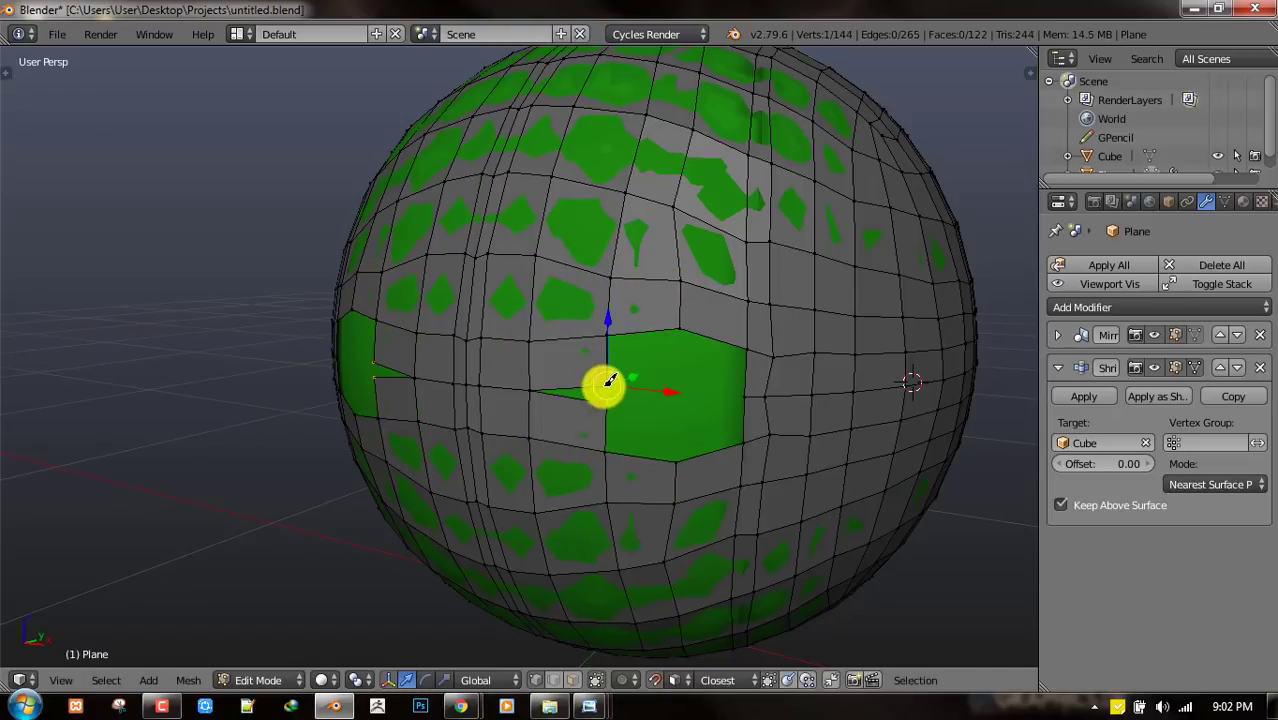
right_drag(606, 386, 600, 416)
click(606, 412)
- Close the rest of the hole with two more faces meeting at the centre line
right_click(608, 331)
ctrl+right_click(676, 400)
key(f)
key(g)
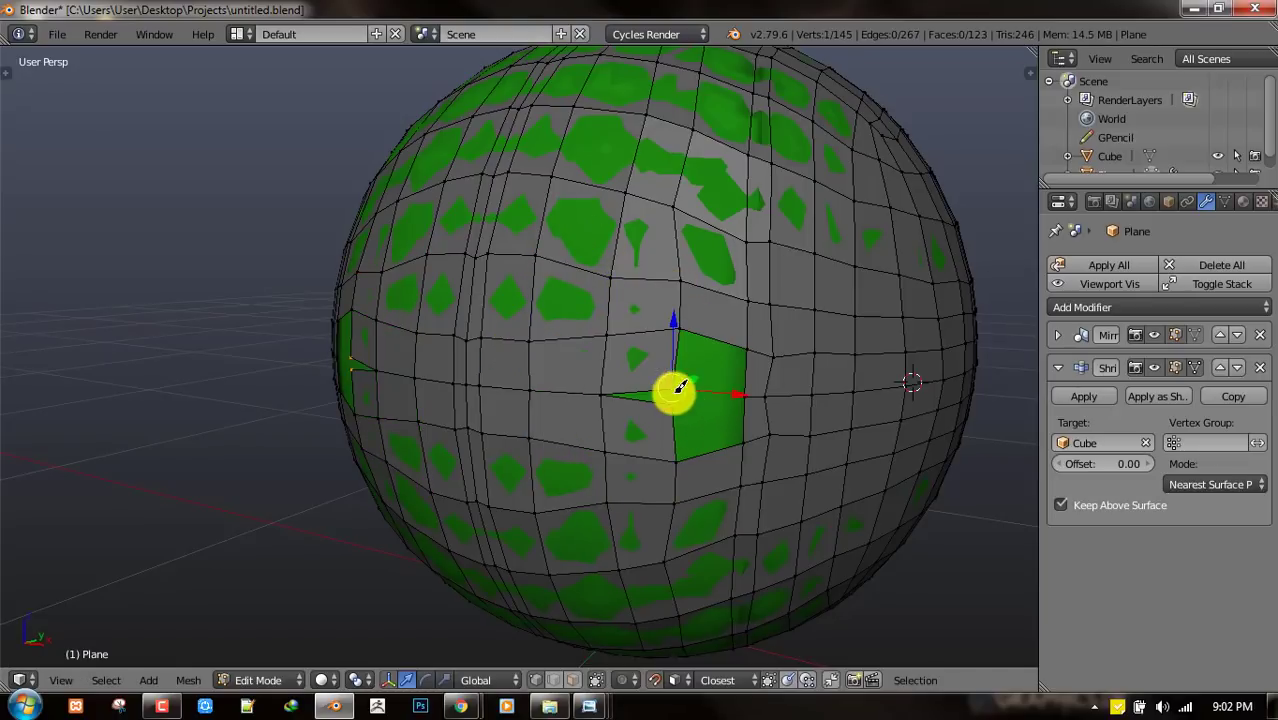
click(681, 420)
shift+right_click(751, 353)
shift+right_click(684, 328)
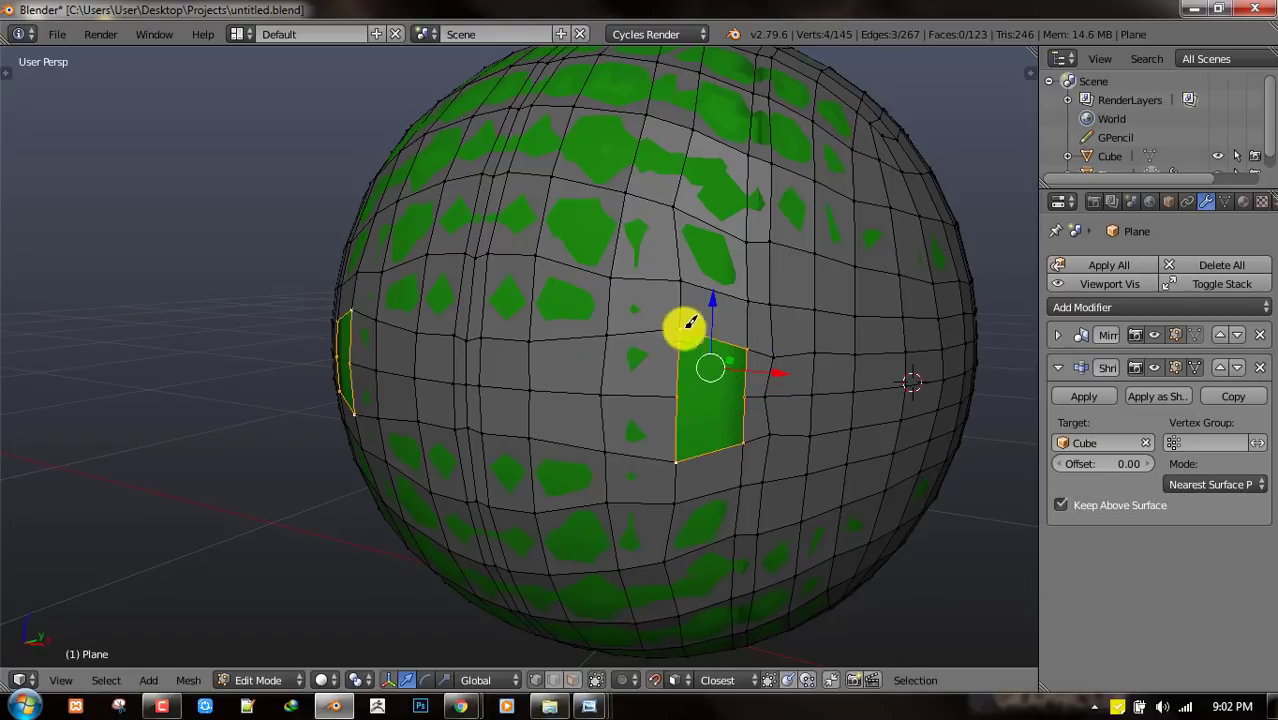
key(f)
key(a)
- Hide the green guide sphere so only the panel mesh is displayed in Edit Mode
middle_drag(872, 388, 786, 320)
scroll(840, 354, down, 2)
key(Tab)
key(shift+h)
key(Tab)
key(a)
key(a)
scroll(835, 322, up, 3)
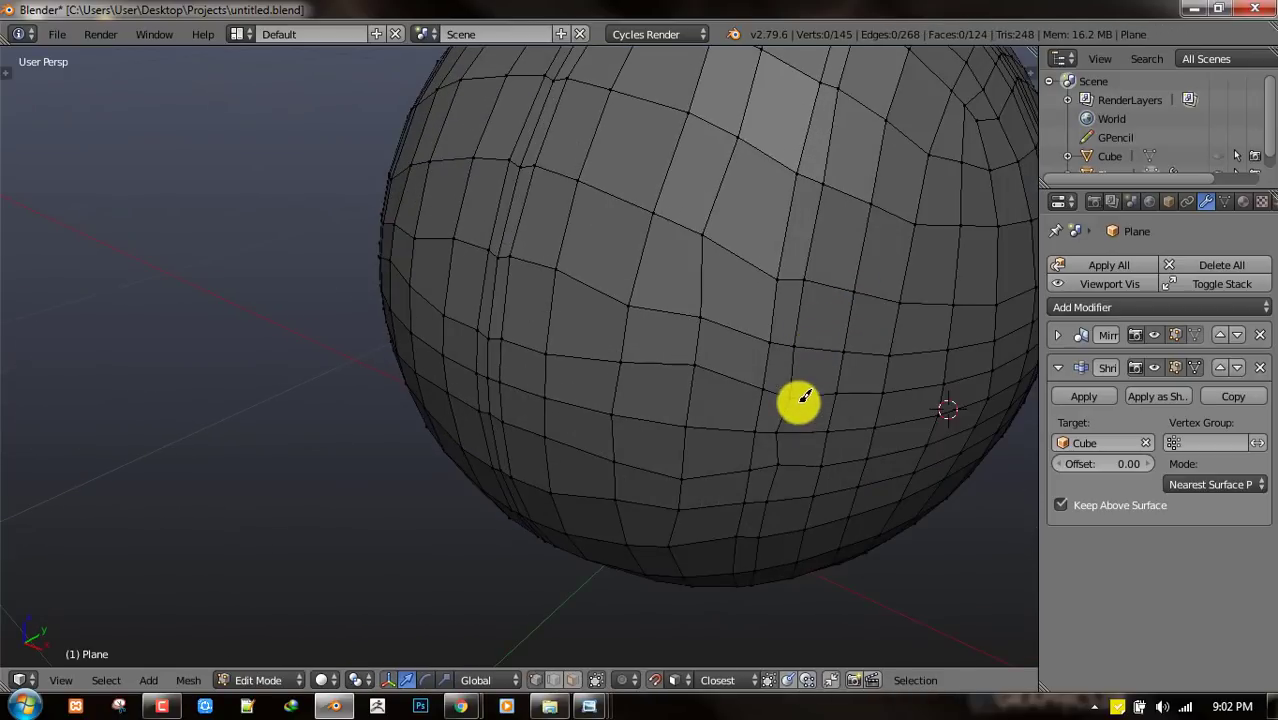
- Select the entire panel mesh and smooth its vertices
key(a)
scroll(809, 345, down, 3)
scroll(830, 325, up, 1)
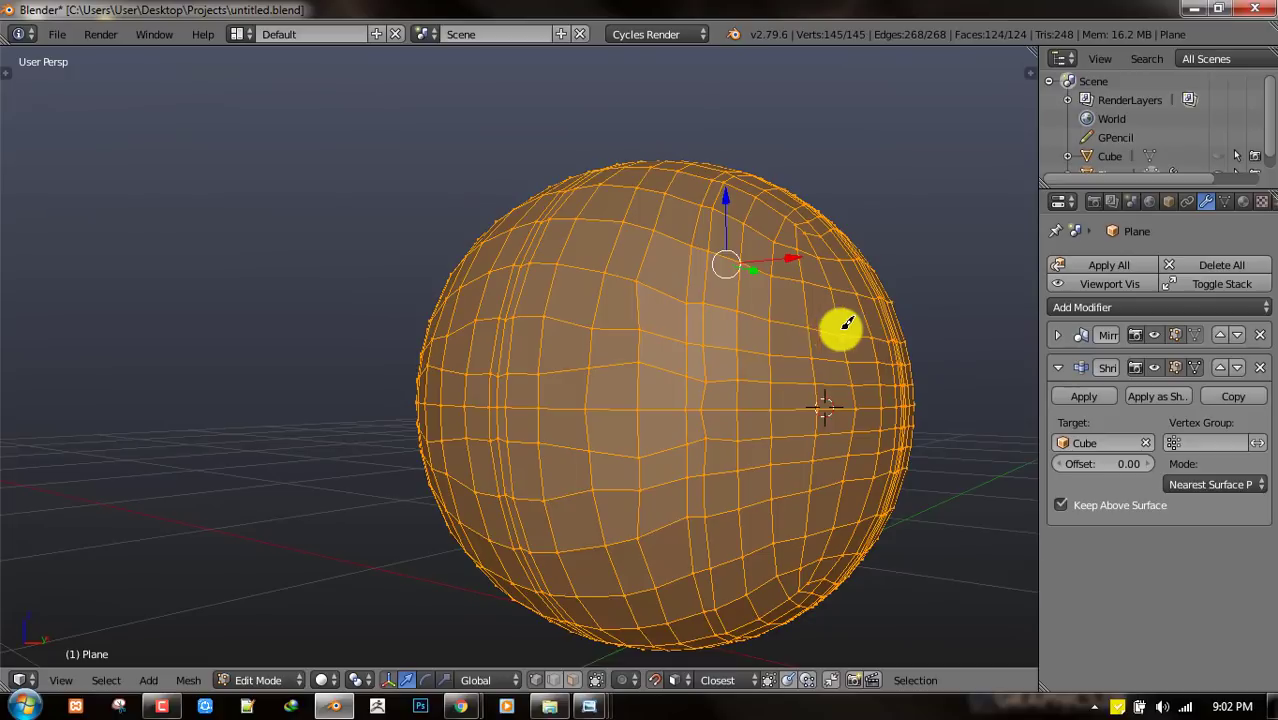
middle_drag(845, 325, 855, 348)
key(w)
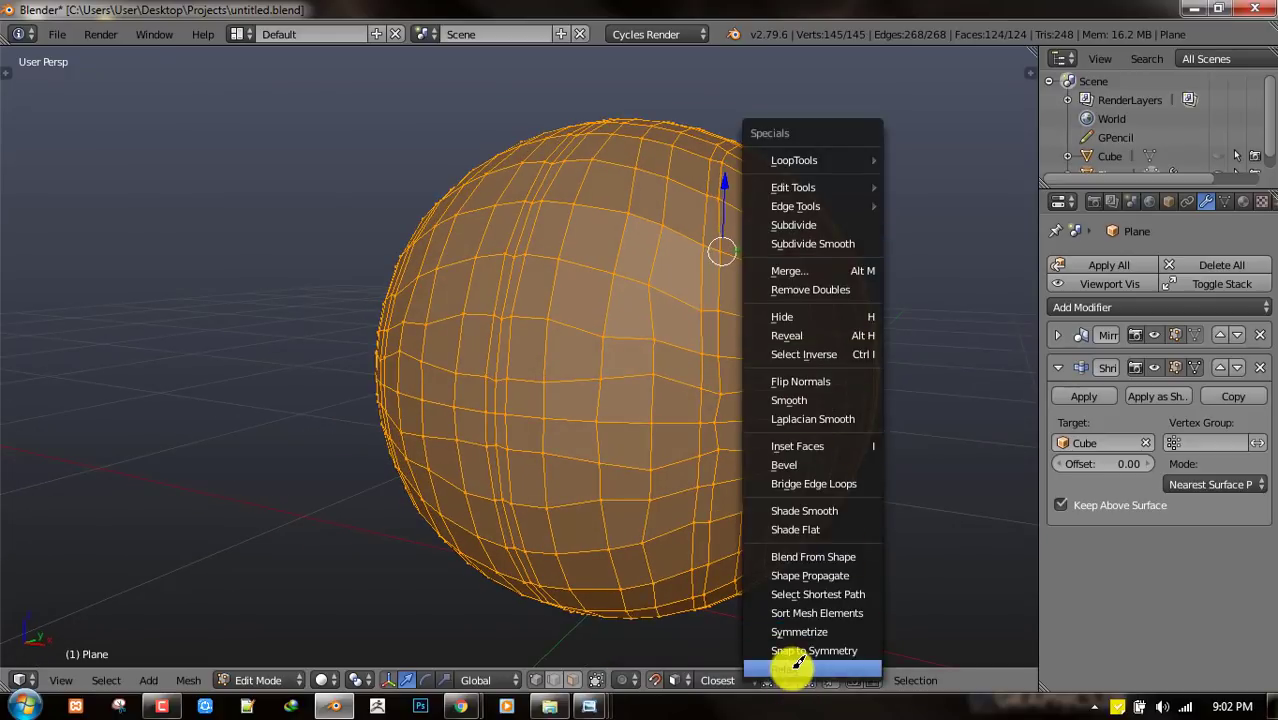
click(797, 667)
key(w)
click(807, 577)
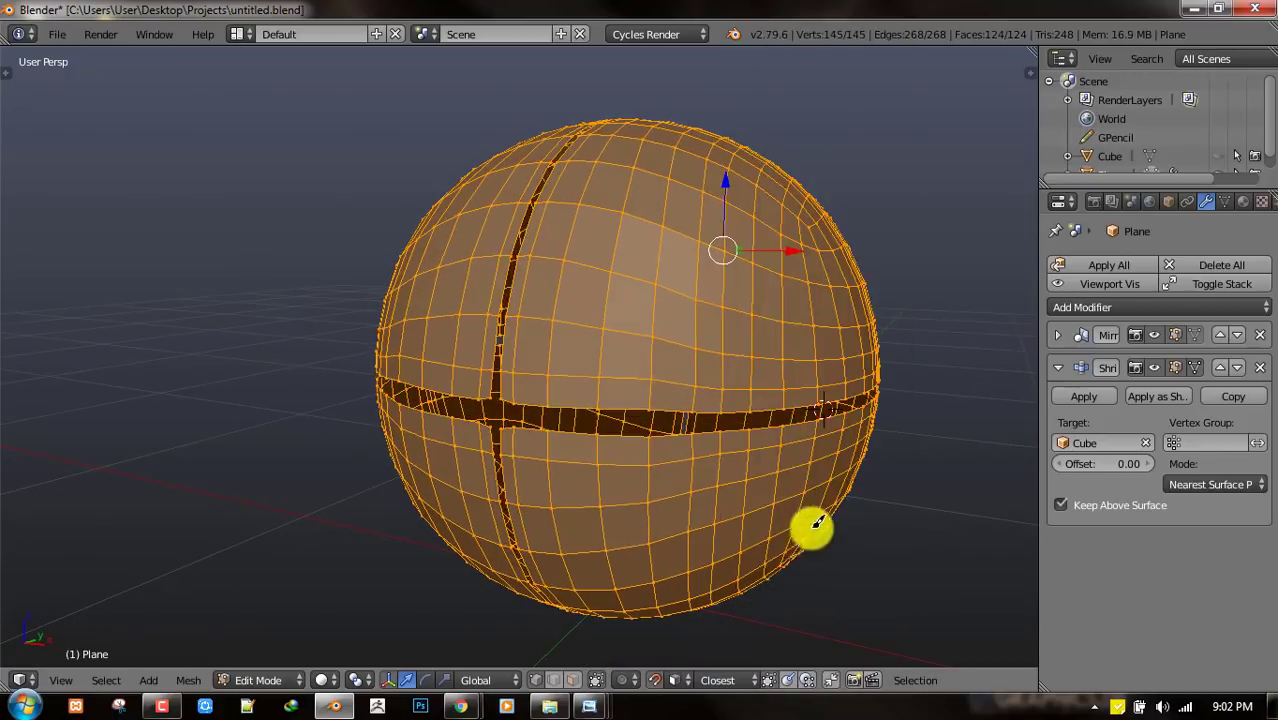
- Select the panel's border edge loops along the horizontal and front vertical seams and move each against its mirrored copy
key(ctrl+Tab)
click(844, 423)
alt+click(776, 396)
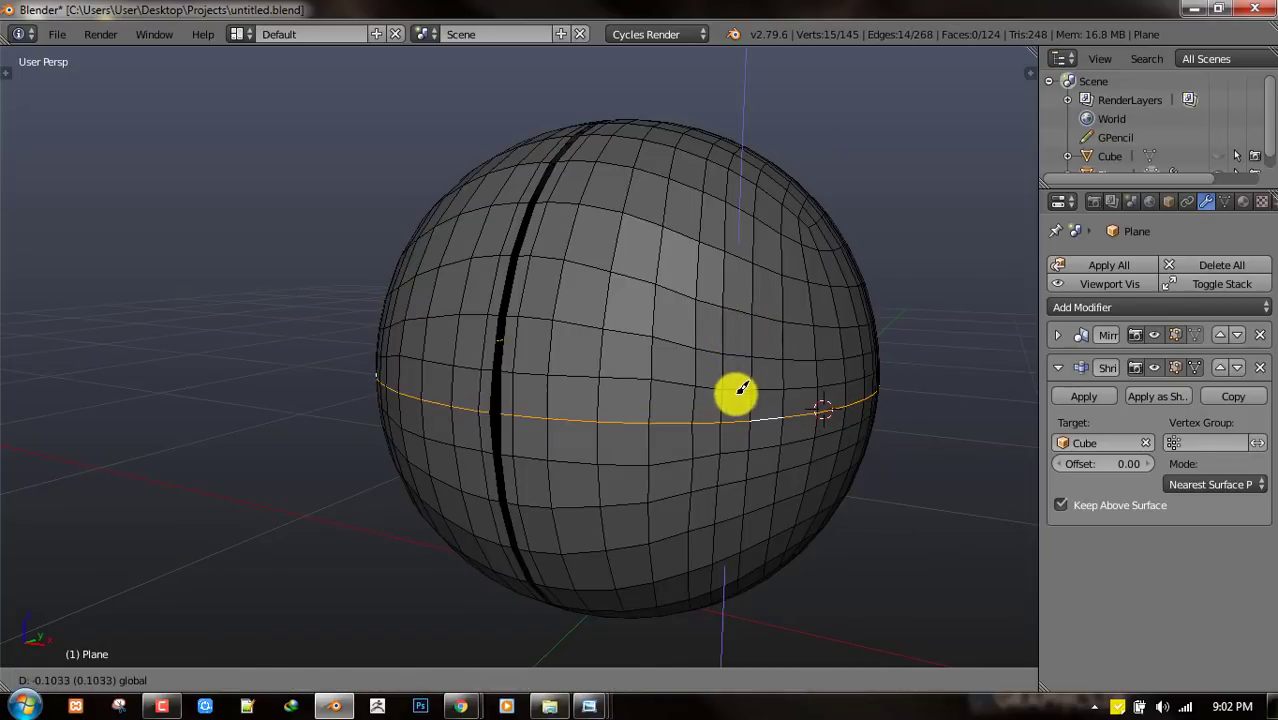
alt+click(506, 356)
middle_drag(559, 374, 614, 214)
drag(608, 200, 578, 203)
- Close the remaining vertical gap on the ball's side by moving its border edge loop to the centre line
scroll(662, 321, down, 3)
middle_drag(764, 322, 612, 325)
shift+middle_drag(868, 322, 812, 332)
scroll(752, 327, up, 2)
alt+right_click(747, 247)
scroll(780, 267, up, 1)
key(a)
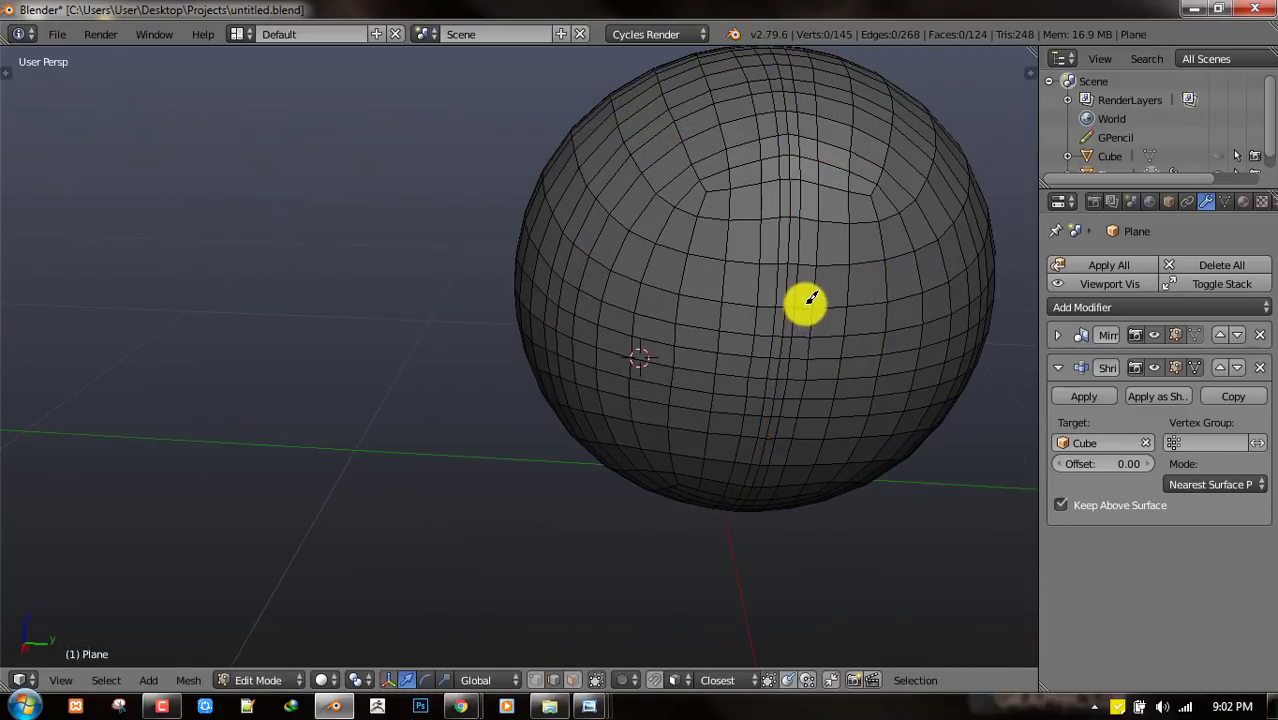
- Examine the closed ball's surface from the front in Object Mode
middle_drag(790, 262, 764, 237)
key(Tab)
scroll(680, 317, down, 2)
key(KP_1)
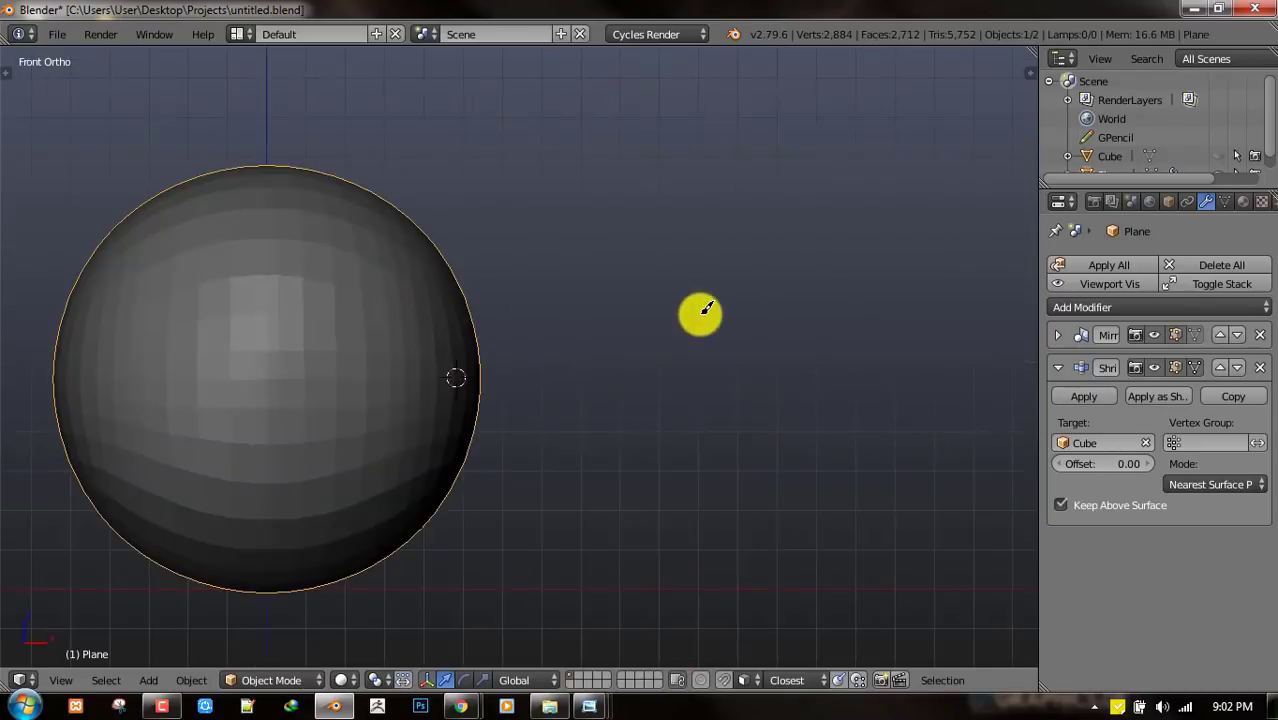
scroll(600, 330, down, 3)
shift+middle_drag(396, 351, 542, 340)
scroll(542, 350, up, 2)
shift+middle_drag(540, 378, 615, 305)
scroll(680, 285, down, 3)
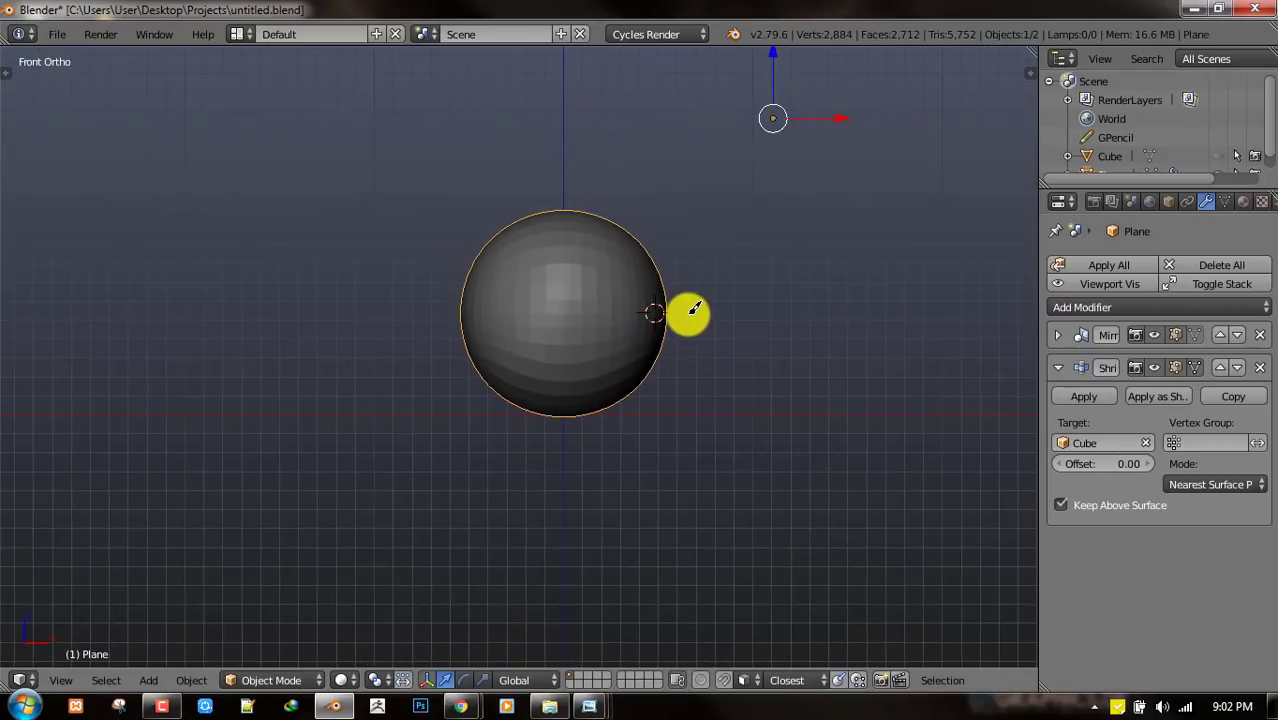
- In Edit Mode, select the vertical edge loop beside the ball's front centre line in front view
key(Tab)
scroll(699, 265, up, 6)
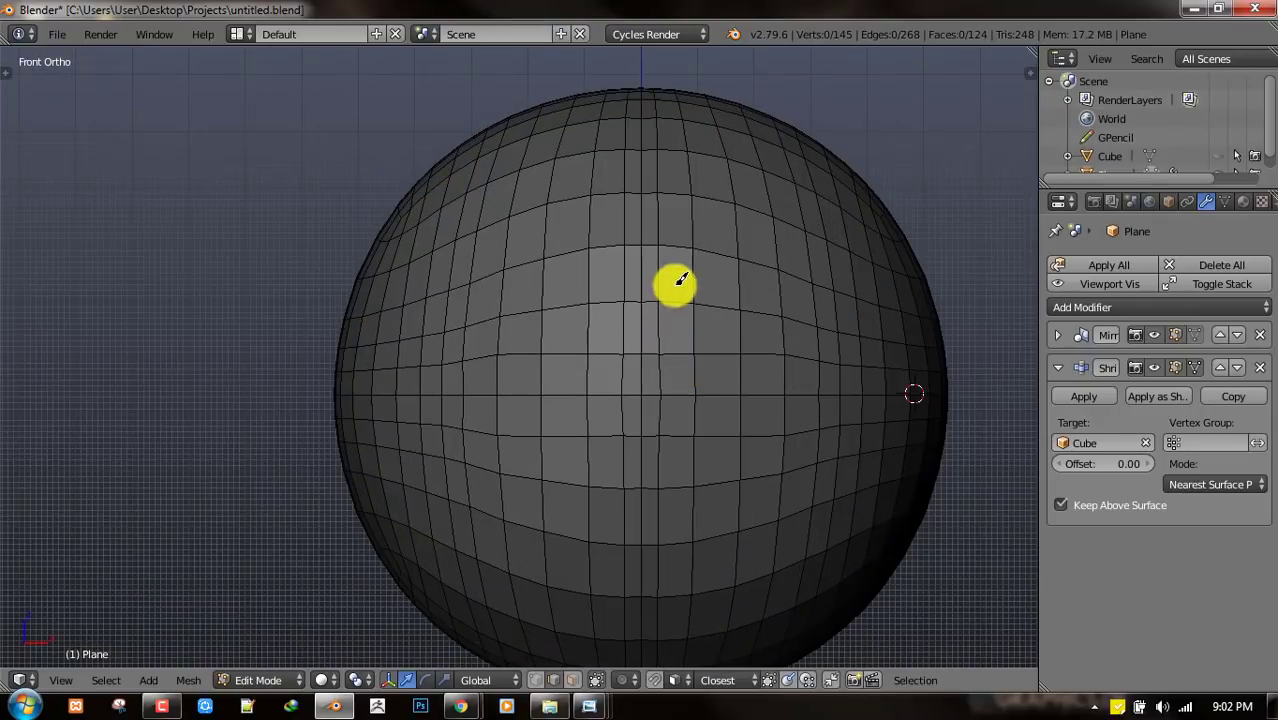
alt+right_click(663, 287)
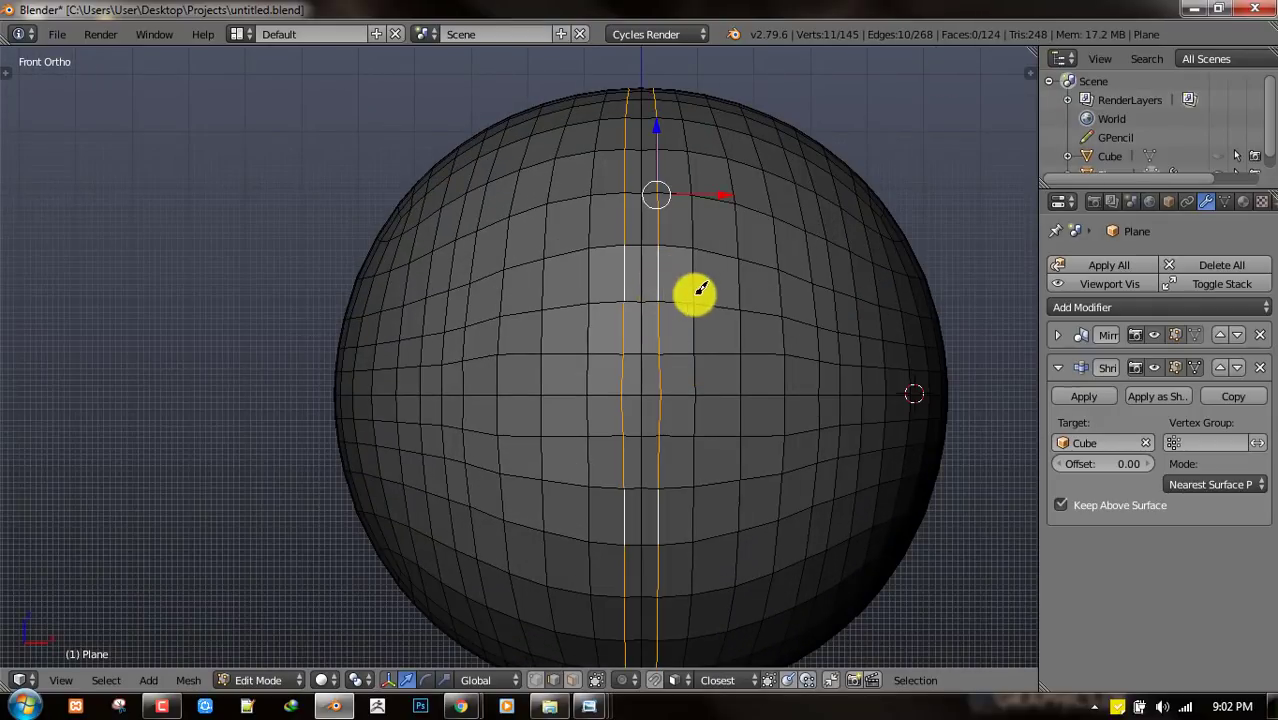
shift+middle_drag(697, 293, 689, 288)
- Try scaling the selected edge loop to 0 along X and undo the change
key(s)
key(x)
key(0)
key(Return)
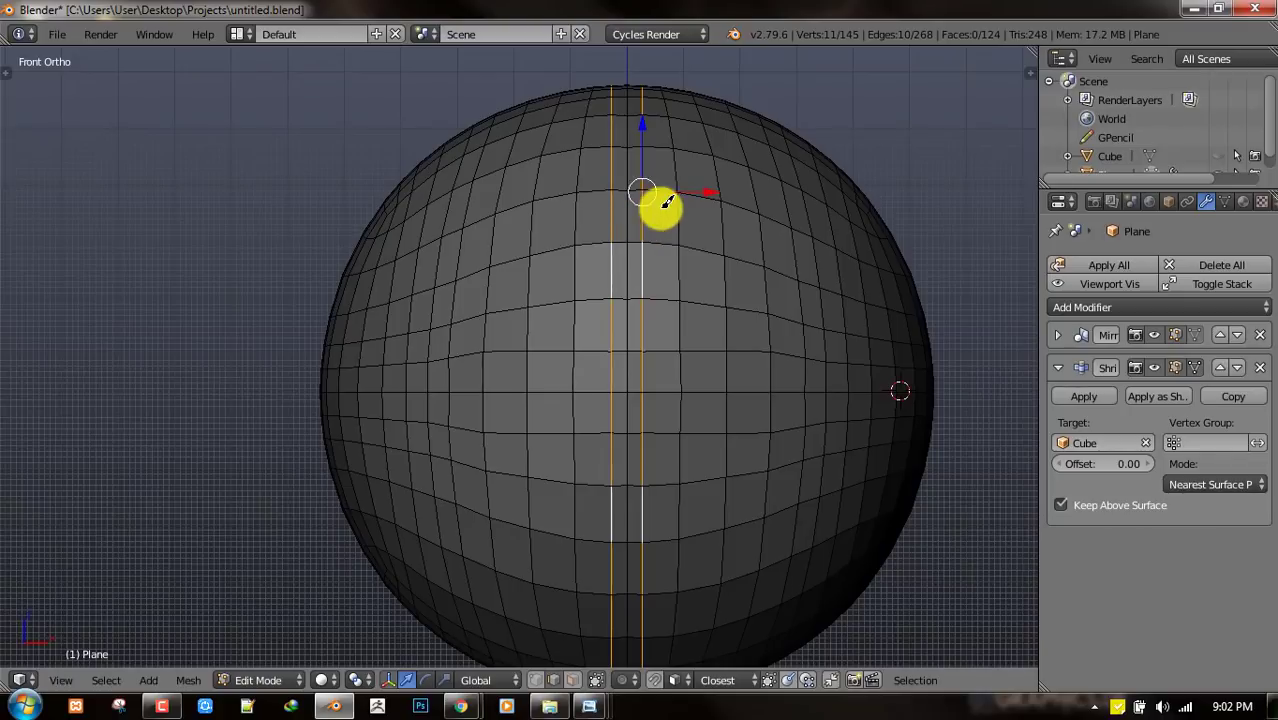
key(ctrl+z)
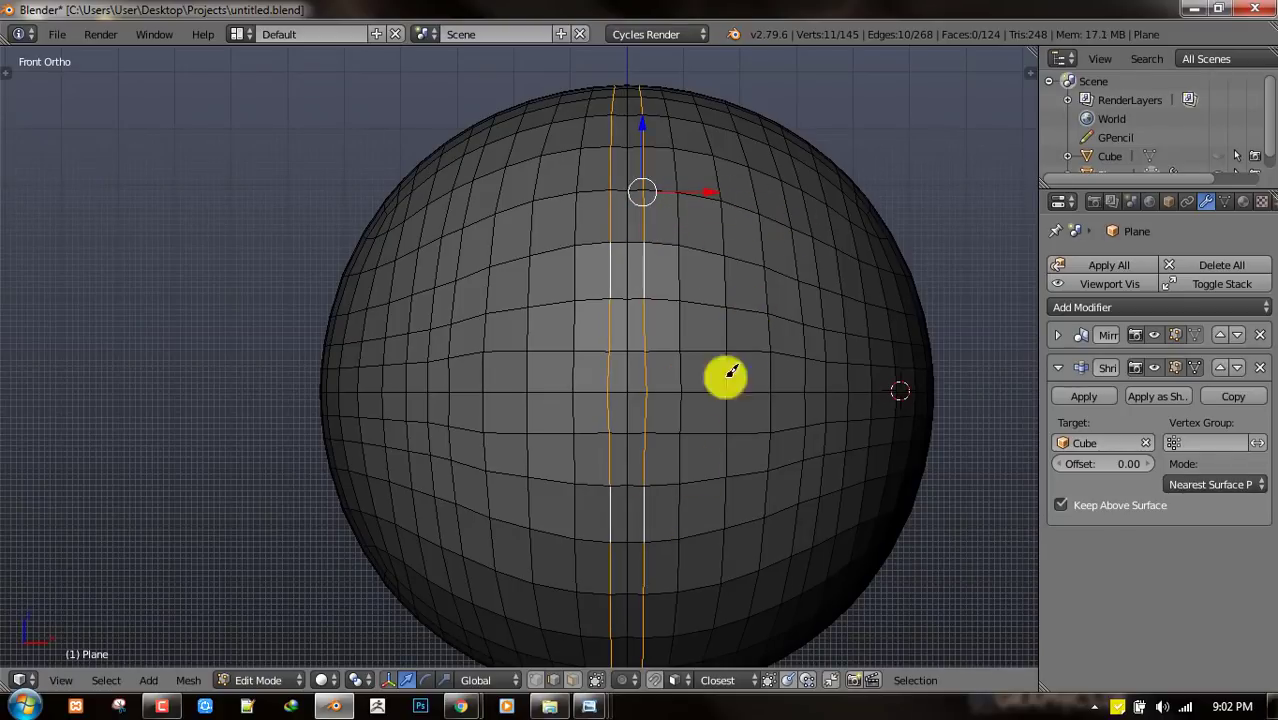
- Straighten the selected edge loop along X with the scale manipulator
click(446, 680)
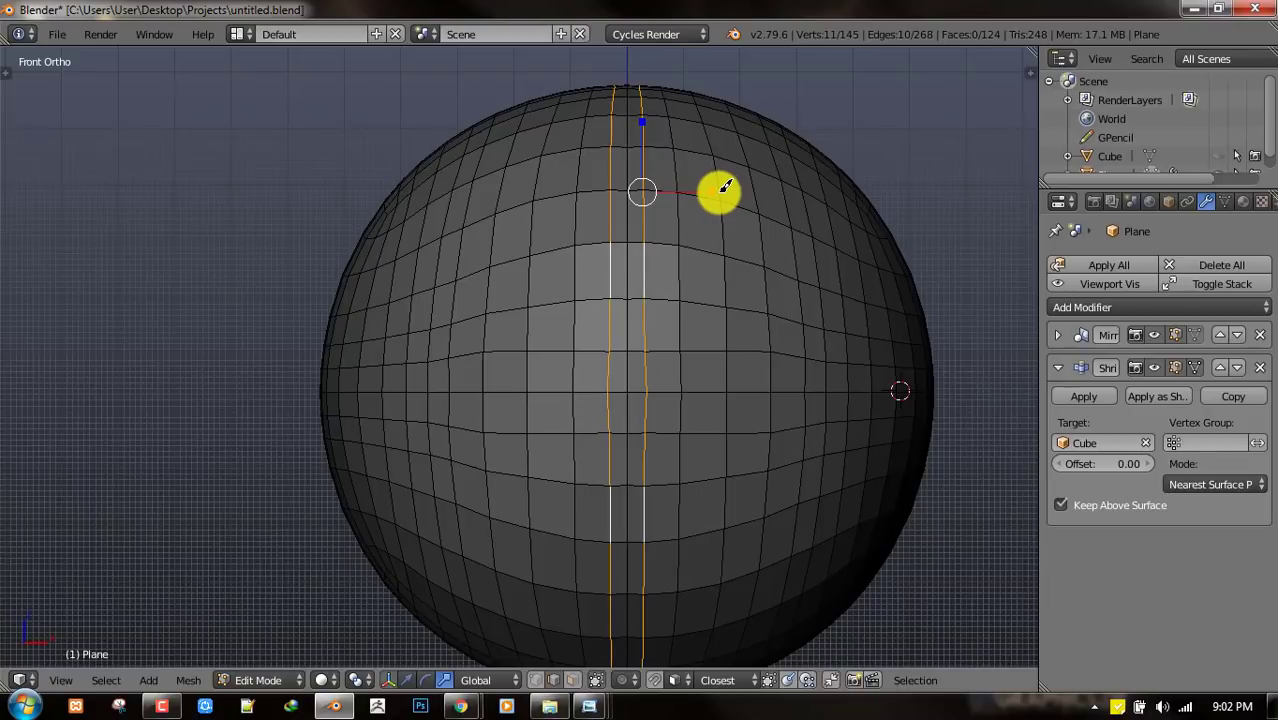
drag(725, 187, 649, 195)
scroll(779, 282, down, 3)
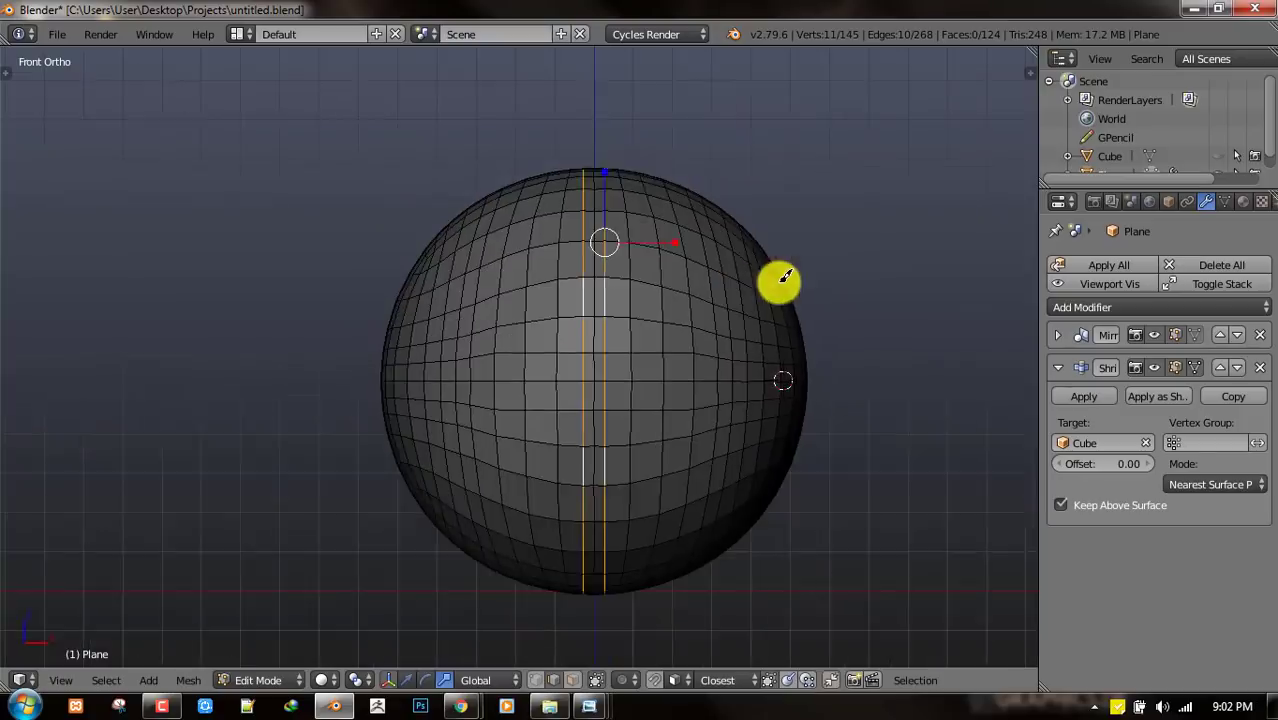
- Select the vertical edge loop beside the centre line in the right side view
middle_drag(779, 282, 753, 335)
key(KP_3)
scroll(877, 296, up, 1)
scroll(808, 288, up, 2)
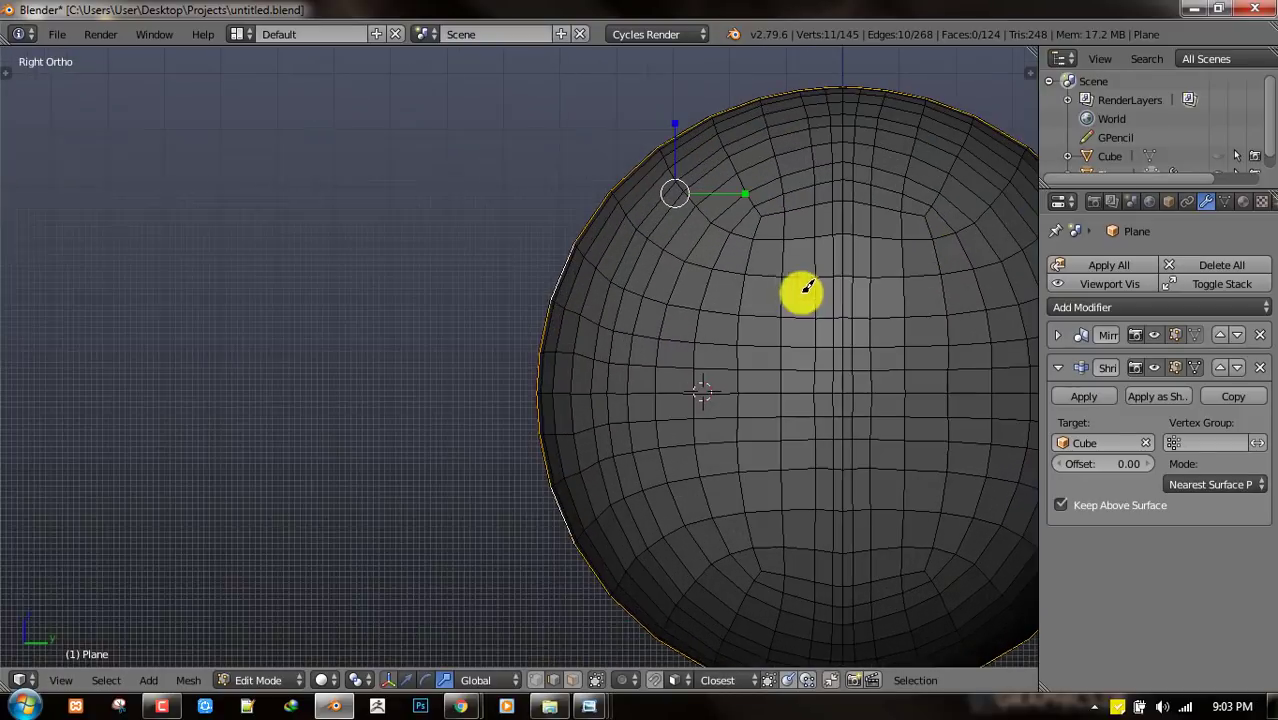
alt+right_click(850, 244)
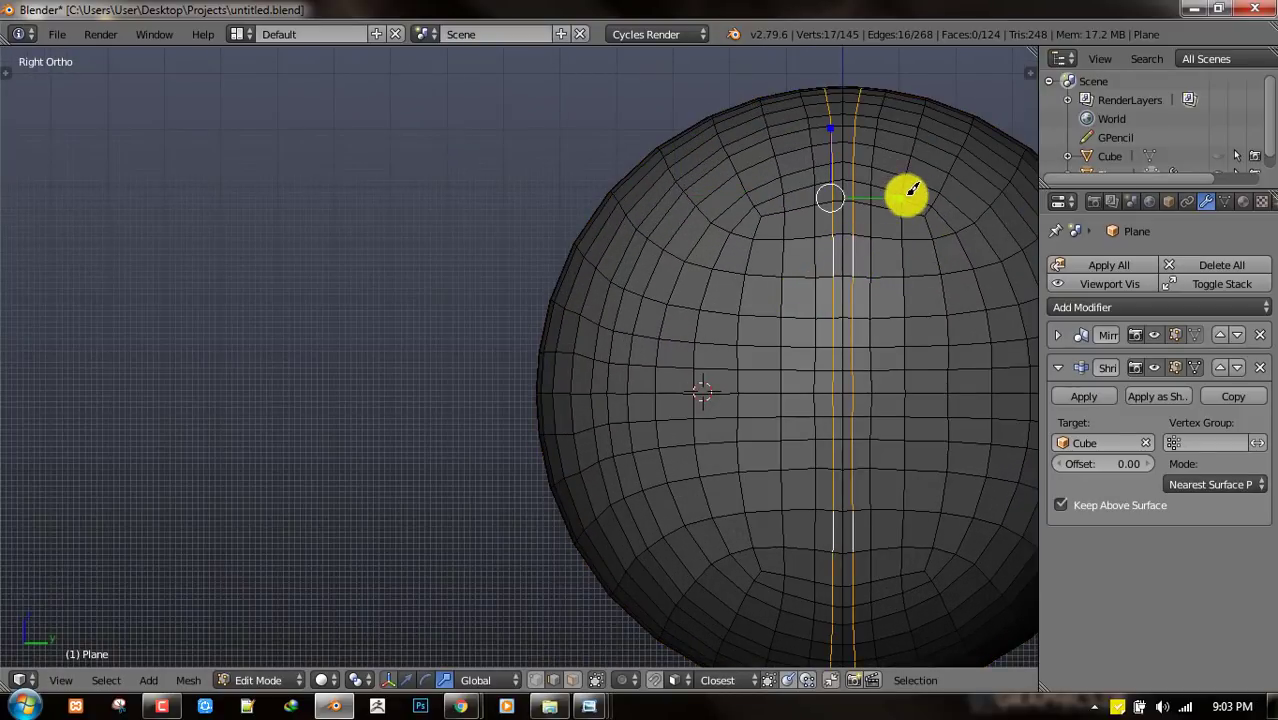
- Try scaling the side edge loop freehand along Y and undo the change
key(s)
key(y)
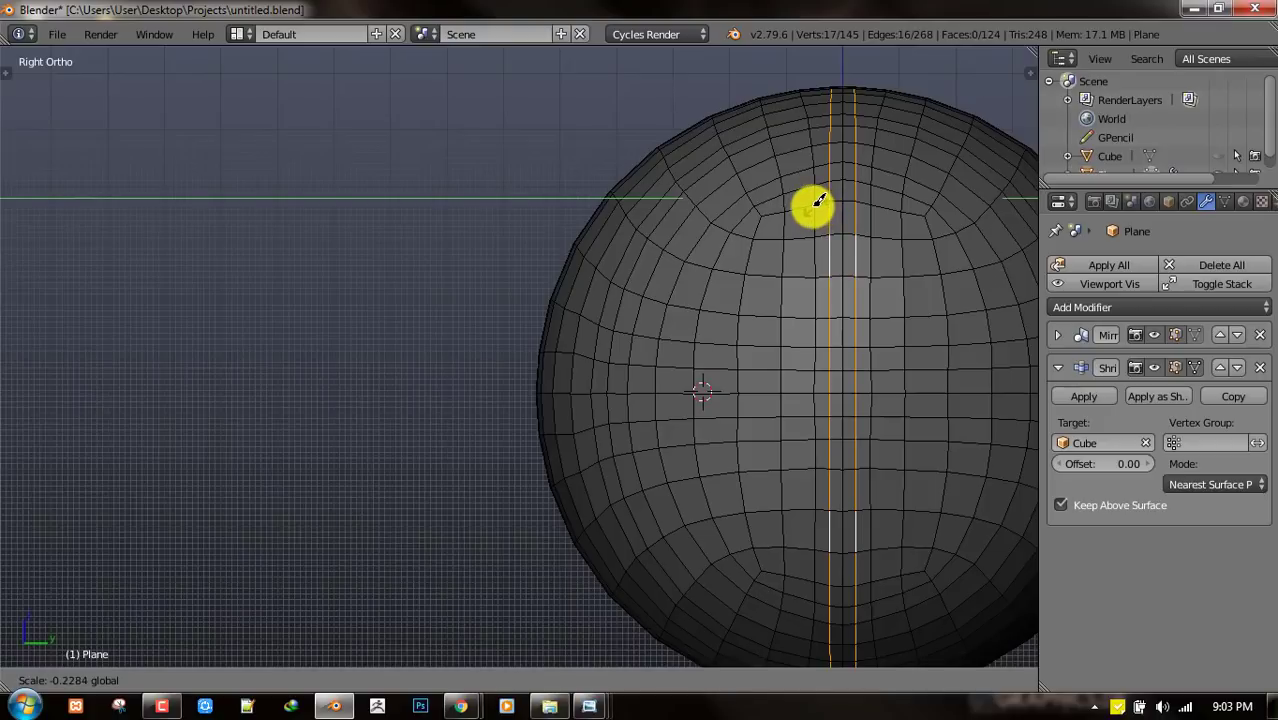
click(816, 207)
key(ctrl+z)
- Straighten the side edge loop by scaling it to 0 along Y
key(s)
key(y)
key(0)
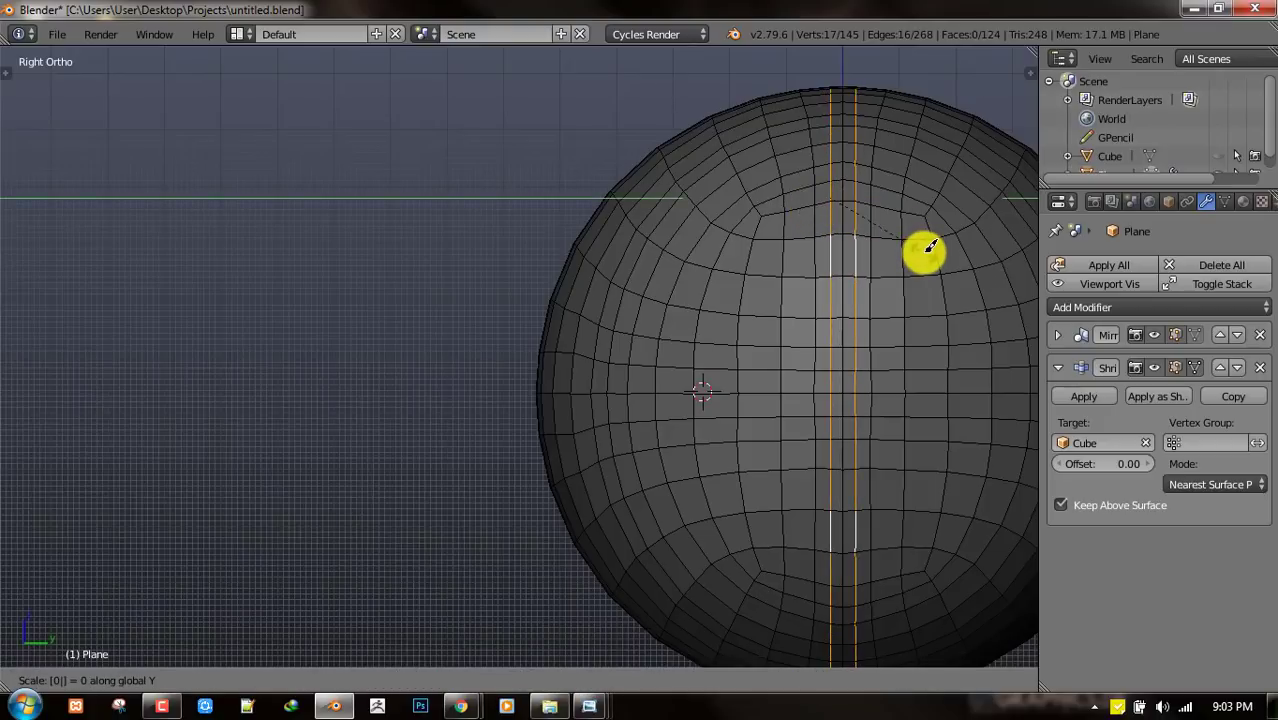
key(Return)
- Deselect the whole panel mesh and switch it to face select mode
scroll(873, 282, down, 3)
middle_drag(785, 345, 600, 318)
key(Tab)
key(KP_1)
scroll(660, 288, up, 3)
key(Tab)
key(a)
key(ctrl+Tab)
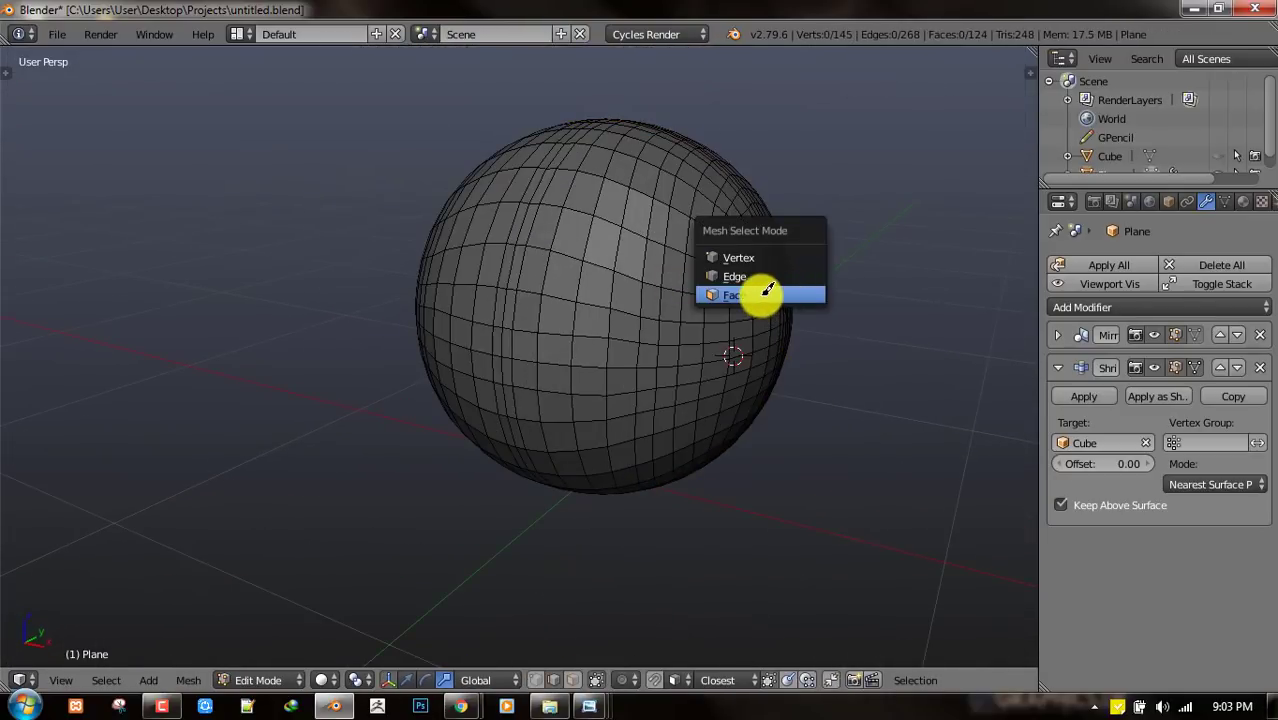
click(767, 293)
- Show the green guide sphere again in Object Mode and hide the panel mesh covering it
middle_drag(767, 293, 683, 291)
middle_drag(753, 265, 862, 251)
scroll(840, 251, up, 2)
key(KP_1)
key(Tab)
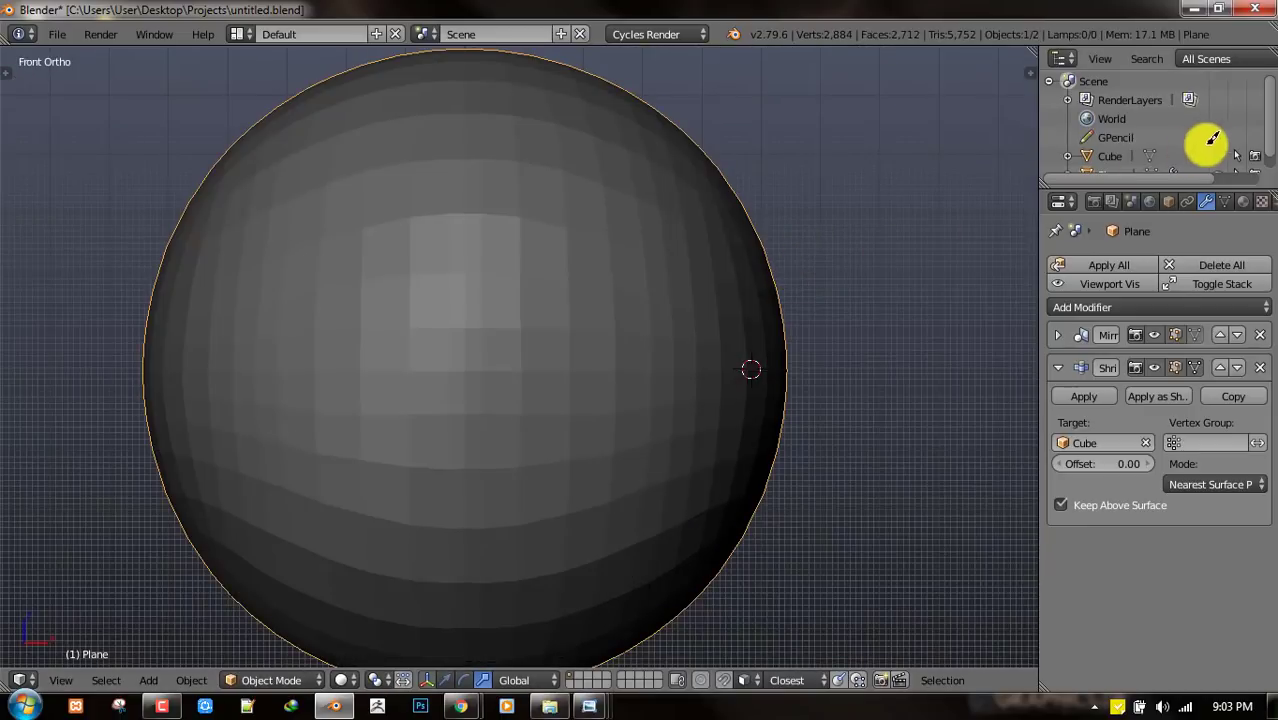
click(1218, 156)
key(z)
middle_drag(645, 304, 673, 311)
scroll(677, 306, up, 3)
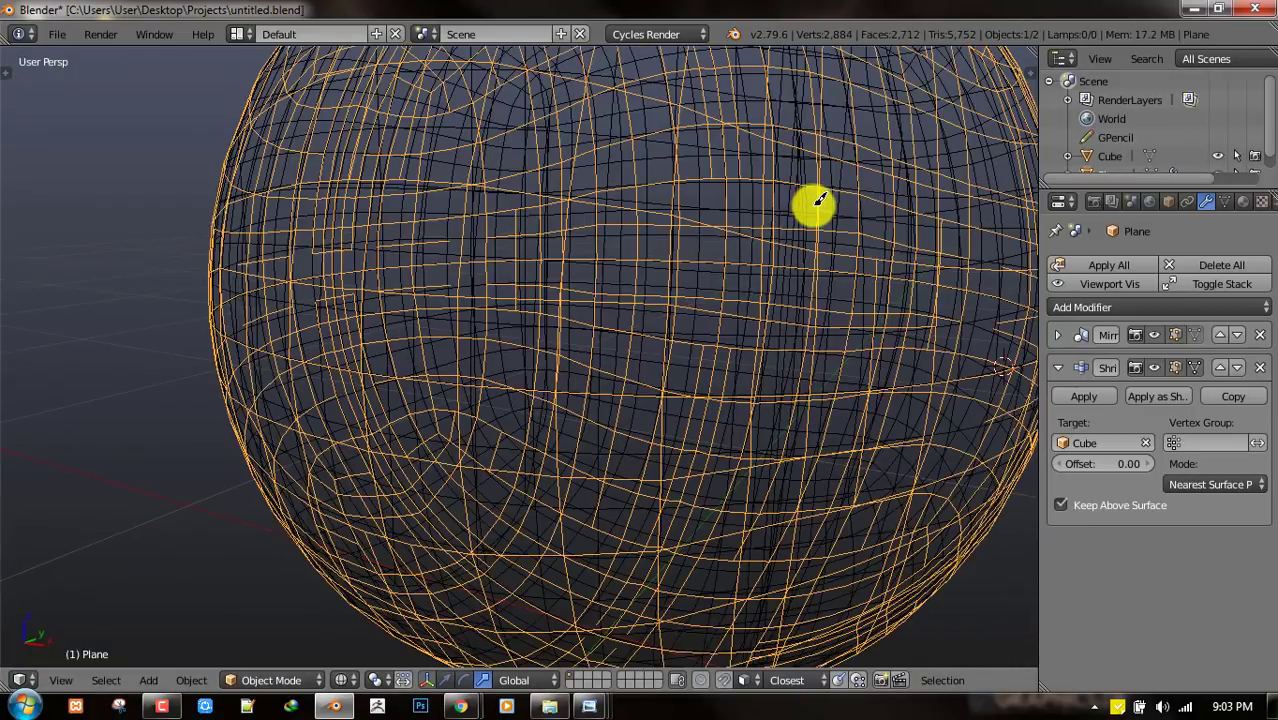
key(z)
scroll(824, 214, down, 4)
key(h)
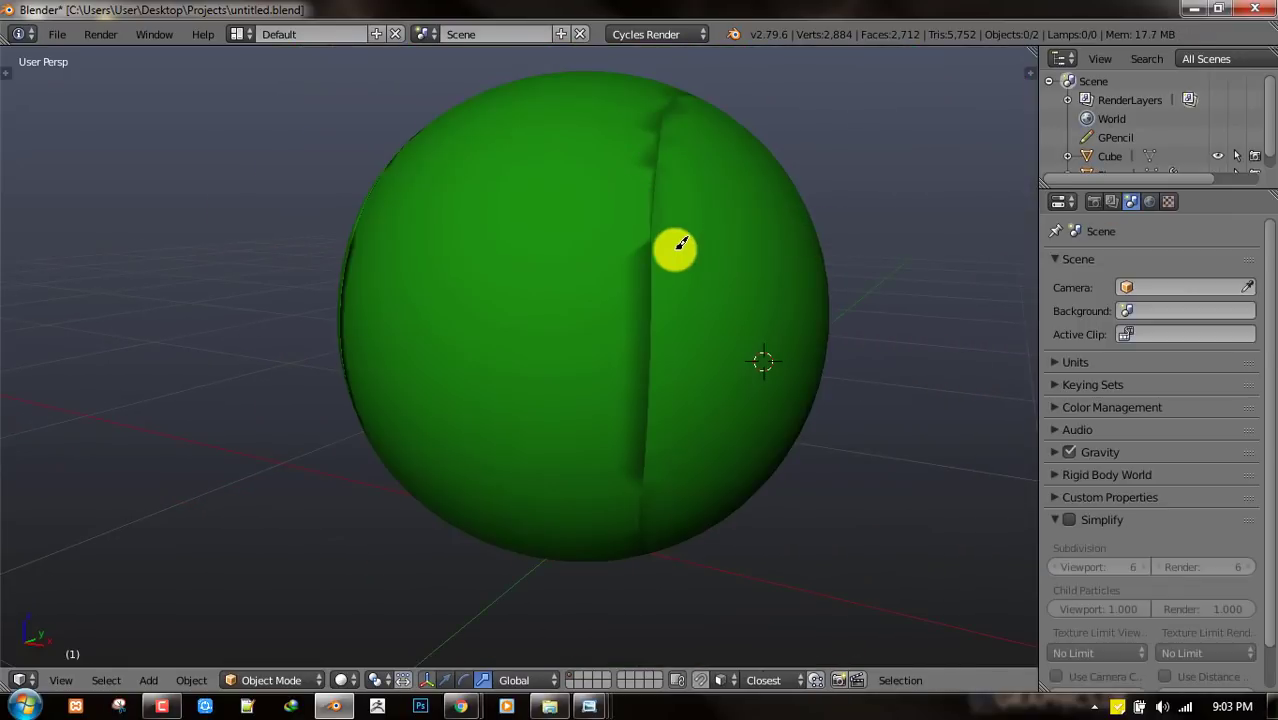
- Draw a grease pencil stroke along the upper part of the guide sphere's curved groove
right_click(670, 247)
middle_drag(661, 246, 666, 194)
drag(660, 208, 709, 82)
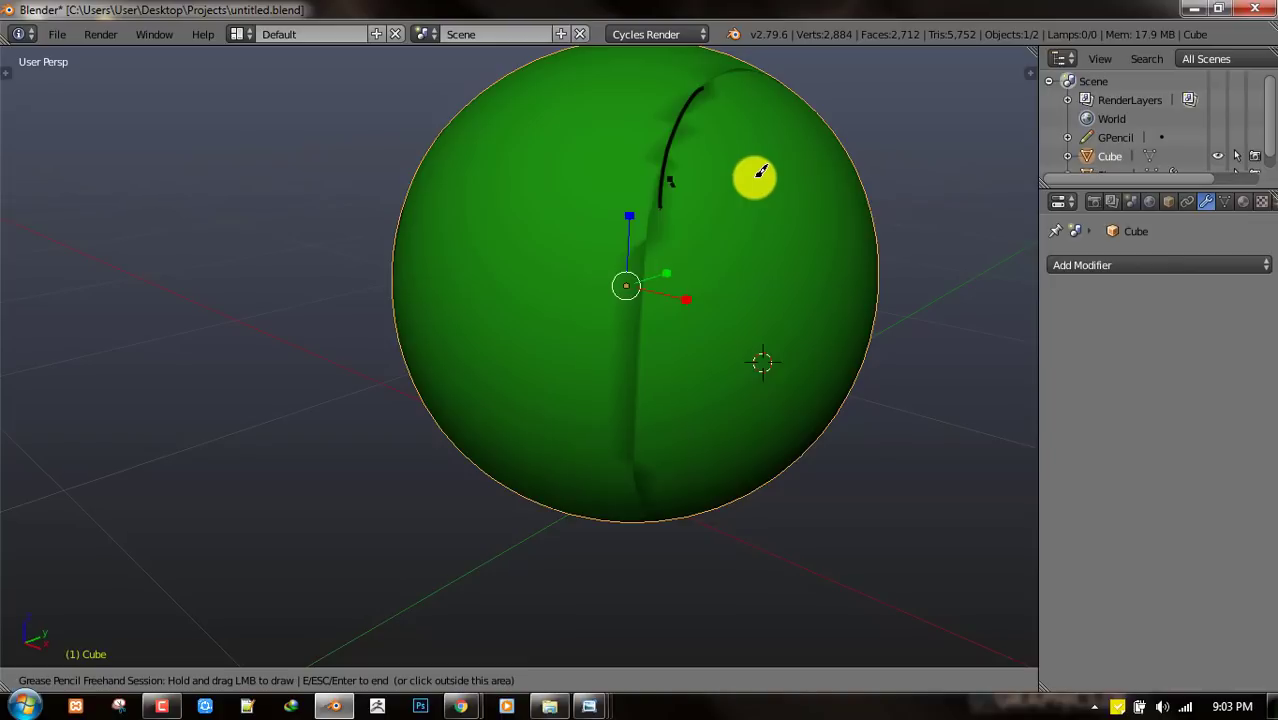
key(Escape)
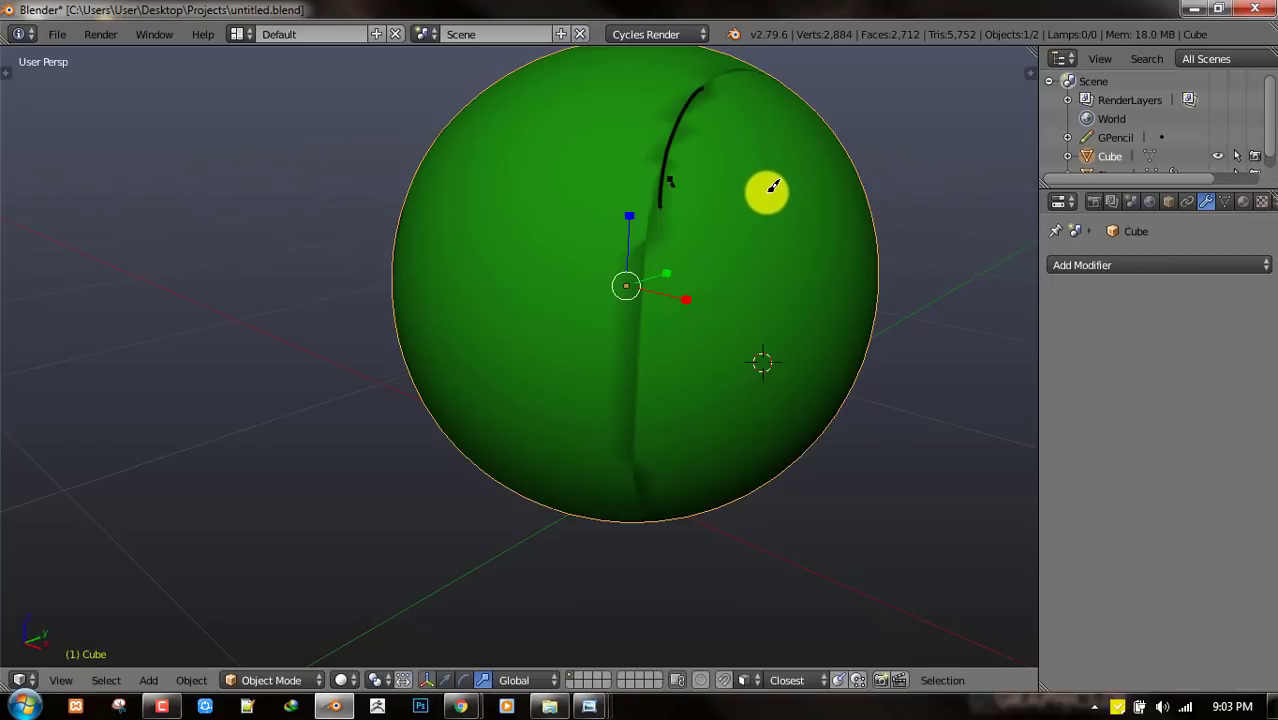
- Unhide the panel mesh and open it in Edit Mode
key(alt+h)
right_click(716, 181)
key(Tab)
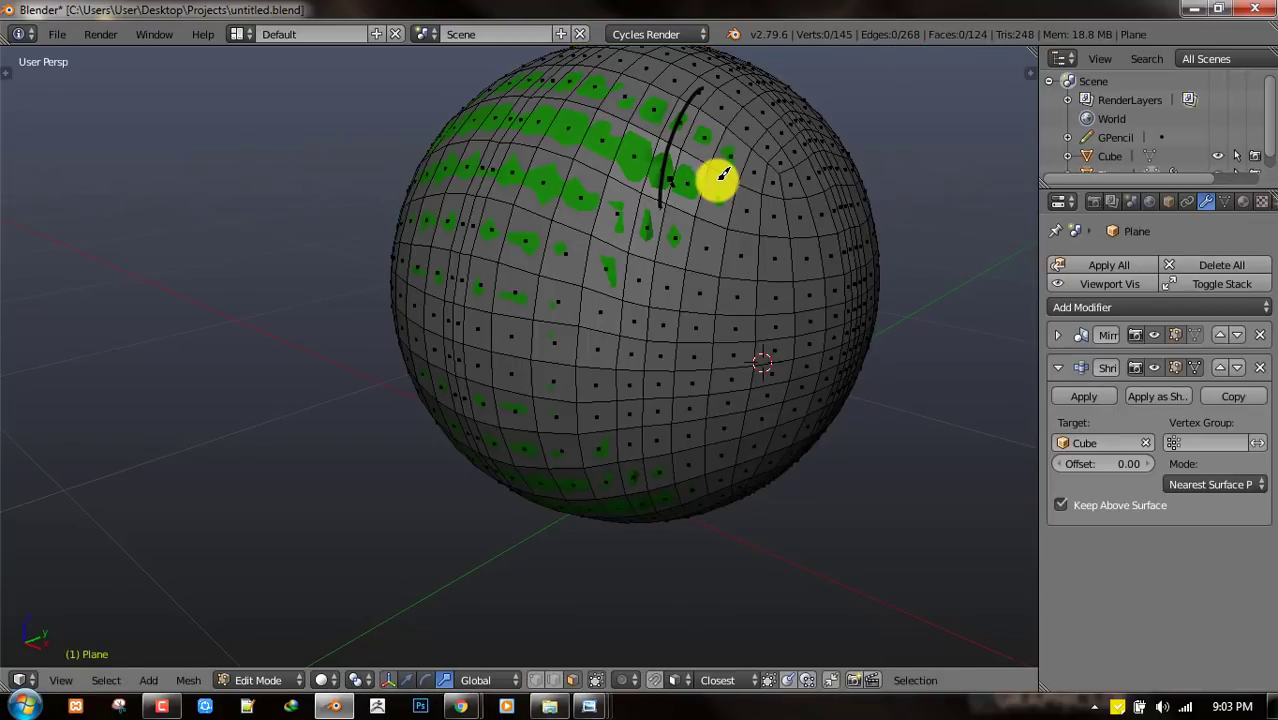
shift+middle_drag(716, 181, 664, 302)
- Select the face loop running along the drawn stroke and assign it to a new vertex group
key(ctrl+Tab)
click(712, 233)
alt+right_click(679, 200)
middle_drag(746, 260, 731, 257)
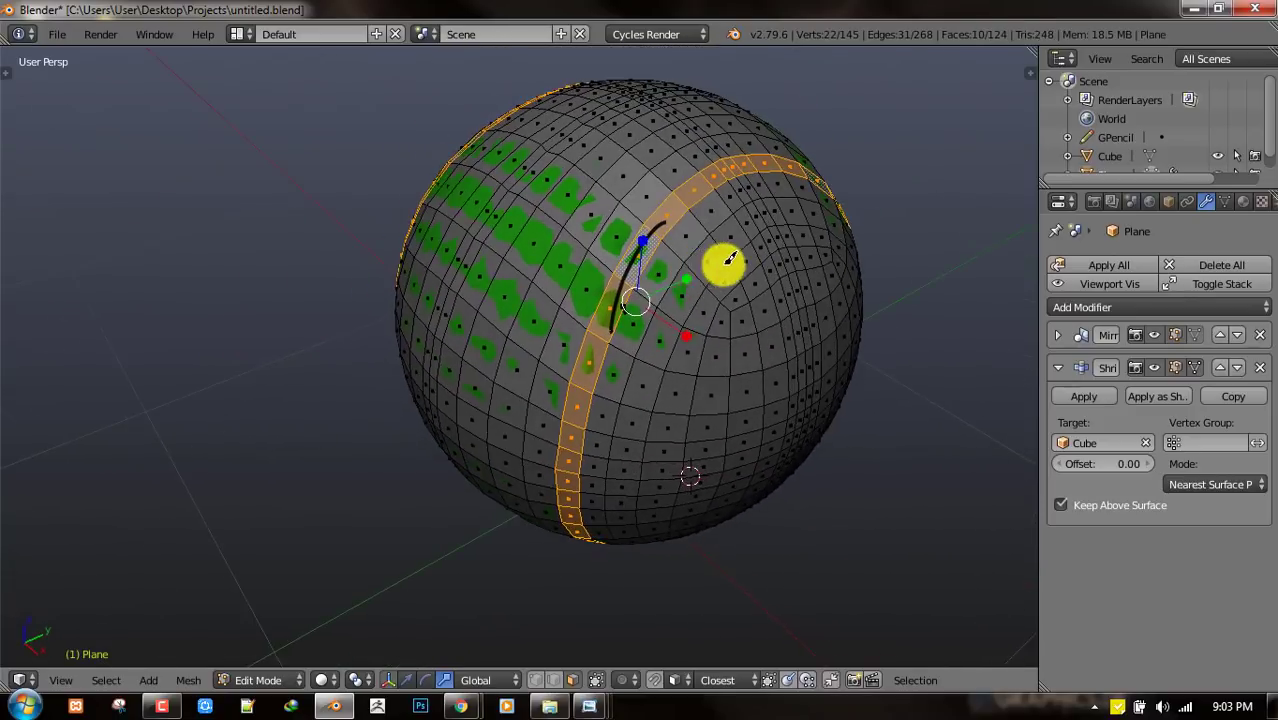
scroll(733, 256, up, 2)
key(ctrl+g)
key(Escape)
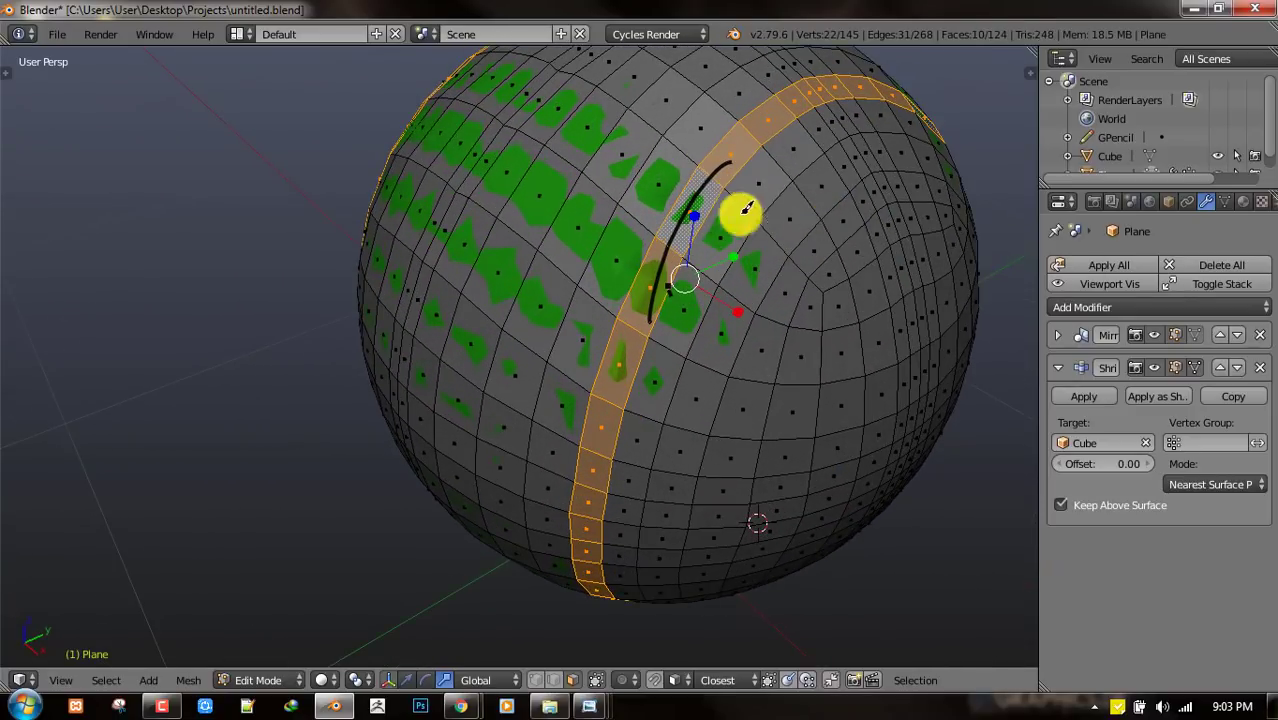
- Slide the edge loop nearest the drawn stroke towards it and add a new edge loop on its outer side
middle_drag(746, 208, 805, 178)
key(ctrl+Tab)
click(777, 160)
alt+right_click(688, 213)
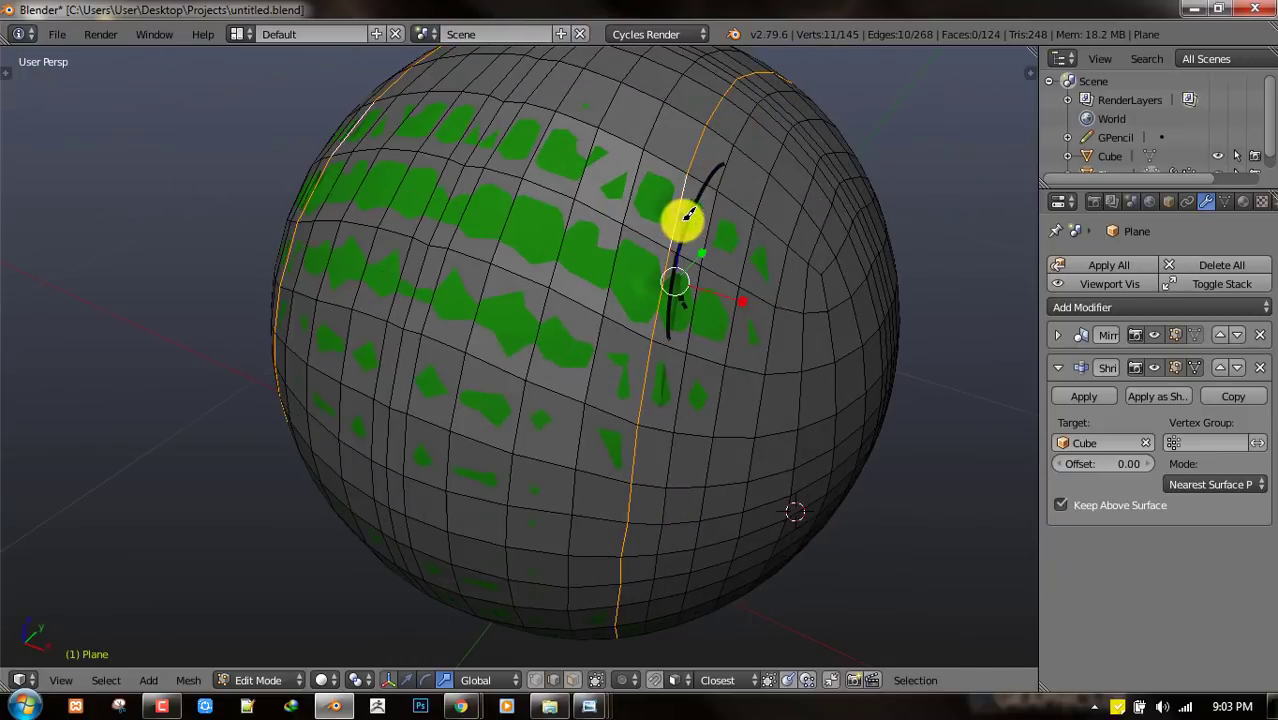
key(g)
key(g)
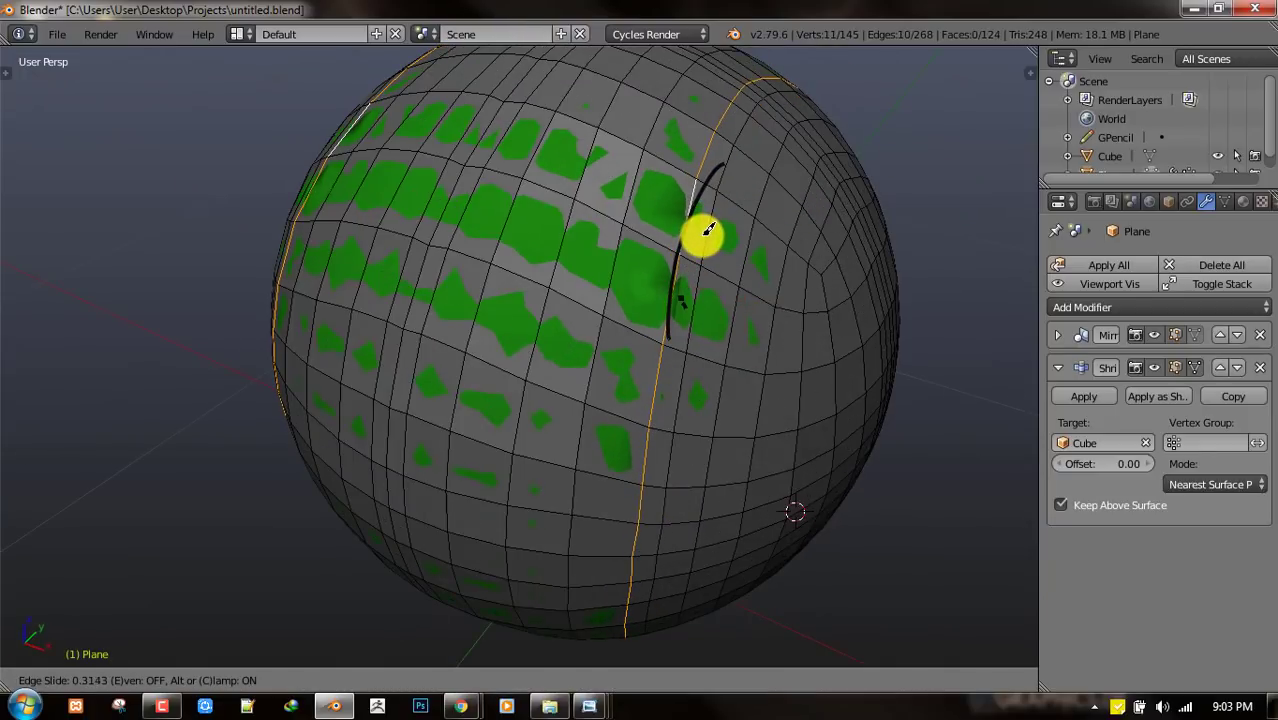
click(708, 228)
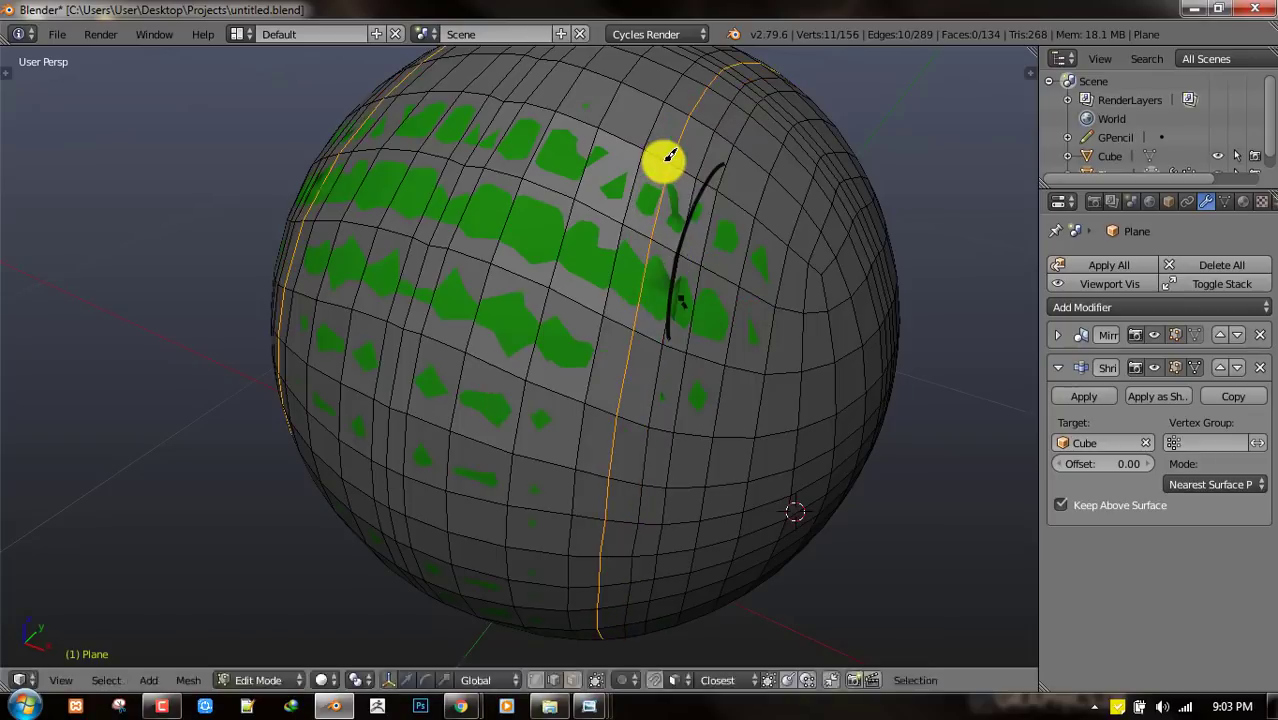
- Clear the selection and select the vertex group's members in face select mode
key(a)
key(Tab)
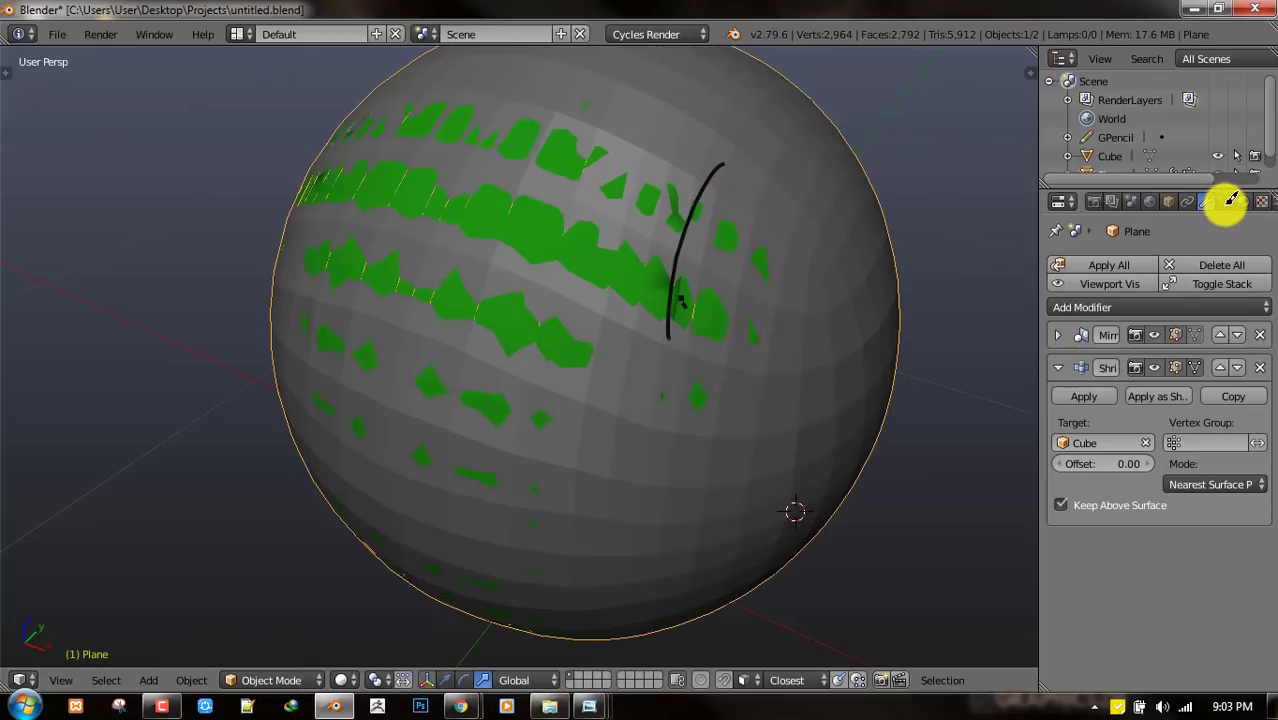
click(1228, 201)
key(Tab)
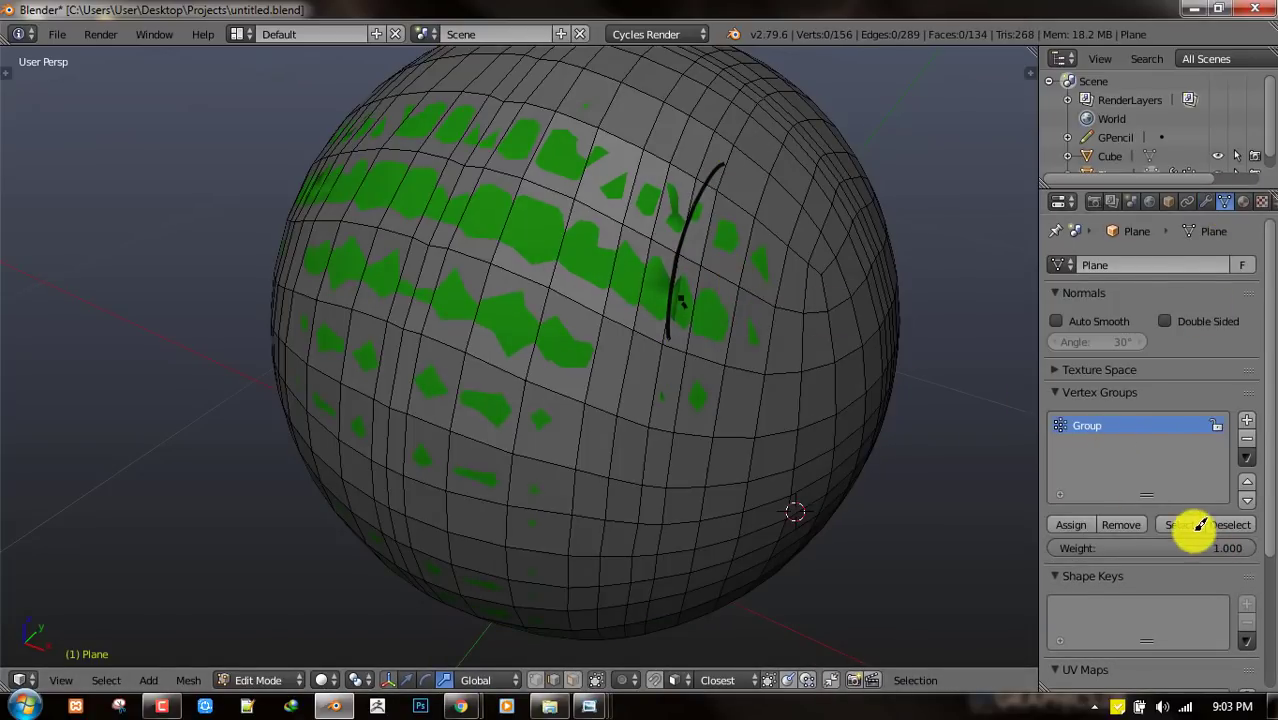
click(1199, 526)
key(3)
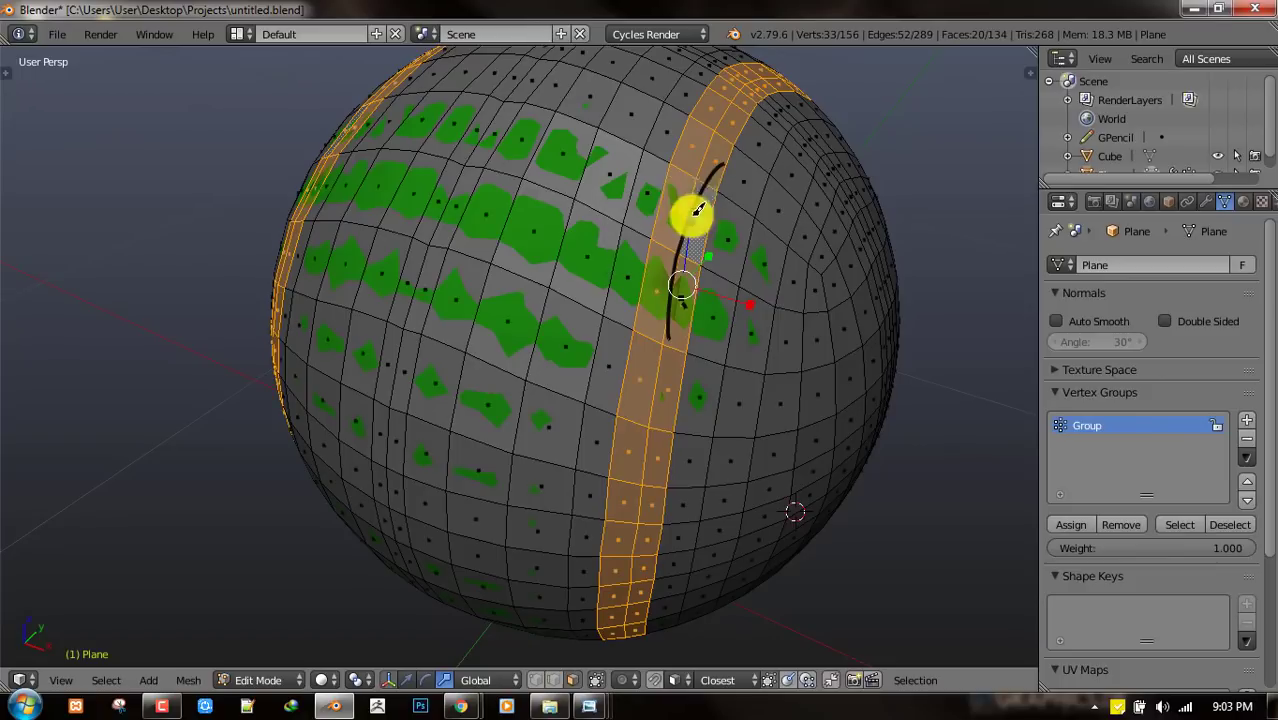
- Remove the outer face loop created by the added cut from the vertex group and clear the selection
alt+click(688, 168)
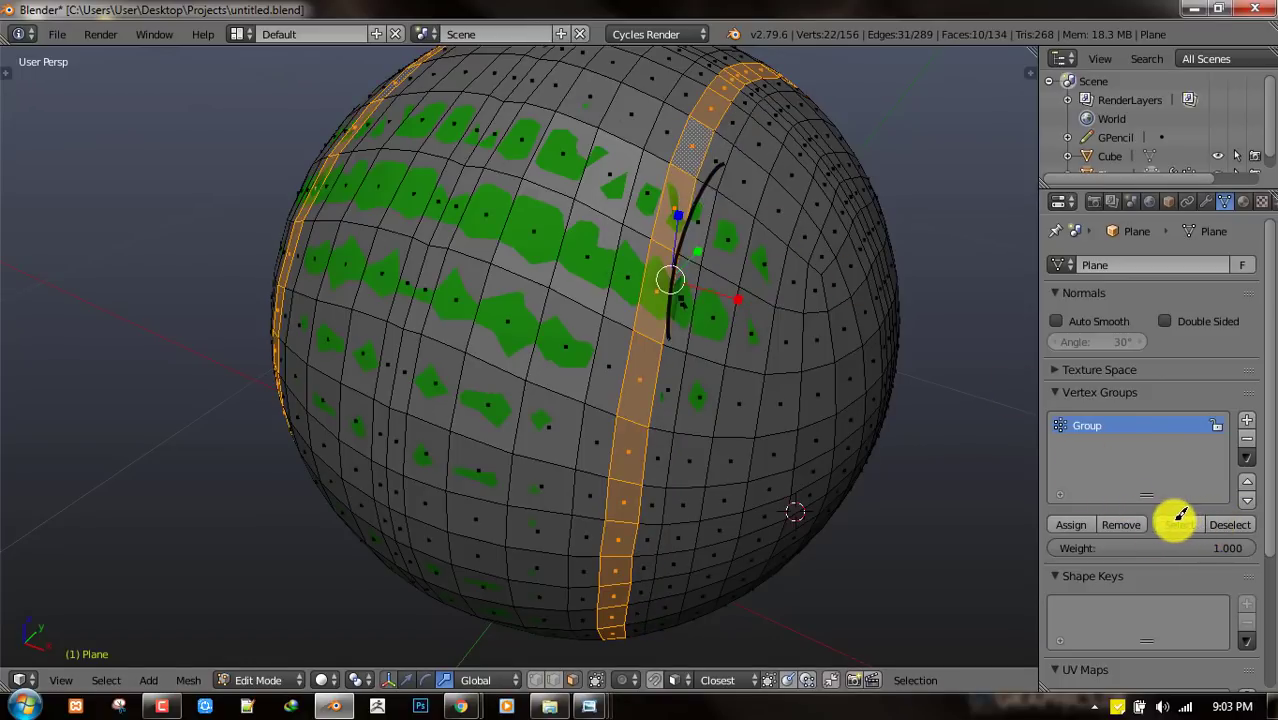
key(Tab)
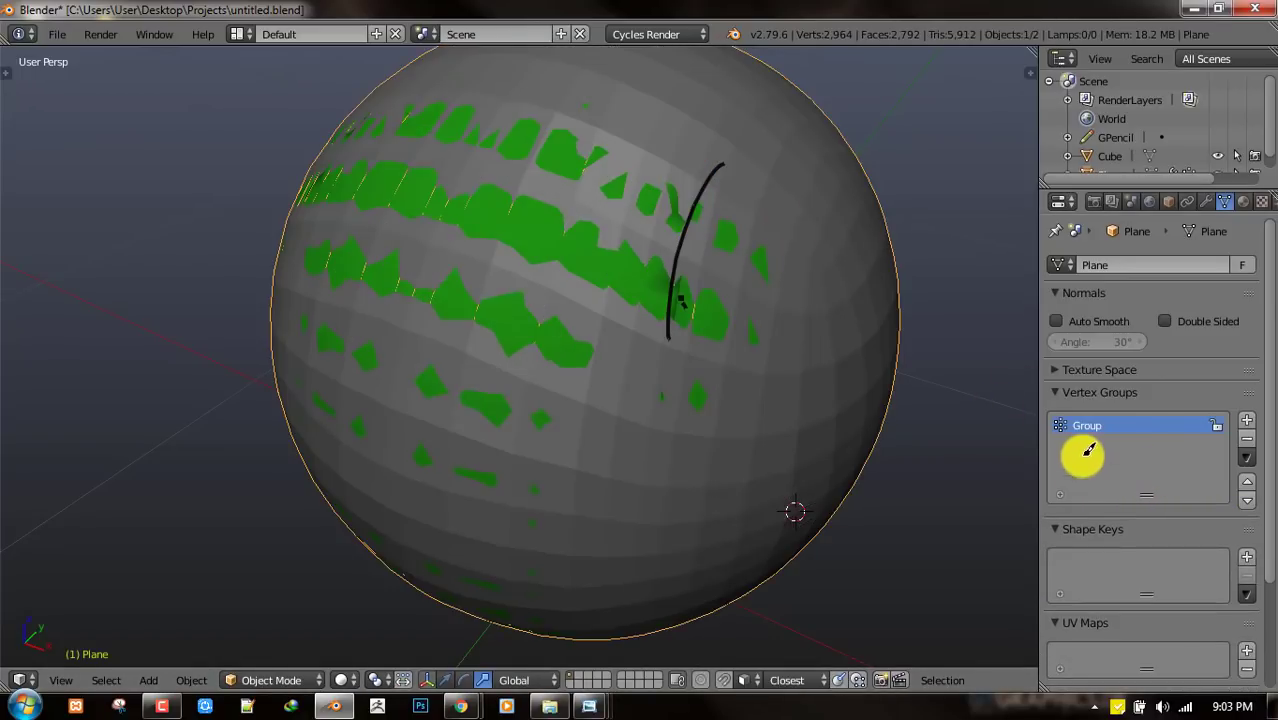
key(Tab)
key(a)
key(a)
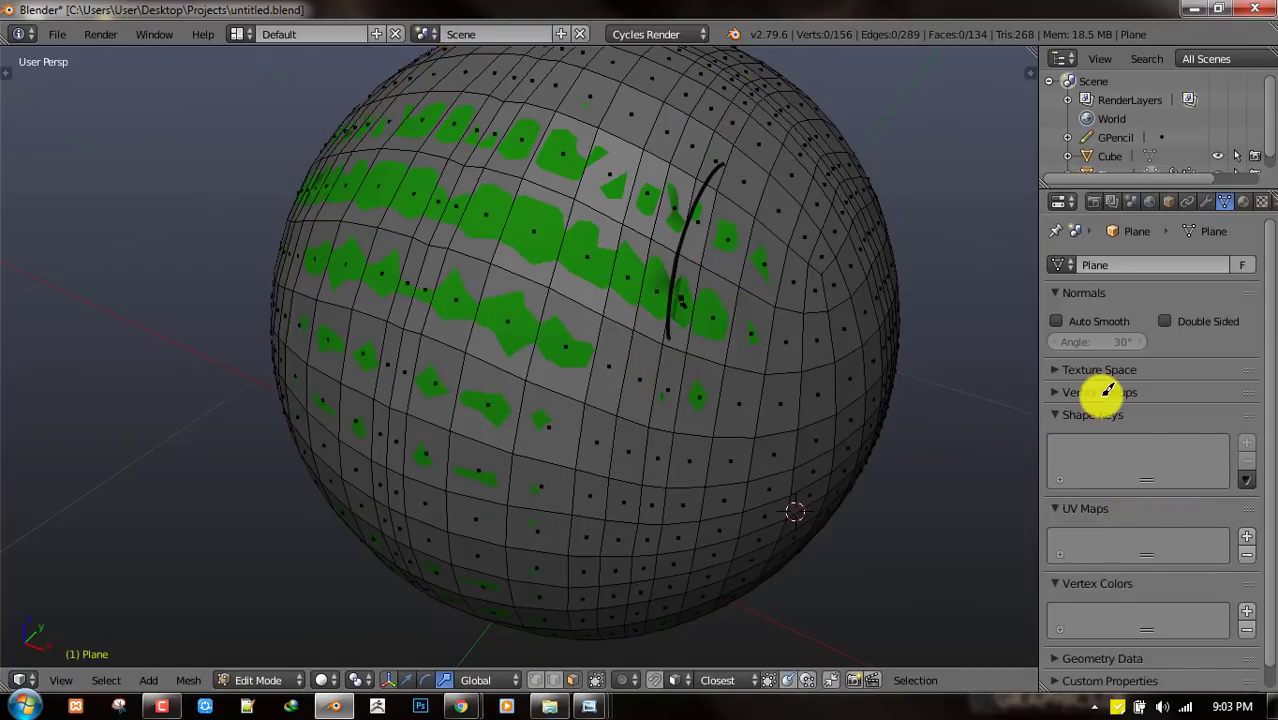
- Select the narrow face loop along the drawn stroke, assign it to the vertex group, and clear the selection
click(1104, 393)
click(1180, 524)
middle_drag(607, 214, 702, 229)
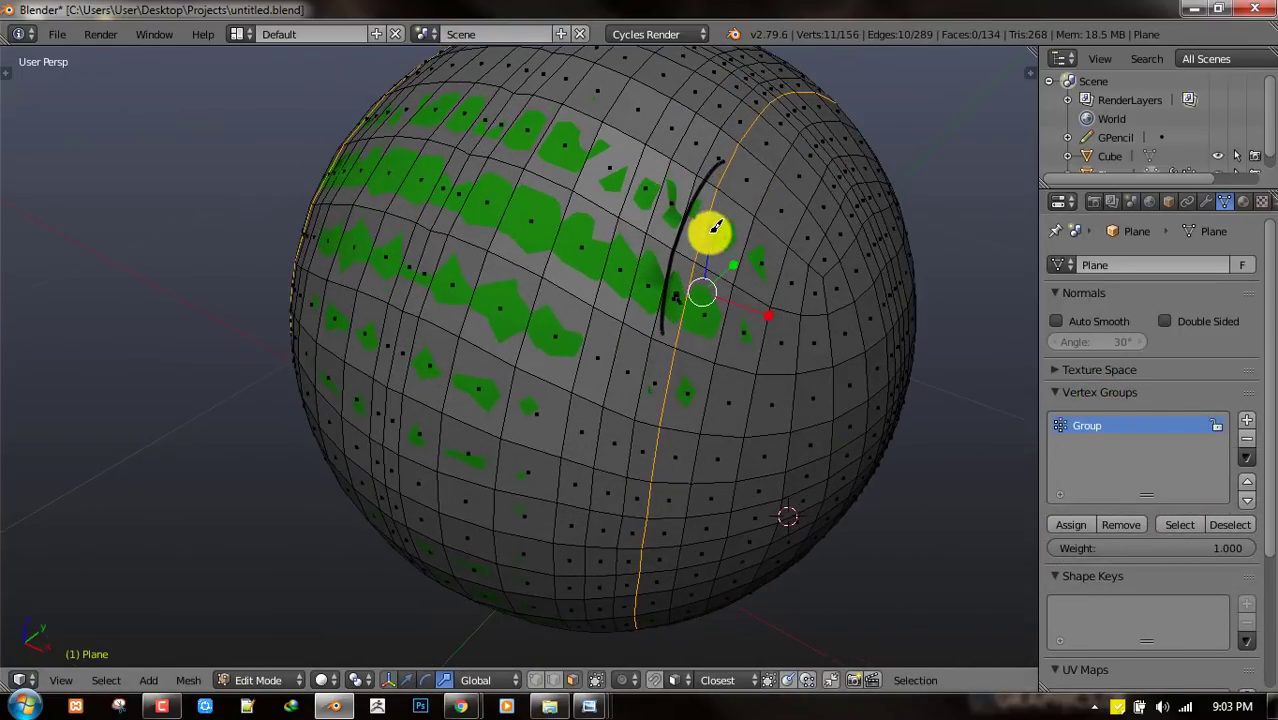
key(ctrl+Tab)
ctrl+click(704, 219)
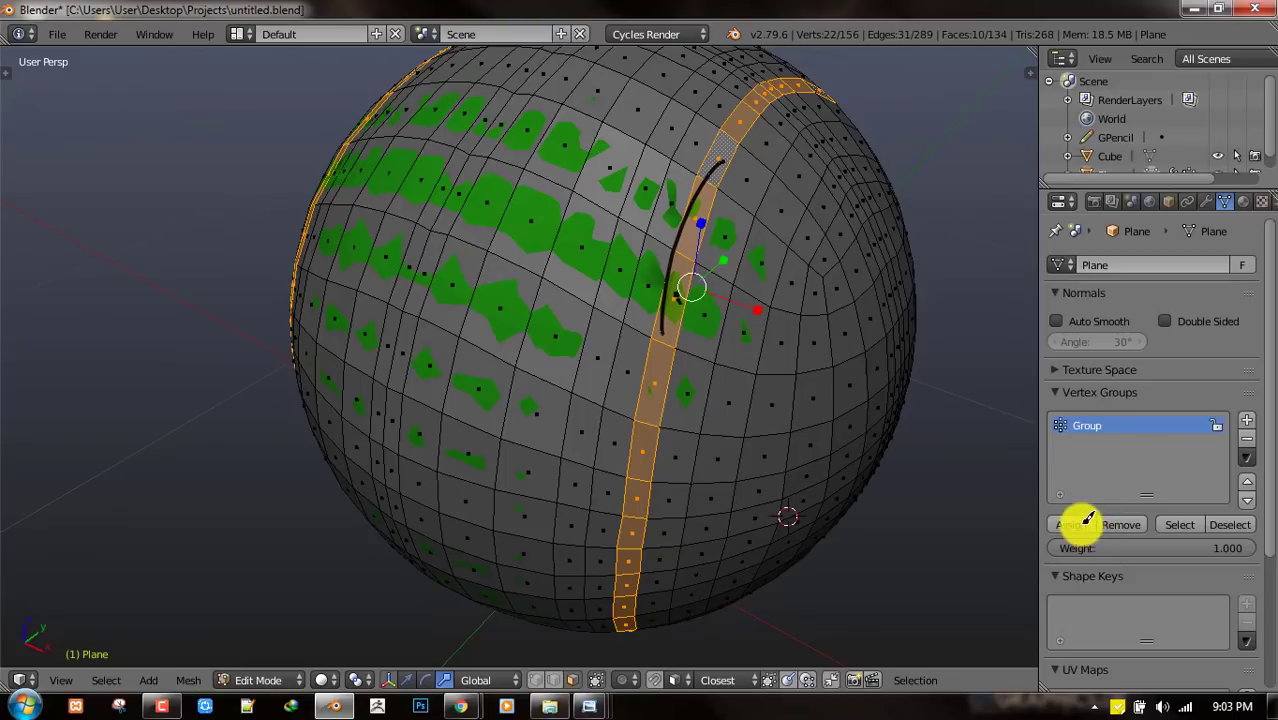
key(Tab)
key(Tab)
key(a)
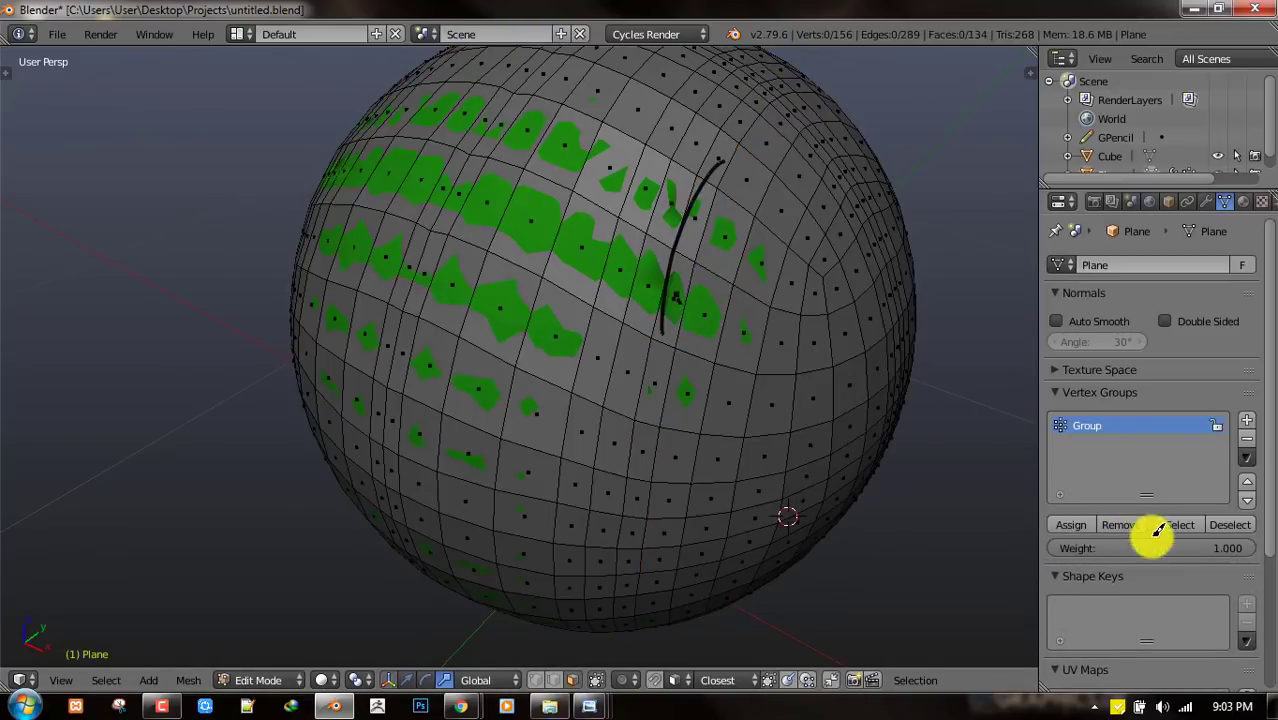
- Select the vertex group's members and check the curved seam strip on the ball
click(1180, 524)
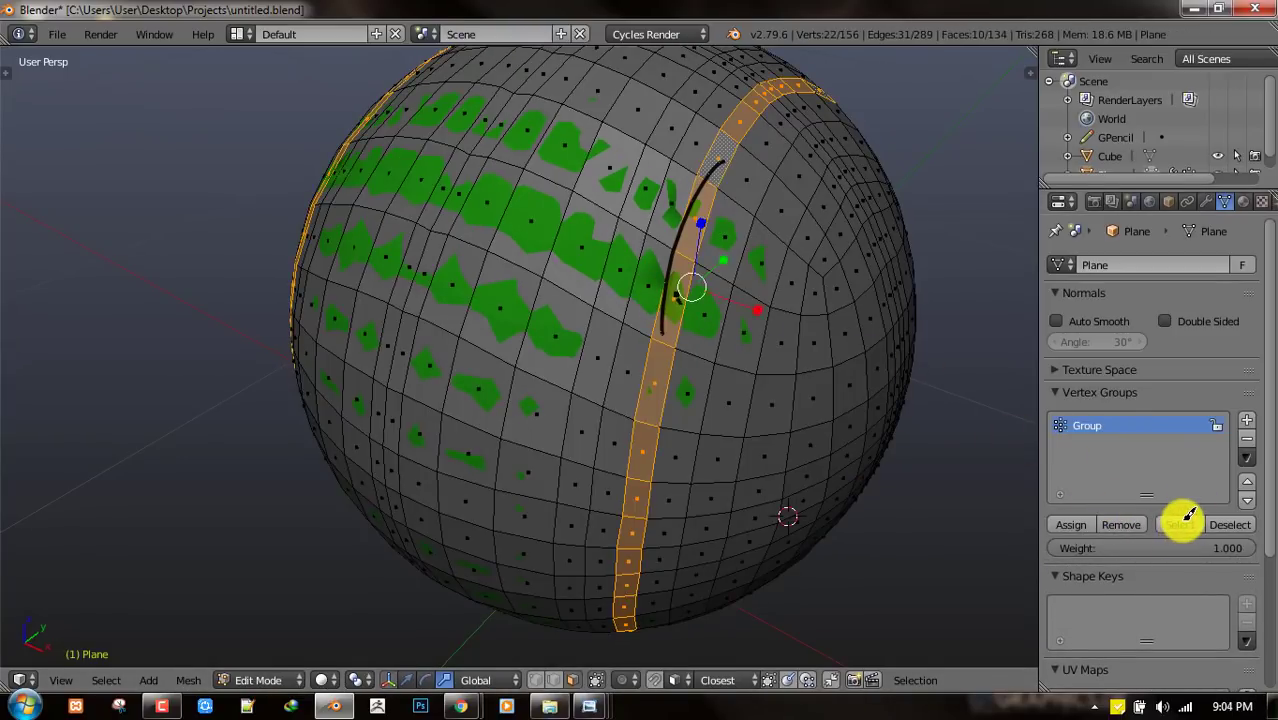
key(Tab)
key(Tab)
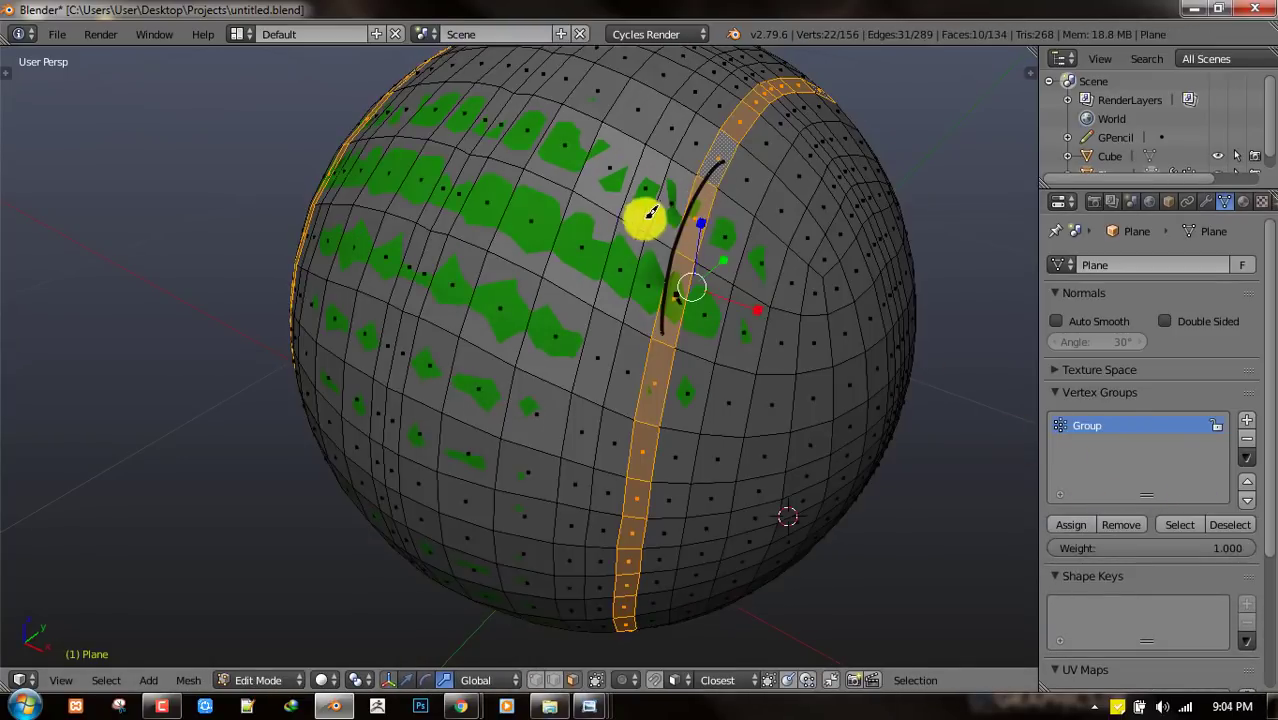
middle_drag(645, 208, 857, 180)
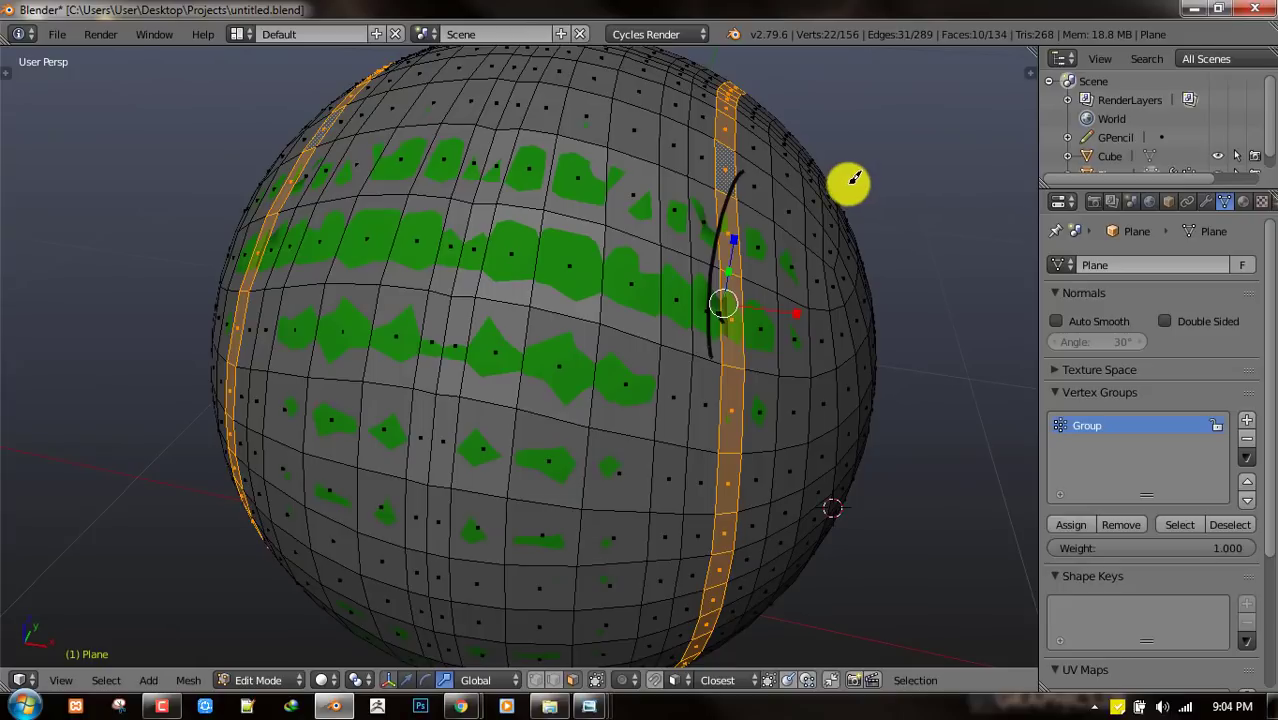
- Leave mesh editing, select the reference Cube sphere, move it to another layer, and return to solid shading
key(Tab)
key(KP_1)
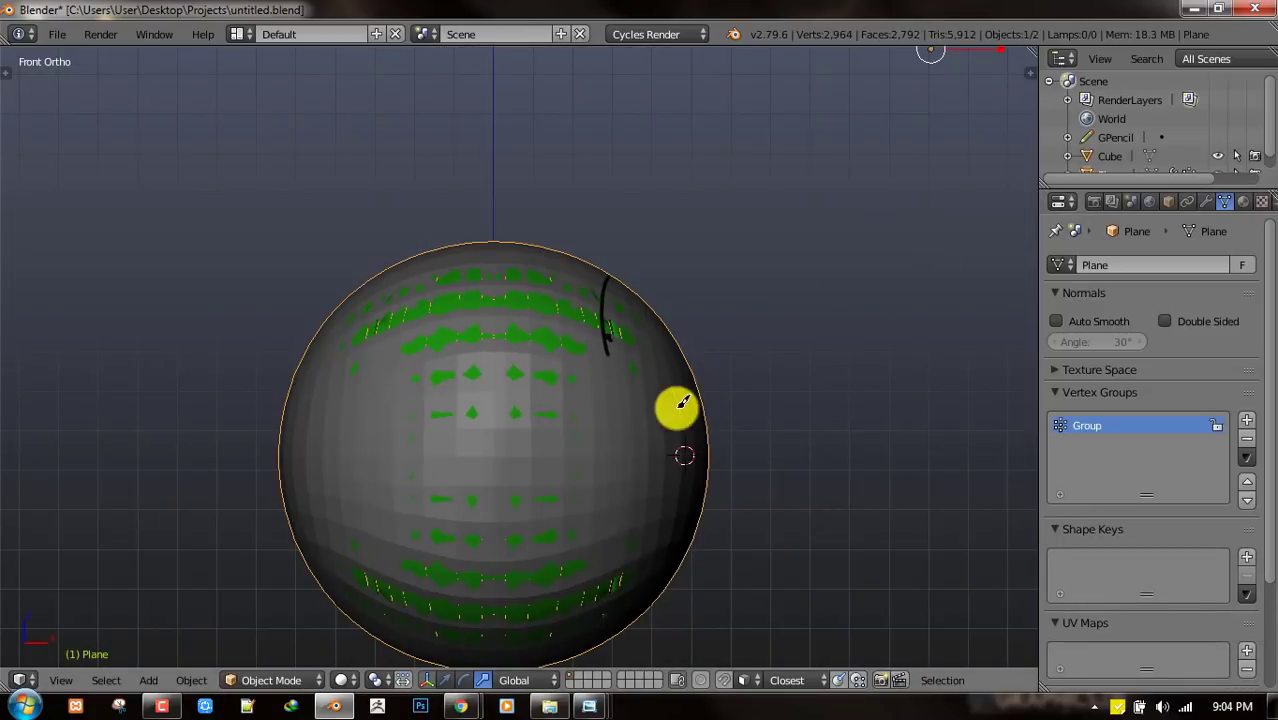
right_click(600, 366)
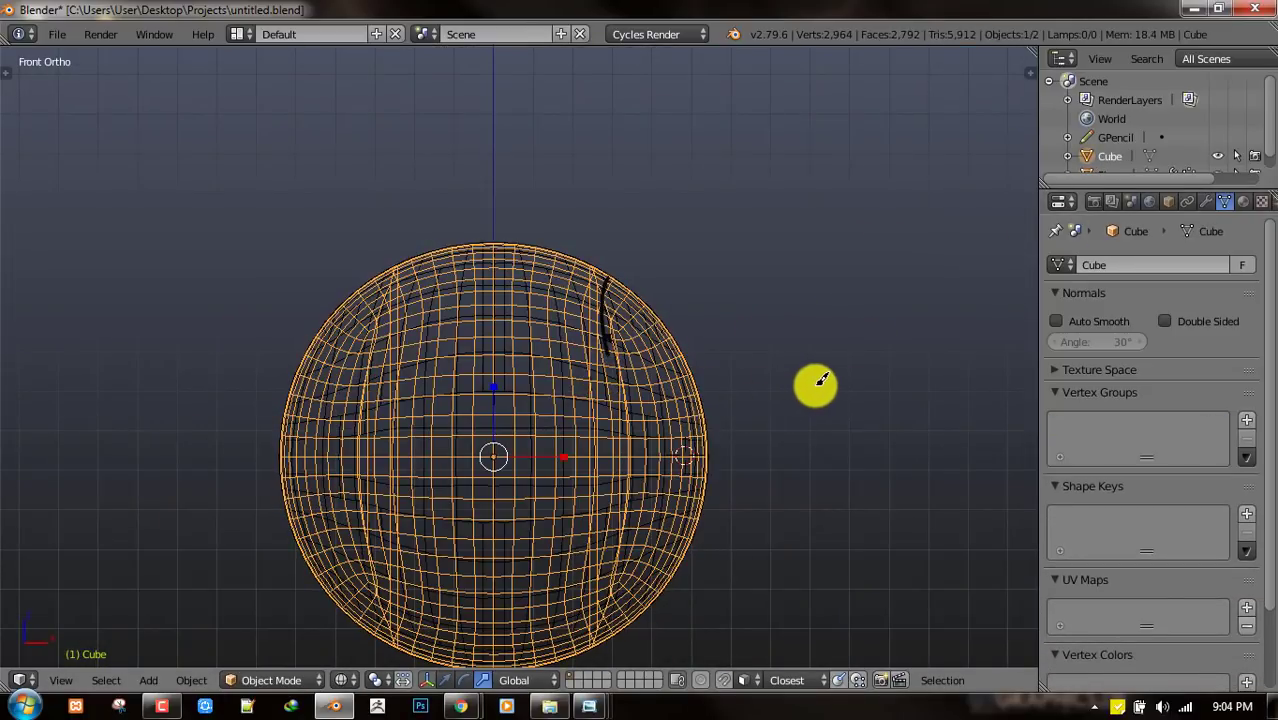
key(n)
key(n)
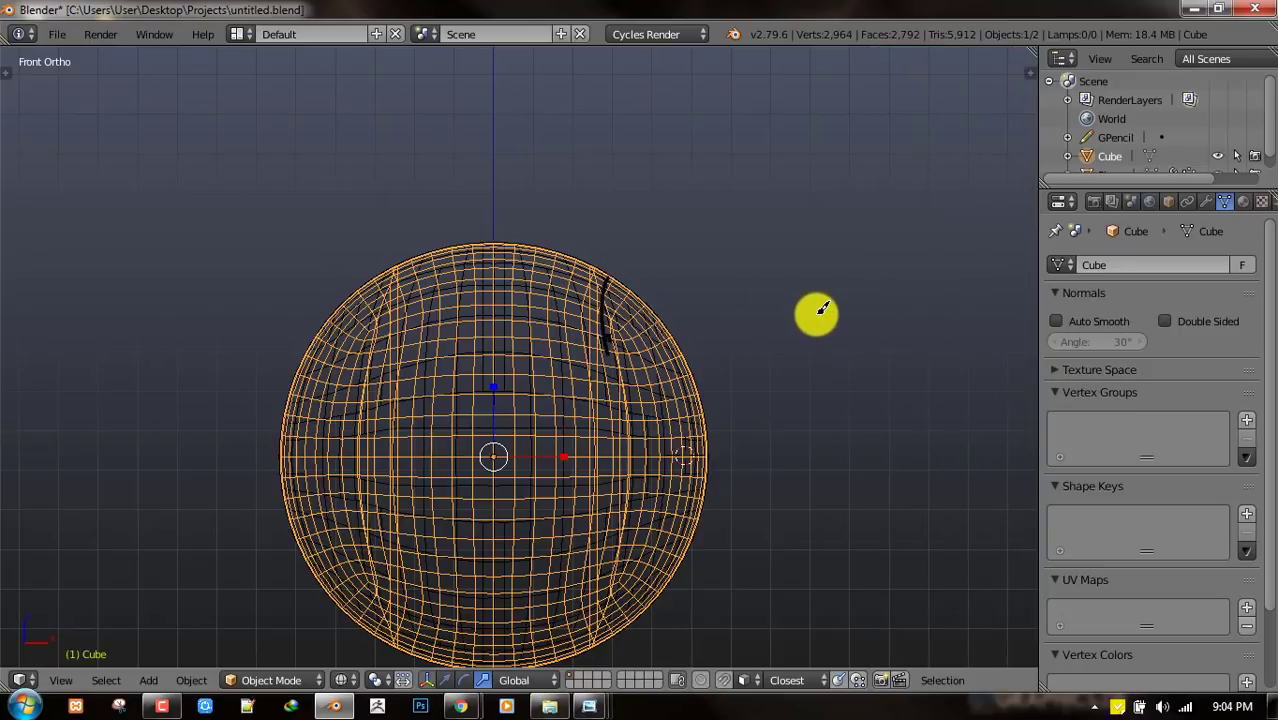
key(m)
click(969, 363)
key(z)
mouse_move(642, 377)
middle_down()
mouse_move(725, 300)
mouse_move(651, 257)
middle_up()
scroll(727, 298, up, 2)
scroll(653, 240, up, 2)
scroll(653, 237, down, 2)
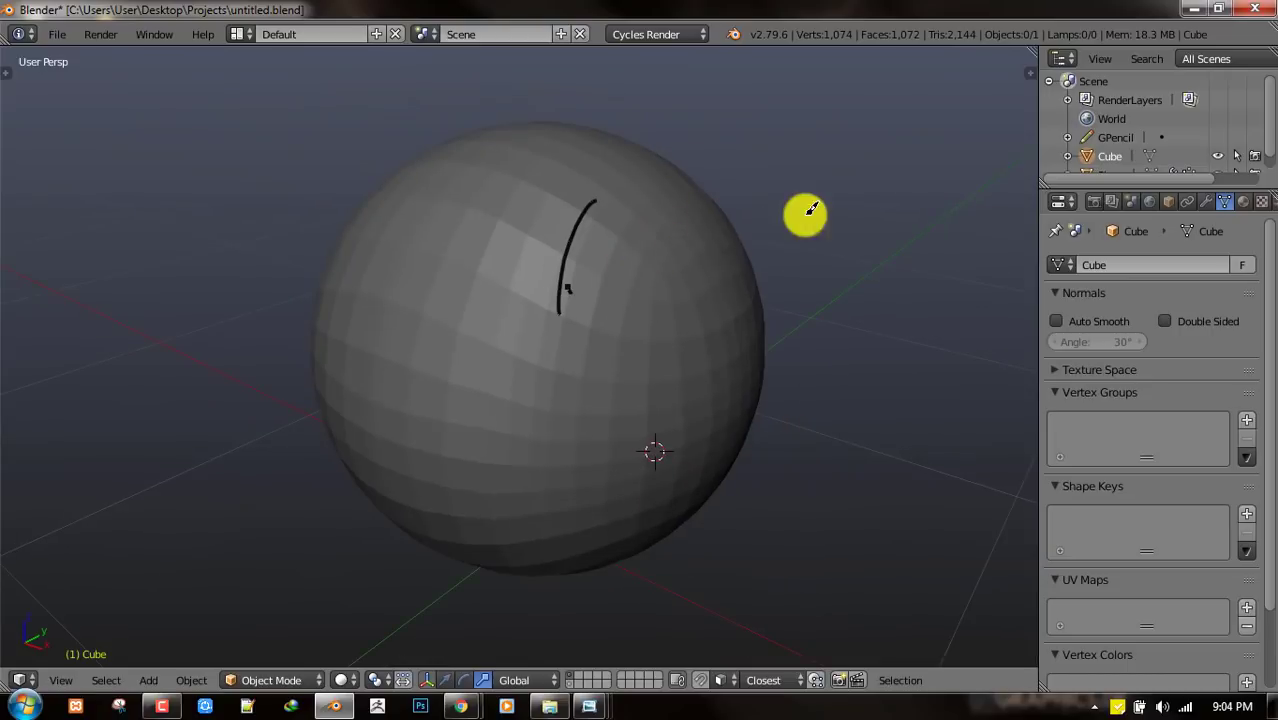
- Hide the grease pencil stroke in the viewport
key(n)
click(1004, 119)
key(n)
scroll(590, 205, up, 2)
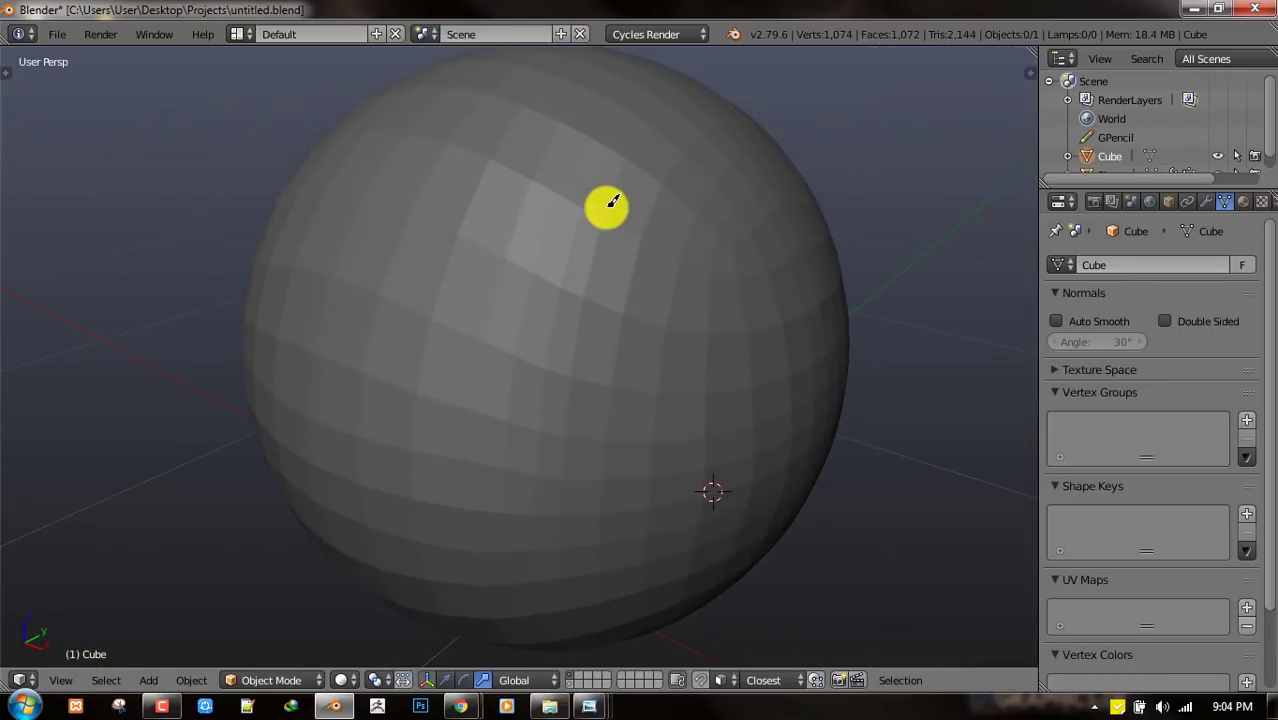
- Convert the Plane ball to a plain mesh so its Mirror and Shrinkwrap modifiers are baked in
right_click(603, 209)
key(Tab)
key(a)
scroll(582, 212, down, 3)
scroll(640, 250, up, 4)
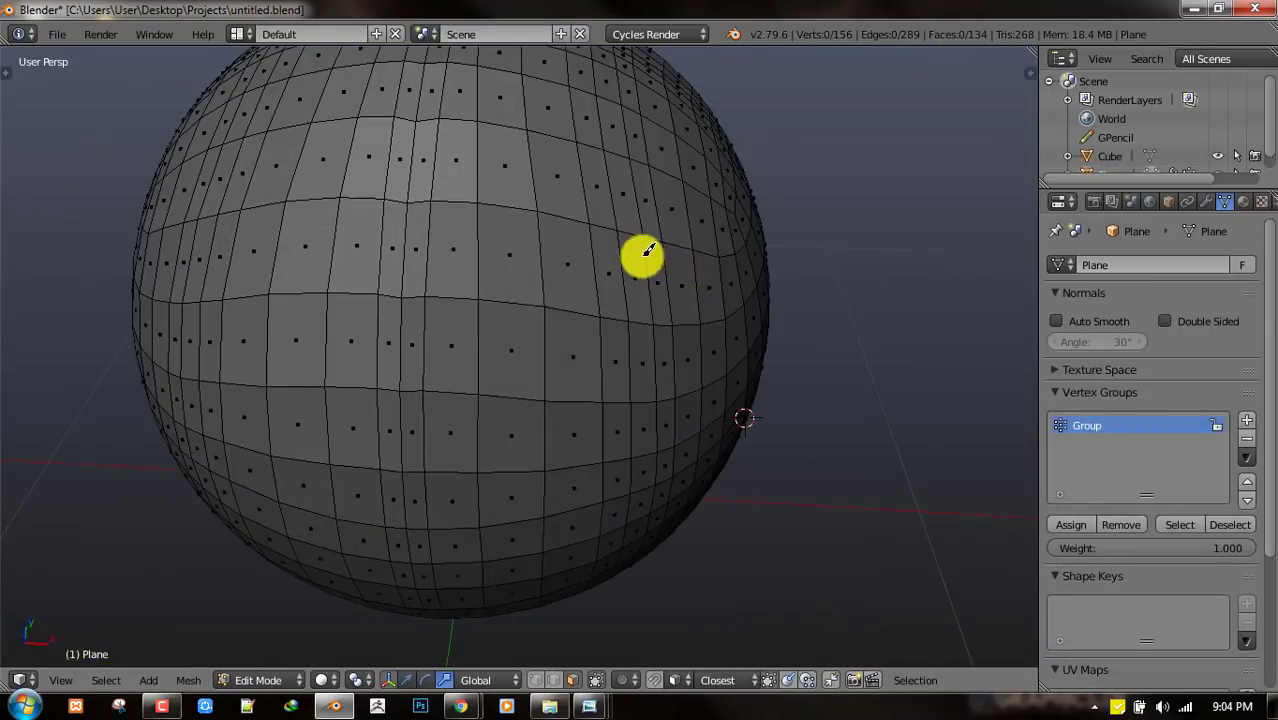
key(Tab)
click(1207, 201)
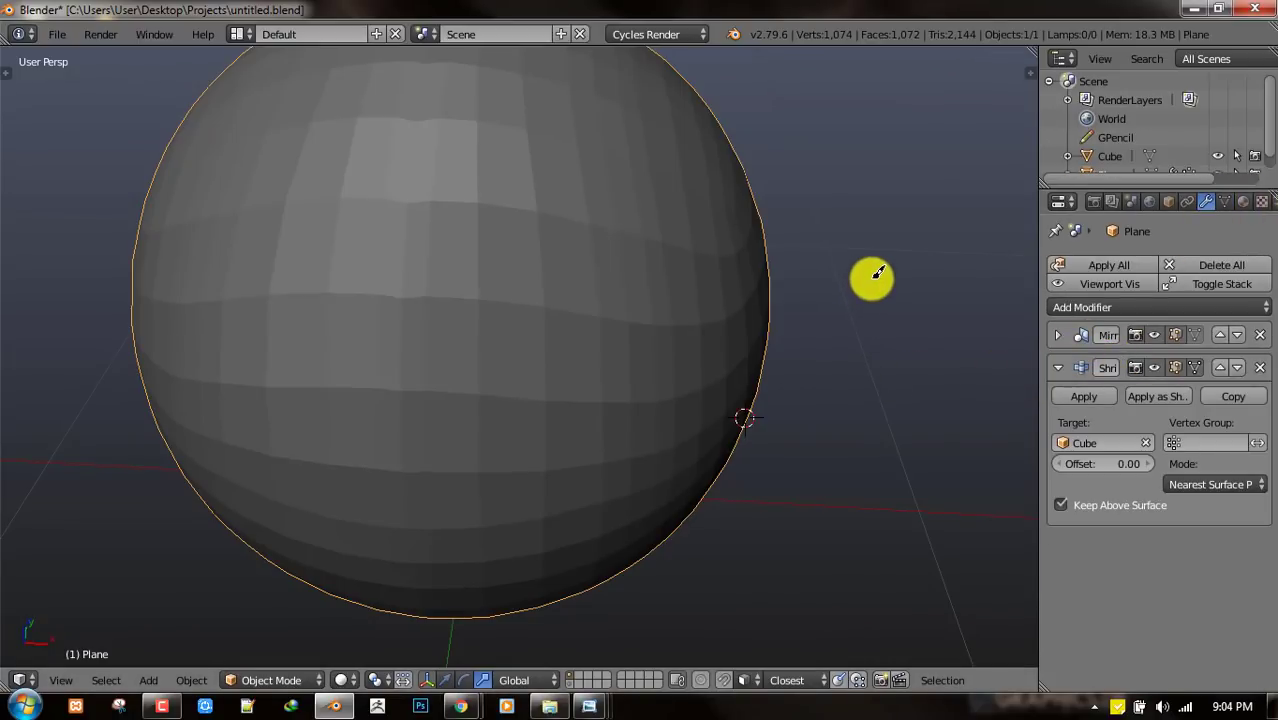
key(alt+c)
click(836, 297)
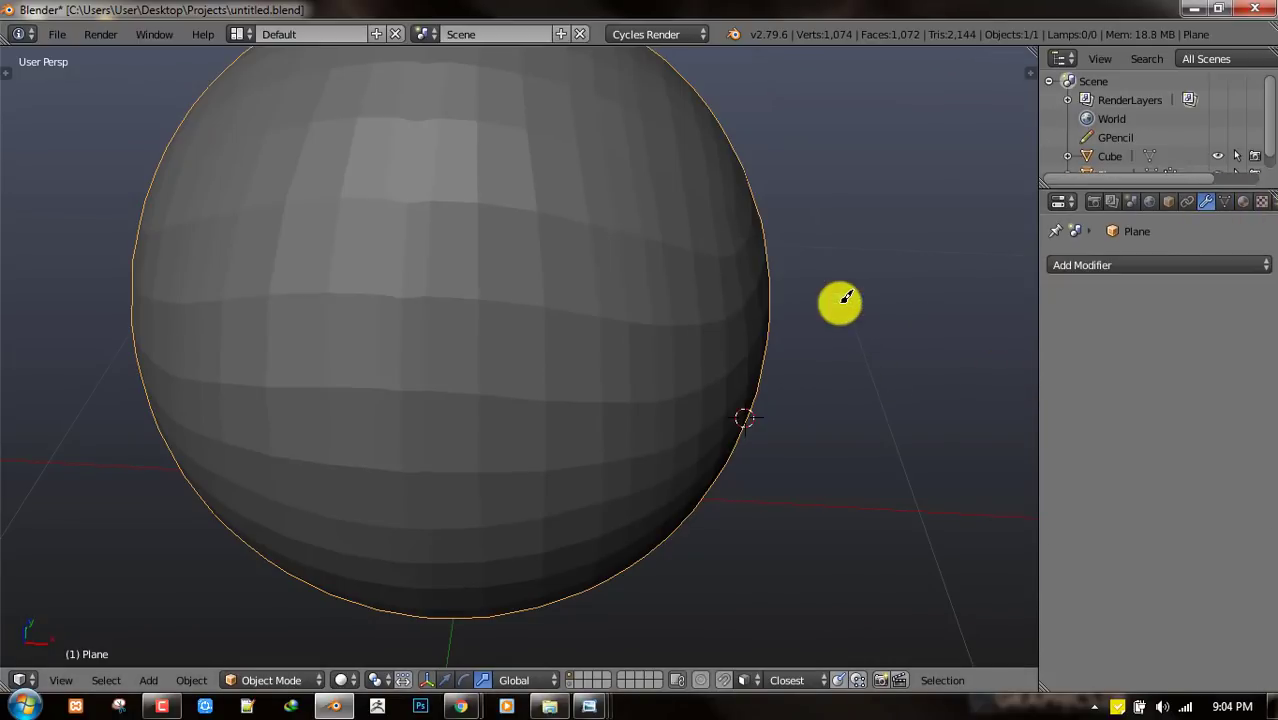
- In edge select mode, delete the edge loop running through the middle of the side strip and clear the selection
scroll(713, 260, down, 2)
key(Tab)
scroll(670, 256, up, 2)
middle_drag(726, 226, 680, 215)
middle_drag(799, 201, 797, 319)
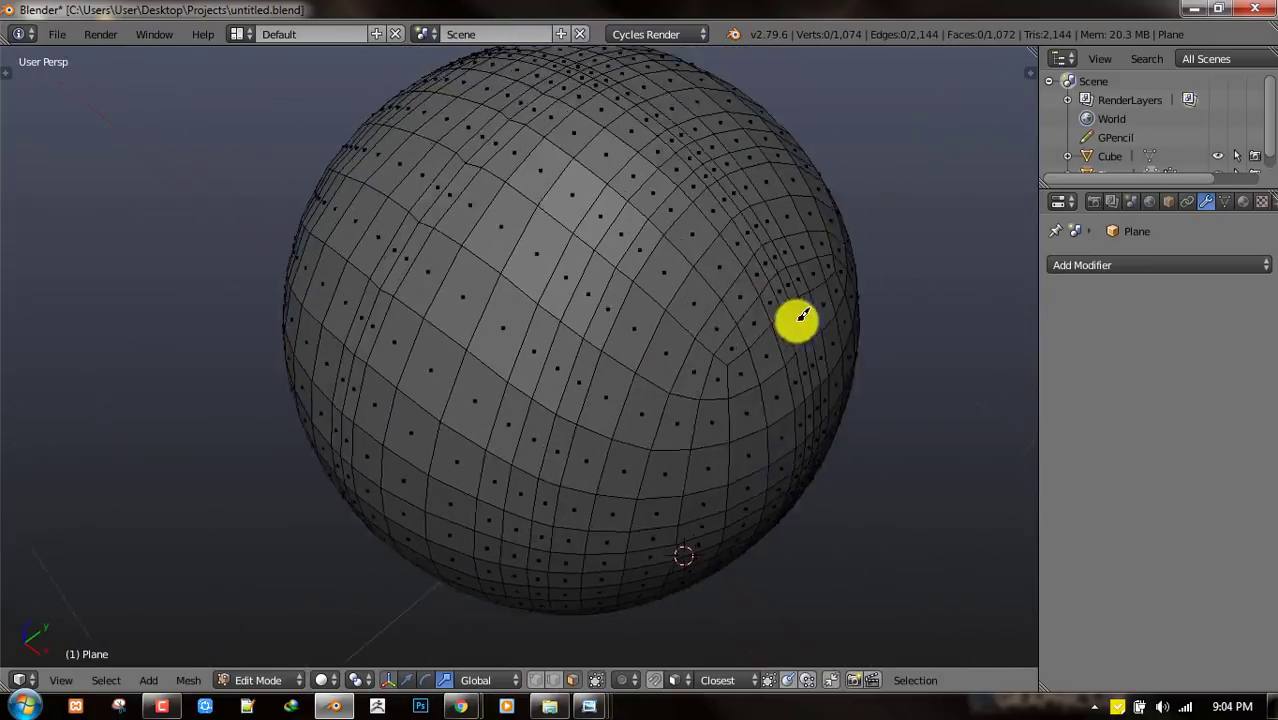
scroll(797, 300, up, 2)
key(ctrl+Tab)
click(820, 195)
middle_drag(956, 243, 893, 251)
alt+right_click(850, 251)
key(x)
click(833, 434)
middle_drag(827, 291, 803, 271)
scroll(802, 271, up, 1)
key(a)
scroll(779, 199, down, 3)
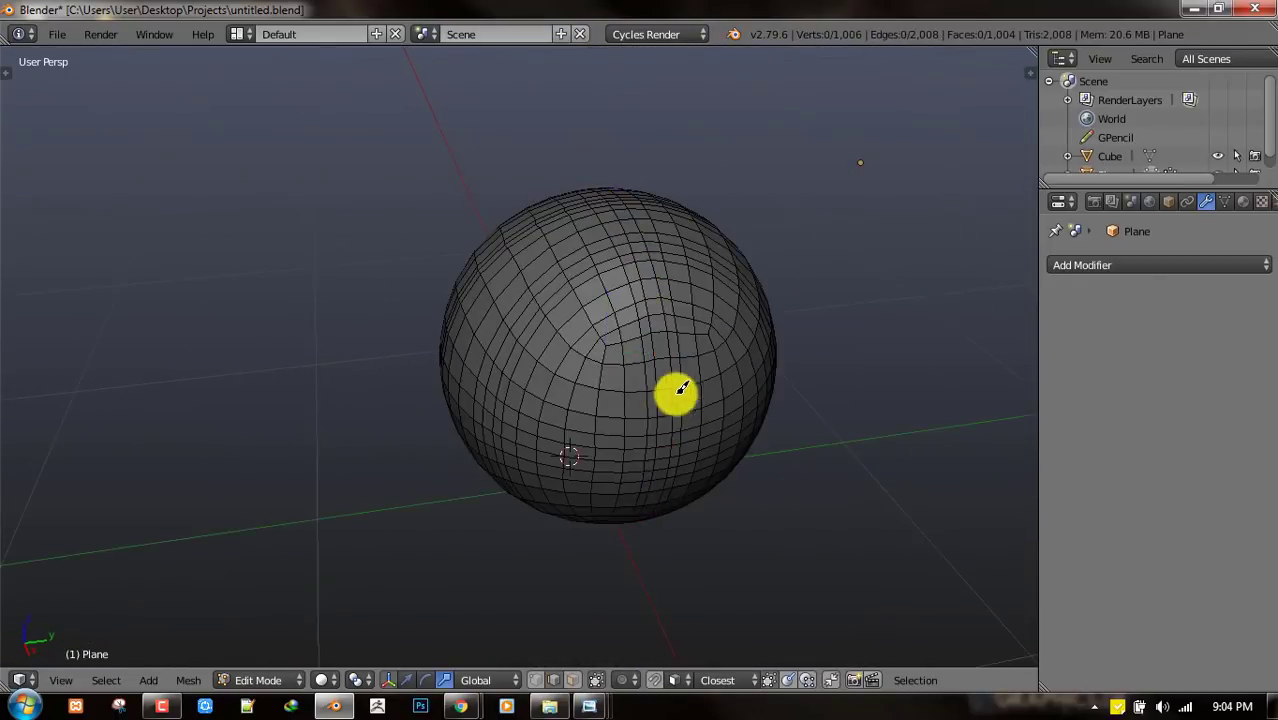
- Delete the edge loop running through the middle of the front vertical strip
middle_drag(676, 391, 551, 300)
alt+right_click(490, 302)
key(x)
click(514, 293)
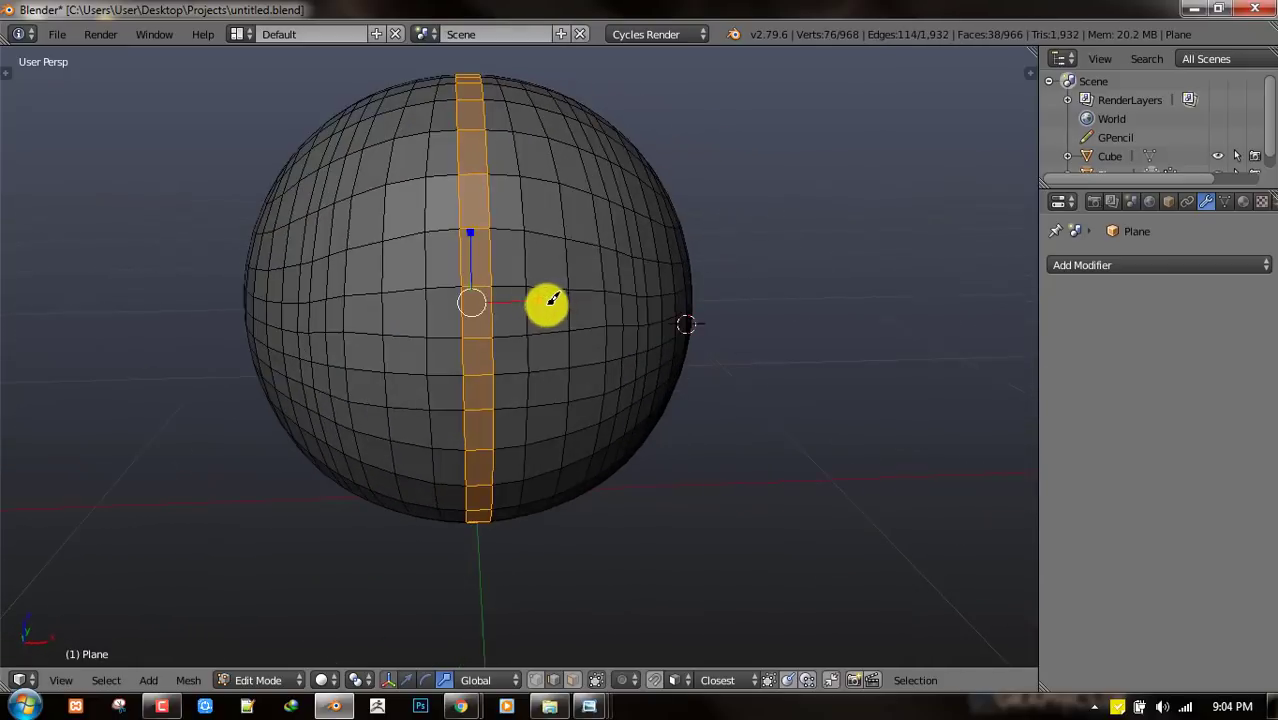
- Slide the edge loop bordering the front vertical strip inwards to narrow the strip, and clear the selection
alt+right_click(497, 296)
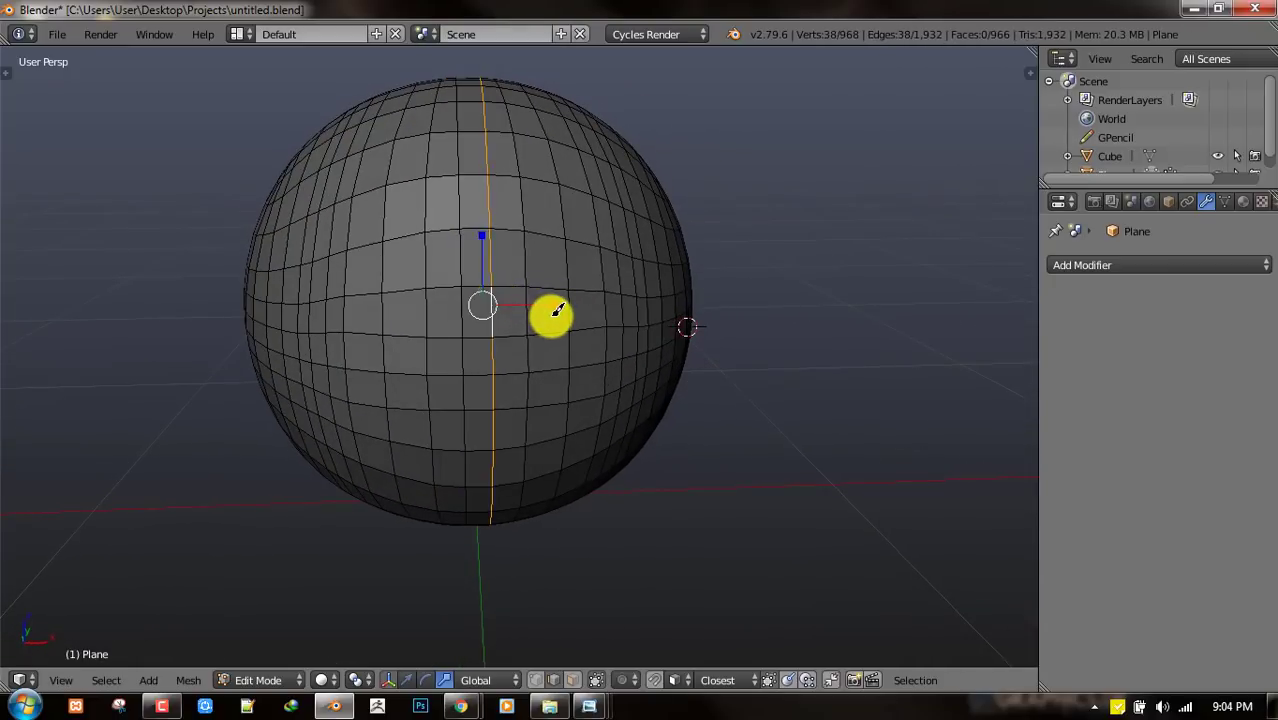
drag(557, 310, 550, 311)
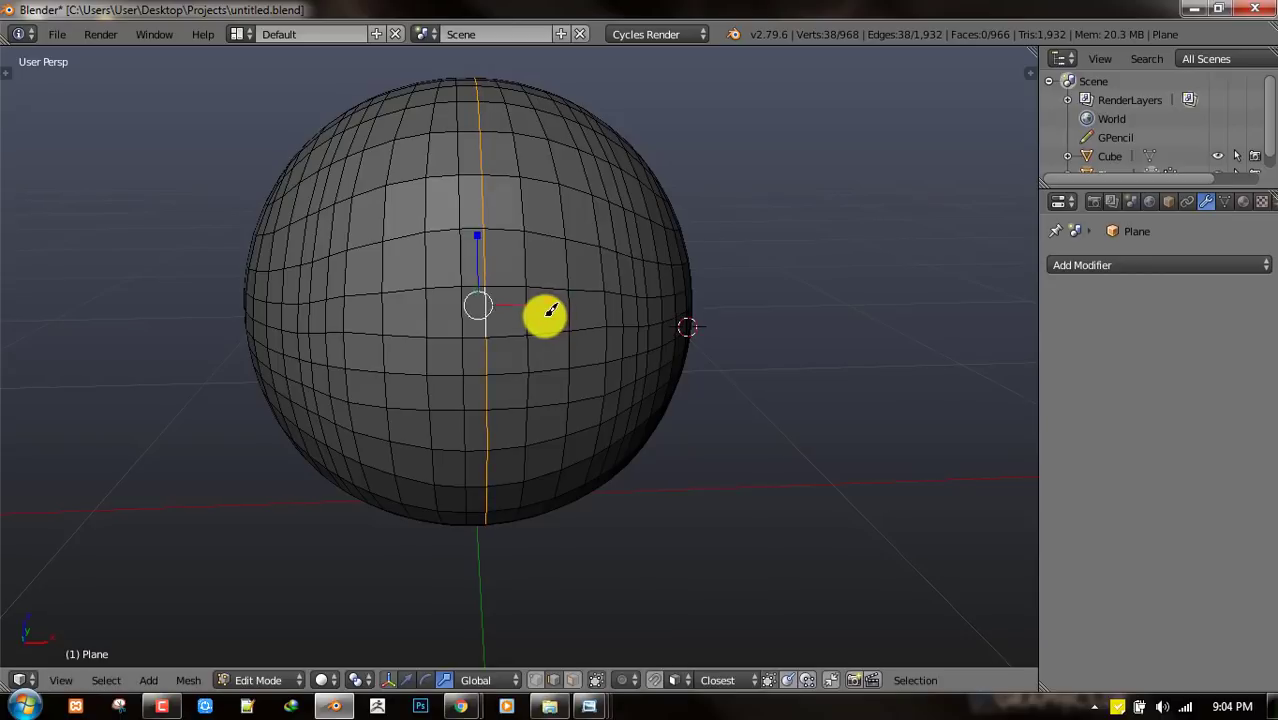
key(g)
key(g)
click(480, 319)
key(a)
- In face select mode, select the narrow face loops along the front and side of the ball
middle_drag(756, 280, 733, 274)
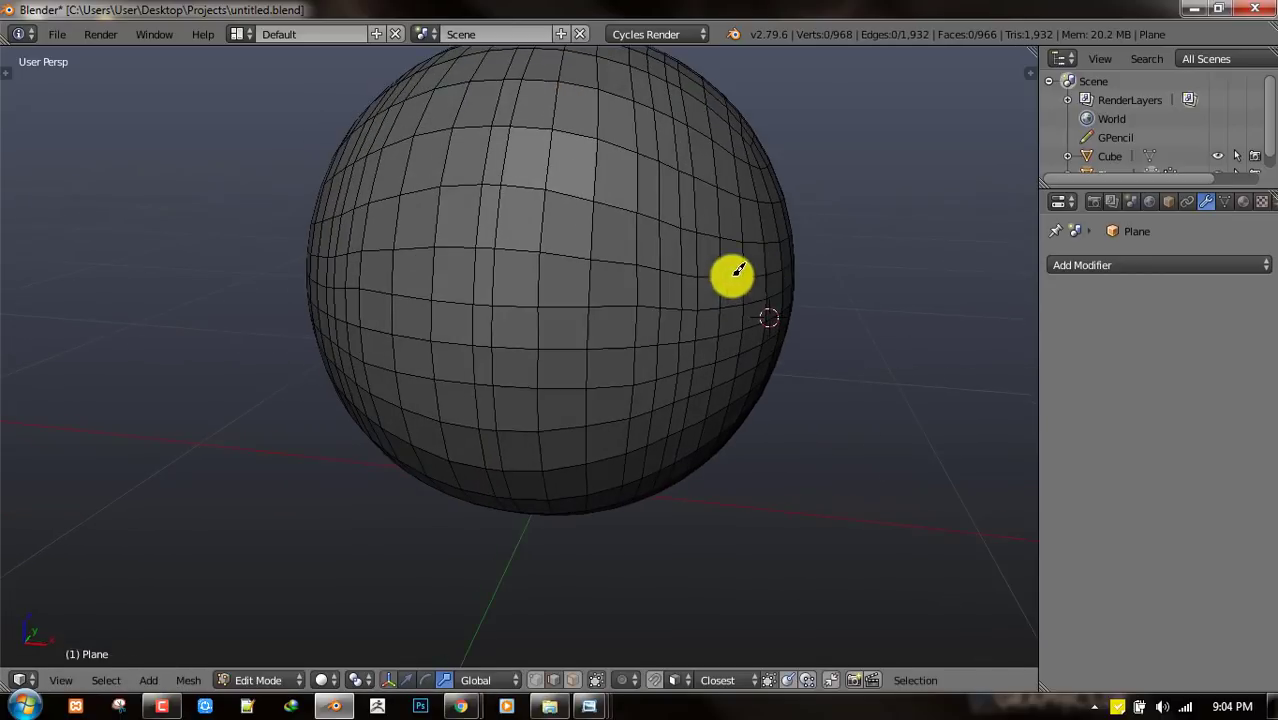
key(ctrl+Tab)
click(721, 285)
alt+click(506, 246)
middle_drag(639, 228, 840, 225)
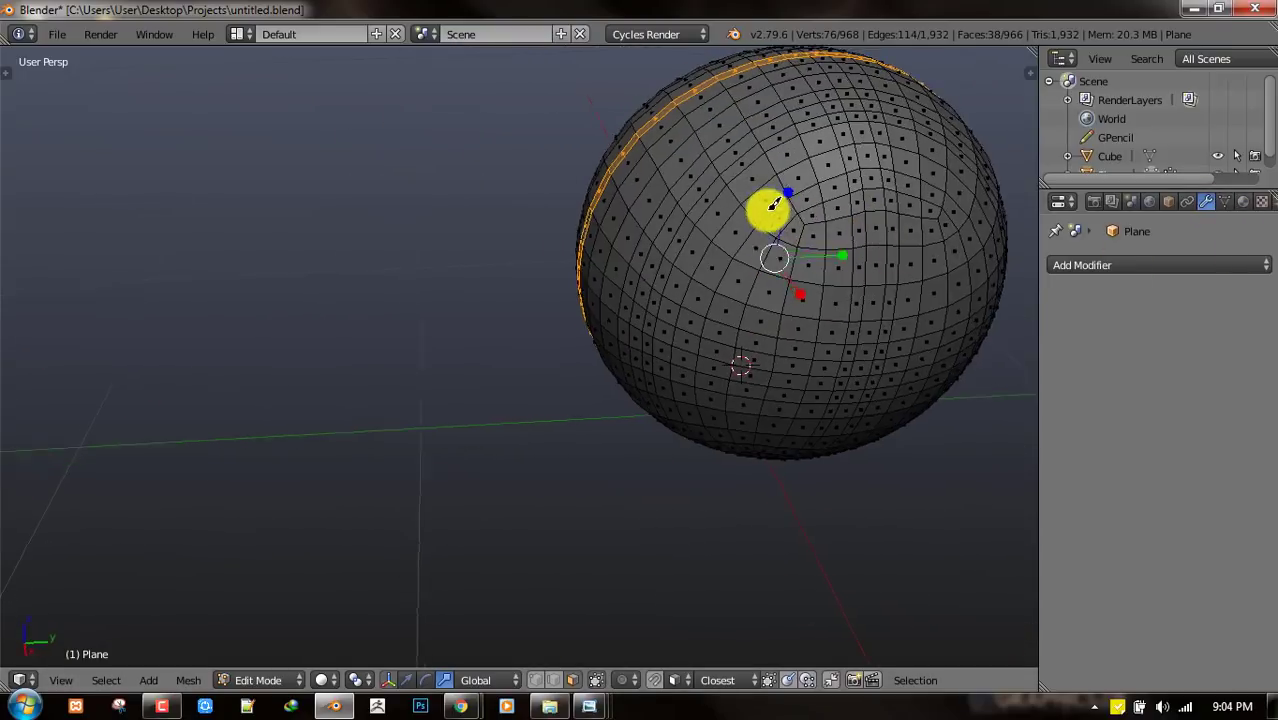
middle_drag(770, 205, 864, 203)
- In edge select mode, slide the edge loop bordering the side strip inwards to narrow the strip
key(ctrl+Tab)
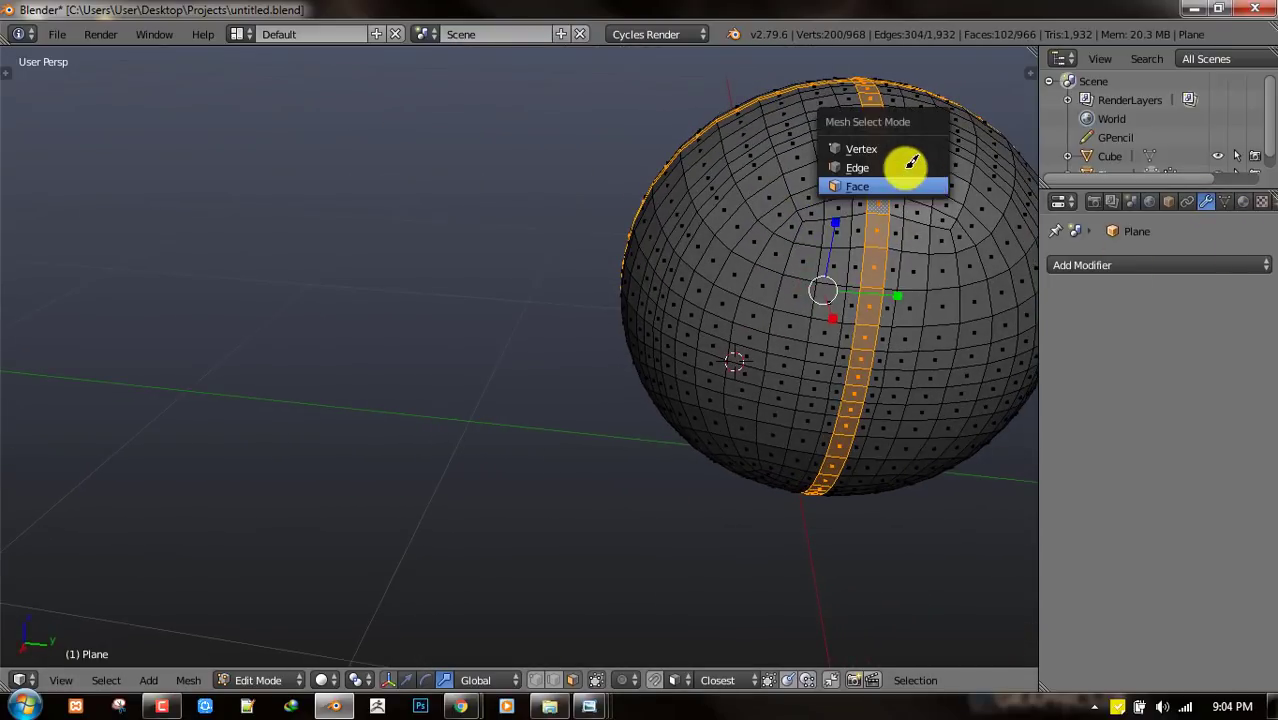
click(897, 166)
alt+click(876, 266)
key(g)
key(g)
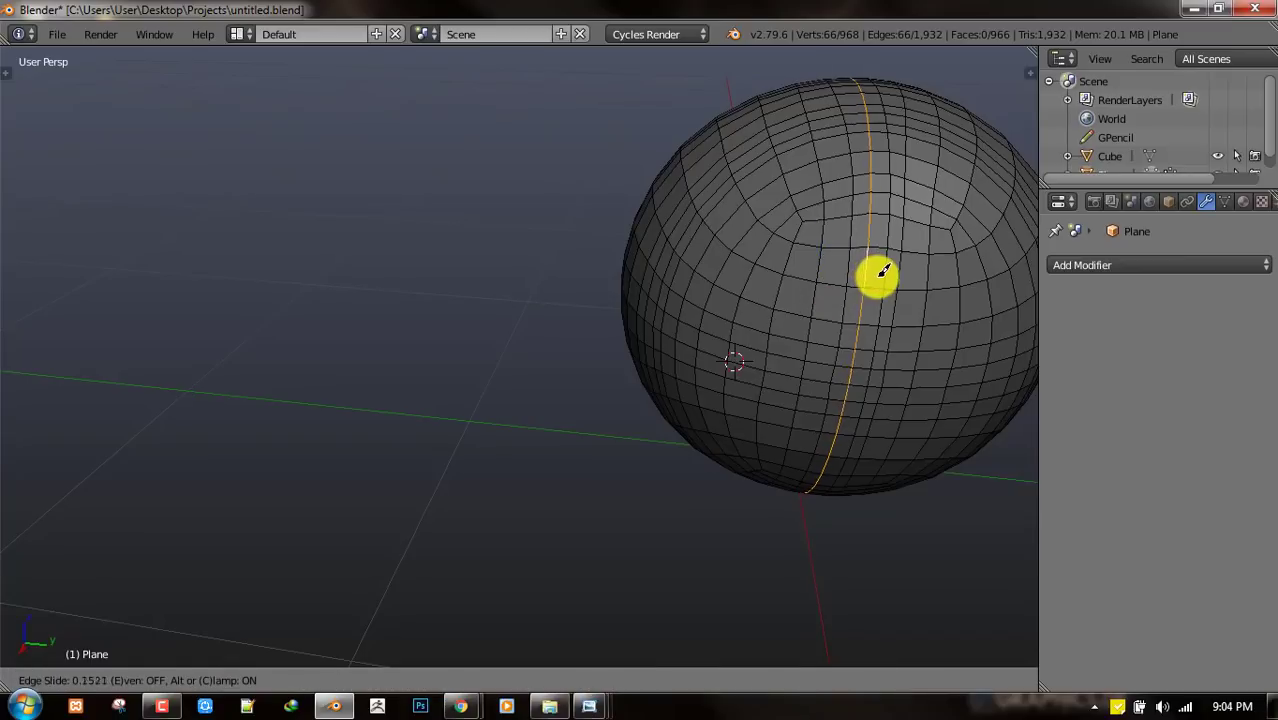
click(885, 270)
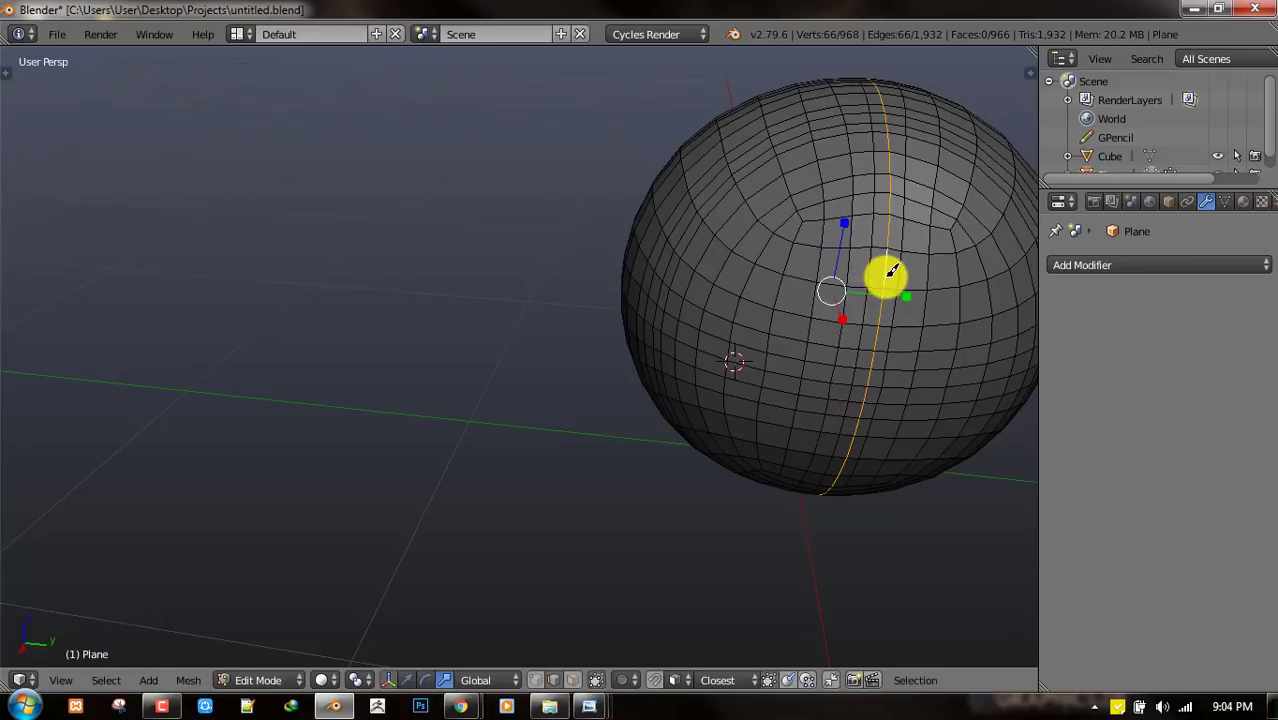
- In face select mode, select the side and front seam face loops and add the vertex group's faces to the selection
key(ctrl+Tab)
click(876, 297)
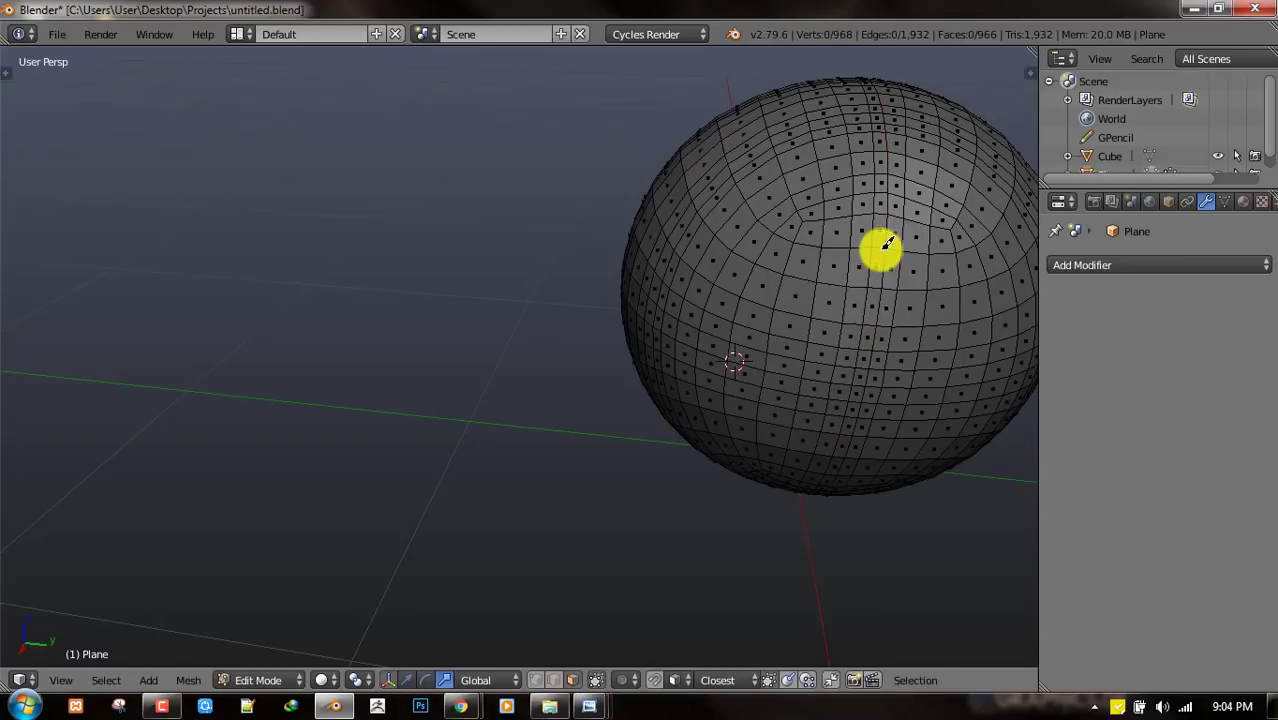
alt+right_click(819, 294)
middle_drag(819, 294, 585, 222)
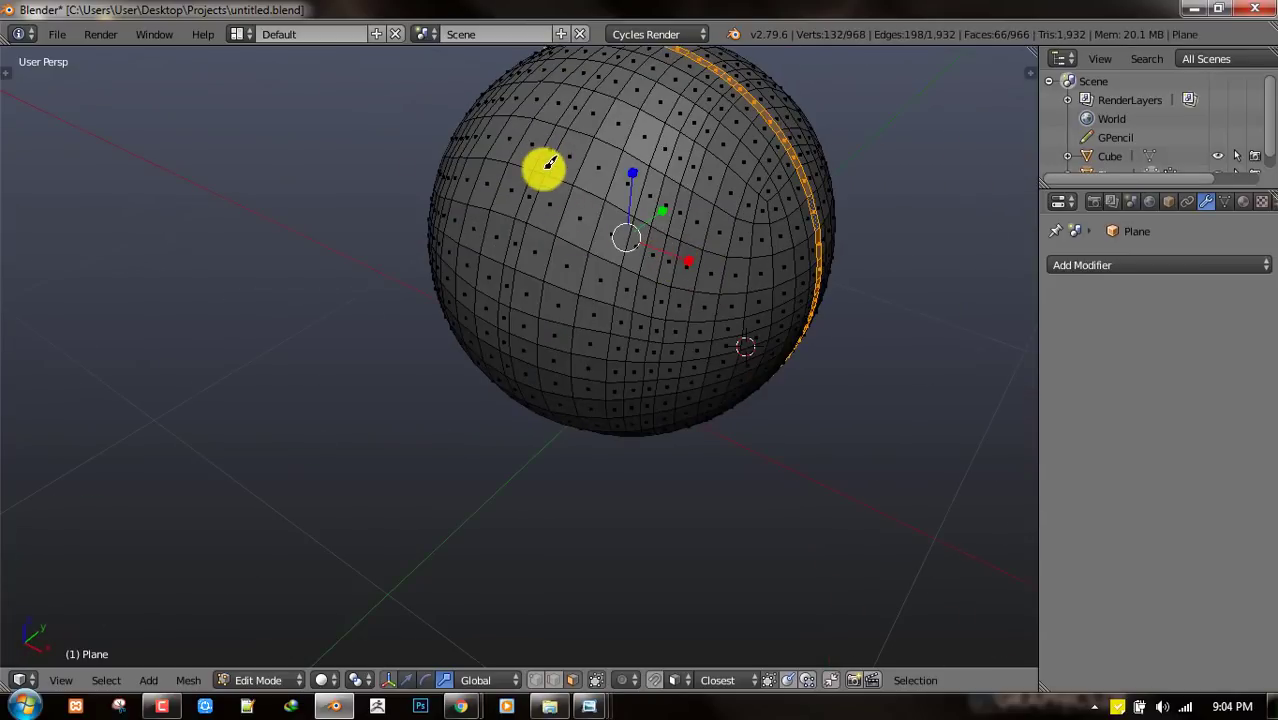
alt+shift+right_click(549, 163)
click(1224, 201)
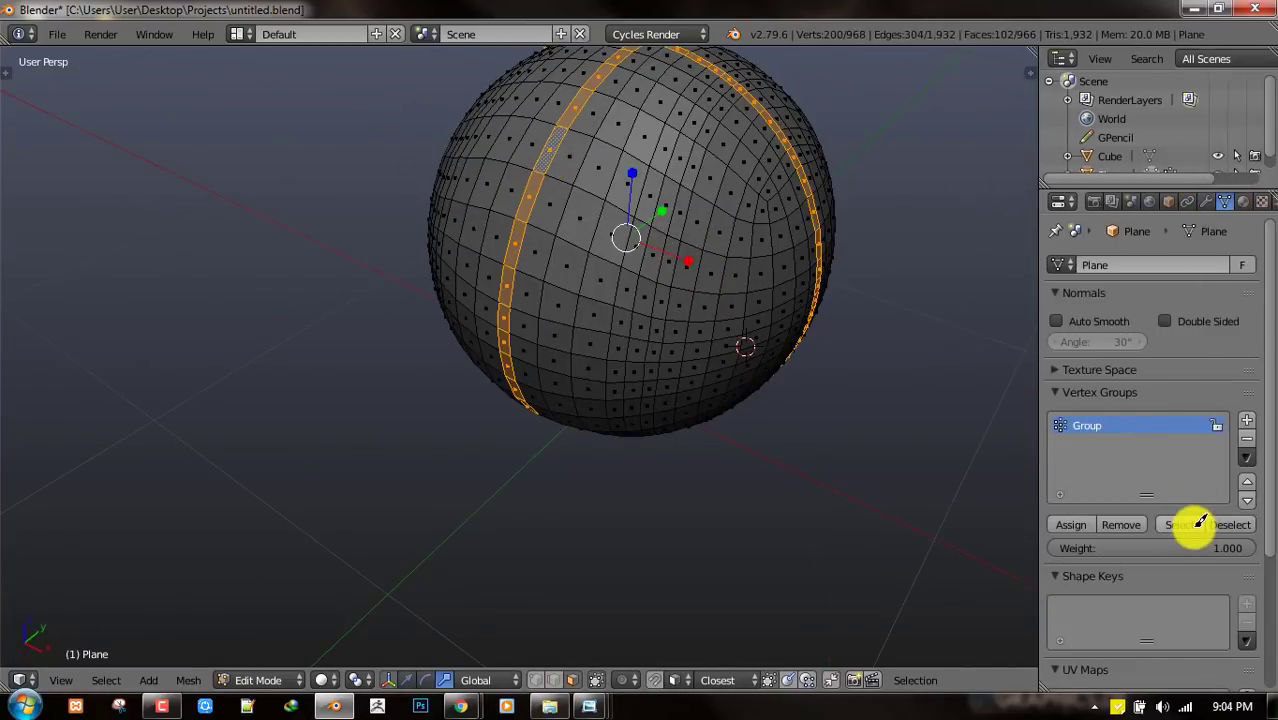
click(1182, 524)
- Inset the selected seam strips slightly, and extrude them with a small inward scale to start the groove
middle_drag(785, 214, 828, 262)
scroll(796, 268, up, 2)
key(i)
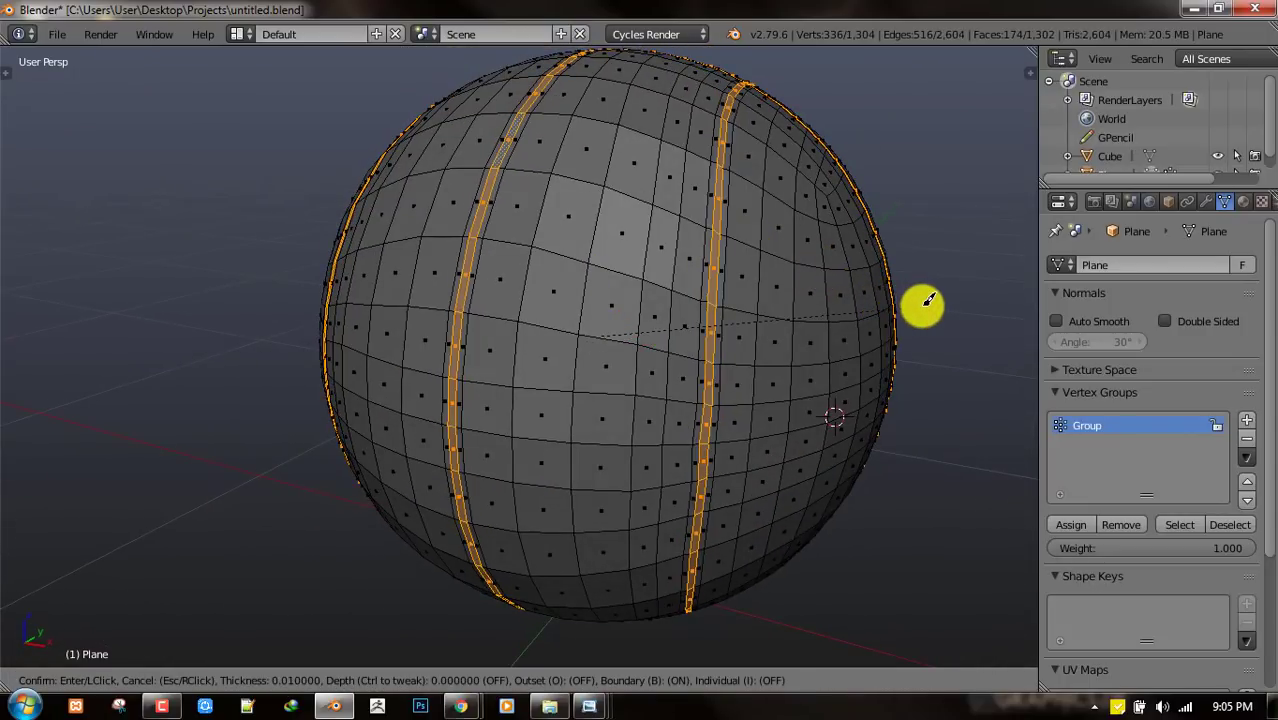
click(946, 305)
scroll(940, 312, up, 1)
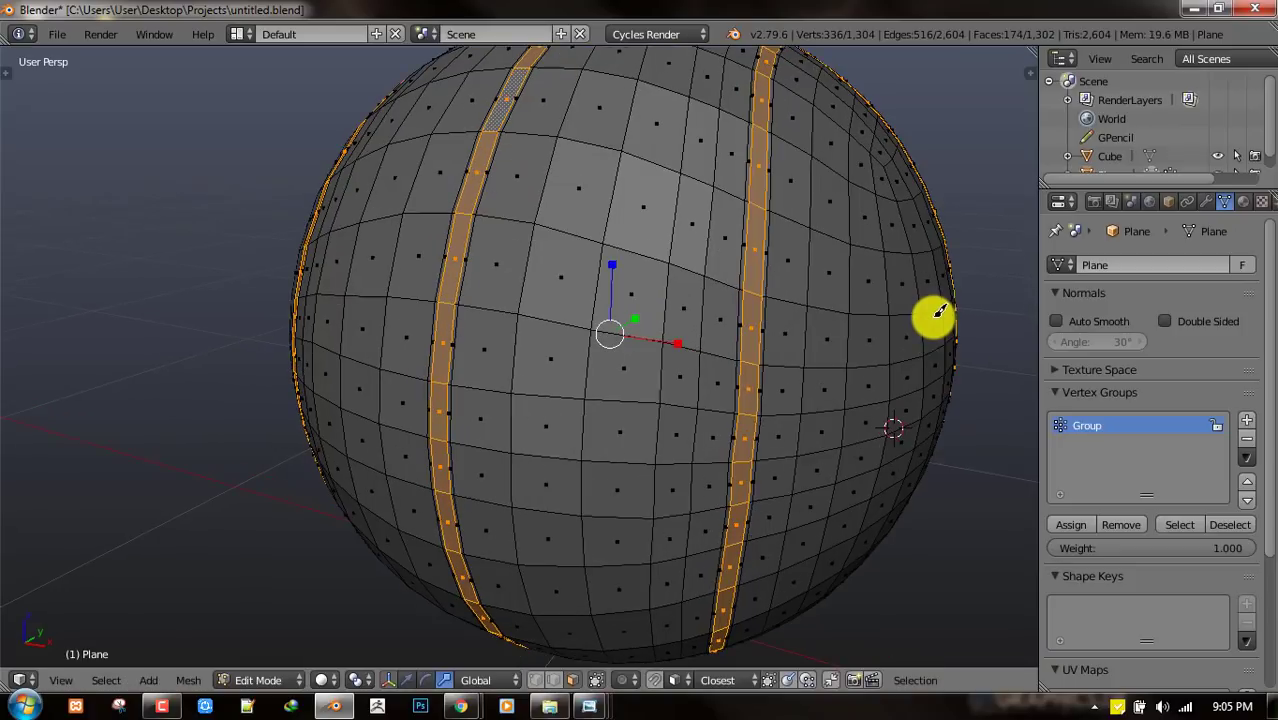
key(s)
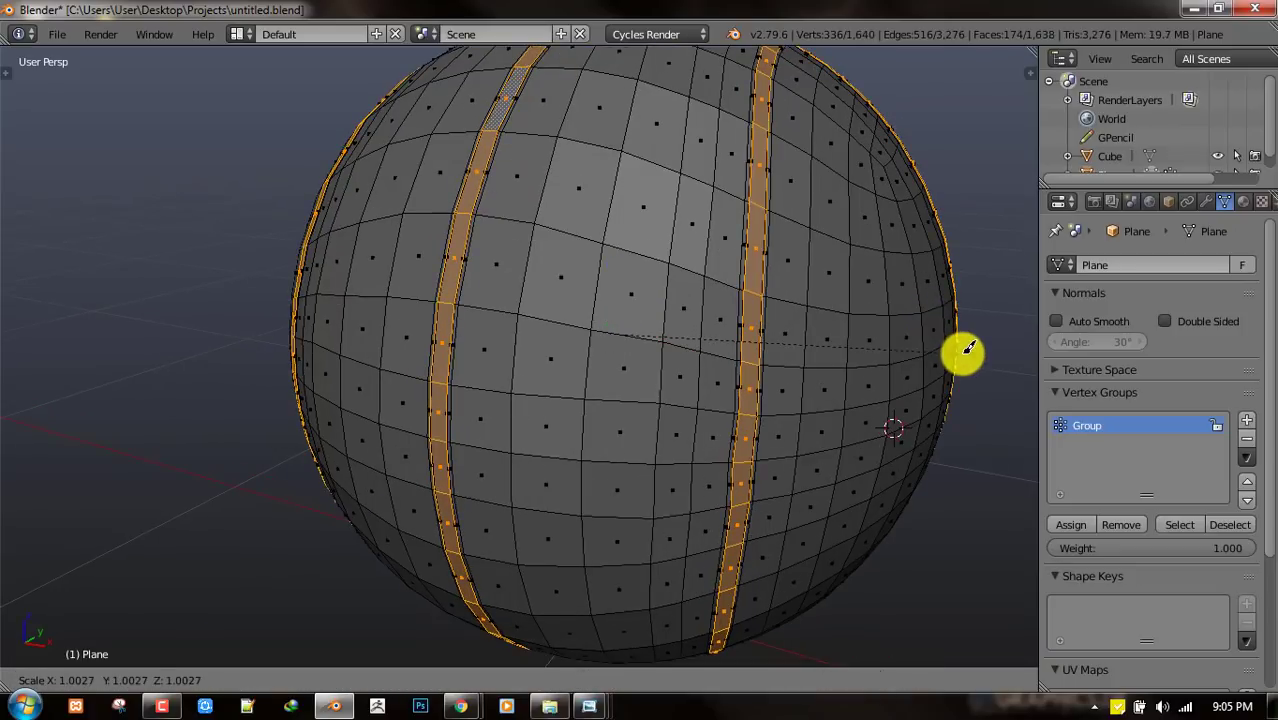
click(955, 349)
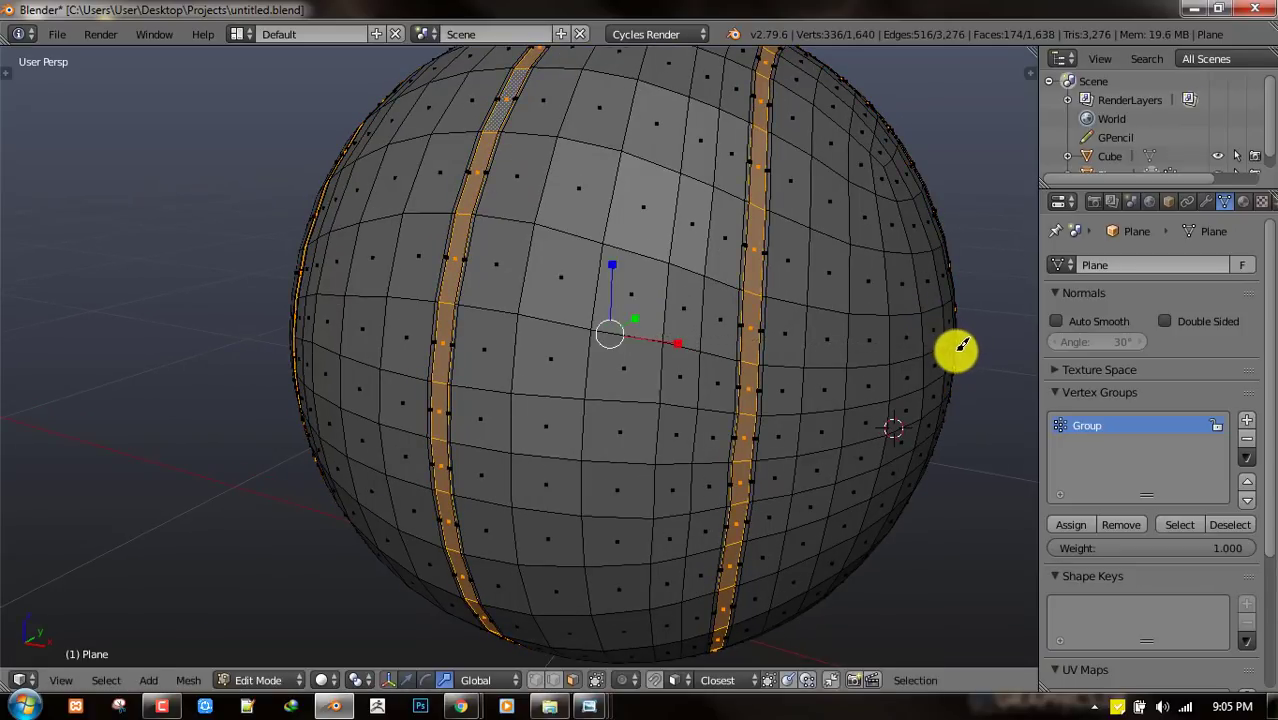
- Extrude the seam strips again in place and inset them by about 0.0039
middle_drag(955, 350, 943, 355)
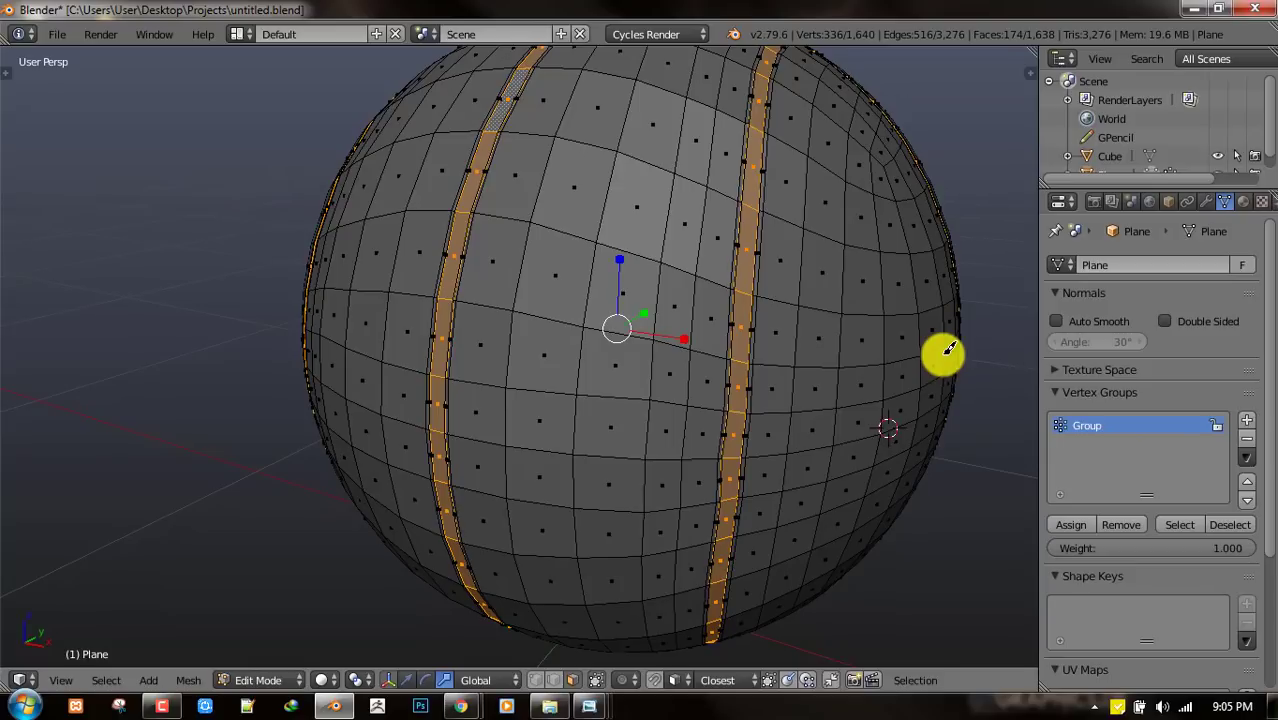
key(e)
click(943, 355)
key(i)
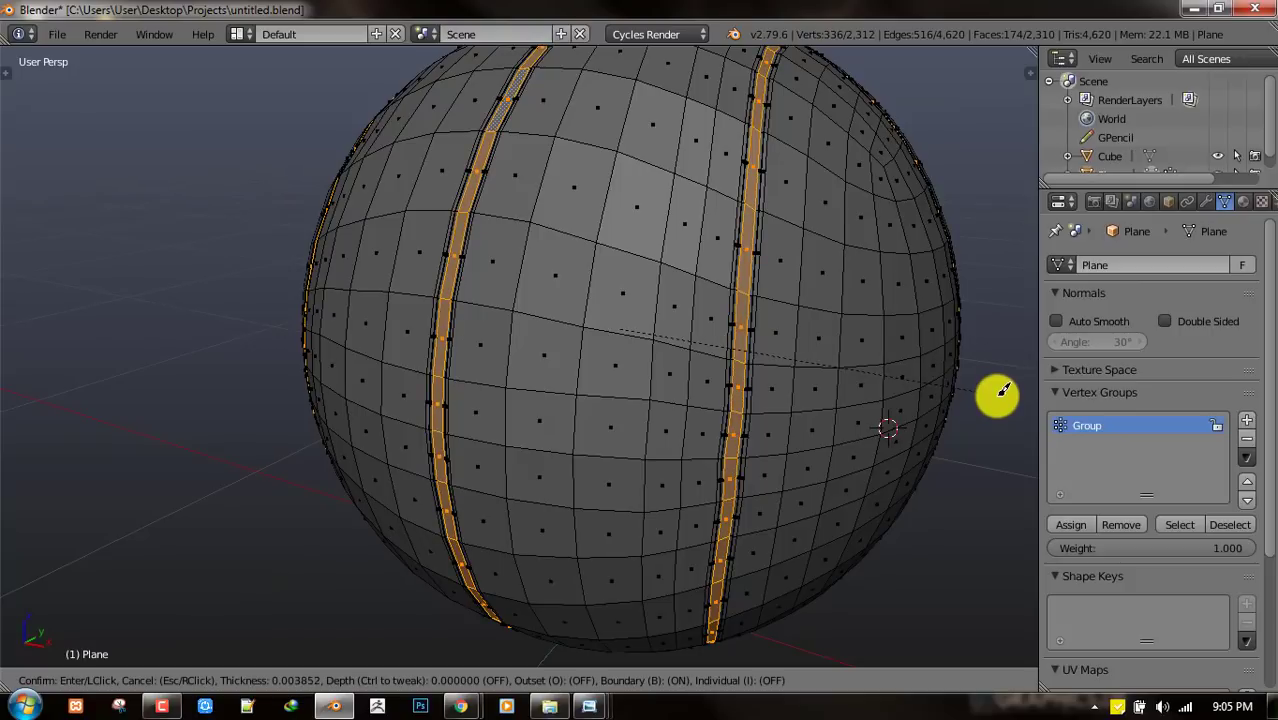
click(1003, 390)
- Extrude the inset strips and fatten them outwards along their normals by about 0.004, and leave mesh editing
key(alt+s)
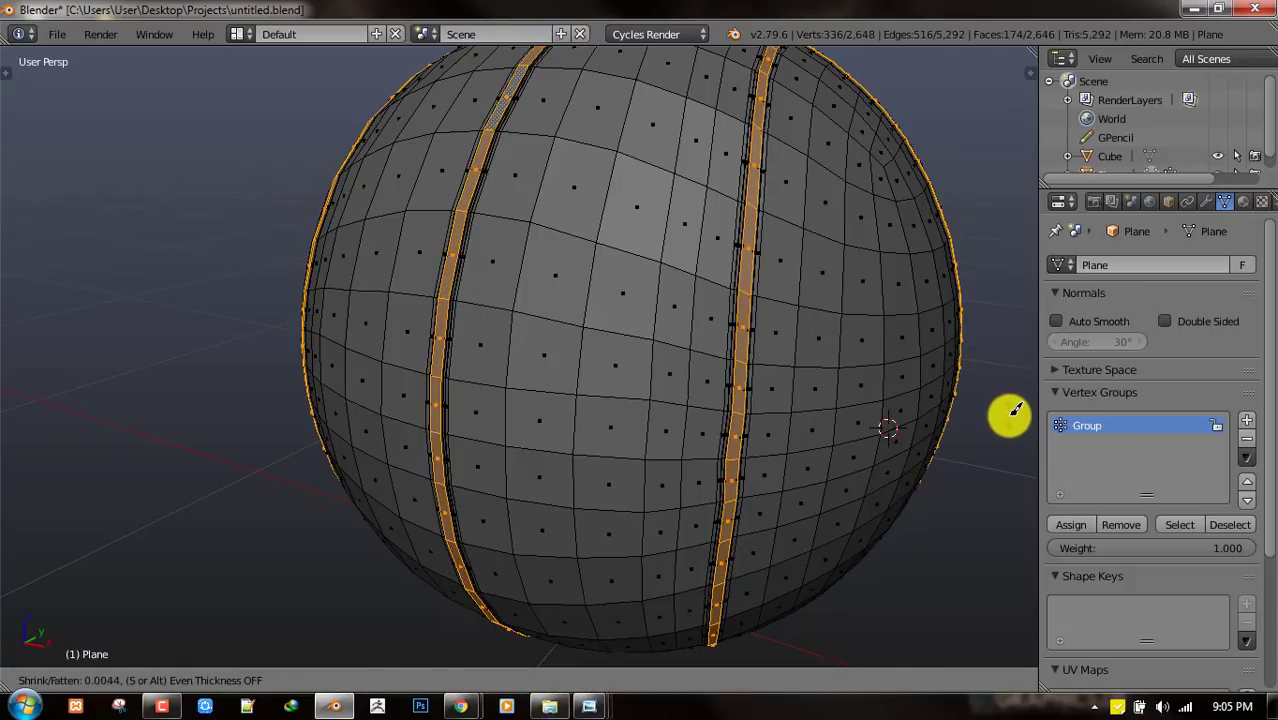
click(1010, 413)
key(Tab)
middle_drag(622, 366, 716, 362)
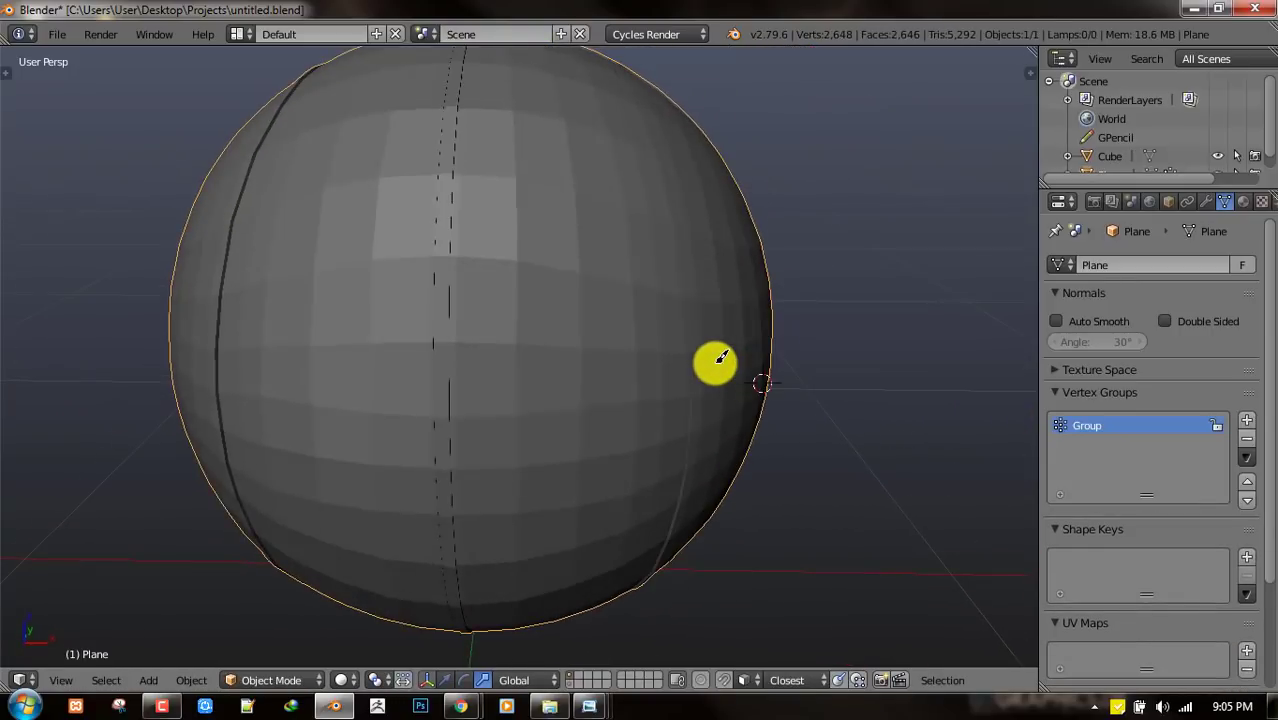
- Grow the seam strip selection twice and invert it to select the panel faces between the seams
key(Tab)
key(ctrl+KP_Add)
key(ctrl+KP_Add)
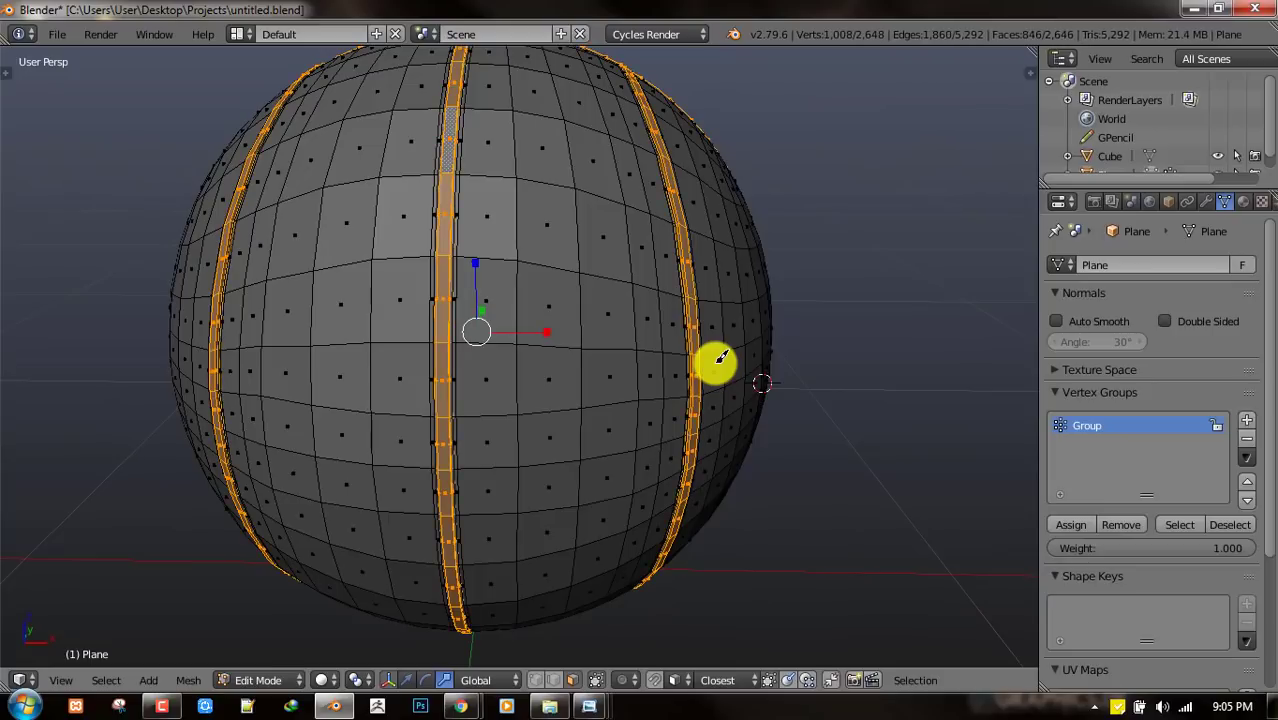
middle_drag(721, 357, 1093, 462)
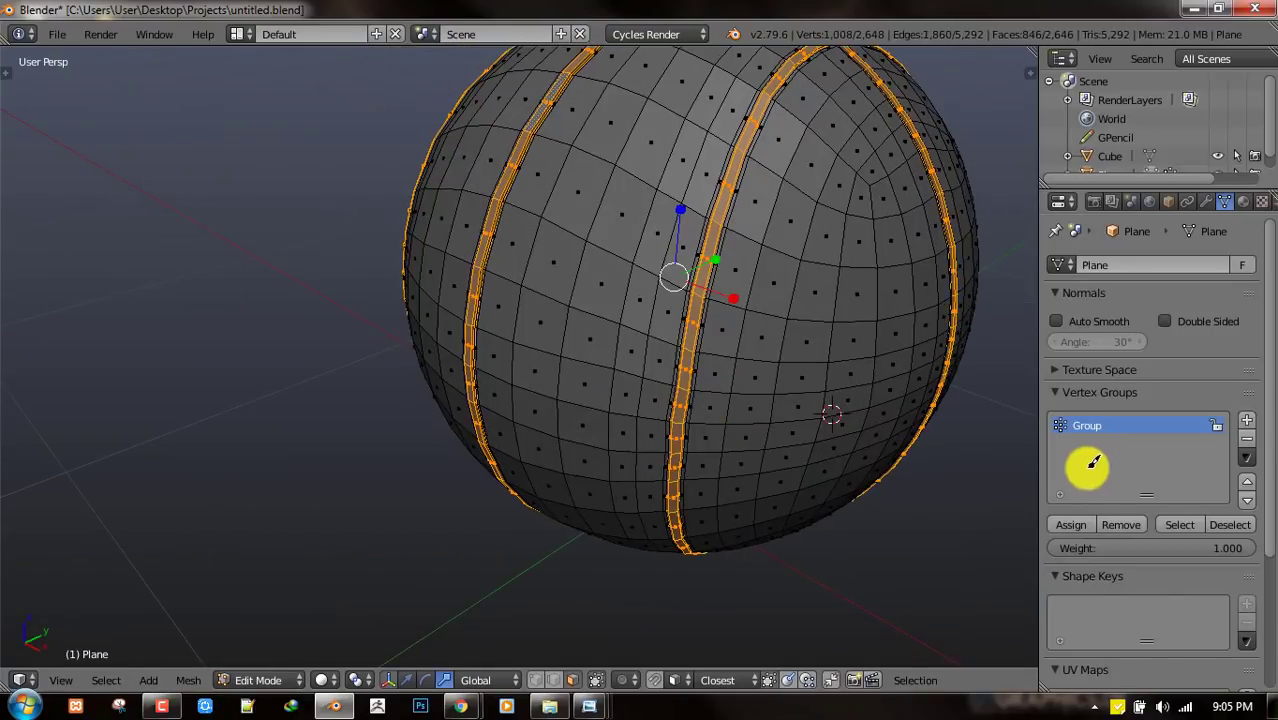
key(ctrl+i)
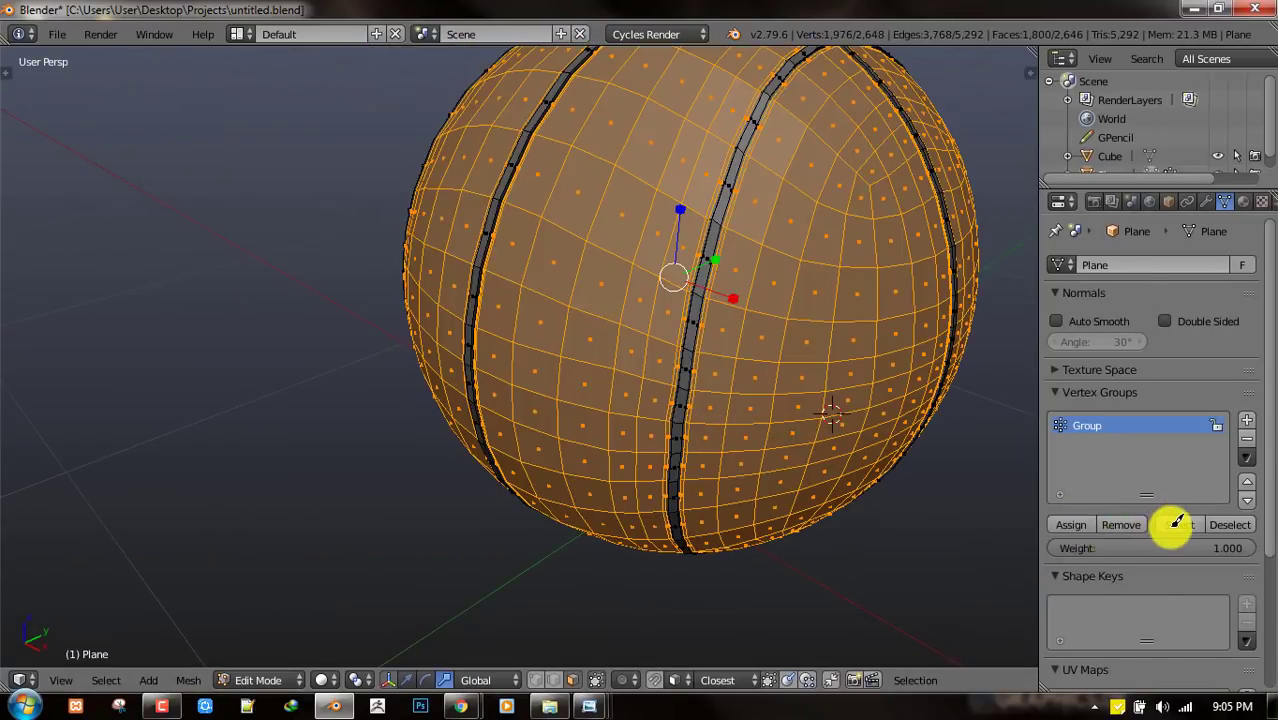
- Check the vertex group's selection, remove the selected panel faces from the group, and leave mesh editing
key(Tab)
key(Tab)
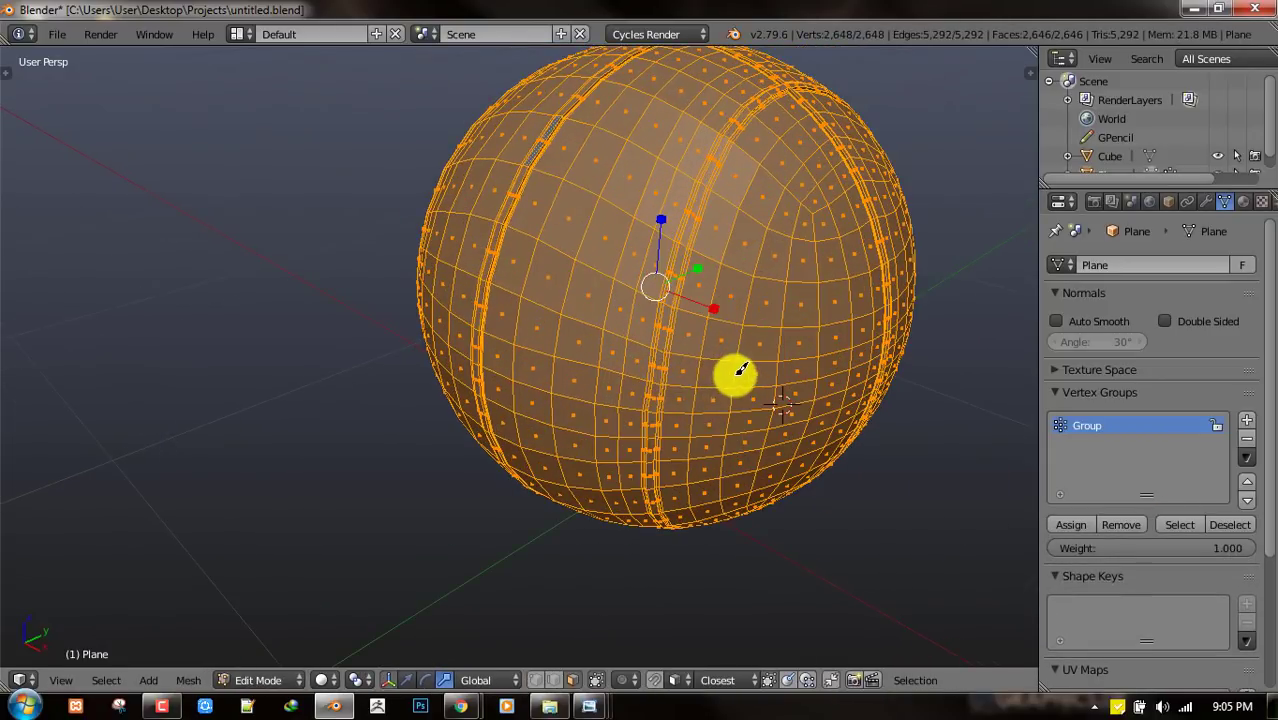
key(Tab)
key(Tab)
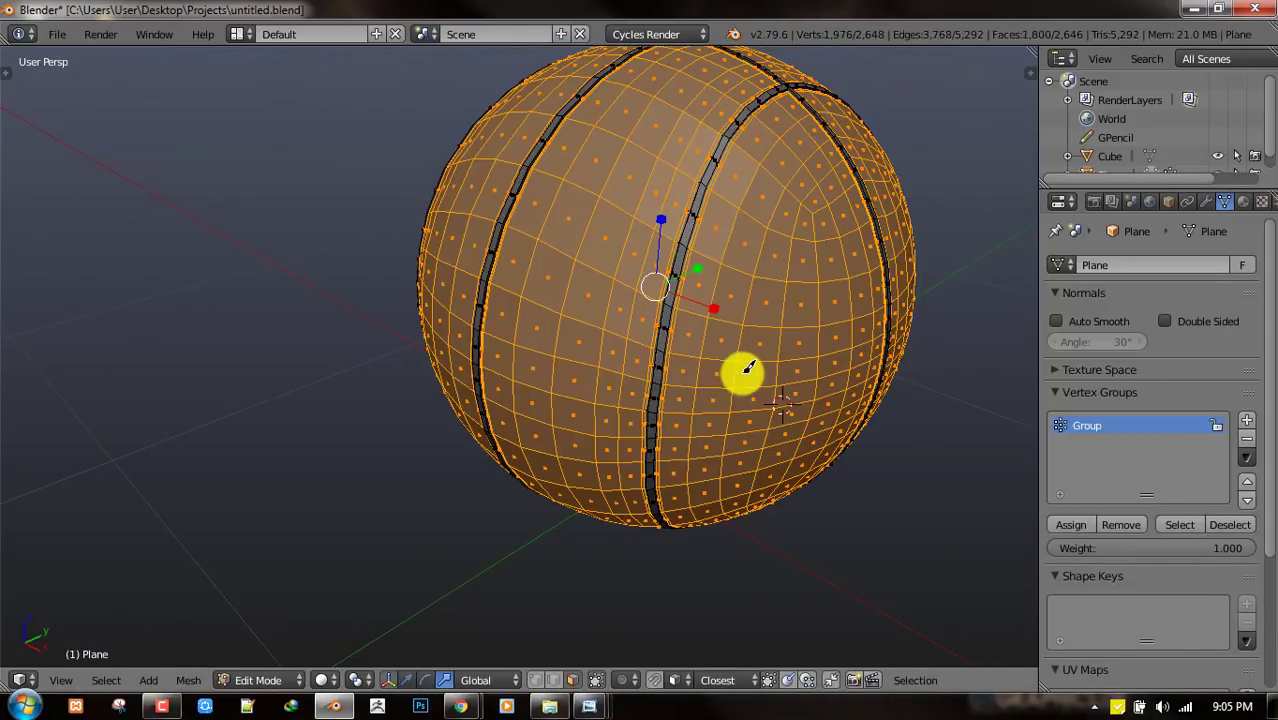
click(1147, 519)
key(Tab)
scroll(736, 422, up, 3)
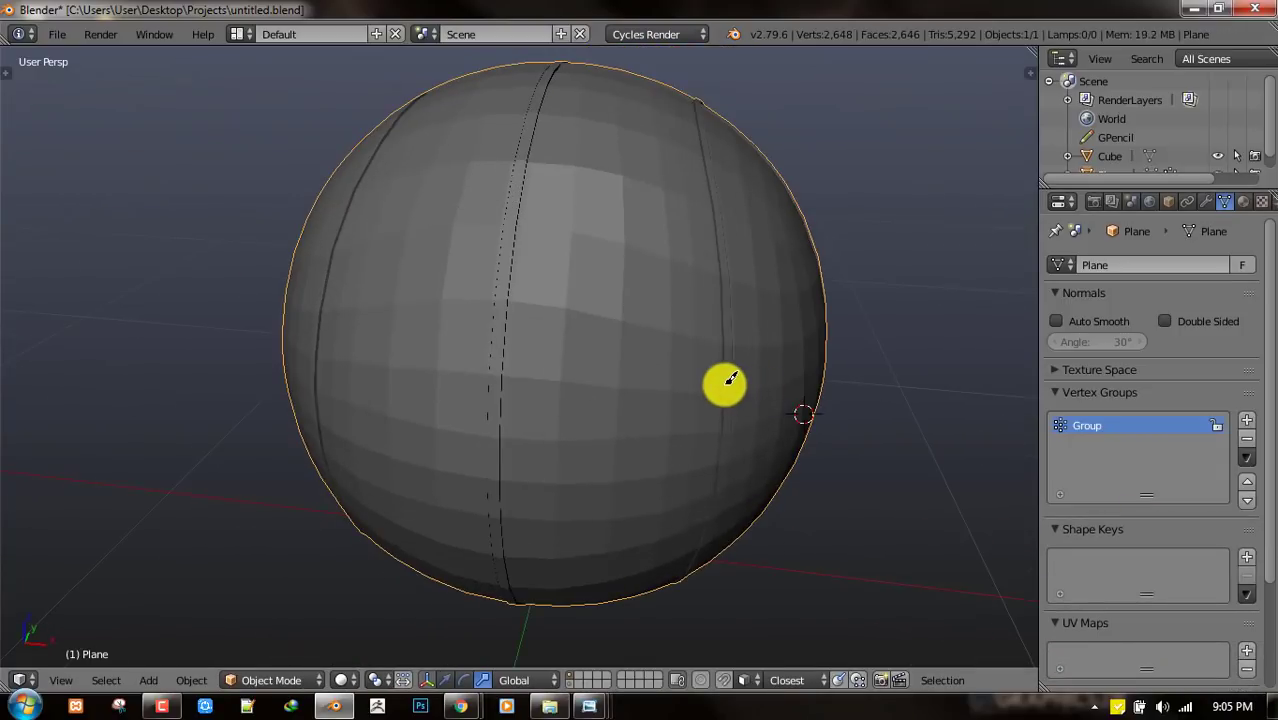
- Apply smooth shading to the ball
scroll(731, 378, down, 2)
key(t)
click(86, 329)
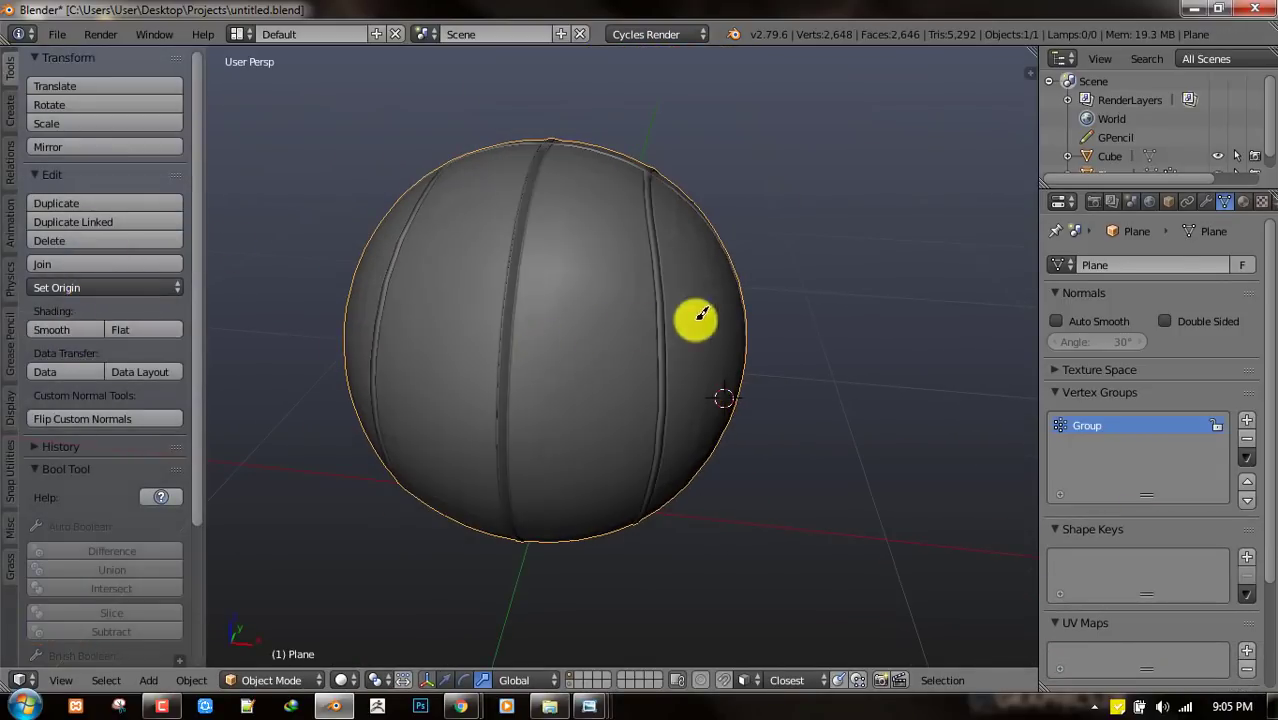
key(t)
- Apply the ball's transform, move its origin to the ball's centre, and deselect it
middle_drag(701, 314, 705, 423)
key(ctrl+a)
click(668, 299)
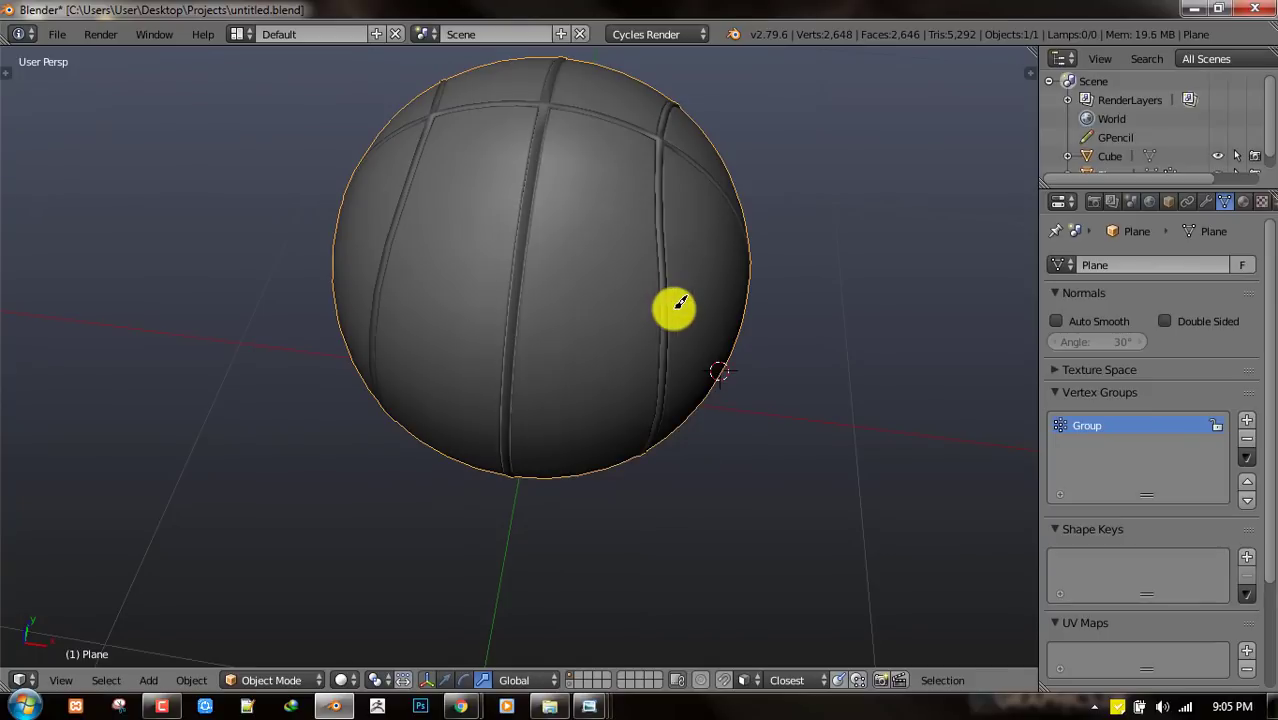
key(ctrl+shift+alt+c)
click(668, 306)
key(a)
middle_drag(748, 308, 595, 283)
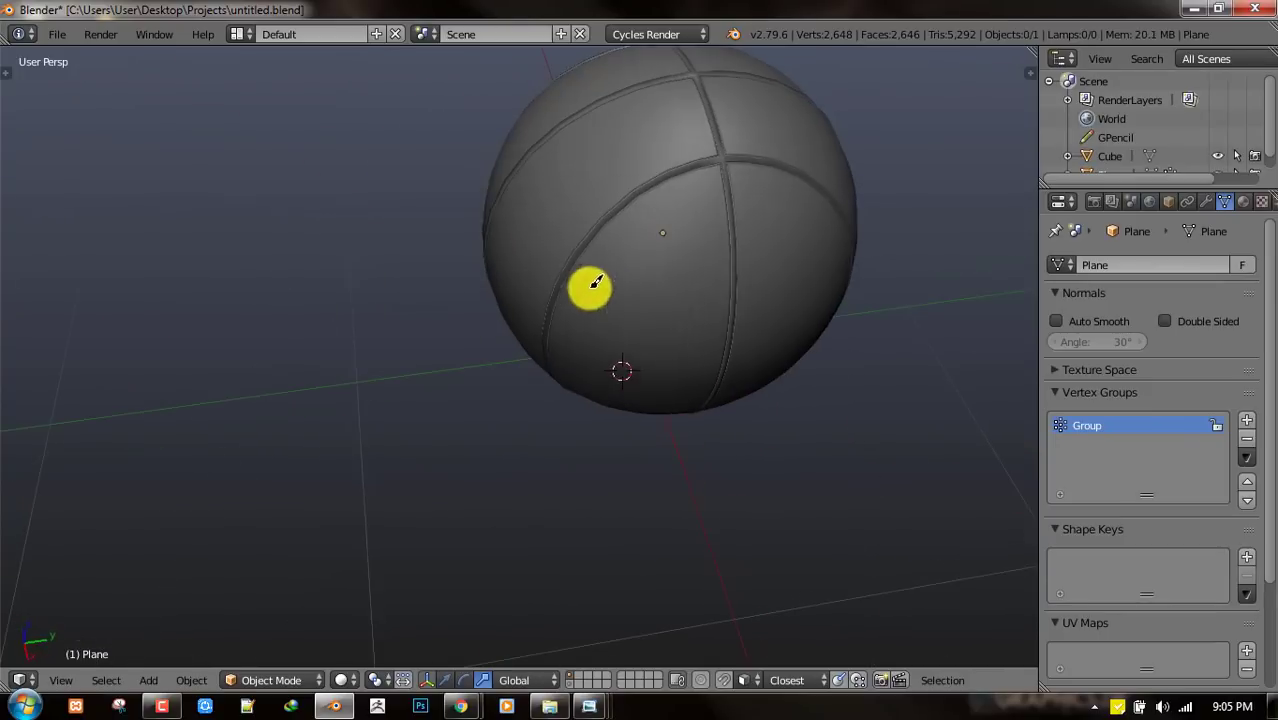
- Add a Subdivision Surface modifier to the ball and toggle its on-cage display with the mesh open for editing
right_click(595, 283)
click(1206, 201)
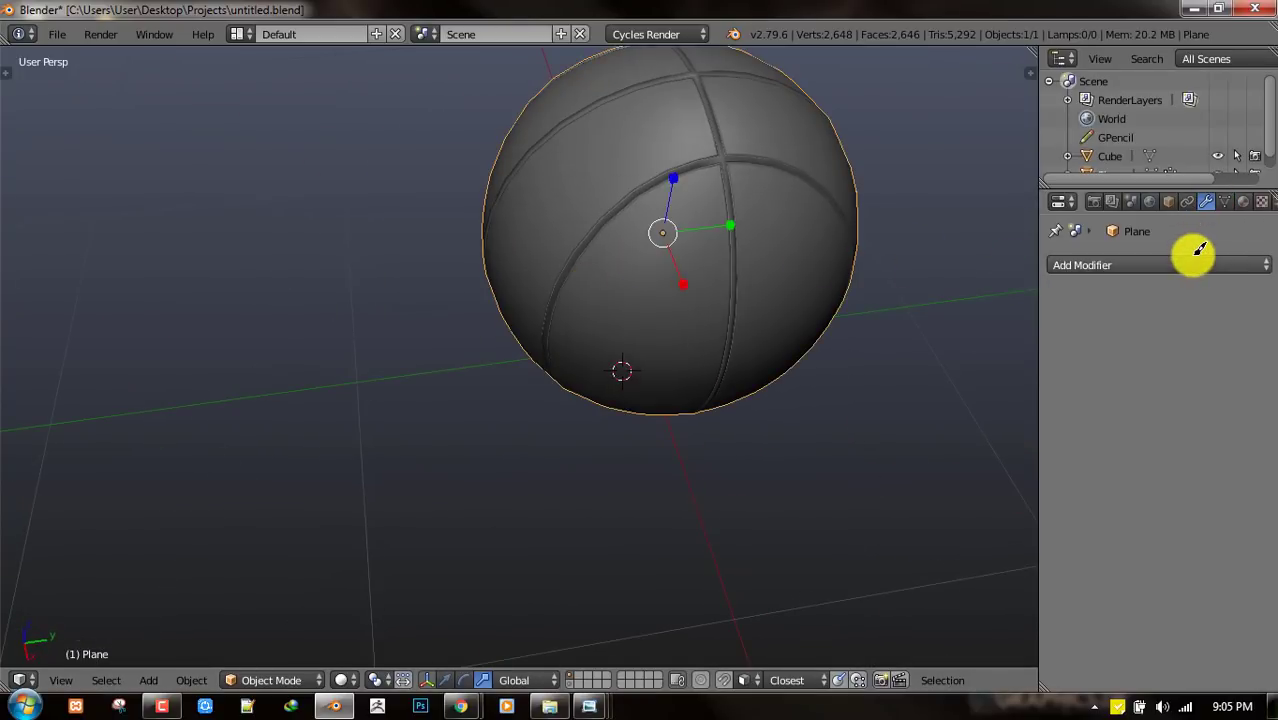
click(1198, 262)
click(950, 568)
middle_drag(753, 274, 762, 368)
scroll(828, 220, up, 2)
key(Tab)
key(a)
middle_drag(1026, 240, 1250, 298)
click(1200, 334)
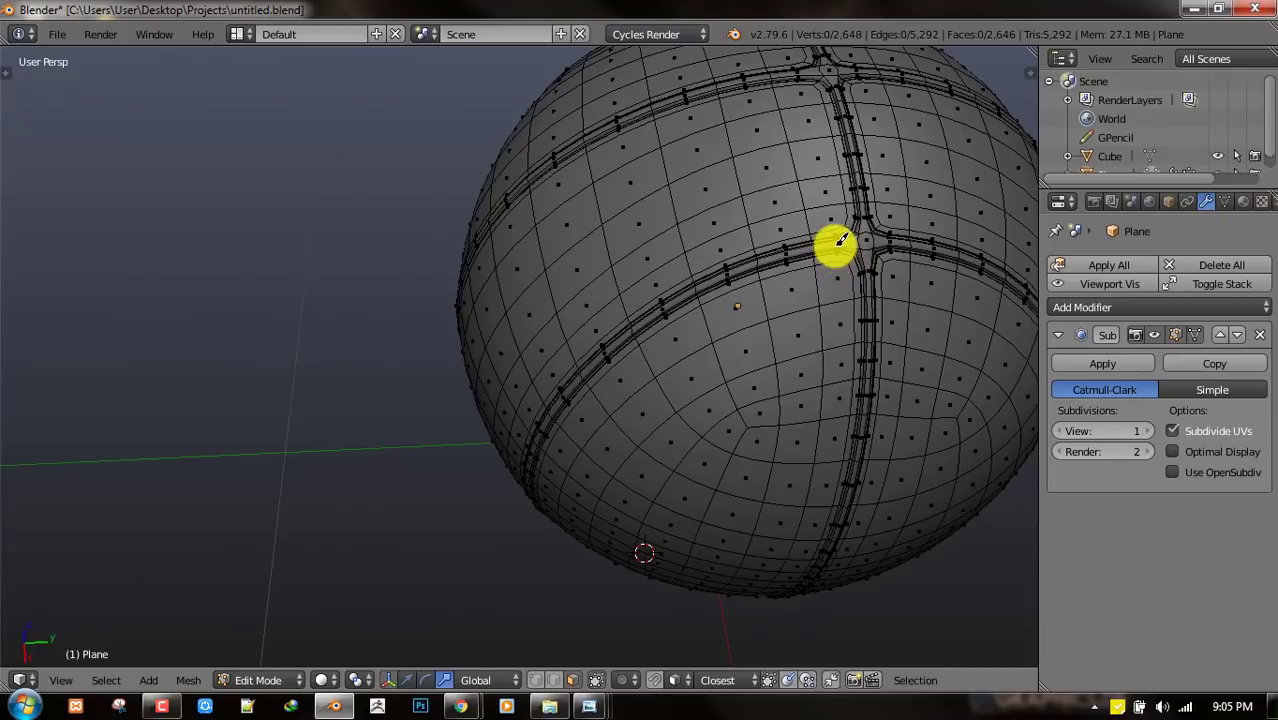
- Add one edge loop on each side of the long vertical seam, slid close against the groove
key(ctrl+r)
click(842, 241)
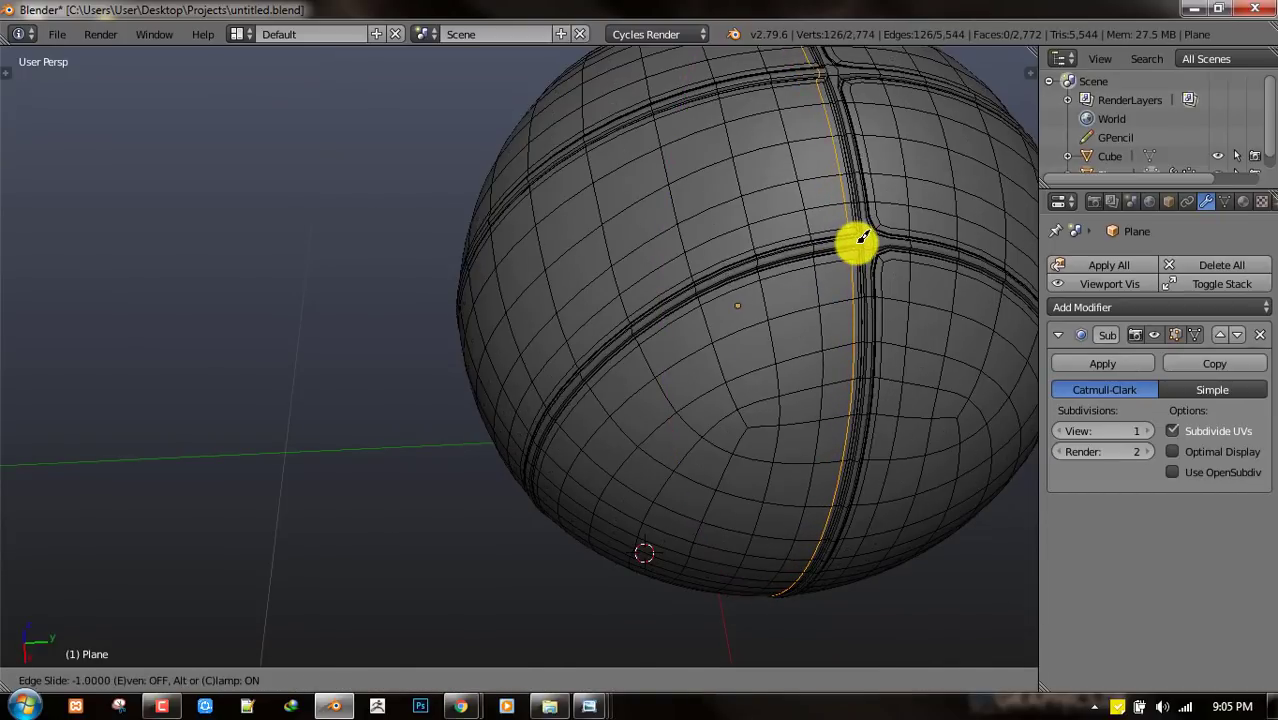
click(864, 234)
key(ctrl+r)
click(866, 228)
click(866, 225)
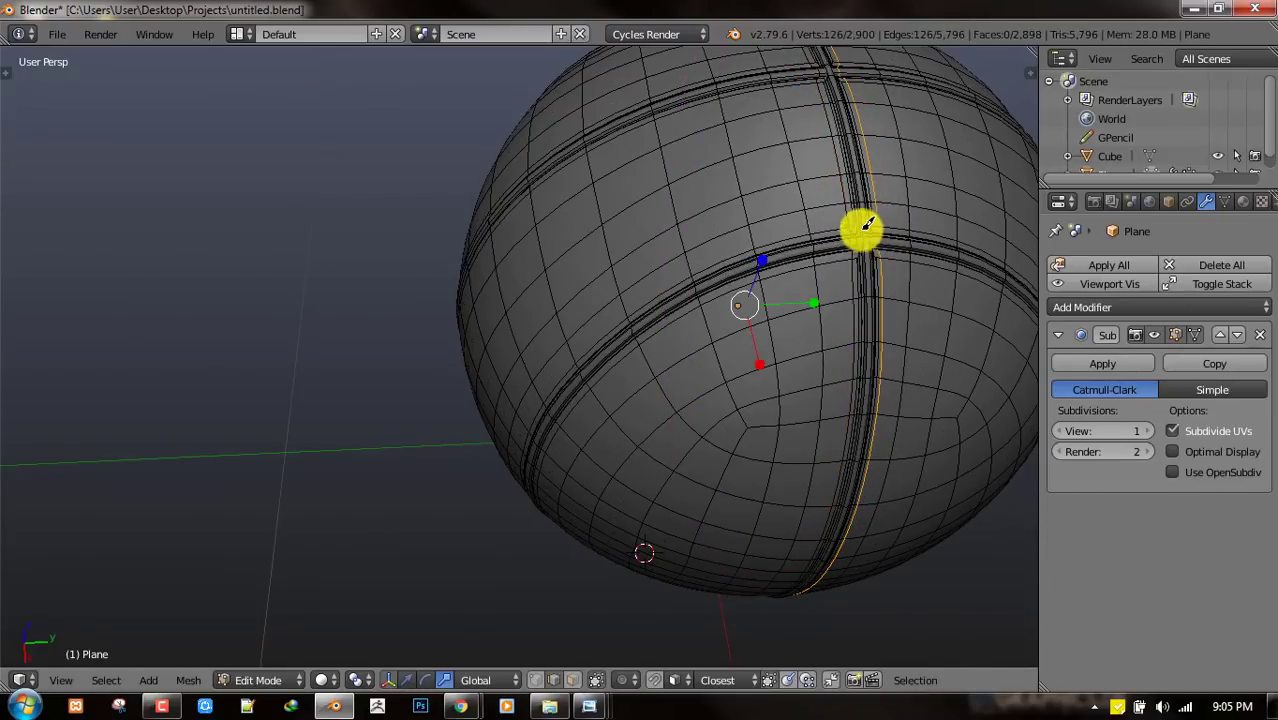
- Add one edge loop on each side of the next seam where it crosses the horizontal groove, slid towards the seam, and leave mesh editing
middle_drag(765, 131, 839, 128)
shift+middle_drag(804, 173, 806, 315)
scroll(806, 270, up, 1)
key(ctrl+r)
click(806, 160)
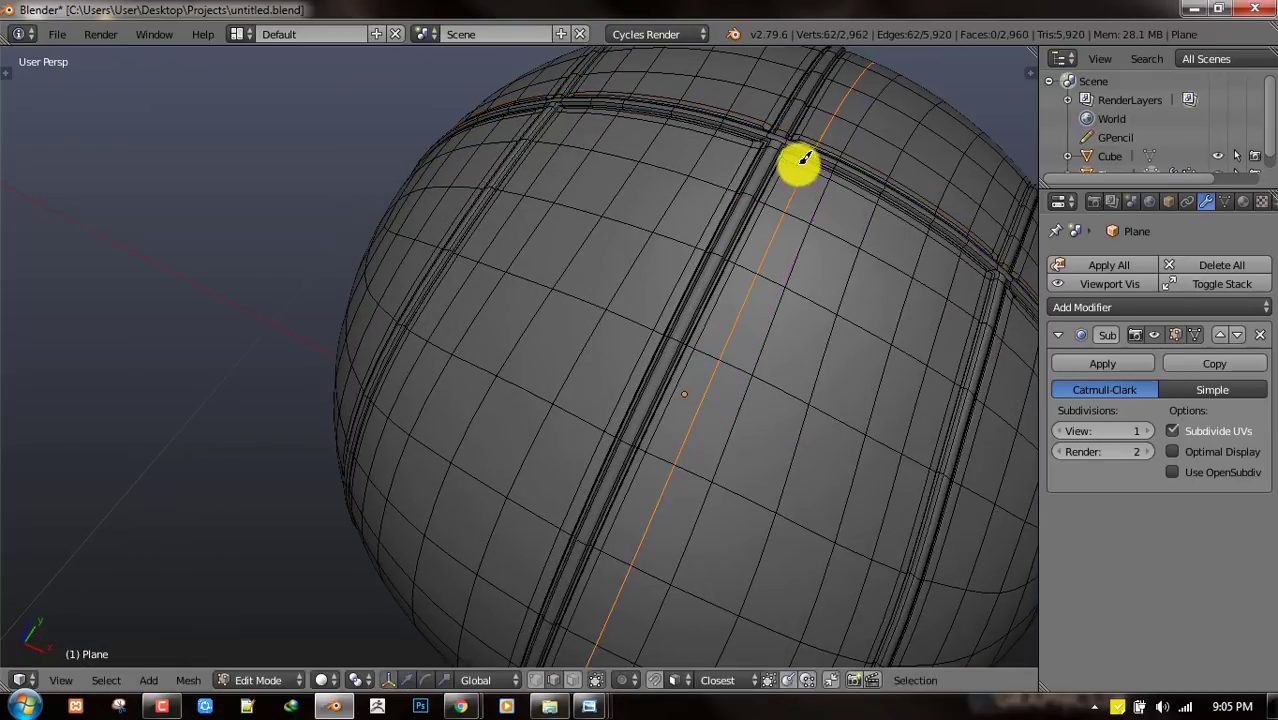
click(752, 130)
key(ctrl+r)
click(750, 121)
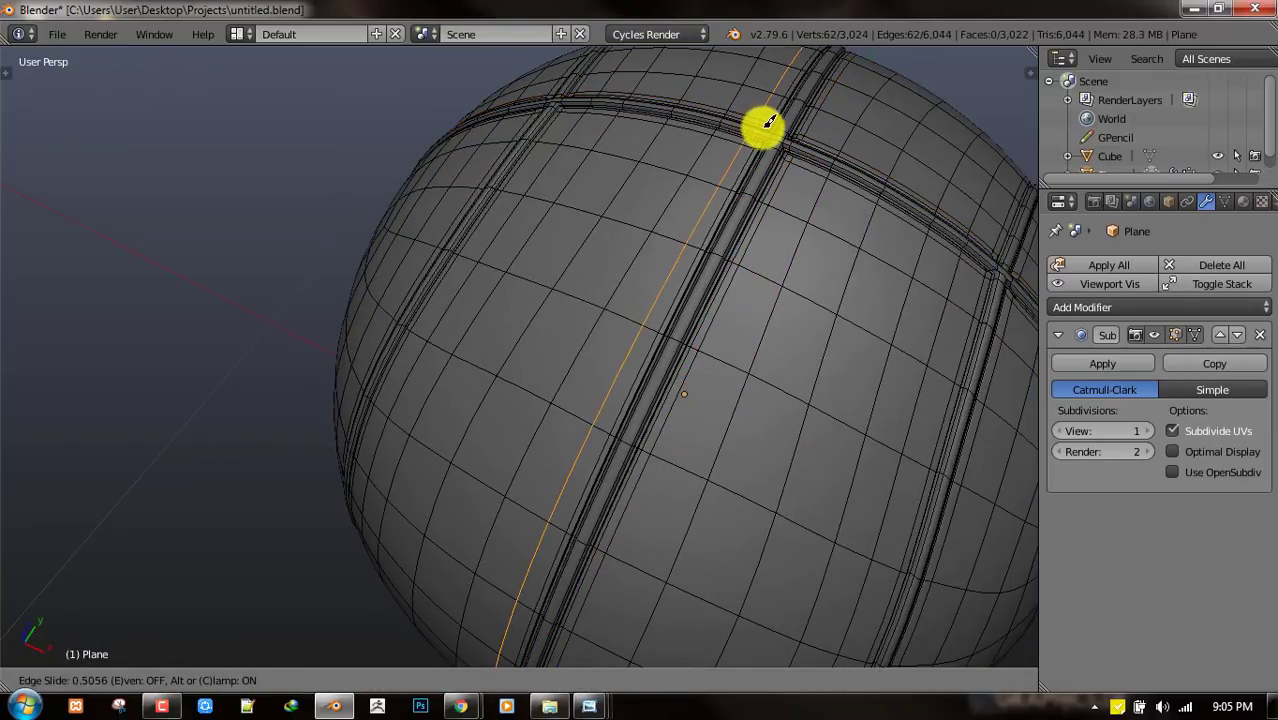
click(766, 124)
key(Tab)
- Examine the smoothed ball and its grooves from the front, from several angles and in close-up
middle_drag(768, 128, 745, 280)
scroll(765, 297, down, 2)
key(a)
key(KP_1)
scroll(720, 315, down, 5)
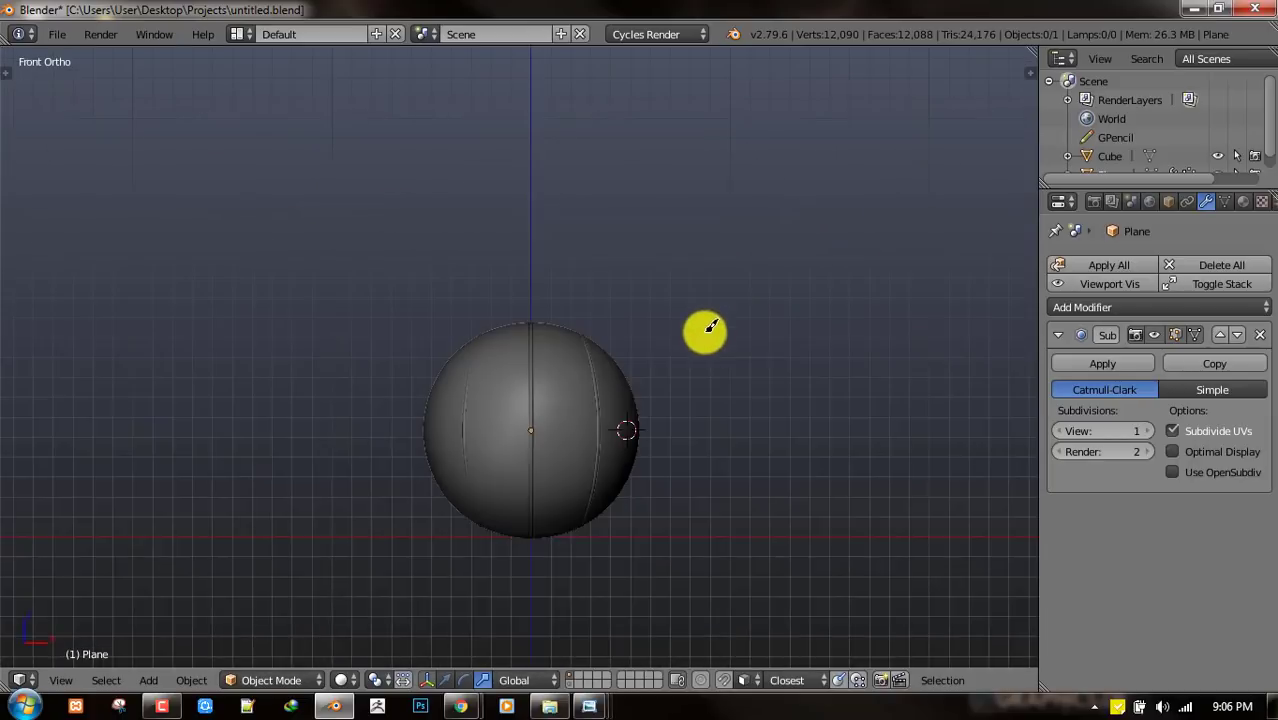
middle_drag(708, 328, 595, 404)
scroll(593, 405, up, 8)
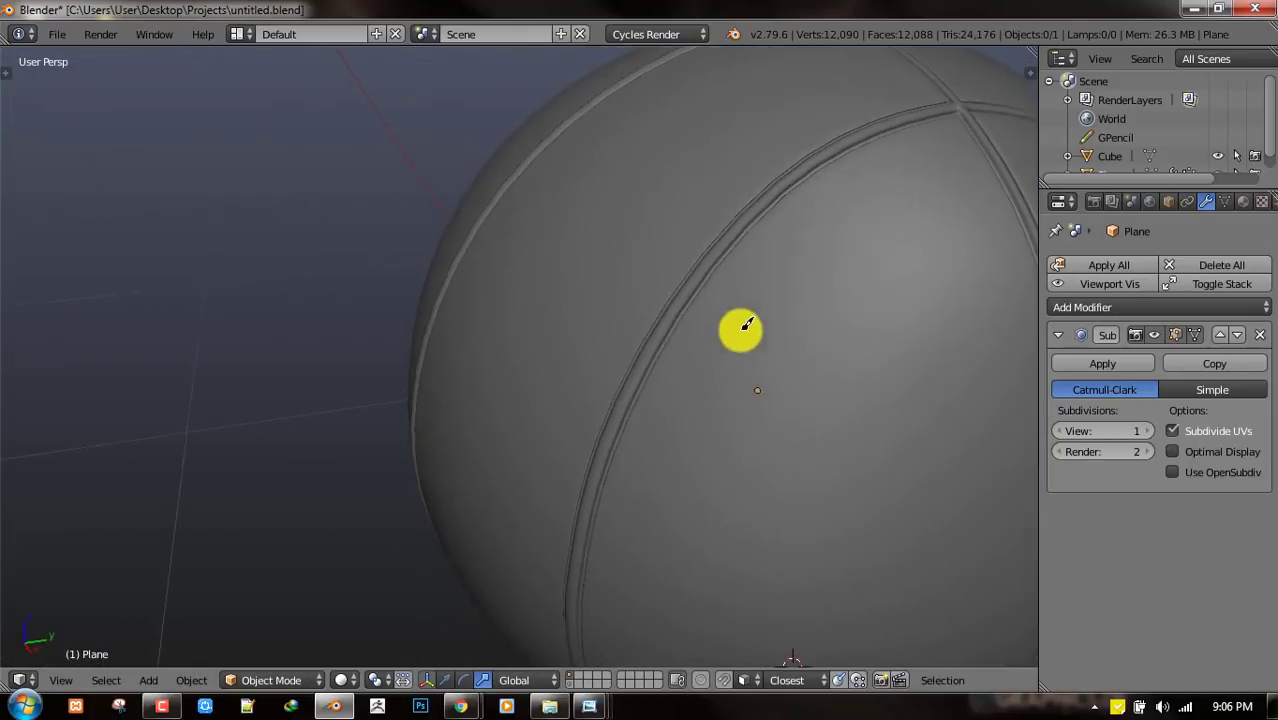
middle_drag(740, 329, 827, 328)
scroll(573, 366, down, 2)
middle_drag(573, 366, 716, 273)
scroll(774, 305, up, 2)
scroll(778, 300, down, 4)
scroll(779, 262, up, 2)
scroll(716, 273, down, 2)
- Select the ball, add two material slots to it, and create a new material in the second slot
right_click(690, 277)
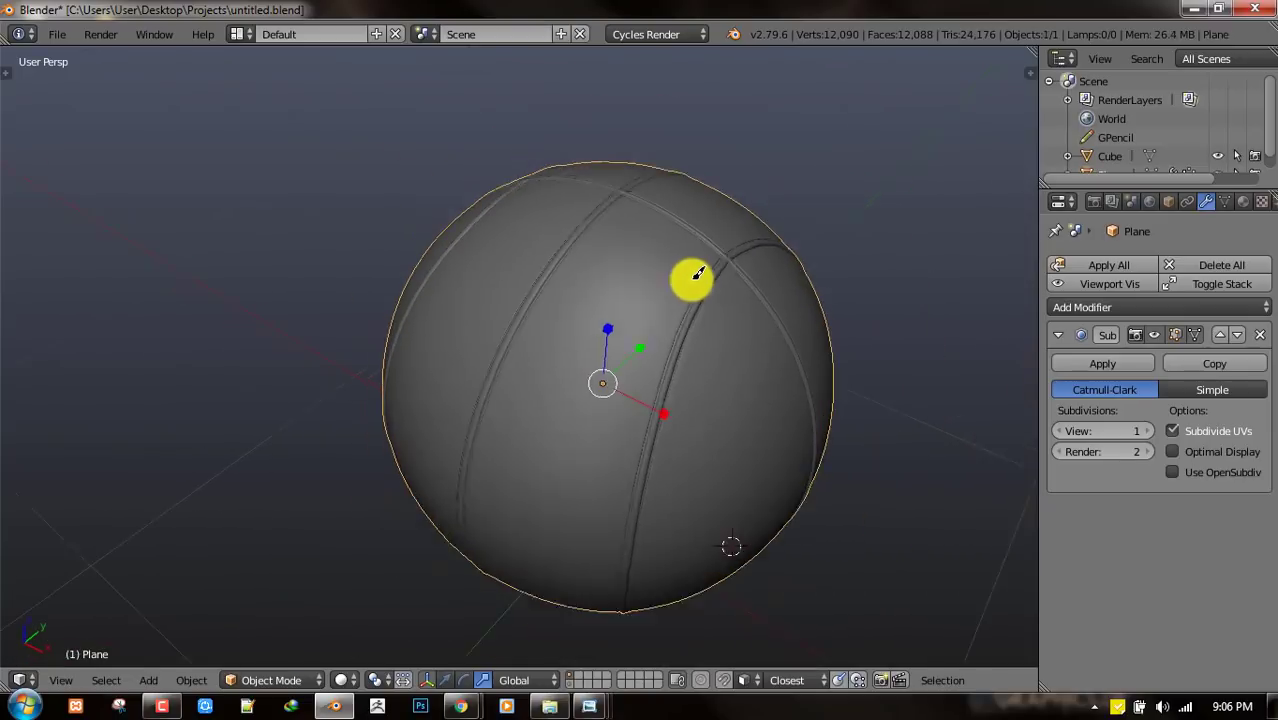
key(Tab)
scroll(702, 305, down, 1)
key(Tab)
click(1244, 202)
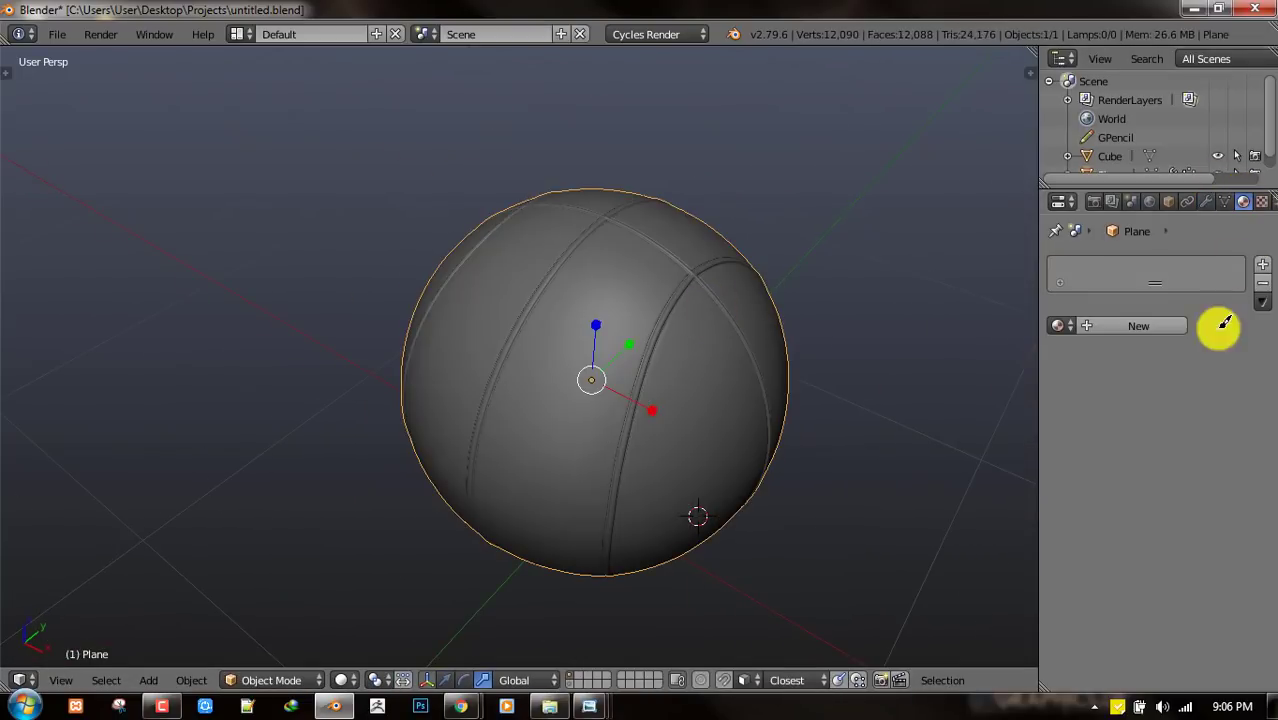
click(1266, 263)
click(1132, 368)
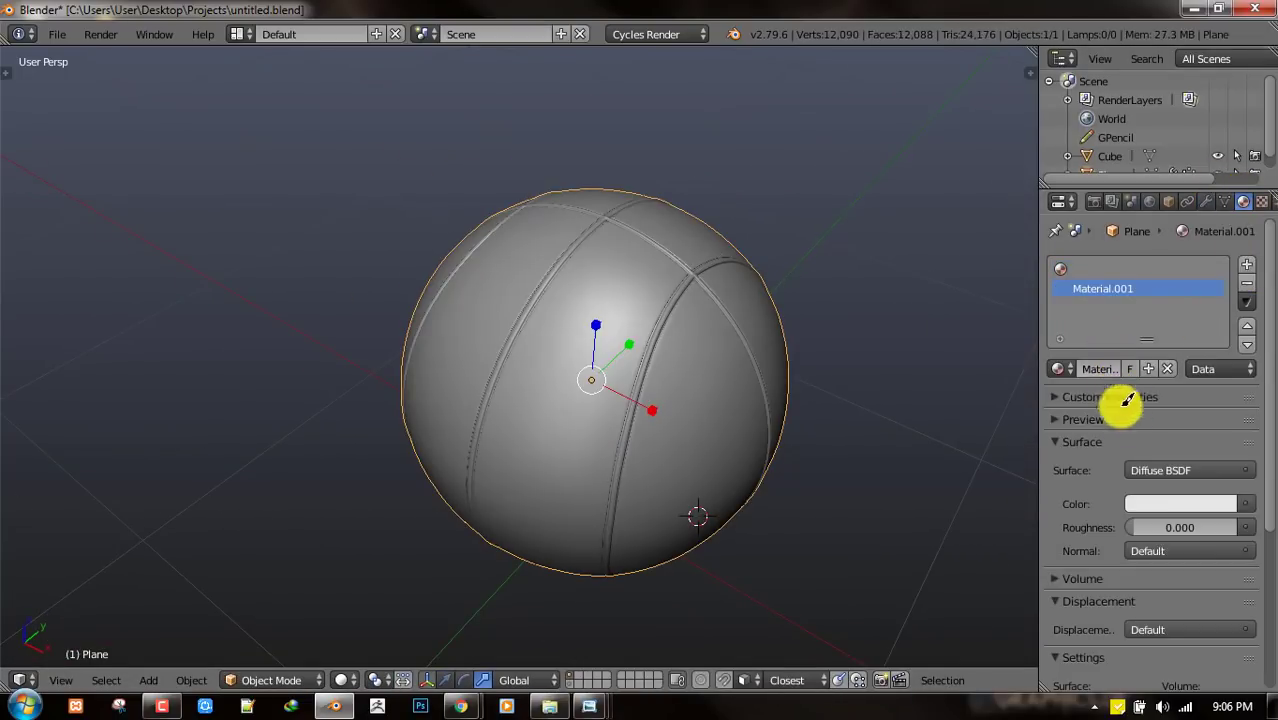
- Create a material in the first slot and set its viewport colour to orange, about R 0.8, G 0.132, B 0.007
key(Tab)
scroll(750, 328, up, 3)
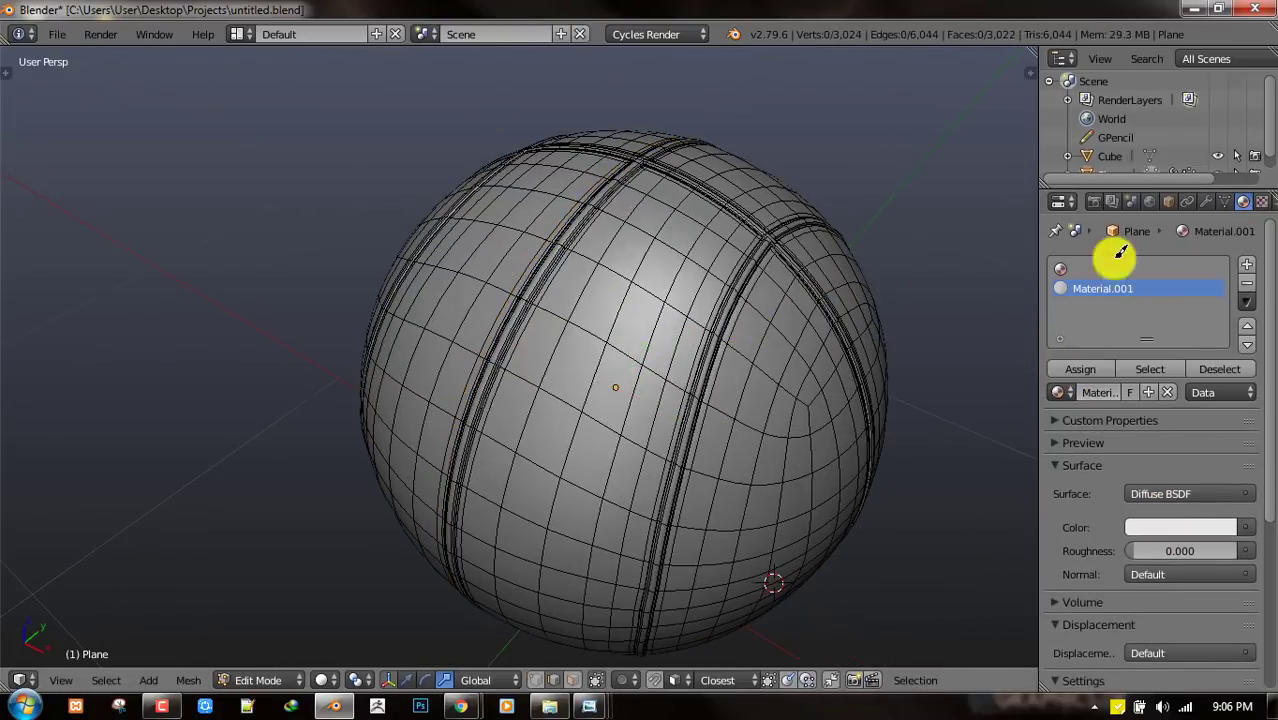
click(1108, 269)
click(1139, 390)
scroll(1150, 522, down, 5)
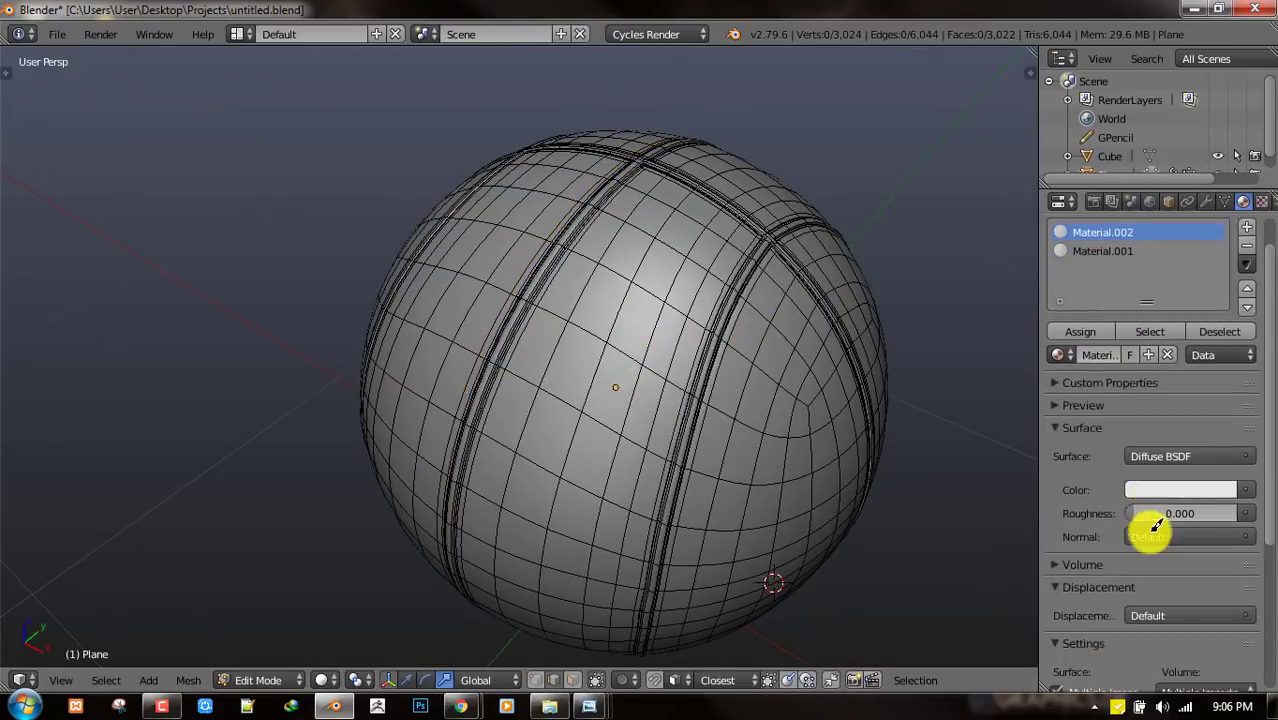
click(1118, 610)
click(1015, 478)
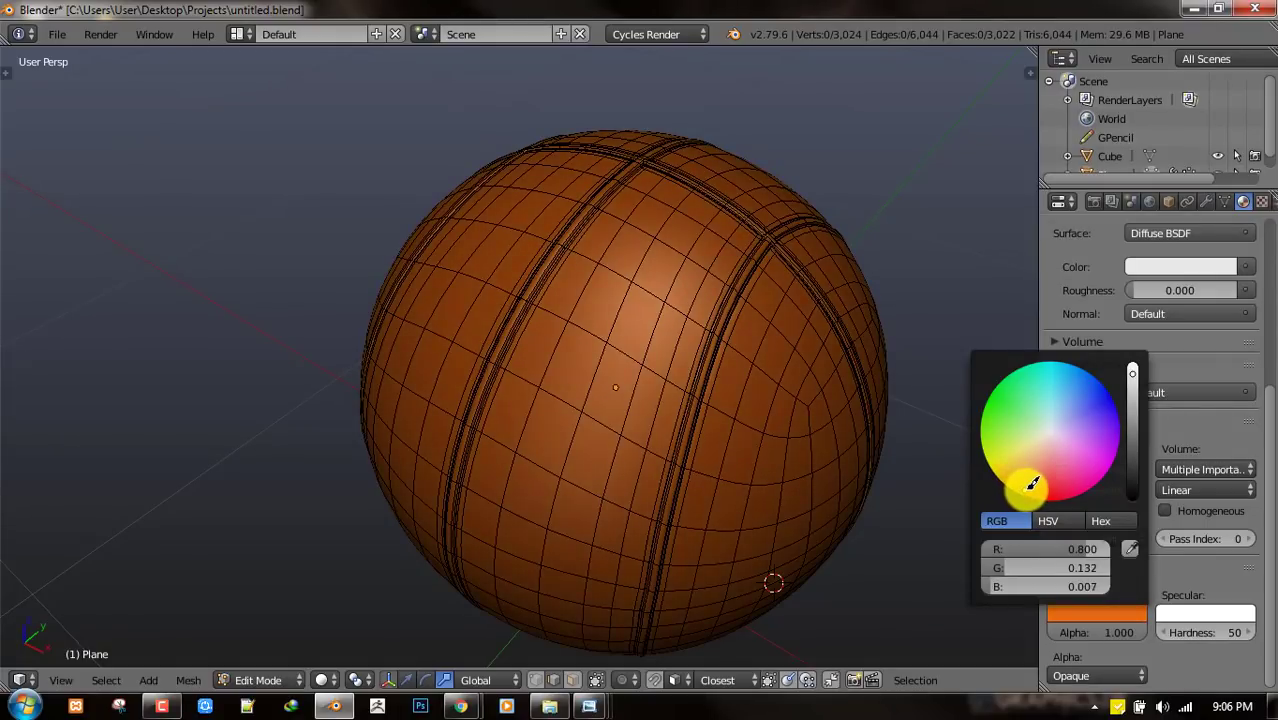
- Set the viewport colour of Material.001 in the second slot to black
scroll(1235, 314, up, 6)
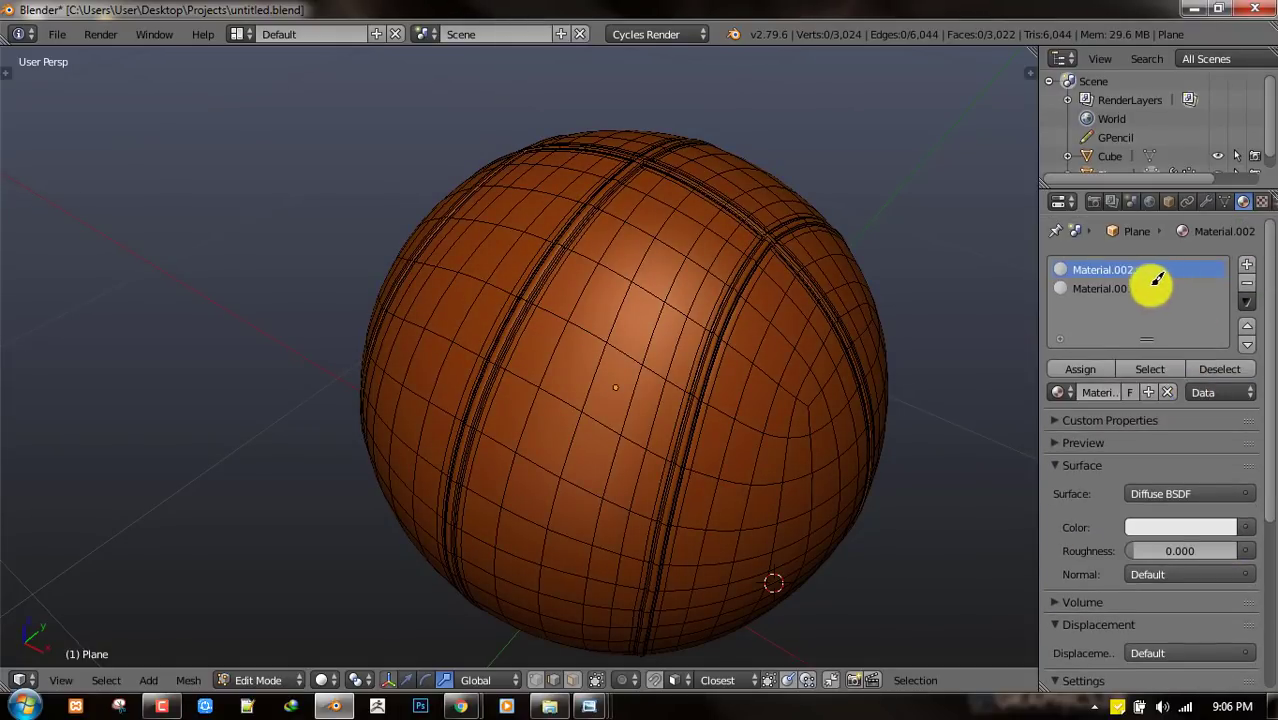
scroll(1170, 480, down, 6)
click(1120, 608)
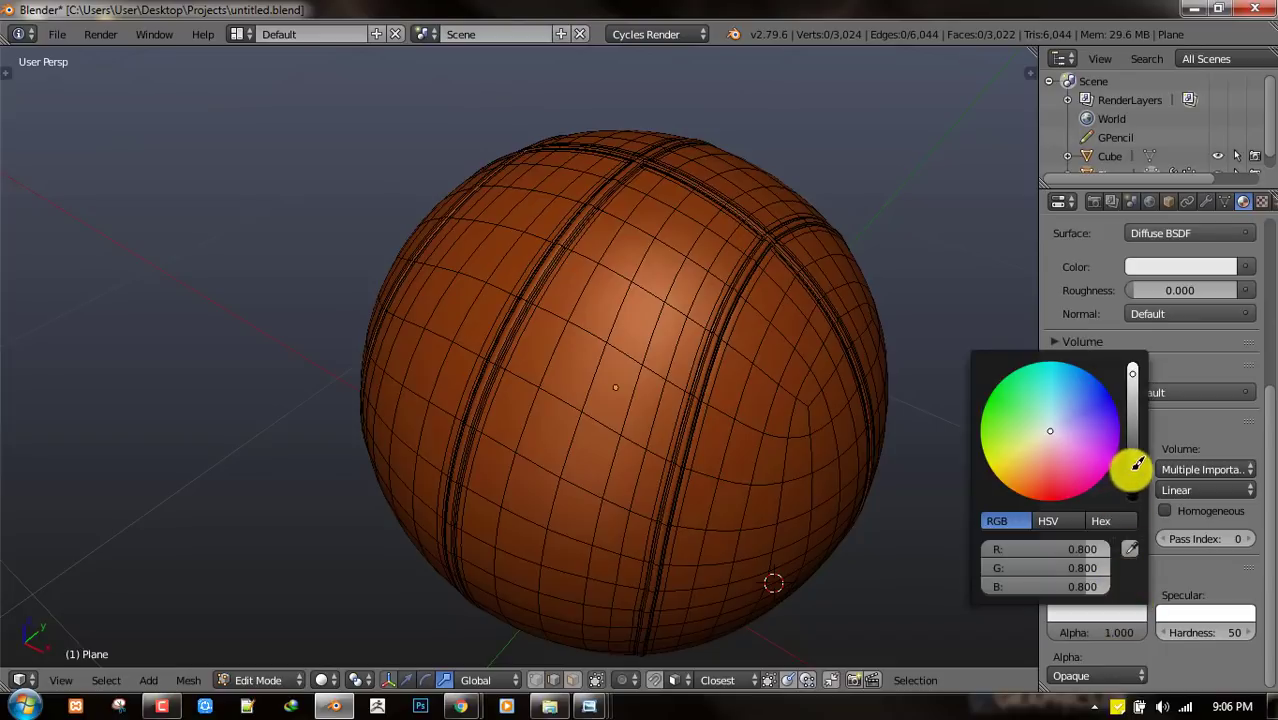
drag(1132, 469, 1131, 500)
scroll(1146, 320, up, 3)
- Select the seam strips through the vertex group, assign Material.001 to them, leave mesh editing, and deselect the ball
click(1225, 203)
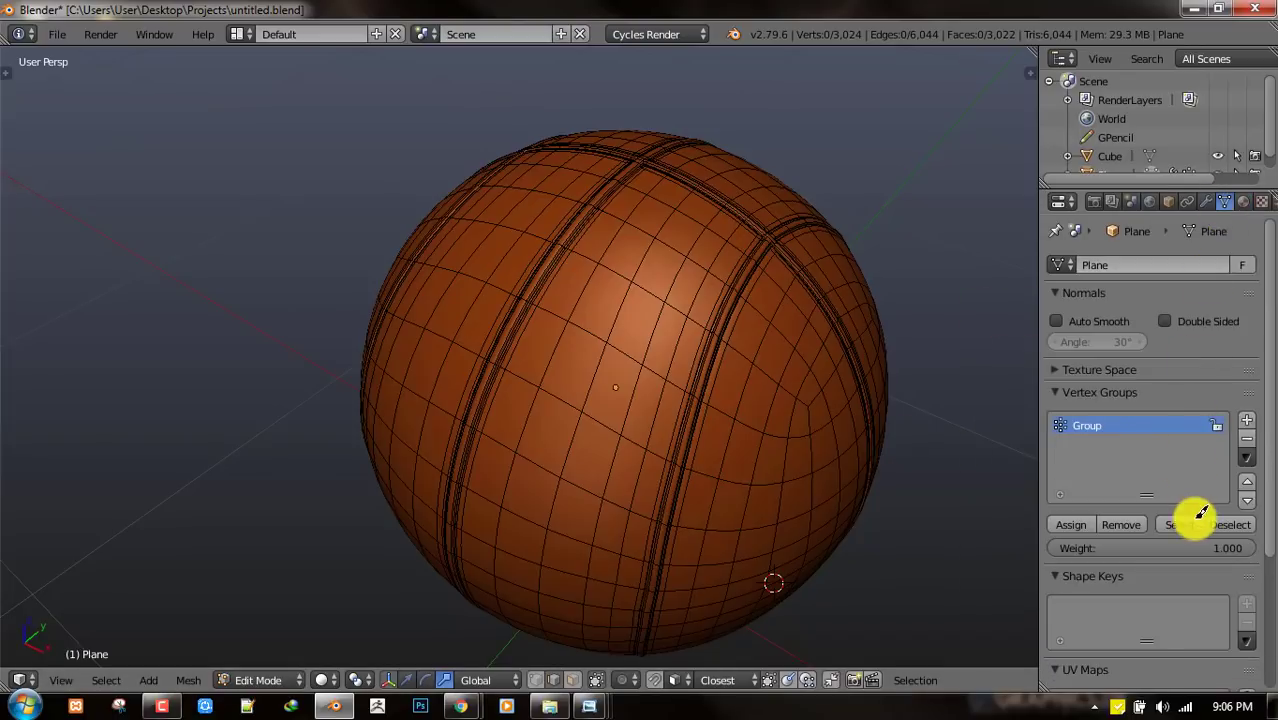
click(1180, 524)
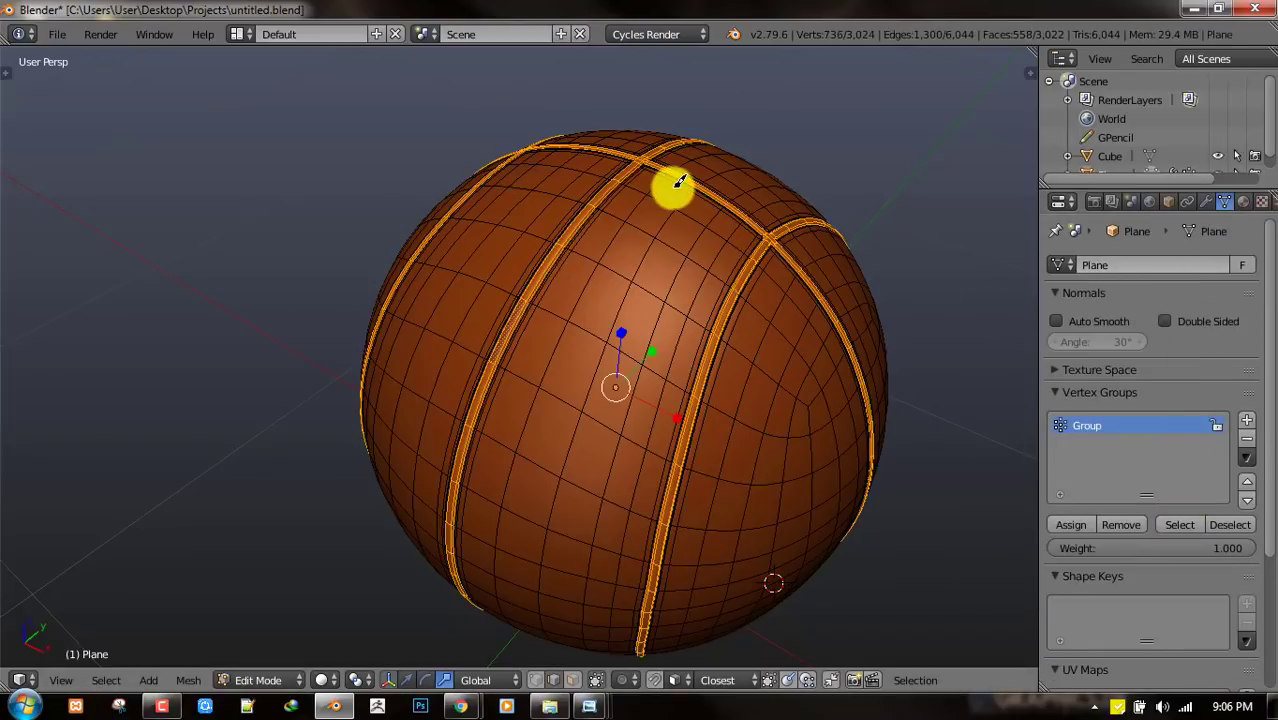
middle_drag(679, 182, 619, 177)
click(1240, 200)
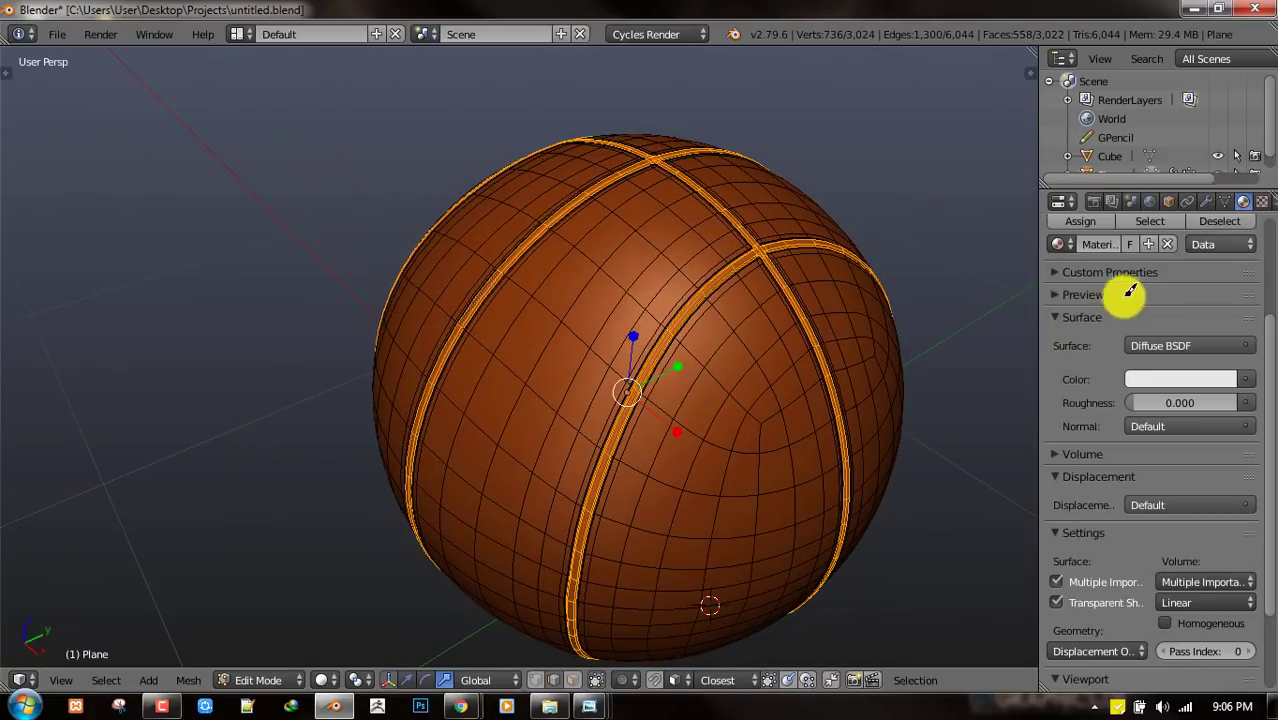
key(Tab)
scroll(767, 273, down, 3)
middle_drag(692, 284, 757, 280)
key(a)
key(KP_1)
middle_drag(722, 408, 721, 480)
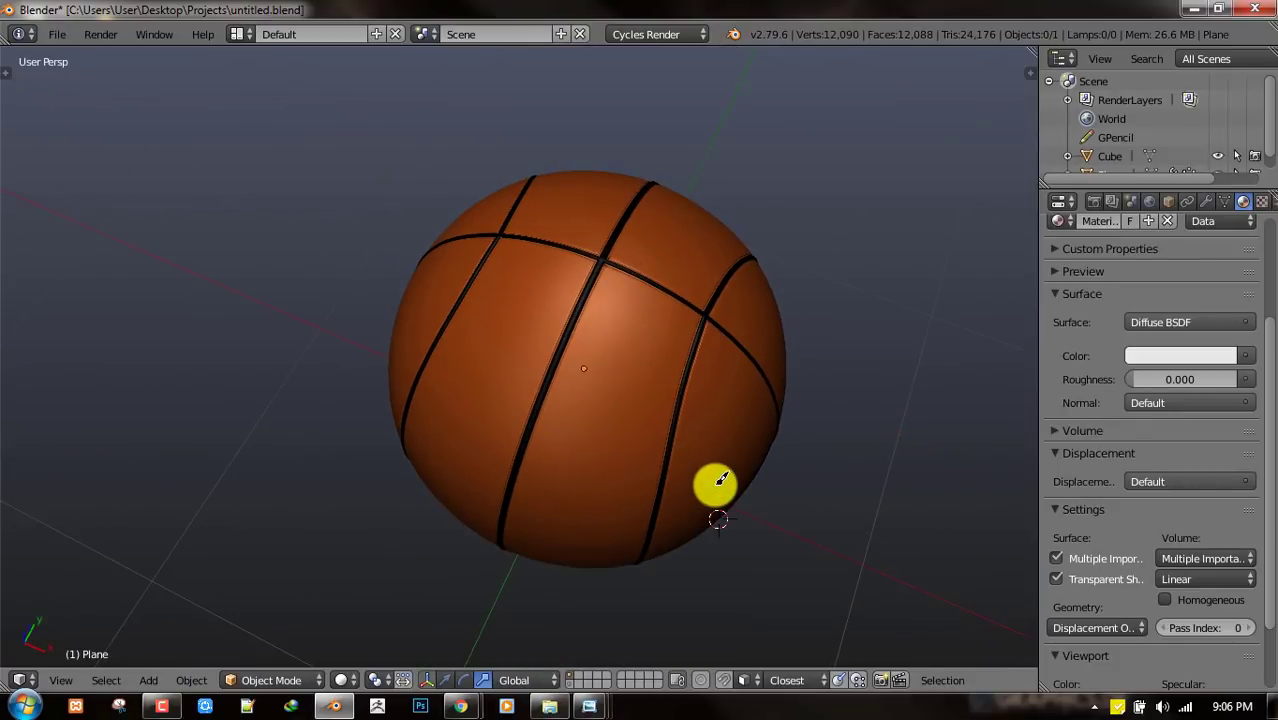